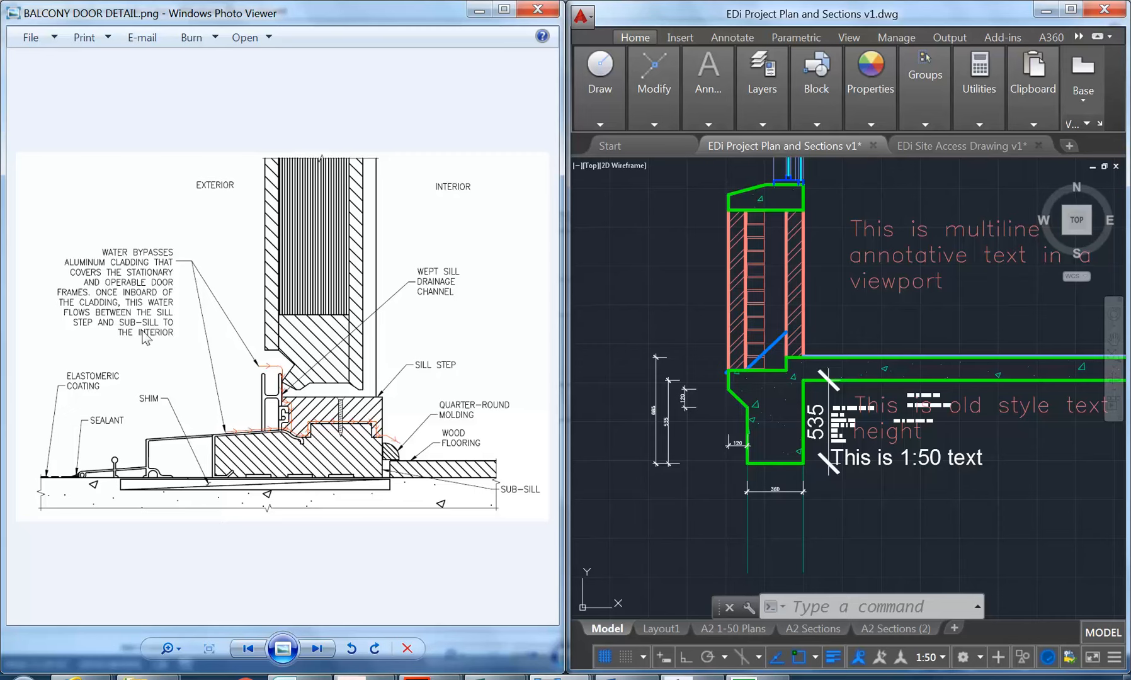
Examine the wall section and the floor plan around the corridor and the existing window wall to be replaced.
{"action": "left_click", "coordinate": [684, 327]}
{"action": "scroll", "coordinate": [693, 372], "scroll_direction": "down", "scroll_amount": 5}
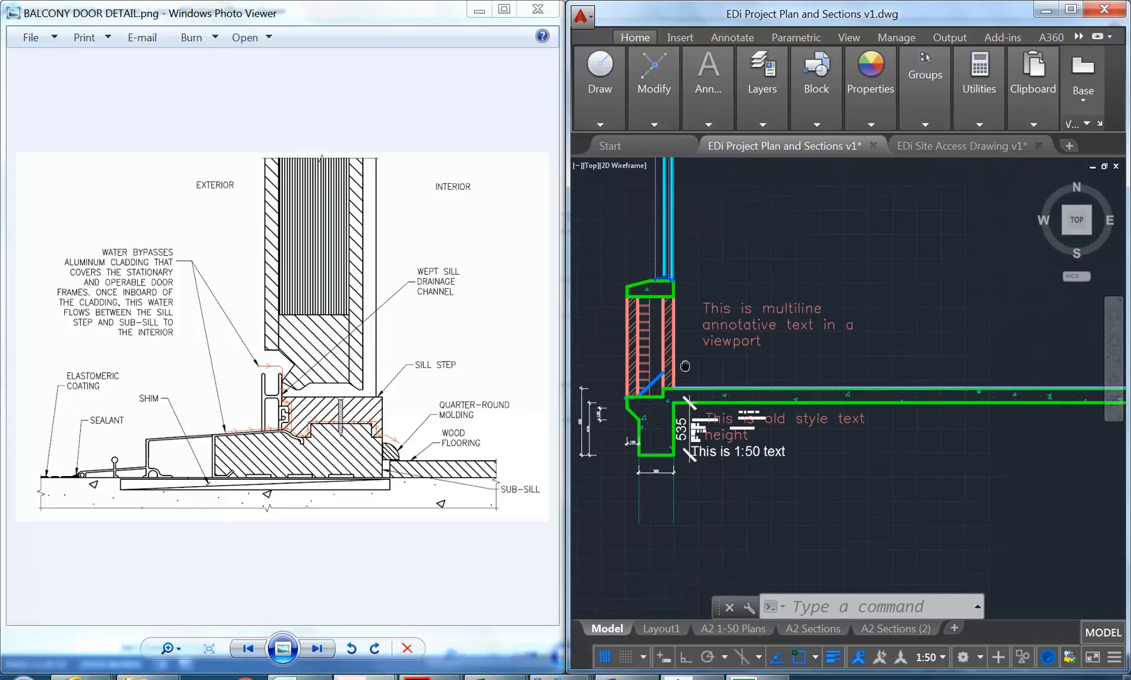
{"action": "scroll", "coordinate": [692, 372], "scroll_direction": "down", "scroll_amount": 2}
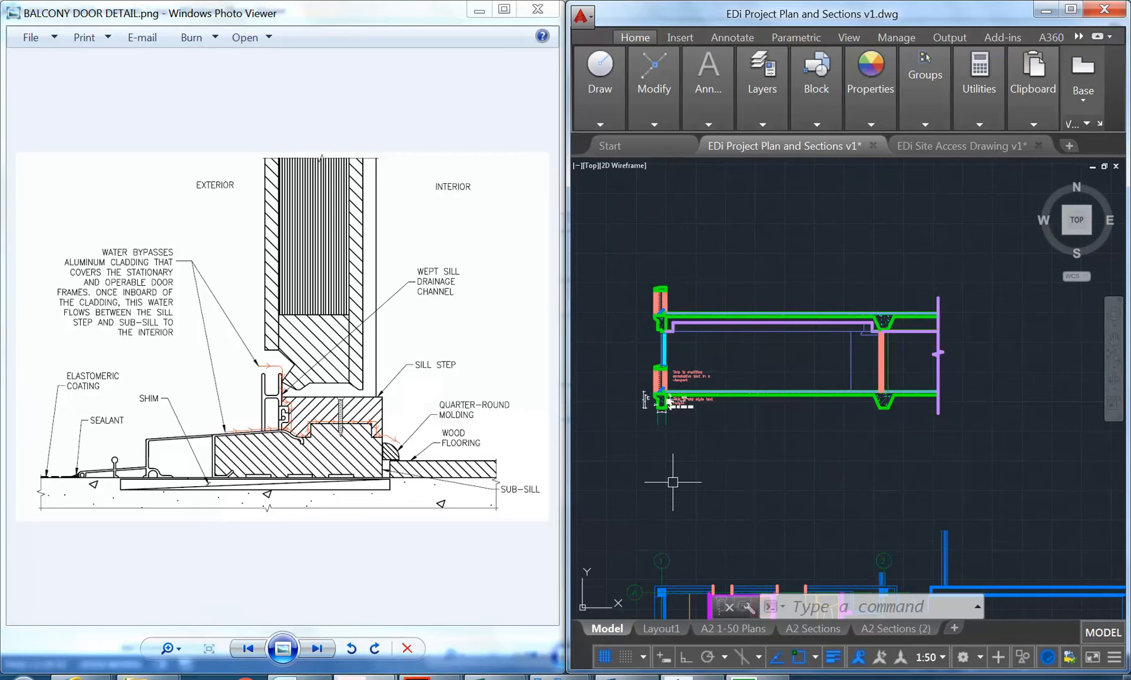
{"action": "scroll", "coordinate": [671, 485], "scroll_direction": "up", "scroll_amount": 2}
{"action": "middle_click_drag", "start_coordinate": [654, 511], "coordinate": [668, 352]}
{"action": "scroll", "coordinate": [678, 351], "scroll_direction": "down", "scroll_amount": 2}
{"action": "scroll", "coordinate": [692, 510], "scroll_direction": "up", "scroll_amount": 6}
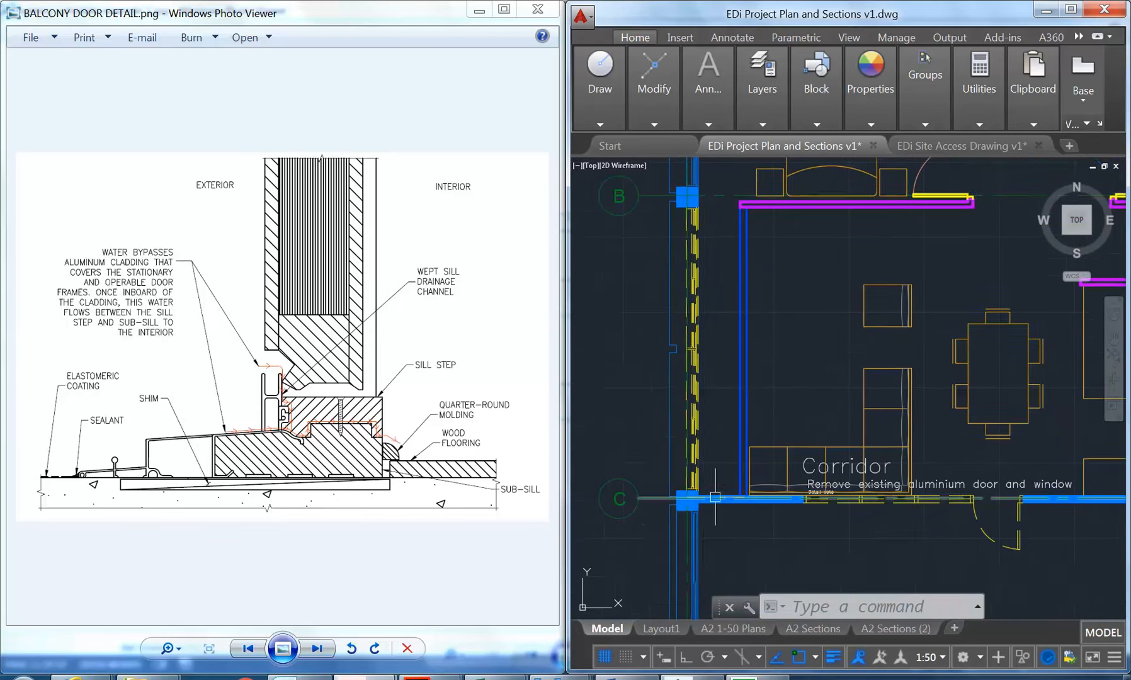
{"action": "scroll", "coordinate": [706, 466], "scroll_direction": "down", "scroll_amount": 6}
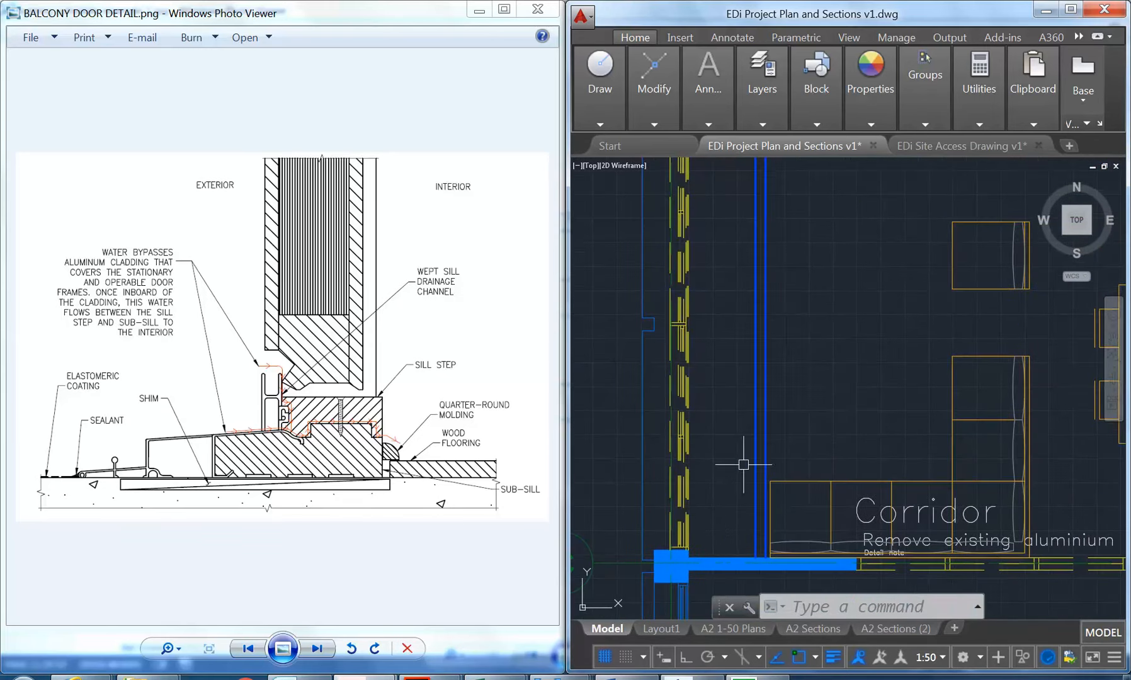
{"action": "scroll", "coordinate": [704, 465], "scroll_direction": "down", "scroll_amount": 3}
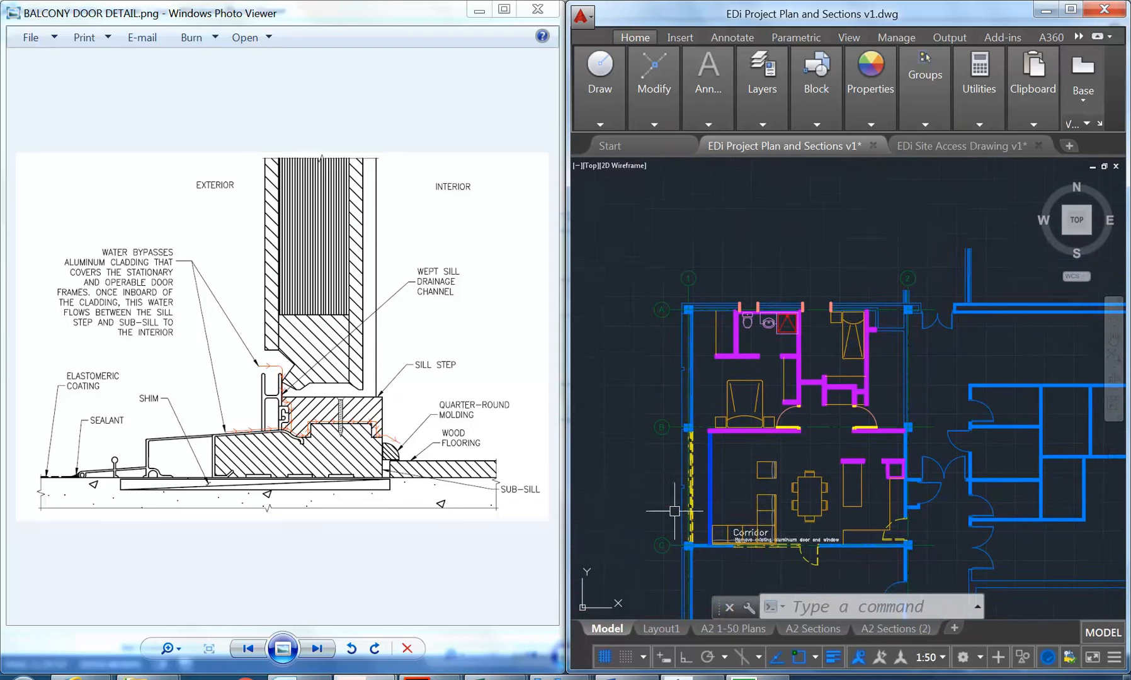
{"action": "middle_click_drag", "start_coordinate": [696, 444], "coordinate": [689, 328]}
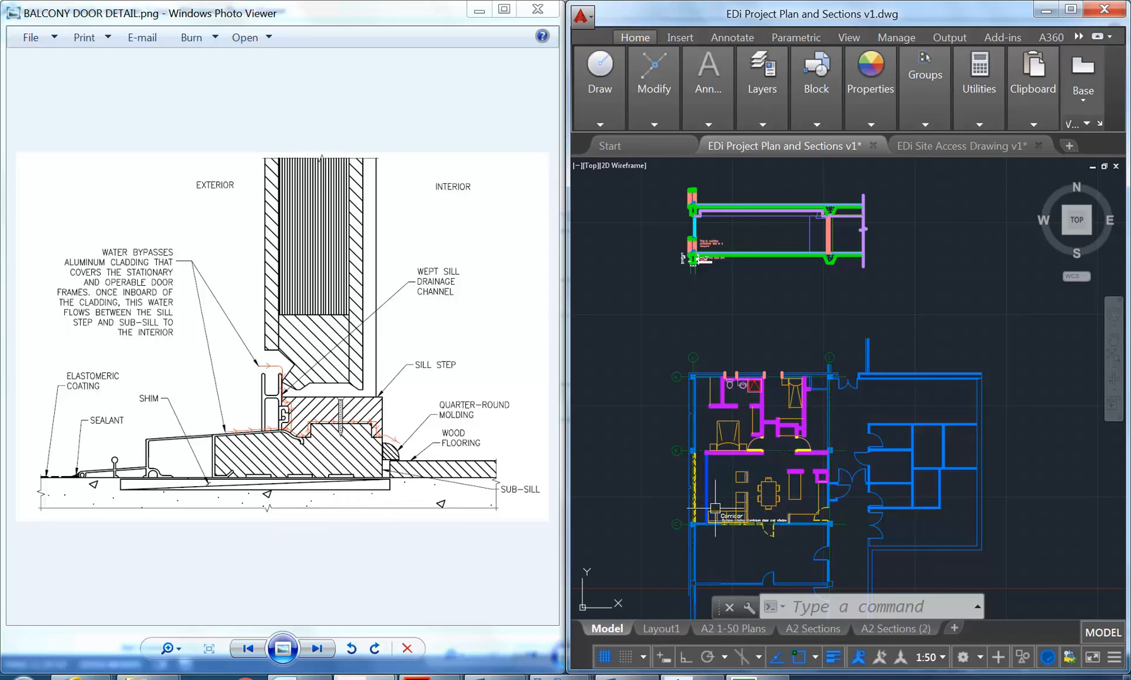
{"action": "scroll", "coordinate": [658, 515], "scroll_direction": "up", "scroll_amount": 2}
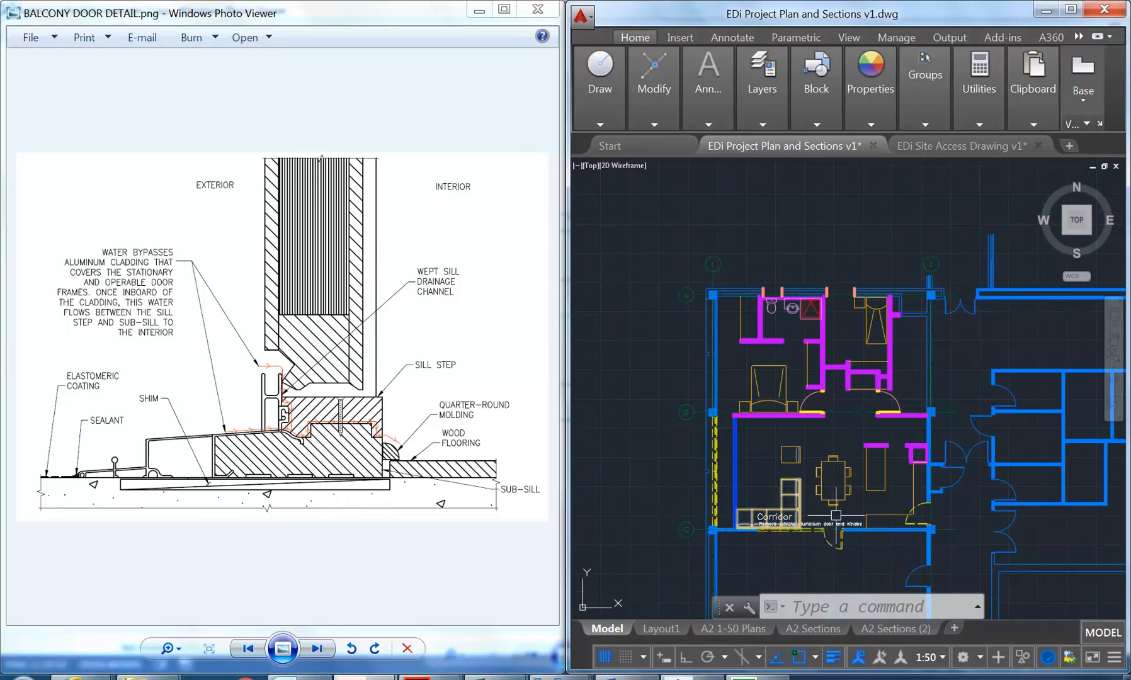
{"action": "scroll", "coordinate": [720, 485], "scroll_direction": "down", "scroll_amount": 2}
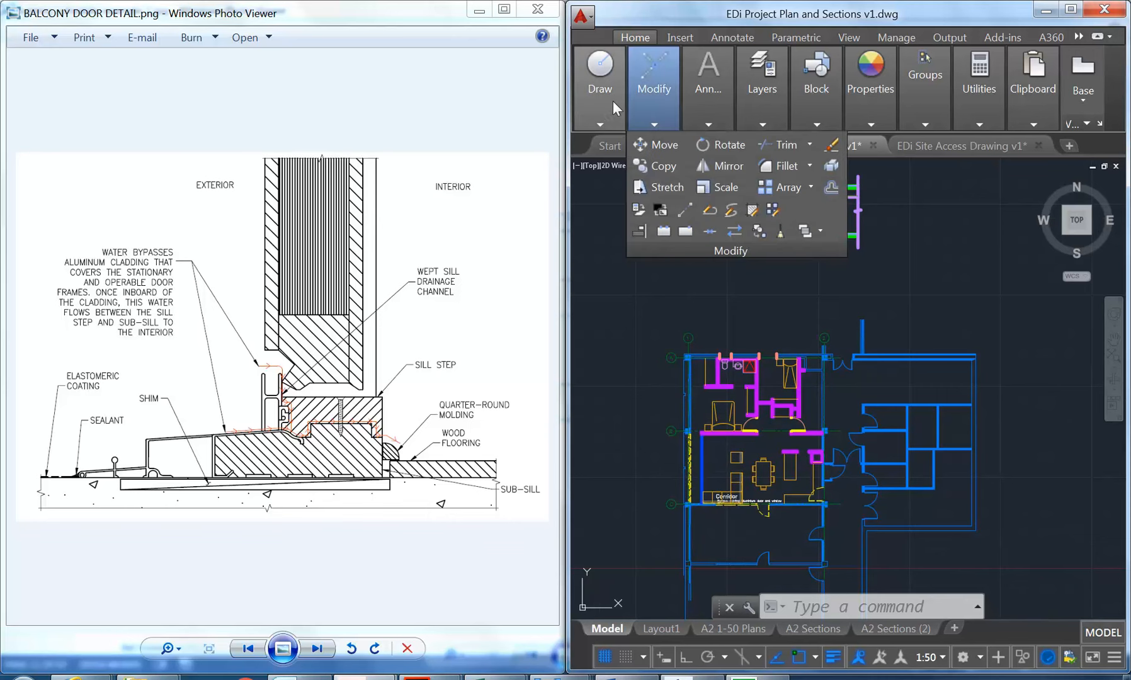
{"action": "mouse_move", "coordinate": [605, 101]}
{"action": "left_click", "coordinate": [601, 188]}
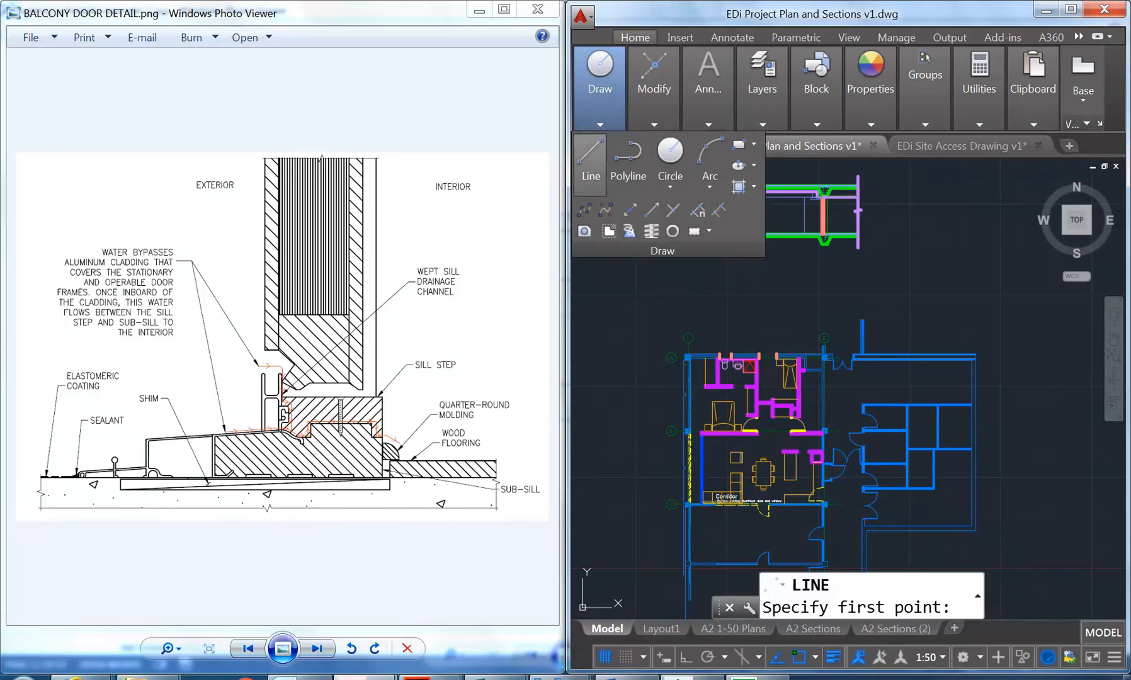
{"action": "key", "text": "Escape"}
{"action": "key", "text": "Escape"}
{"action": "key", "text": "Escape"}
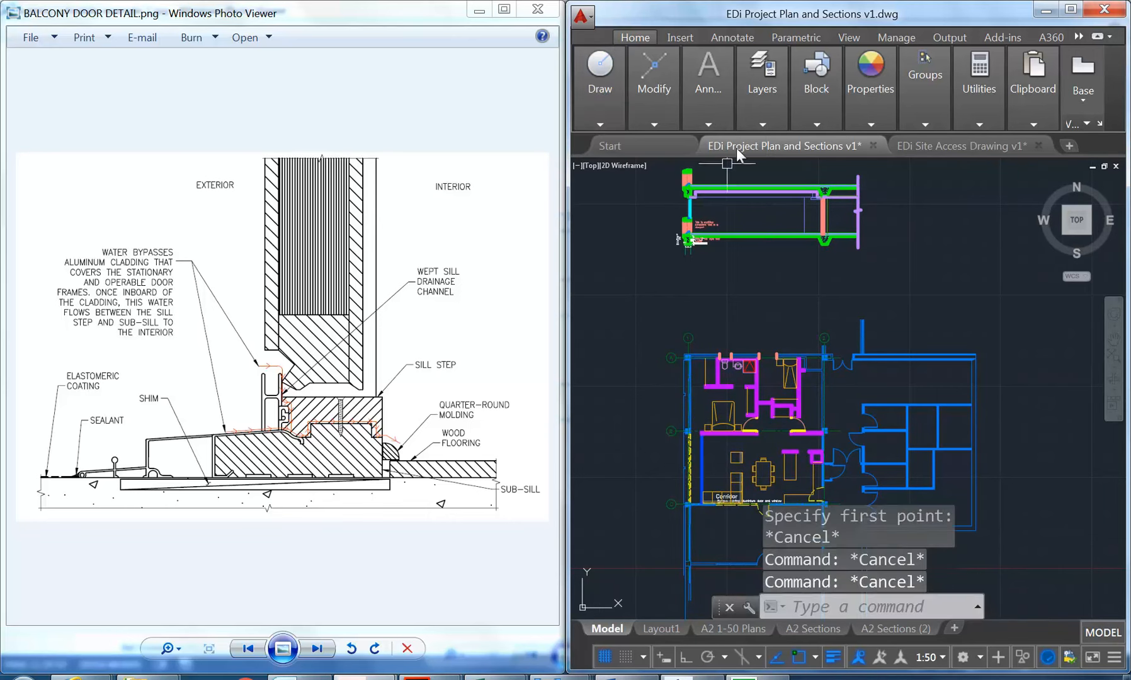
Make T-GRID the current layer.
{"action": "mouse_move", "coordinate": [771, 80]}
{"action": "left_click", "coordinate": [850, 151]}
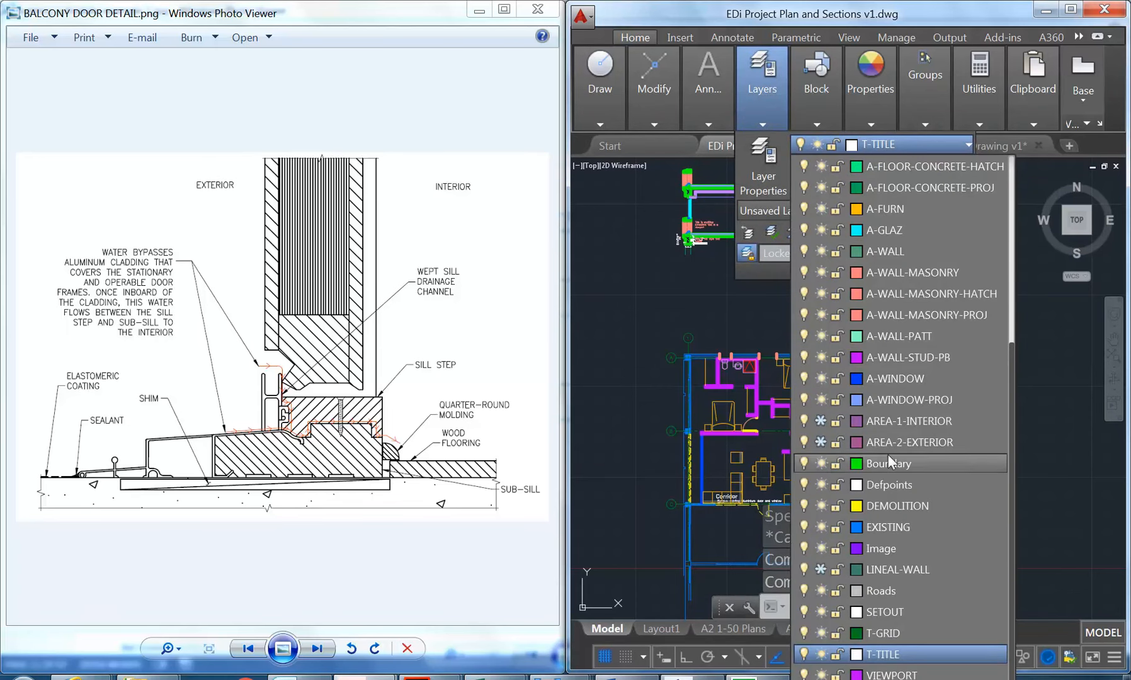
{"action": "scroll", "coordinate": [898, 378], "scroll_direction": "up", "scroll_amount": 4}
{"action": "scroll", "coordinate": [898, 379], "scroll_direction": "down", "scroll_amount": 4}
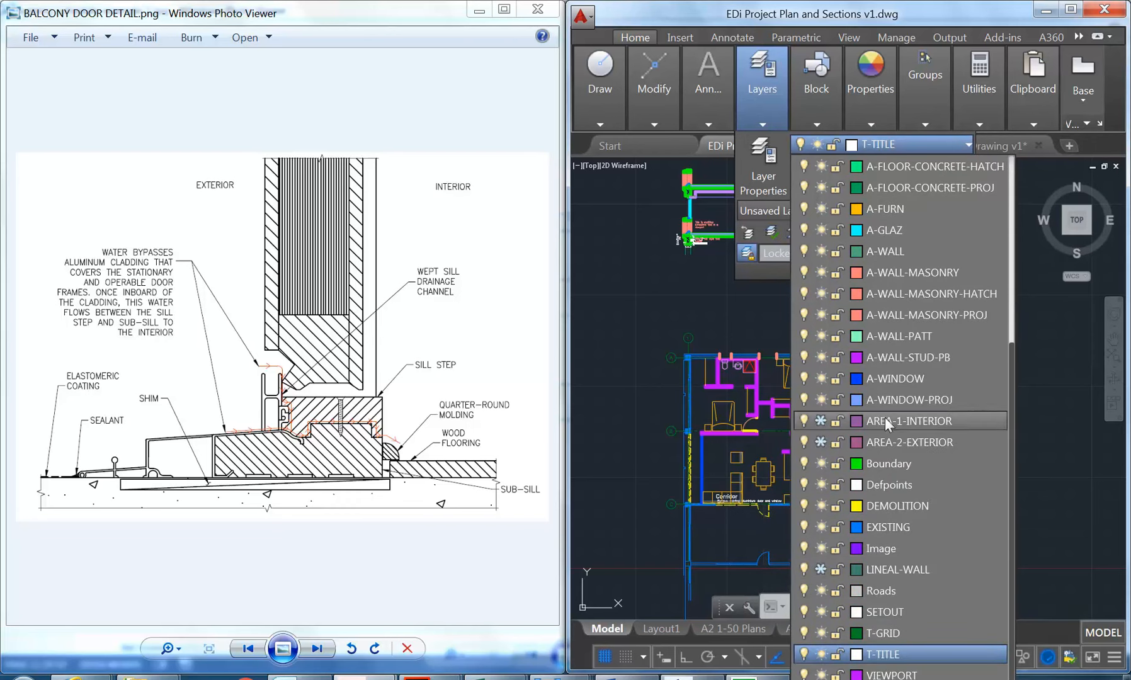
{"action": "left_click", "coordinate": [883, 633]}
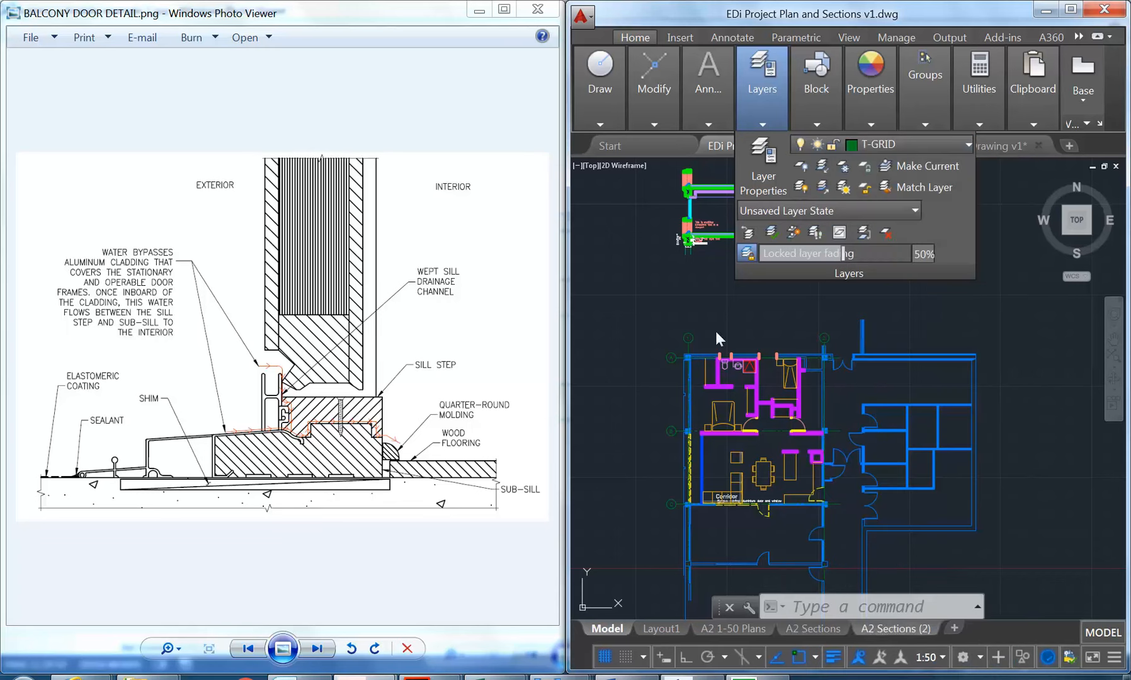
With Ortho on, draw a horizontal line across the floor plan just above gridline C, extending past both outer walls.
{"action": "mouse_move", "coordinate": [595, 105]}
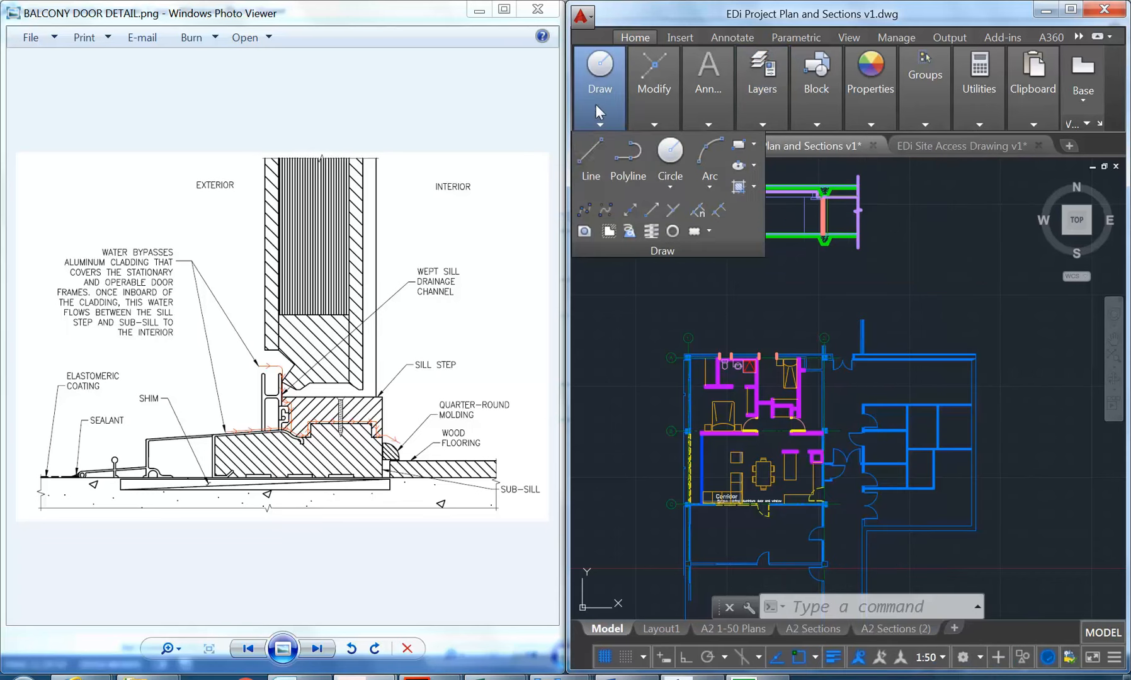
{"action": "left_click", "coordinate": [594, 169]}
{"action": "scroll", "coordinate": [668, 489], "scroll_direction": "up", "scroll_amount": 4}
{"action": "left_click", "coordinate": [659, 491]}
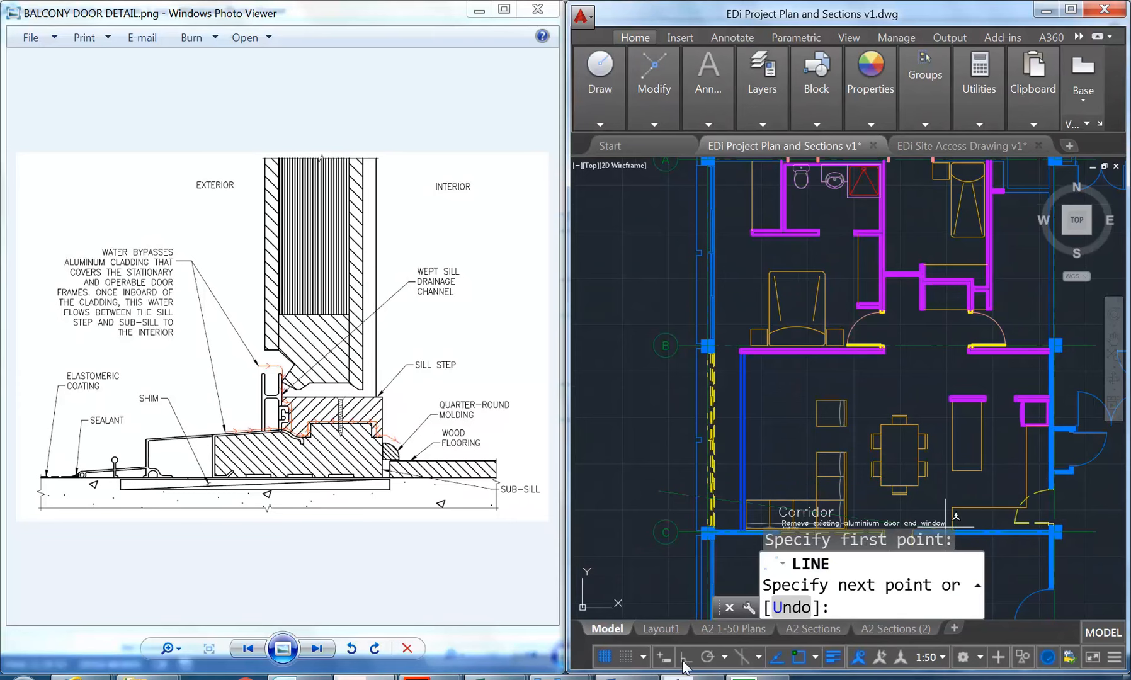
{"action": "middle_click_drag", "start_coordinate": [946, 490], "coordinate": [825, 481]}
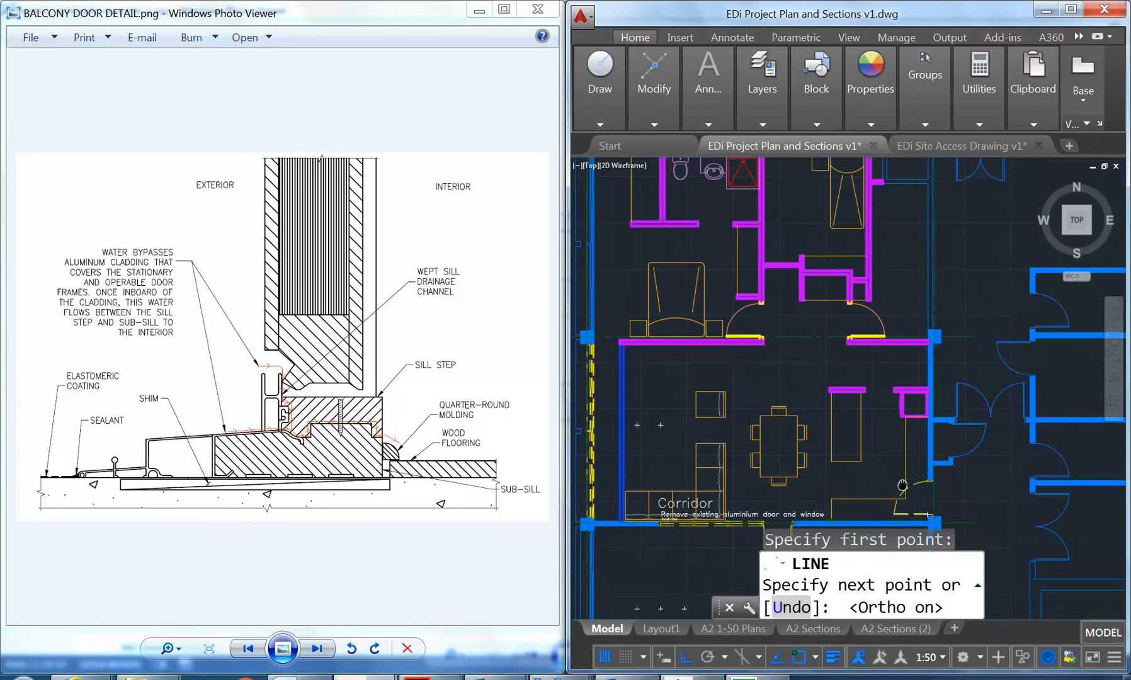
{"action": "left_click", "coordinate": [963, 487]}
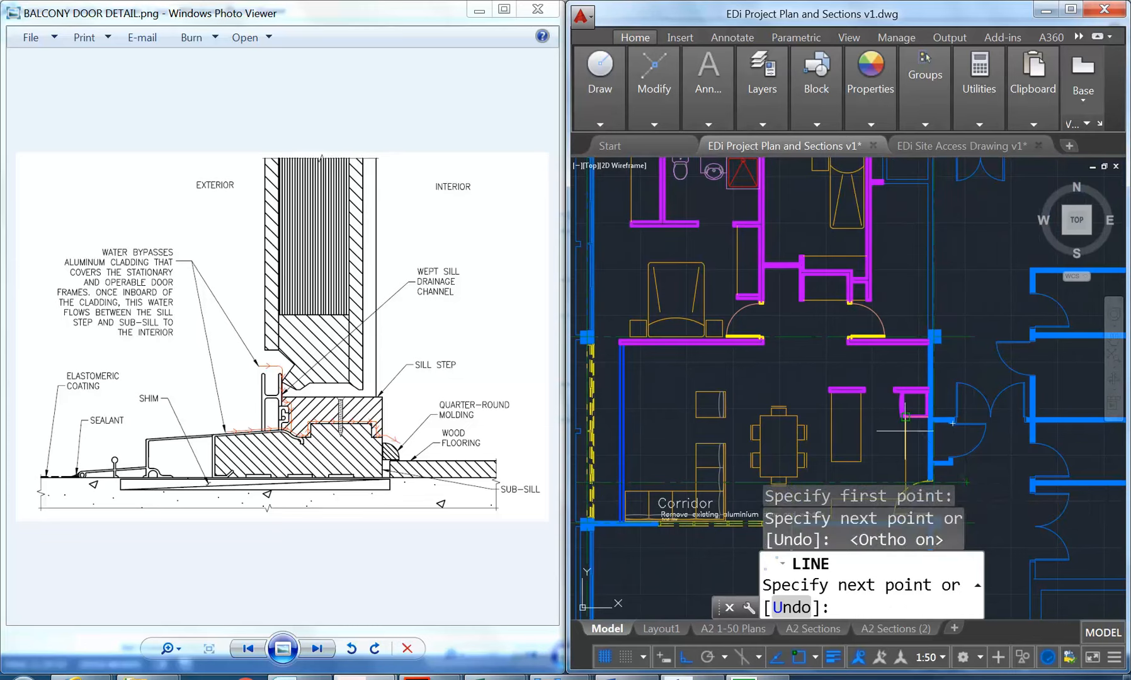
{"action": "key", "text": "Return"}
Draw a vertical line from the horizontal line's intersection with the inner face of the blue window wall up past the section above.
{"action": "middle_click_drag", "start_coordinate": [701, 493], "coordinate": [786, 436]}
{"action": "scroll", "coordinate": [785, 436], "scroll_direction": "up", "scroll_amount": 5}
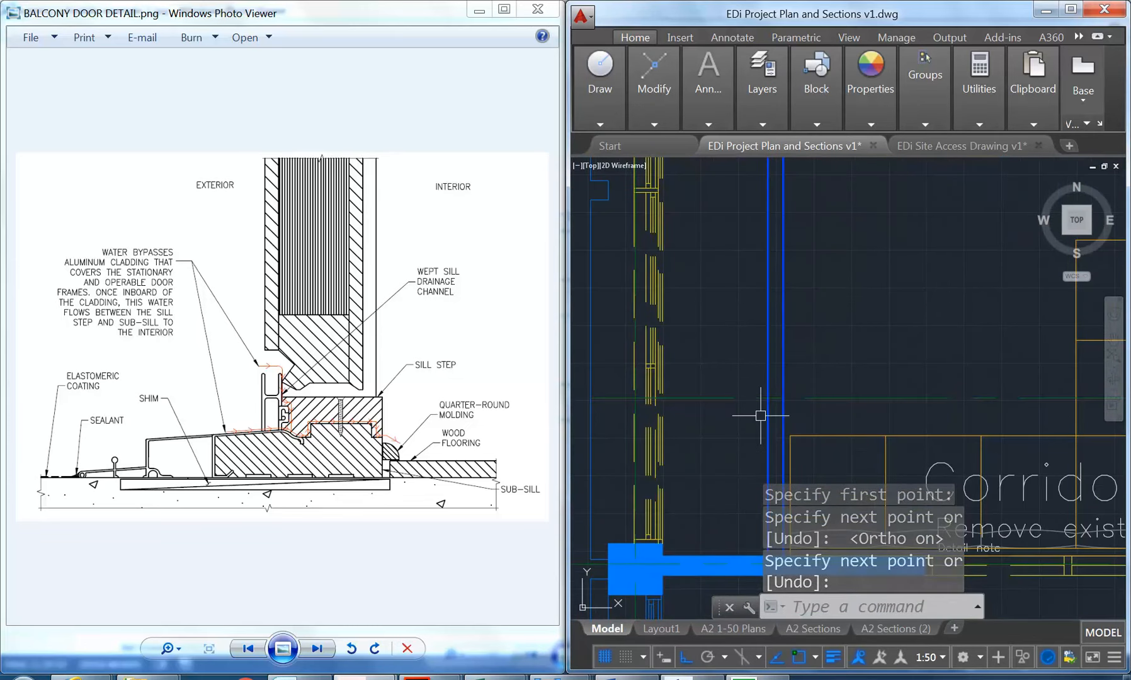
{"action": "middle_click_drag", "start_coordinate": [745, 385], "coordinate": [734, 415]}
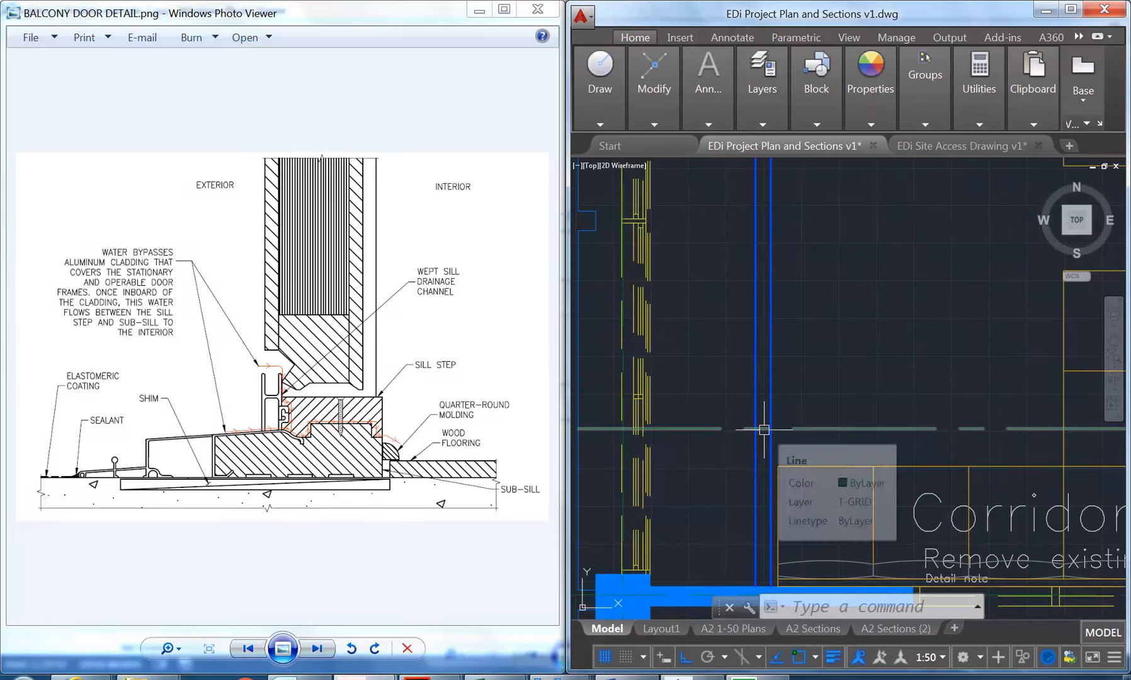
{"action": "scroll", "coordinate": [742, 446], "scroll_direction": "down", "scroll_amount": 4}
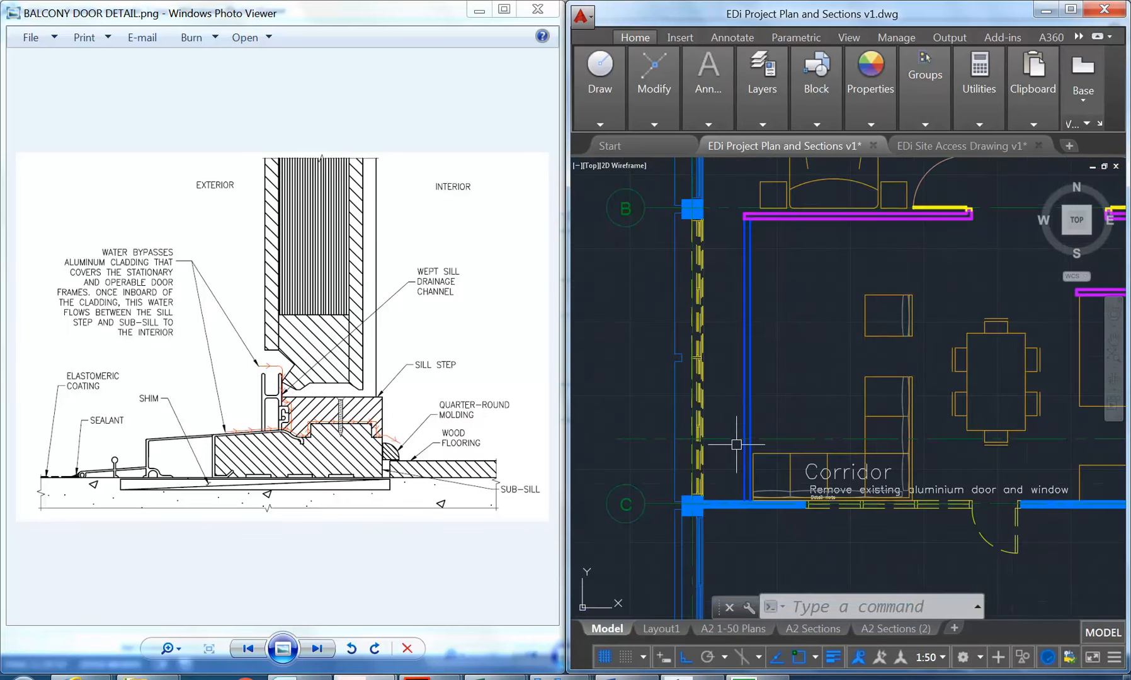
{"action": "scroll", "coordinate": [731, 436], "scroll_direction": "up", "scroll_amount": 2}
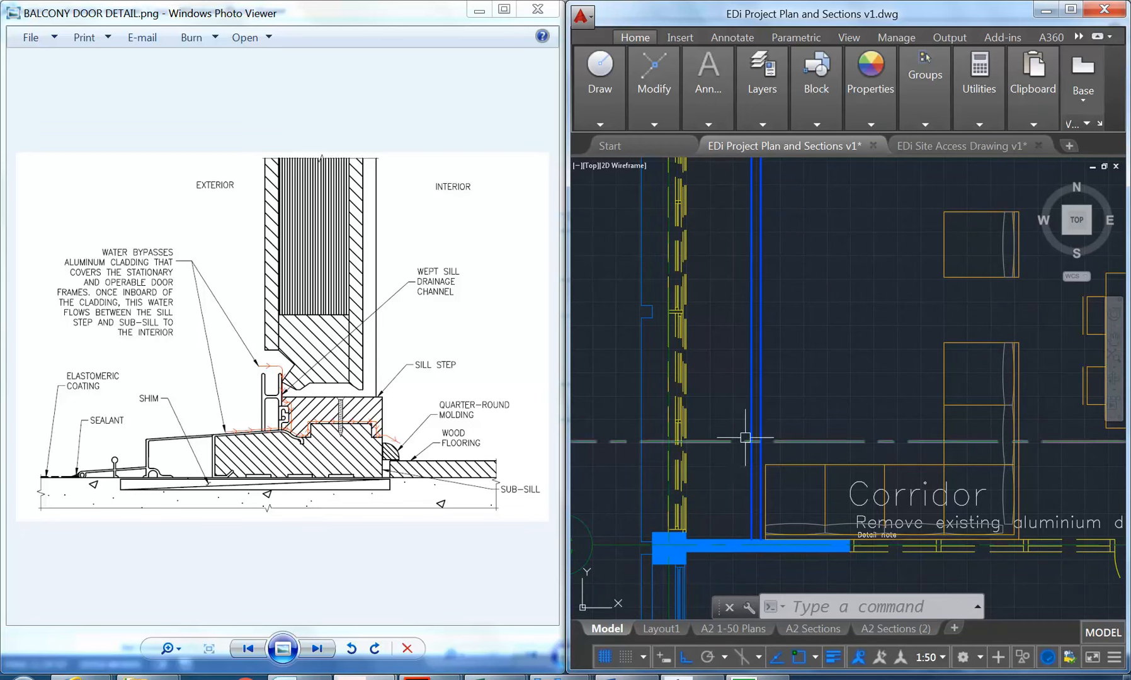
{"action": "middle_click_drag", "start_coordinate": [747, 436], "coordinate": [750, 455]}
{"action": "left_click", "coordinate": [642, 95]}
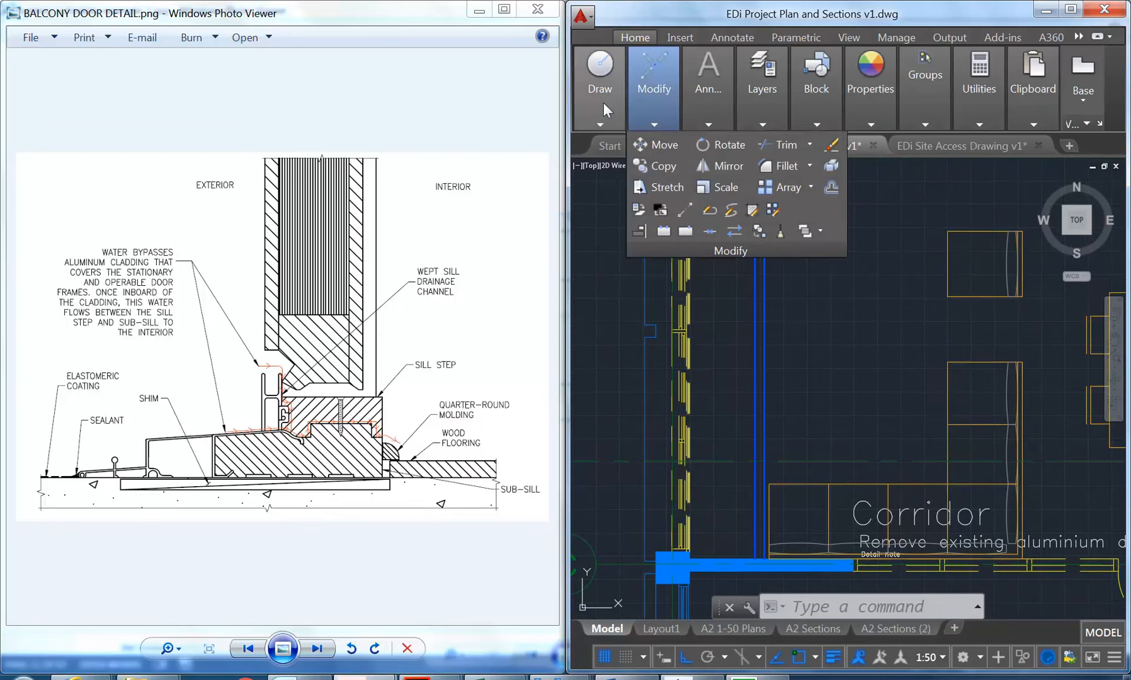
{"action": "mouse_move", "coordinate": [601, 103]}
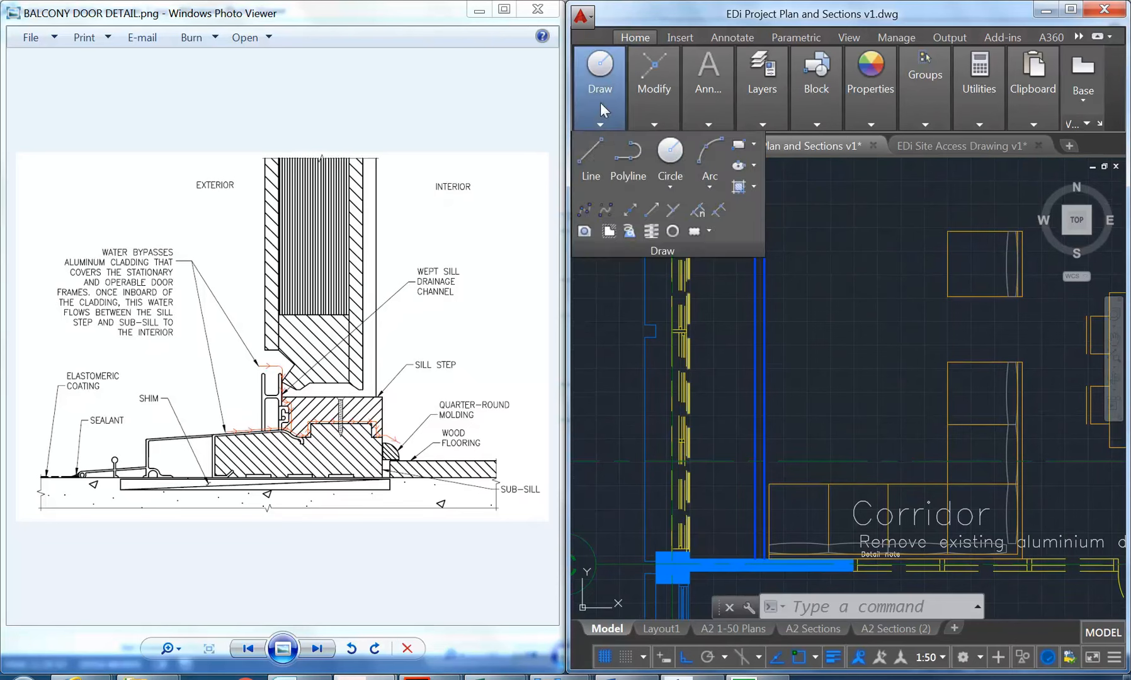
{"action": "left_click", "coordinate": [599, 150]}
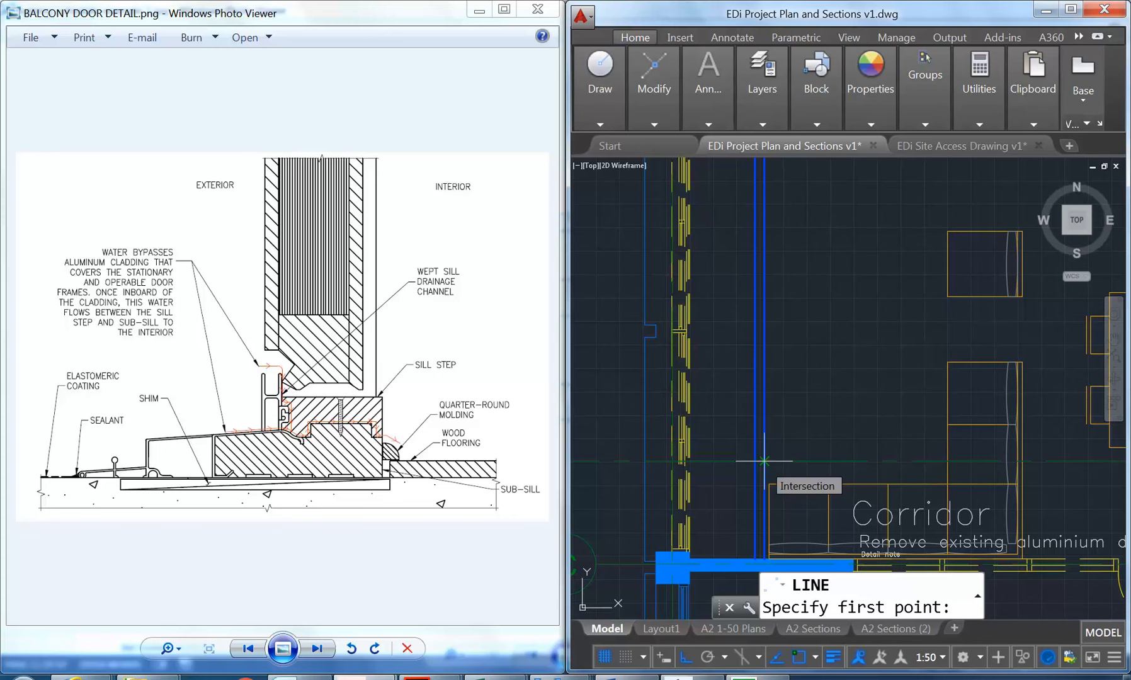
{"action": "left_click", "coordinate": [764, 461]}
{"action": "scroll", "coordinate": [739, 365], "scroll_direction": "down", "scroll_amount": 5}
{"action": "scroll", "coordinate": [707, 277], "scroll_direction": "up", "scroll_amount": 6}
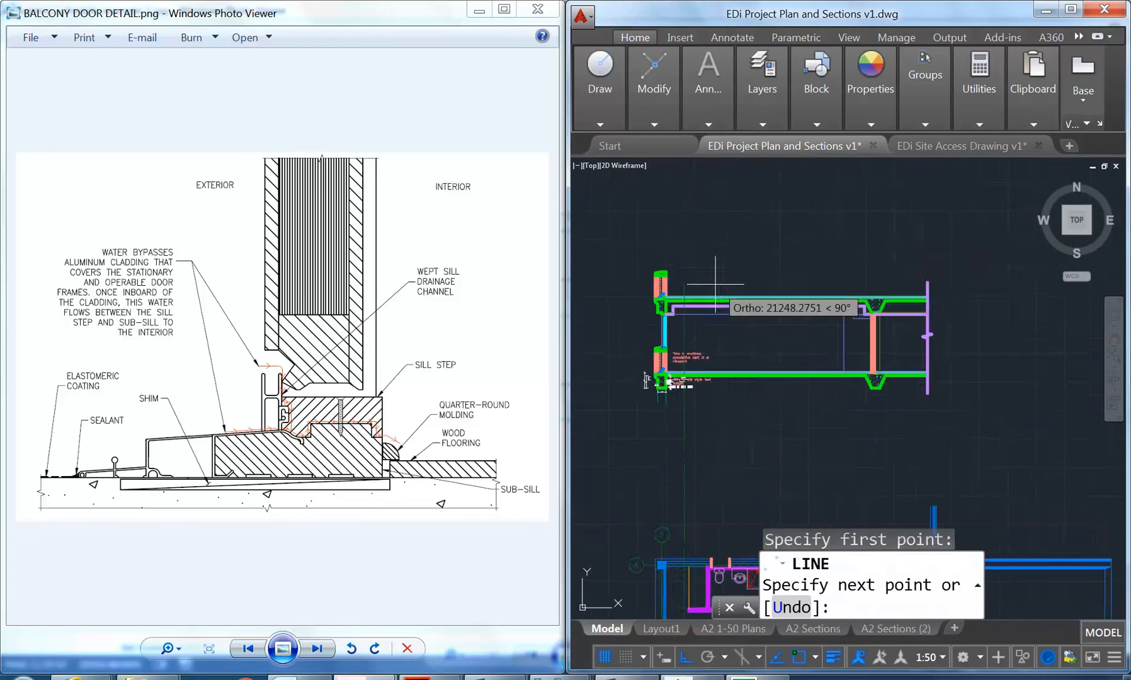
{"action": "left_click", "coordinate": [675, 269]}
{"action": "right_click", "coordinate": [657, 260]}
{"action": "left_click", "coordinate": [687, 266]}
Examine where the projected vertical line crosses the section and compare it with the plan and the other section drawings.
{"action": "scroll", "coordinate": [782, 370], "scroll_direction": "up", "scroll_amount": 5}
{"action": "middle_click_drag", "start_coordinate": [769, 370], "coordinate": [687, 392]}
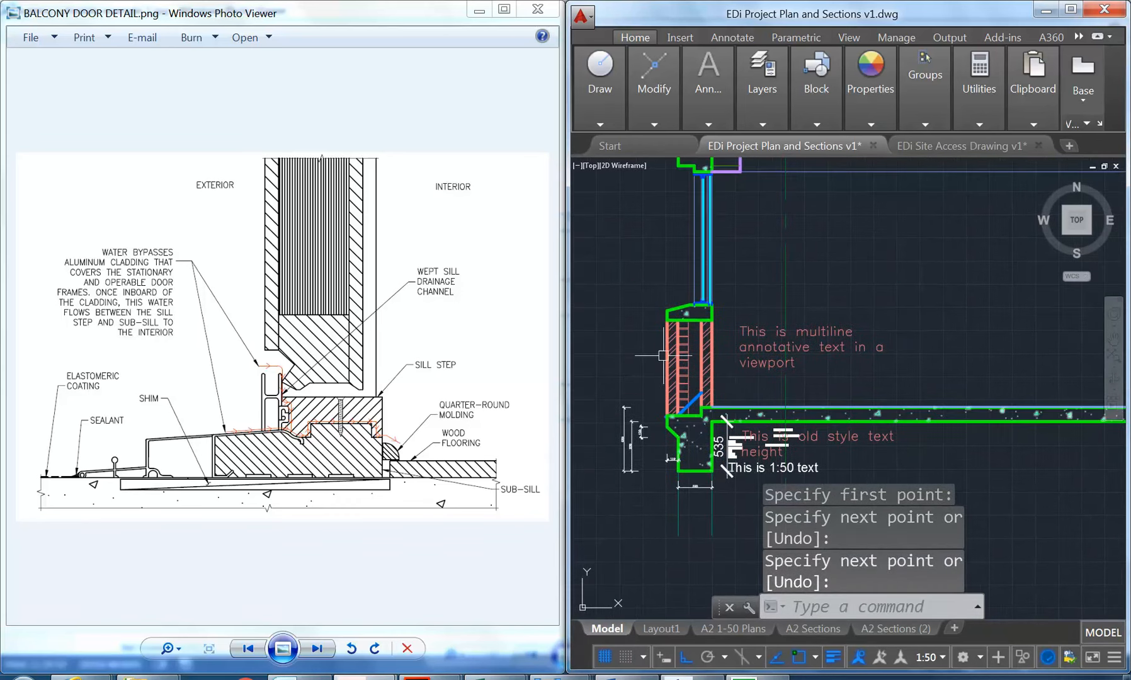
{"action": "scroll", "coordinate": [669, 345], "scroll_direction": "down", "scroll_amount": 5}
{"action": "scroll", "coordinate": [668, 454], "scroll_direction": "up", "scroll_amount": 4}
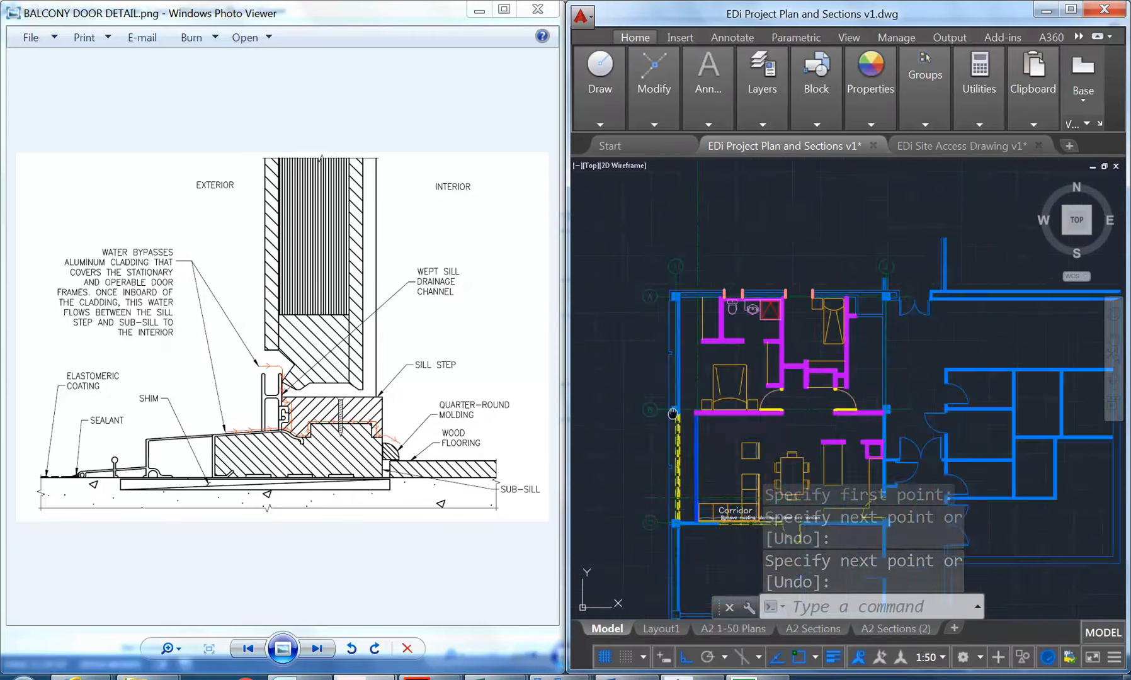
{"action": "middle_click_drag", "start_coordinate": [691, 504], "coordinate": [673, 469]}
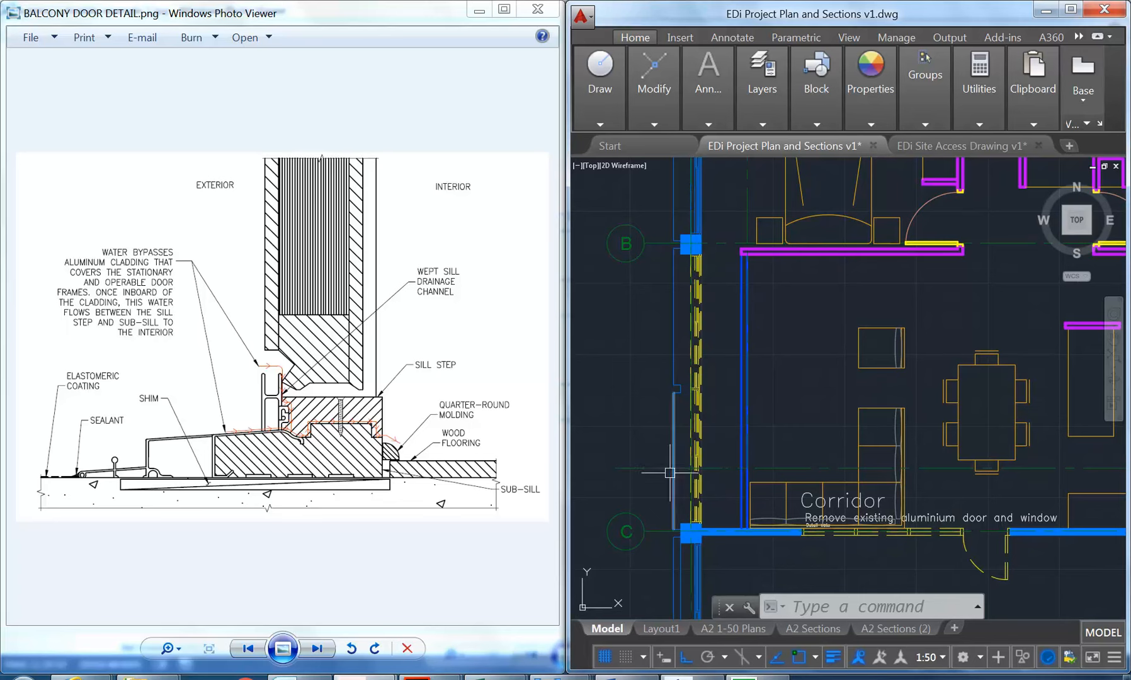
{"action": "scroll", "coordinate": [682, 475], "scroll_direction": "down", "scroll_amount": 4}
{"action": "scroll", "coordinate": [742, 394], "scroll_direction": "up", "scroll_amount": 5}
{"action": "scroll", "coordinate": [732, 472], "scroll_direction": "up", "scroll_amount": 3}
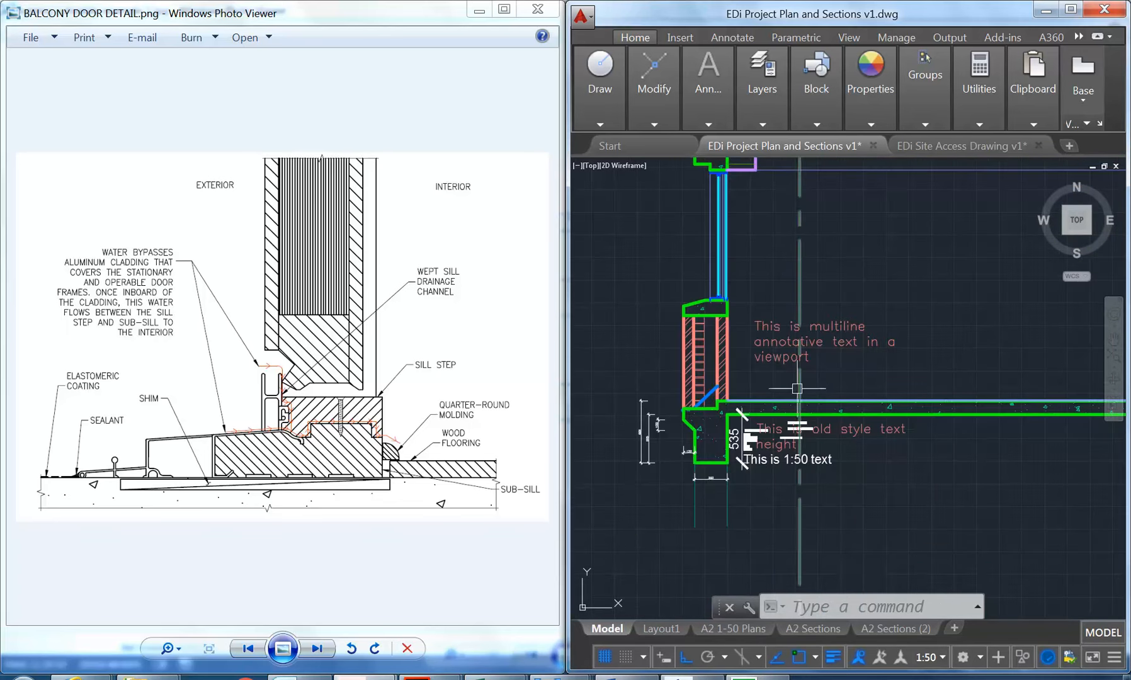
{"action": "middle_click_drag", "start_coordinate": [659, 316], "coordinate": [655, 386]}
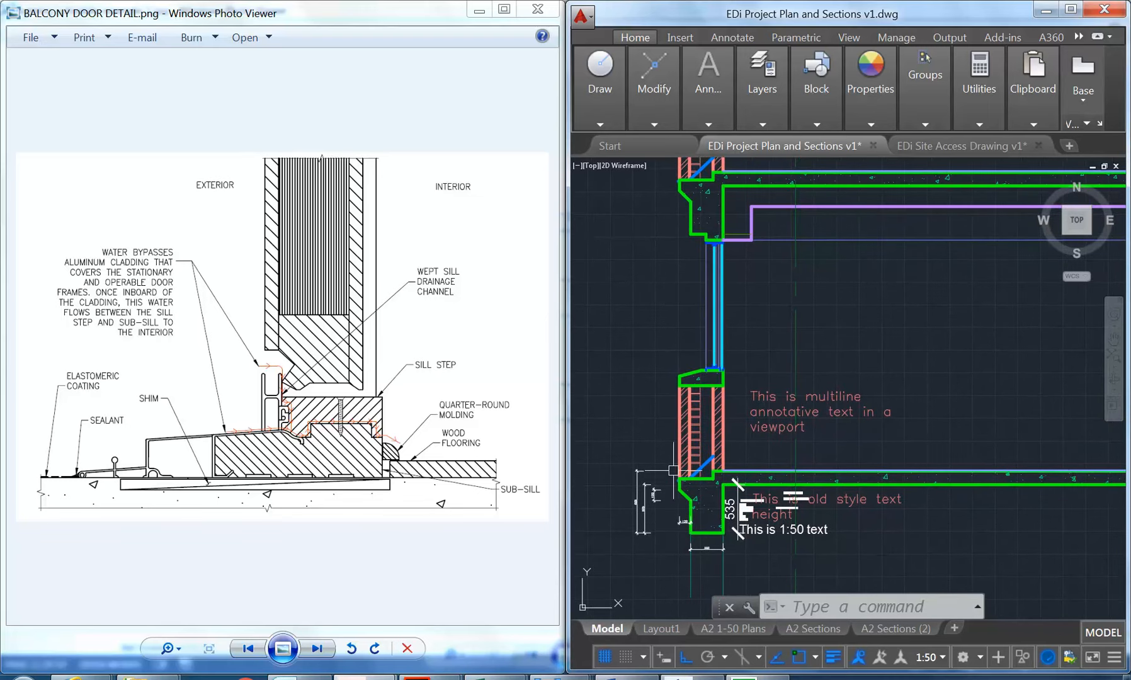
{"action": "scroll", "coordinate": [653, 469], "scroll_direction": "up", "scroll_amount": 2}
{"action": "scroll", "coordinate": [657, 470], "scroll_direction": "down", "scroll_amount": 6}
{"action": "scroll", "coordinate": [704, 420], "scroll_direction": "down", "scroll_amount": 1}
{"action": "middle_click_drag", "start_coordinate": [704, 420], "coordinate": [962, 351]}
{"action": "middle_click_drag", "start_coordinate": [858, 353], "coordinate": [1029, 357]}
{"action": "scroll", "coordinate": [633, 389], "scroll_direction": "up", "scroll_amount": 4}
{"action": "scroll", "coordinate": [652, 315], "scroll_direction": "up", "scroll_amount": 3}
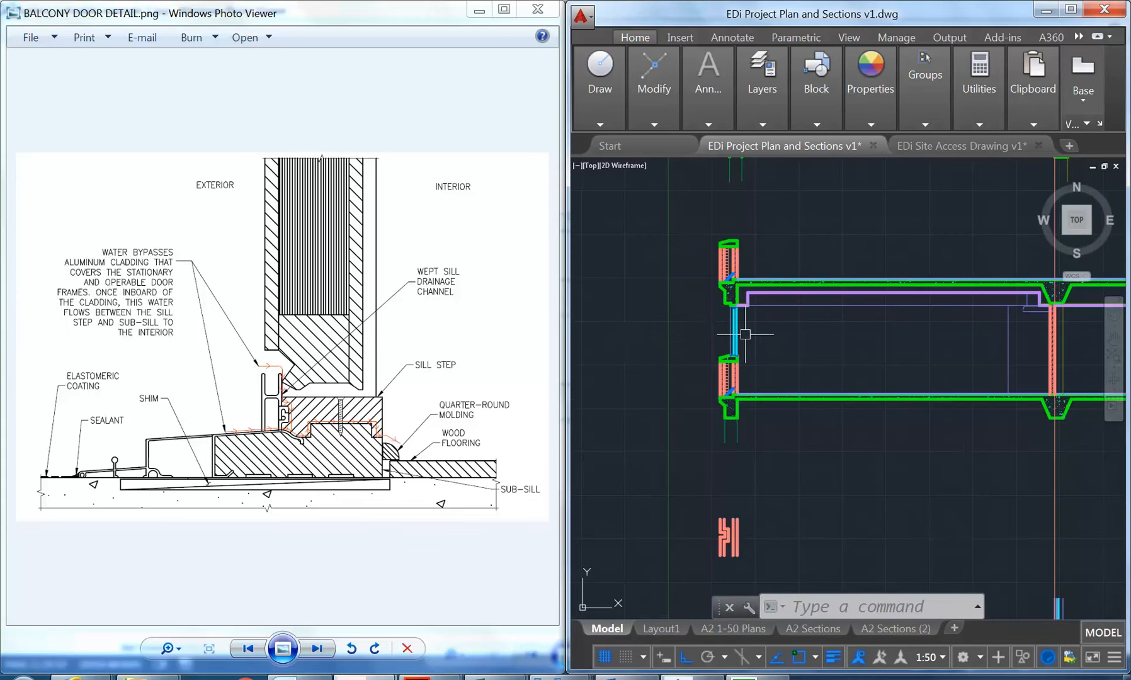
{"action": "scroll", "coordinate": [746, 335], "scroll_direction": "up", "scroll_amount": 3}
{"action": "scroll", "coordinate": [725, 373], "scroll_direction": "down", "scroll_amount": 8}
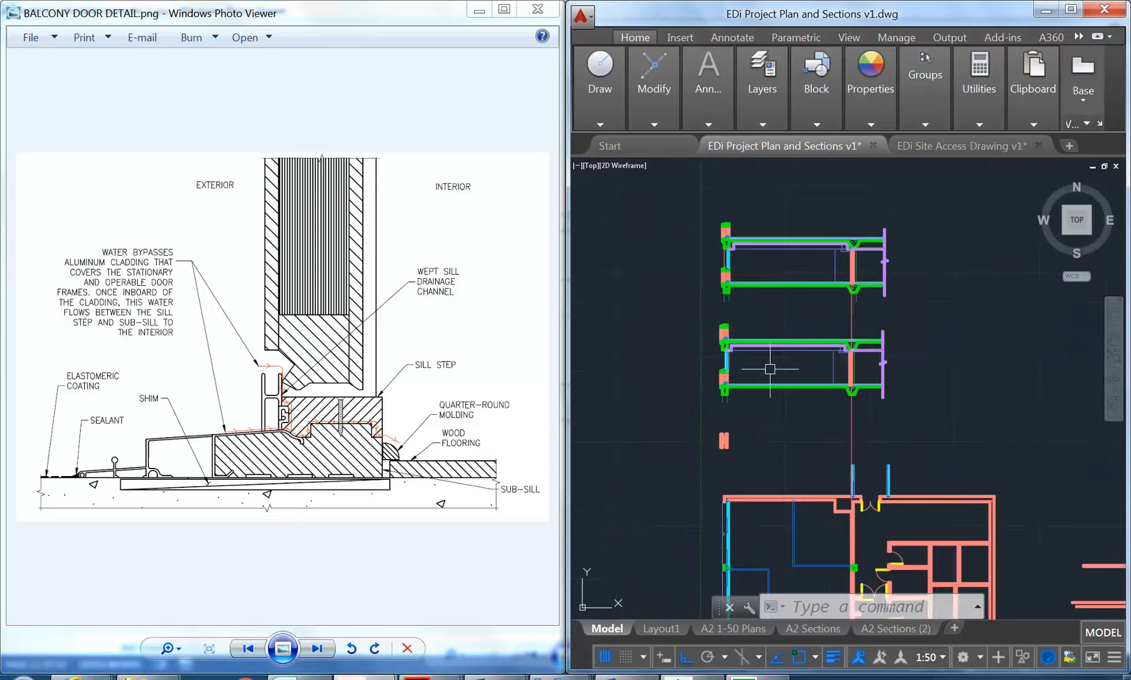
Erase the lower balcony upstand's concrete coping, inner masonry leaf and blockwork infill, along with the window sill frame above it.
{"action": "scroll", "coordinate": [690, 346], "scroll_direction": "up", "scroll_amount": 8}
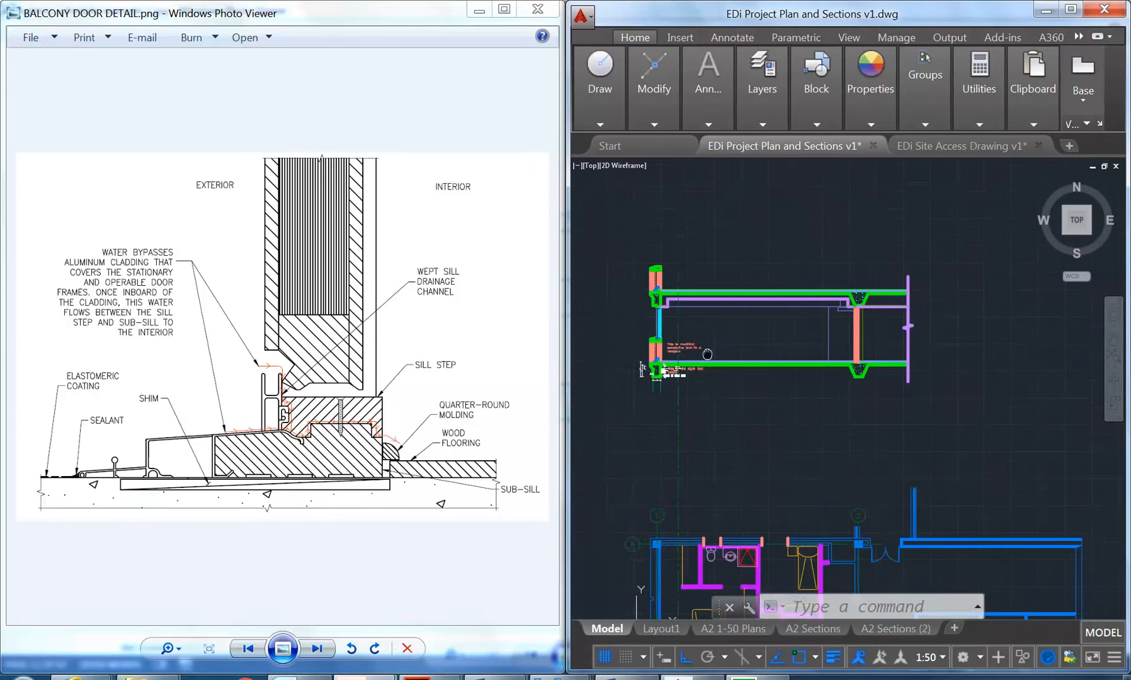
{"action": "scroll", "coordinate": [687, 366], "scroll_direction": "up", "scroll_amount": 2}
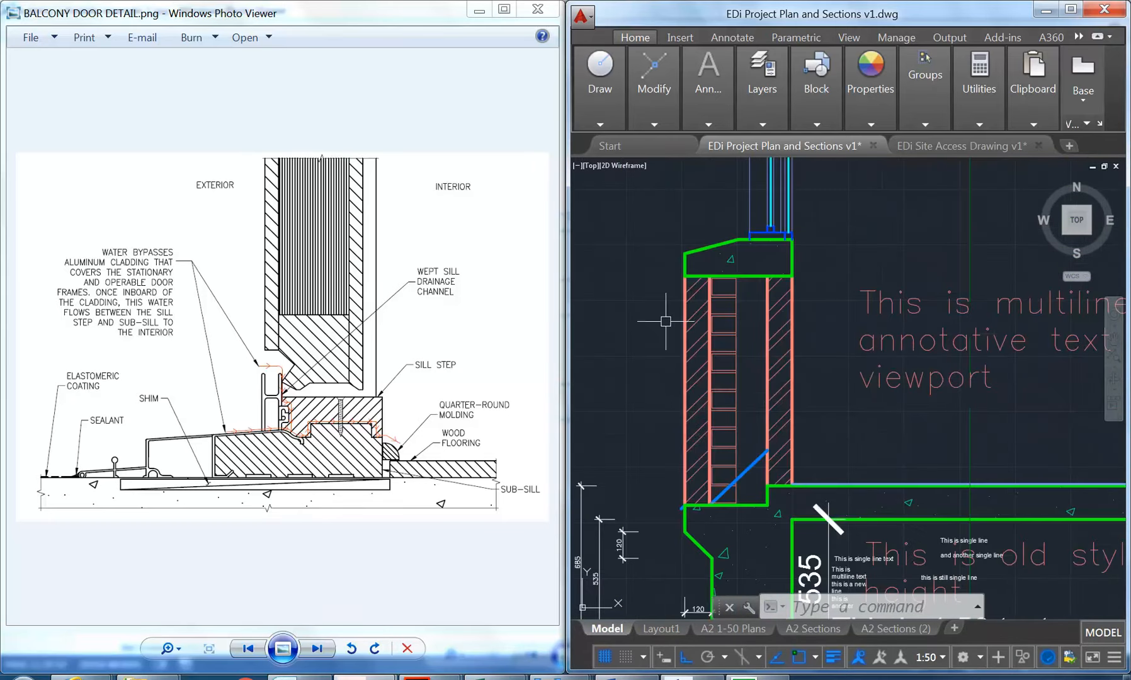
{"action": "left_click", "coordinate": [643, 216]}
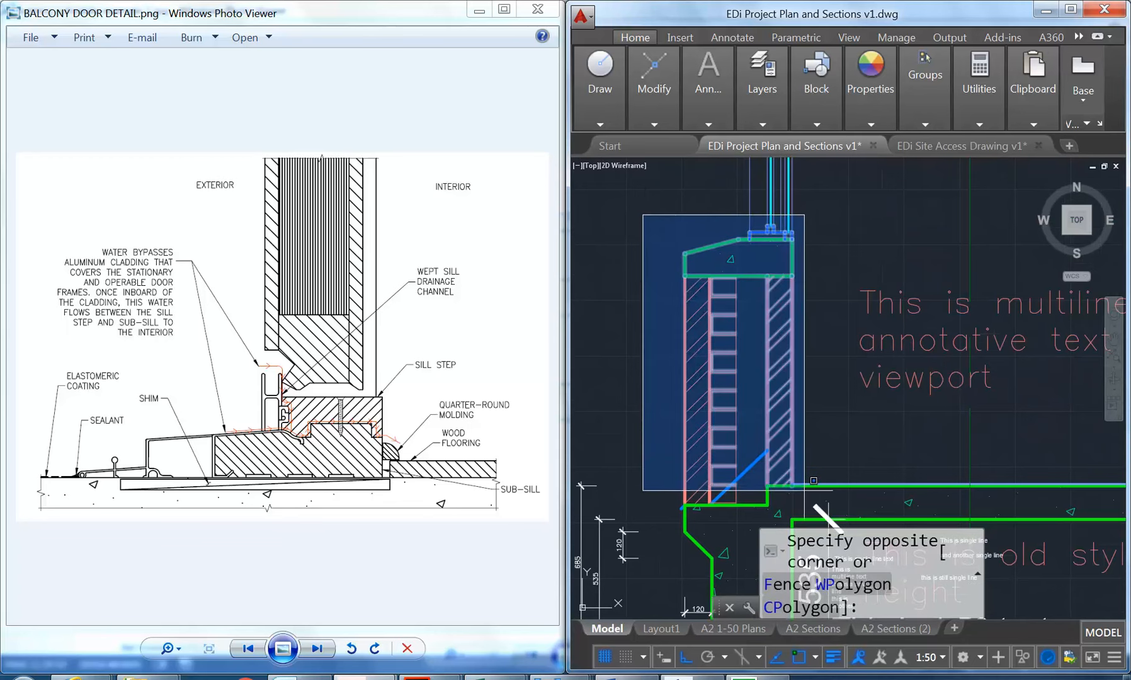
{"action": "left_click", "coordinate": [815, 482]}
{"action": "key", "text": "Delete"}
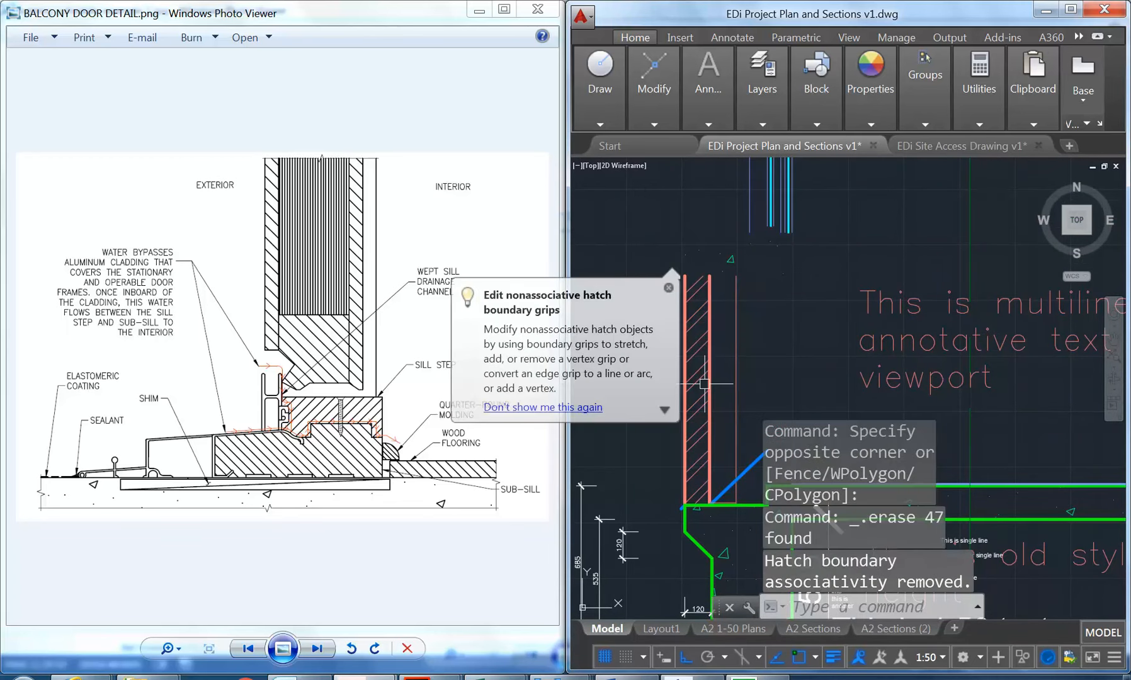
Erase the concrete hatch that fills the section's slabs and edge beams.
{"action": "scroll", "coordinate": [766, 321], "scroll_direction": "down", "scroll_amount": 5}
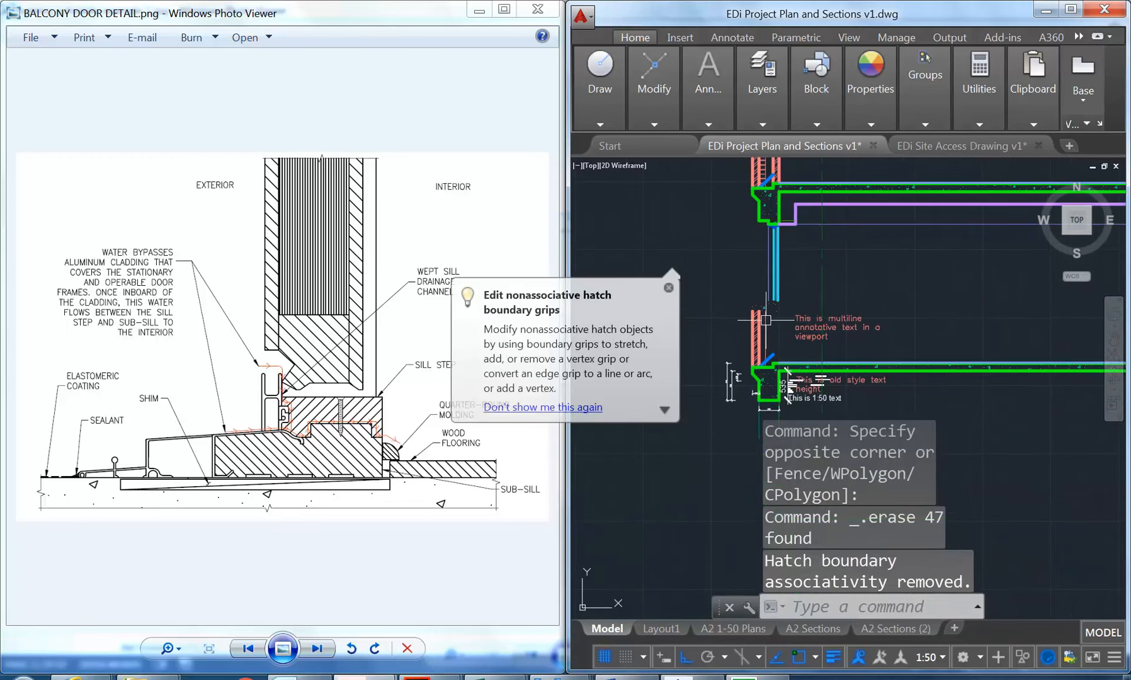
{"action": "scroll", "coordinate": [766, 321], "scroll_direction": "up", "scroll_amount": 2}
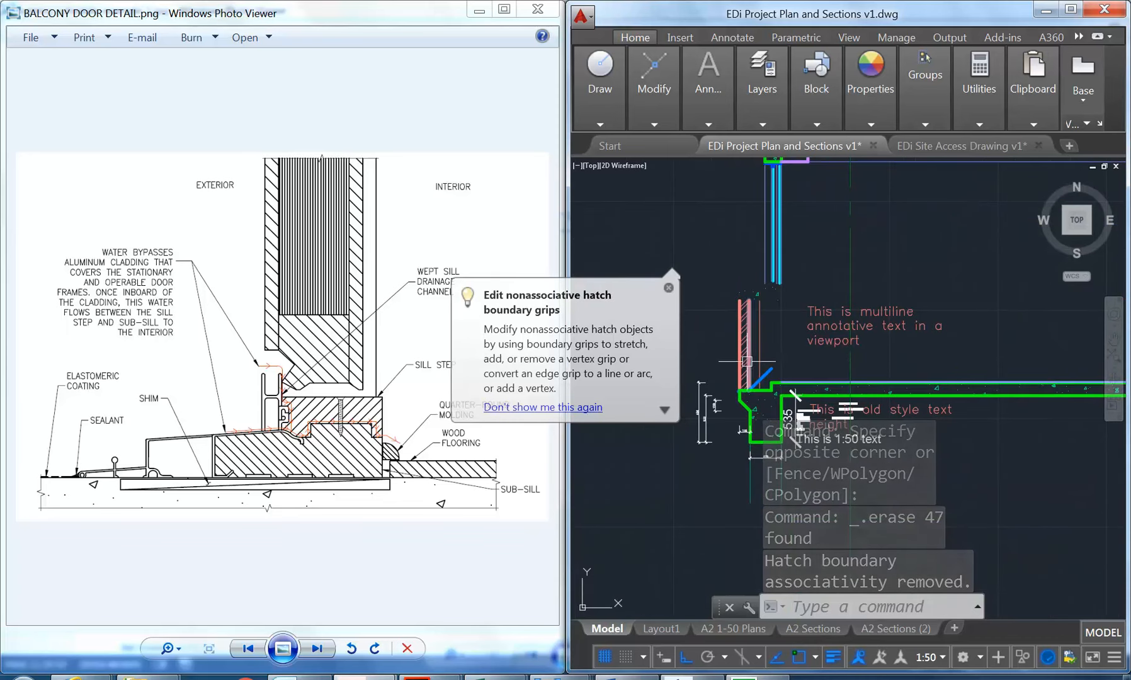
{"action": "scroll", "coordinate": [743, 364], "scroll_direction": "down", "scroll_amount": 3}
{"action": "middle_click_drag", "start_coordinate": [742, 365], "coordinate": [727, 308]}
{"action": "mouse_move", "coordinate": [735, 401]}
{"action": "middle_mouse_down"}
{"action": "mouse_move", "coordinate": [714, 292]}
{"action": "mouse_move", "coordinate": [692, 421]}
{"action": "mouse_move", "coordinate": [694, 551]}
{"action": "middle_mouse_up"}
{"action": "scroll", "coordinate": [694, 451], "scroll_direction": "up", "scroll_amount": 3}
{"action": "scroll", "coordinate": [697, 466], "scroll_direction": "down", "scroll_amount": 2}
{"action": "middle_click_drag", "start_coordinate": [687, 319], "coordinate": [684, 437]}
{"action": "middle_click_drag", "start_coordinate": [695, 246], "coordinate": [692, 316]}
{"action": "scroll", "coordinate": [695, 305], "scroll_direction": "up", "scroll_amount": 4}
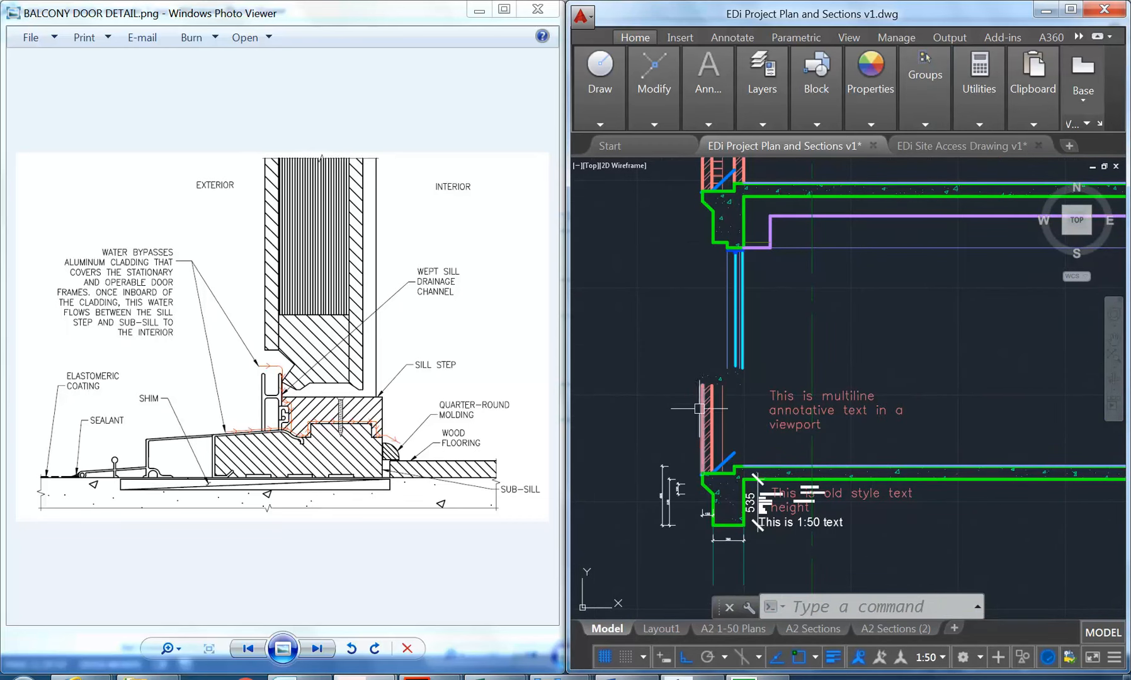
{"action": "left_click", "coordinate": [723, 376]}
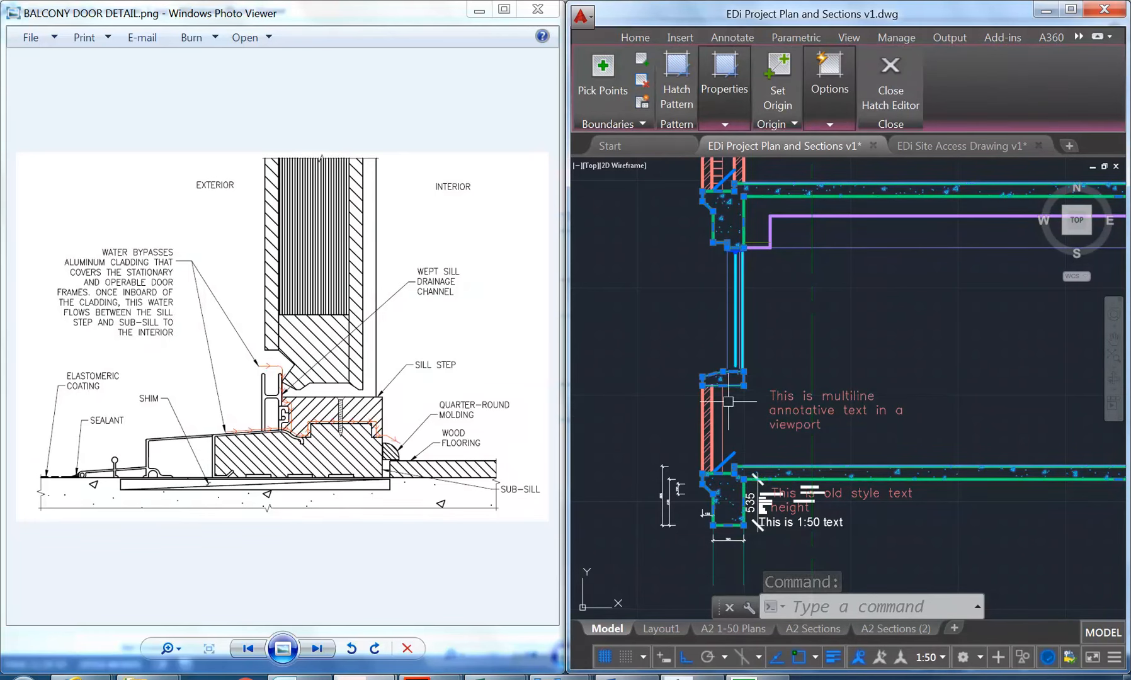
{"action": "key", "text": "Delete"}
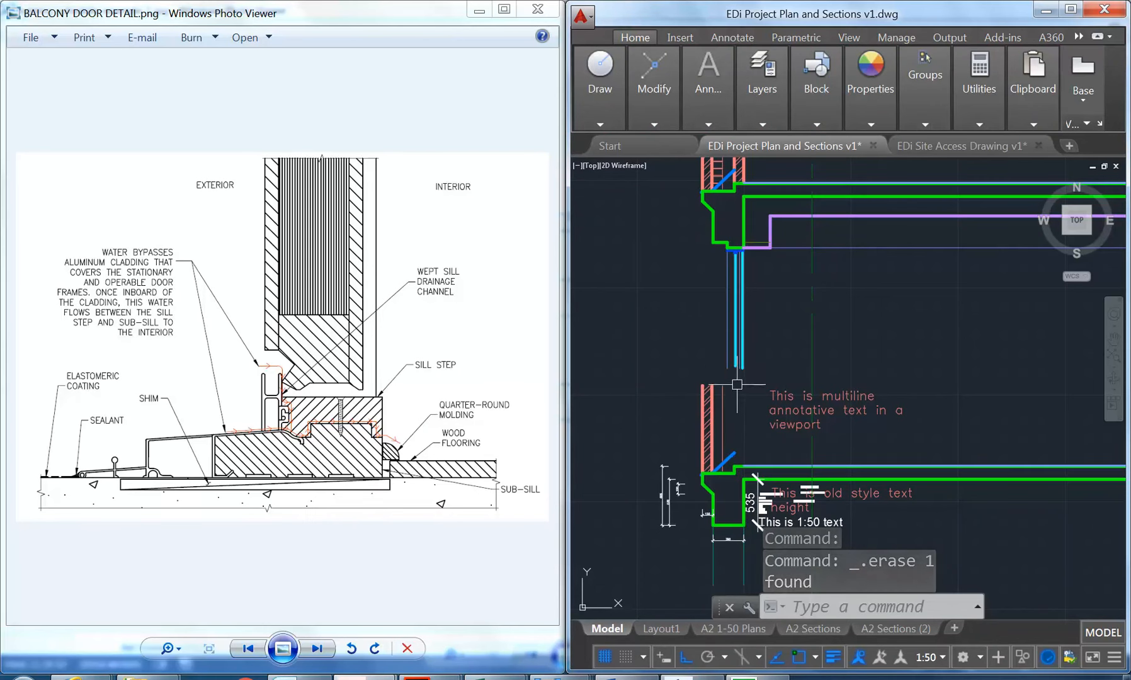
Erase all window glazing and frame lines between the upper edge beam and the lower balcony wall, including the head frame.
{"action": "scroll", "coordinate": [736, 384], "scroll_direction": "up", "scroll_amount": 2}
{"action": "left_click", "coordinate": [759, 371]}
{"action": "left_click", "coordinate": [683, 291]}
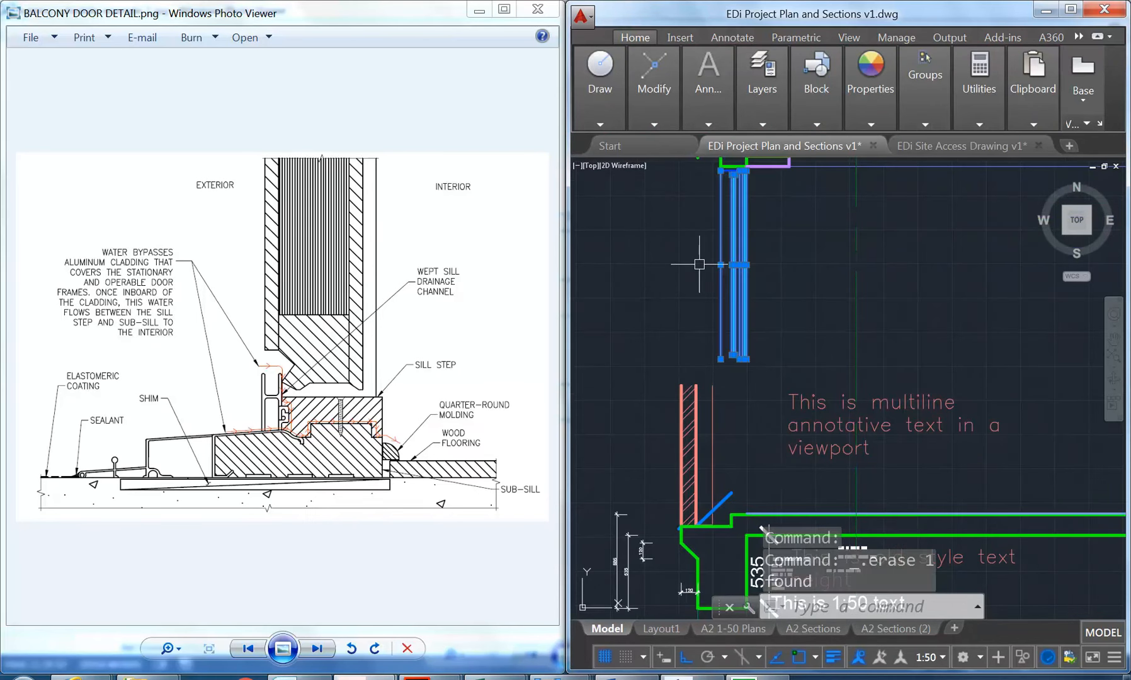
{"action": "middle_click_drag", "start_coordinate": [702, 160], "coordinate": [705, 287]}
{"action": "scroll", "coordinate": [705, 281], "scroll_direction": "up", "scroll_amount": 5}
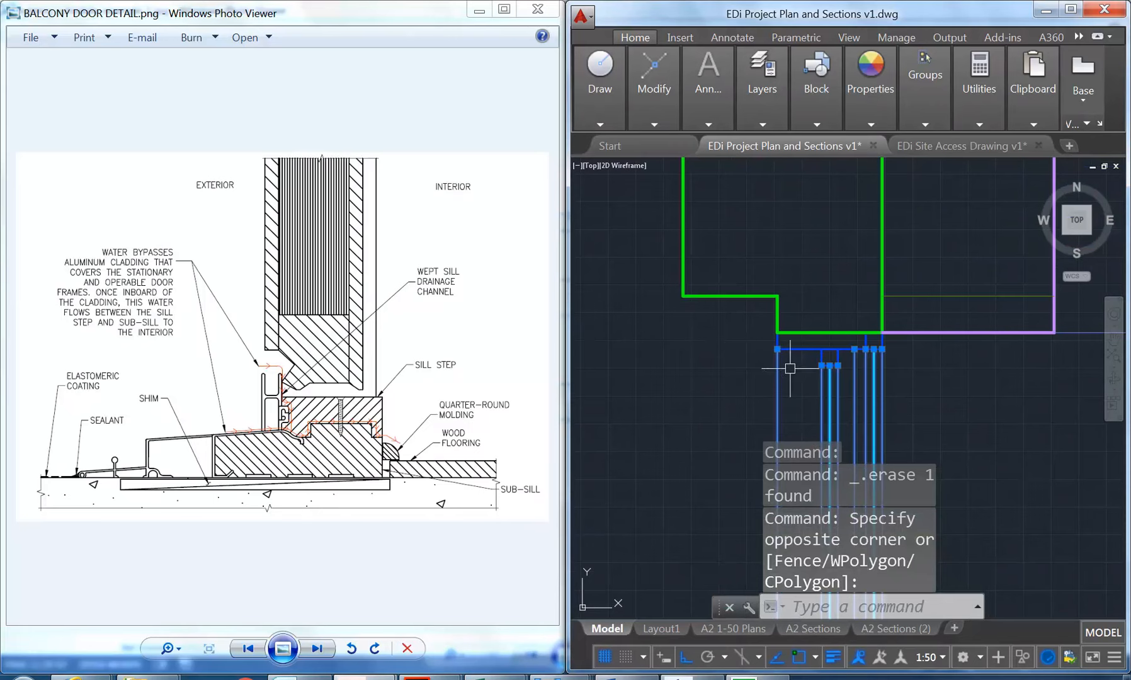
{"action": "left_click", "coordinate": [897, 342]}
{"action": "left_click", "coordinate": [677, 394]}
{"action": "scroll", "coordinate": [689, 381], "scroll_direction": "down", "scroll_amount": 6}
{"action": "middle_click_drag", "start_coordinate": [687, 403], "coordinate": [671, 311]}
{"action": "scroll", "coordinate": [668, 318], "scroll_direction": "down", "scroll_amount": 2}
{"action": "key", "text": "Delete"}
Erase the remaining outer masonry leaf, its hatch and the leftover cavity line above the lower slab edge.
{"action": "middle_click_drag", "start_coordinate": [635, 365], "coordinate": [684, 306]}
{"action": "scroll", "coordinate": [735, 317], "scroll_direction": "up", "scroll_amount": 5}
{"action": "left_click", "coordinate": [737, 250]}
{"action": "left_click", "coordinate": [617, 367]}
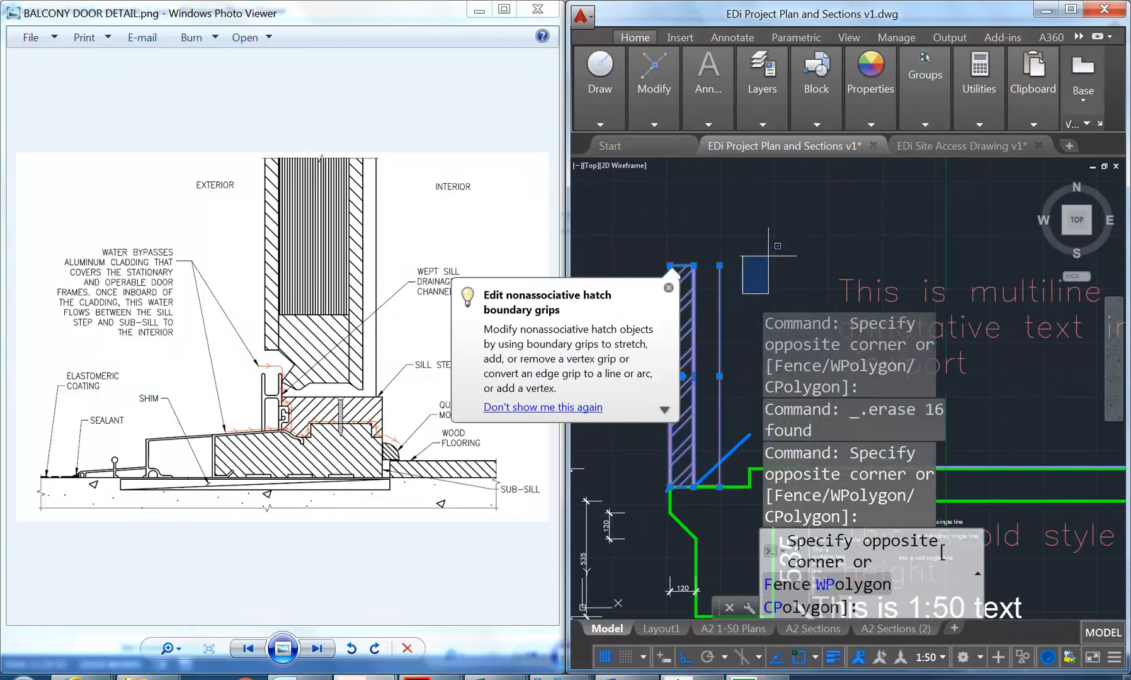
{"action": "key", "text": "Delete"}
Erase the blue sloping cavity line and leftover line fragments at the lower slab's outer step.
{"action": "scroll", "coordinate": [674, 537], "scroll_direction": "up", "scroll_amount": 2}
{"action": "left_click", "coordinate": [798, 344]}
{"action": "left_click", "coordinate": [745, 390]}
{"action": "middle_click_drag", "start_coordinate": [741, 372], "coordinate": [810, 258]}
{"action": "key", "text": "Delete"}
{"action": "scroll", "coordinate": [765, 322], "scroll_direction": "up", "scroll_amount": 4}
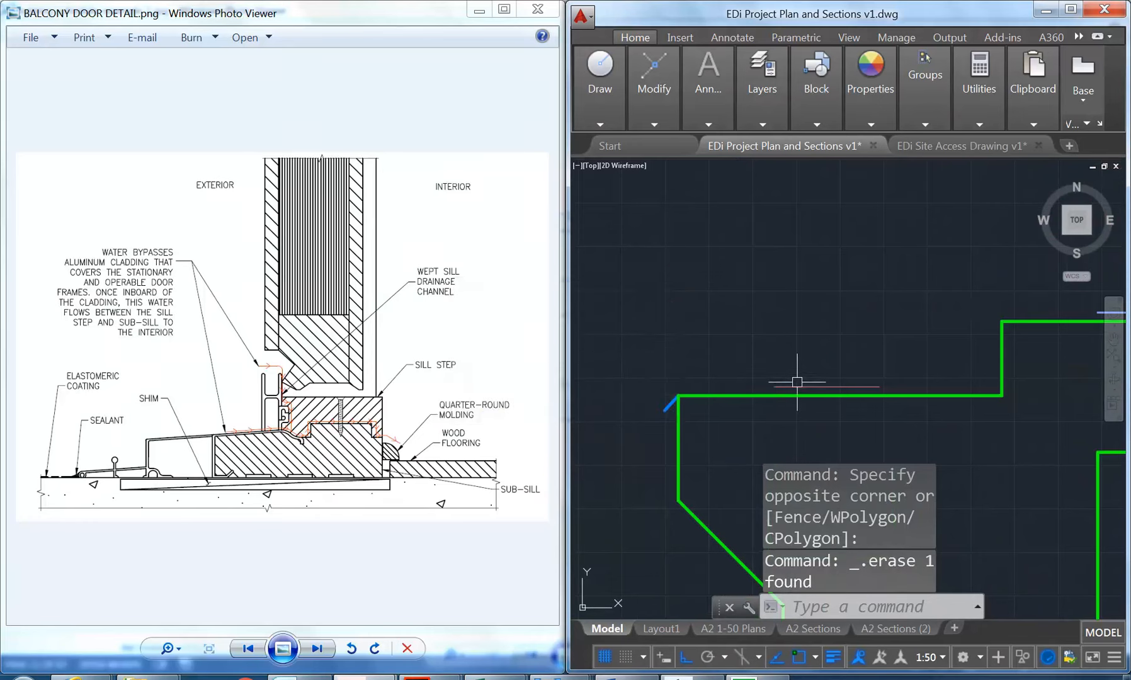
{"action": "scroll", "coordinate": [715, 339], "scroll_direction": "down", "scroll_amount": 5}
{"action": "mouse_move", "coordinate": [716, 340]}
{"action": "middle_mouse_down"}
{"action": "mouse_move", "coordinate": [674, 391]}
{"action": "mouse_move", "coordinate": [689, 441]}
{"action": "middle_mouse_up"}
{"action": "scroll", "coordinate": [695, 378], "scroll_direction": "down", "scroll_amount": 3}
{"action": "scroll", "coordinate": [689, 421], "scroll_direction": "down", "scroll_amount": 2}
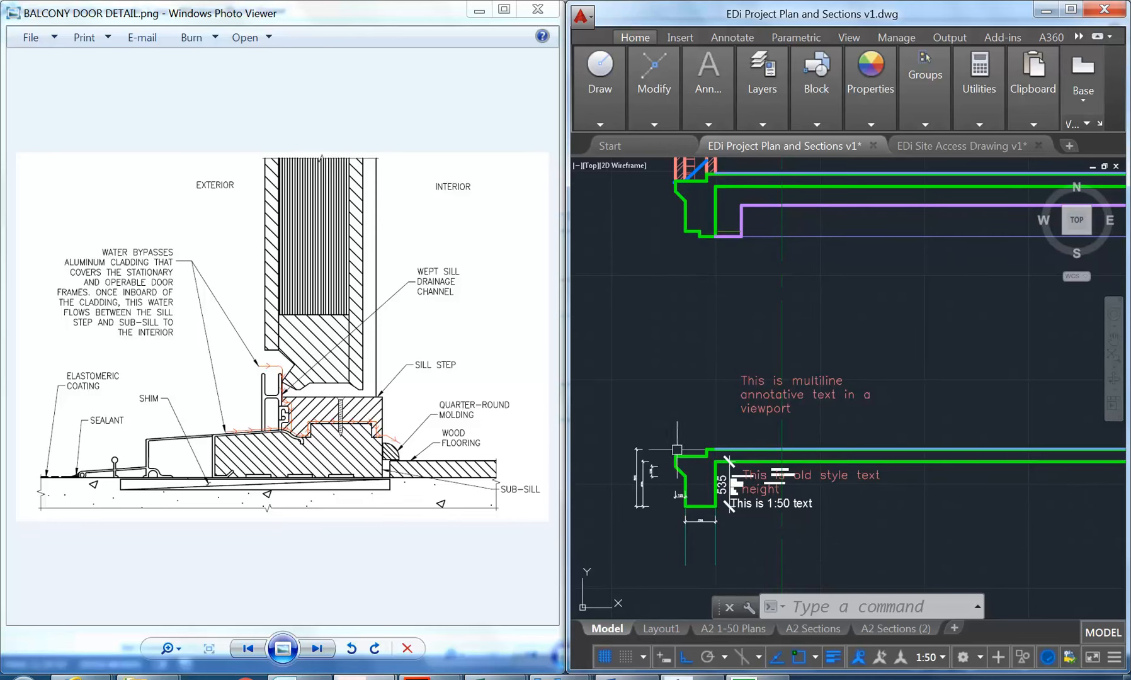
Change the current layer from T-GRID to an architectural layer for drawing the section's projection lines.
{"action": "scroll", "coordinate": [767, 394], "scroll_direction": "up", "scroll_amount": 2}
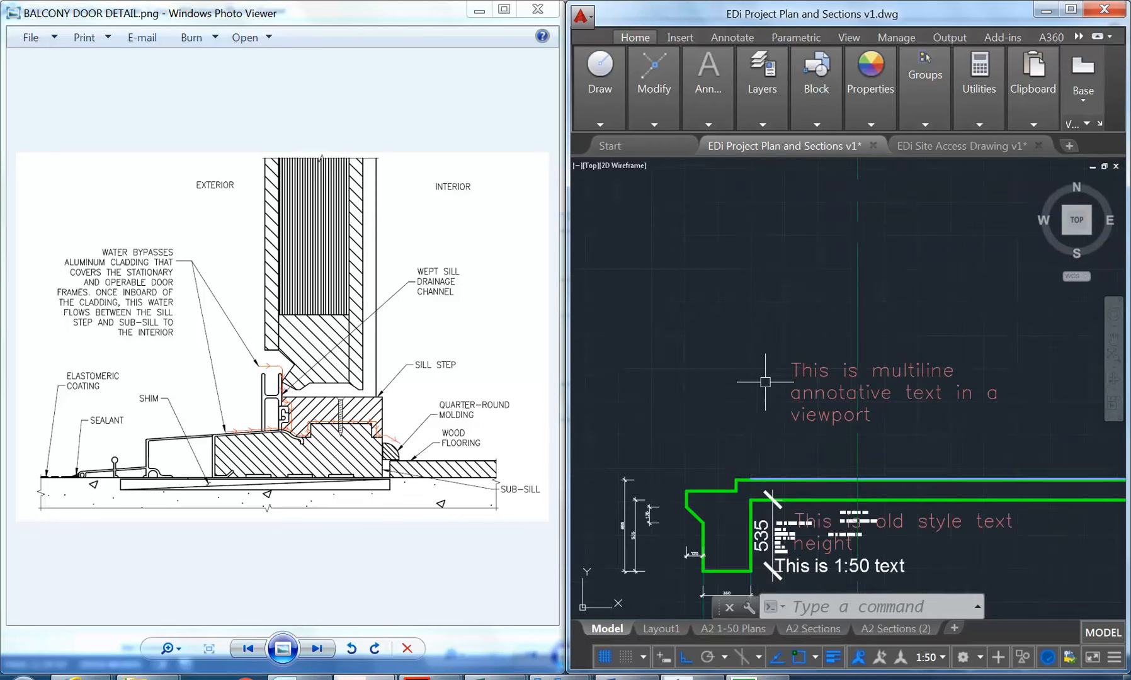
{"action": "scroll", "coordinate": [787, 357], "scroll_direction": "down", "scroll_amount": 3}
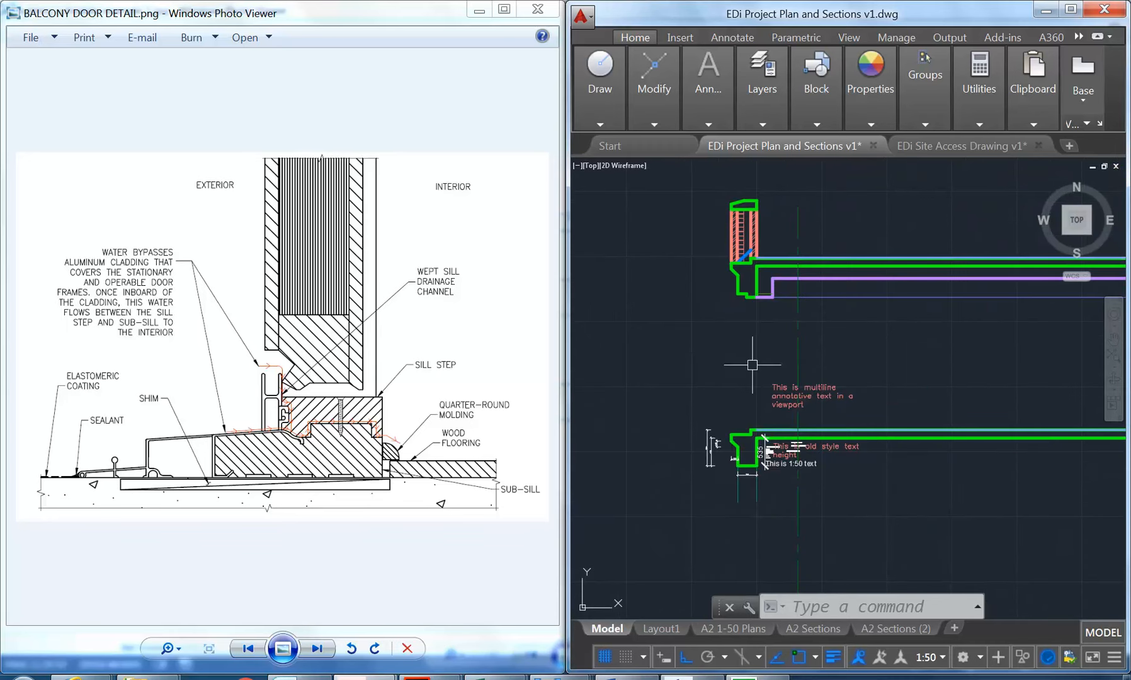
{"action": "mouse_move", "coordinate": [757, 90]}
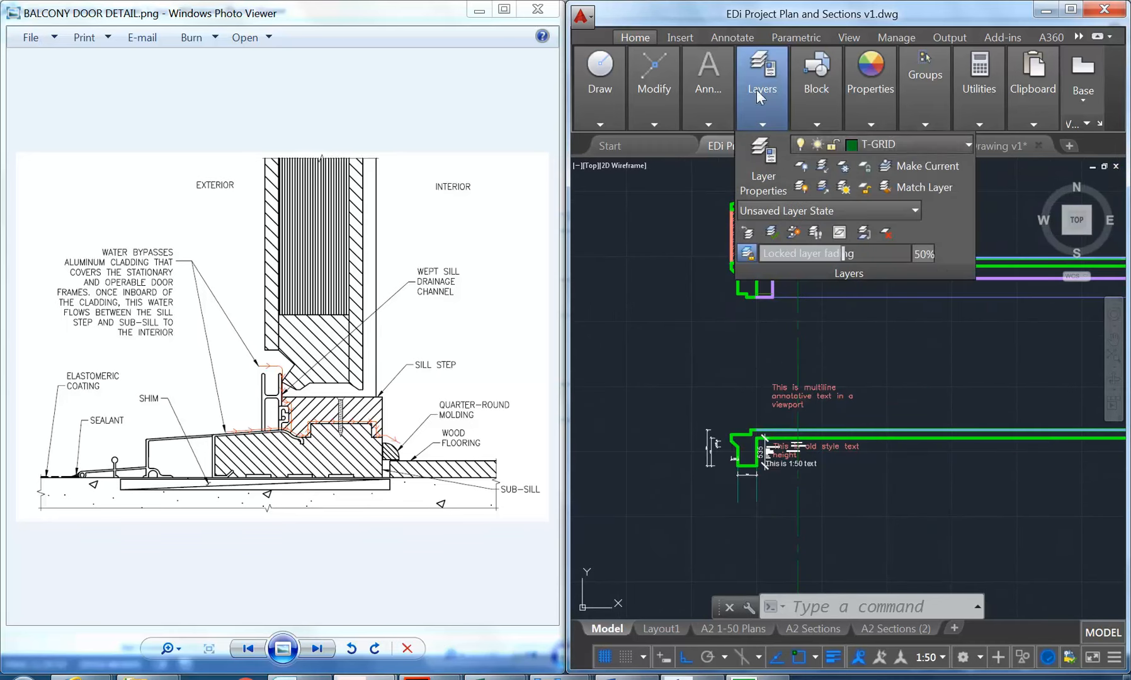
{"action": "left_click", "coordinate": [921, 147]}
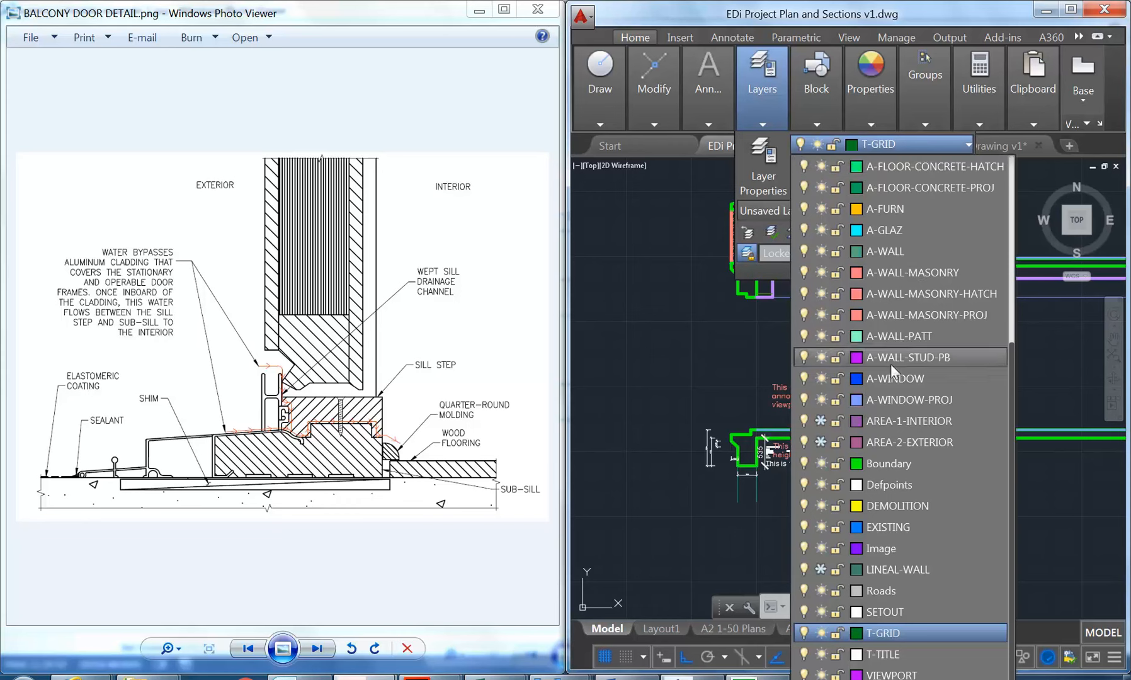
{"action": "scroll", "coordinate": [891, 353], "scroll_direction": "up", "scroll_amount": 3}
{"action": "left_click", "coordinate": [895, 210]}
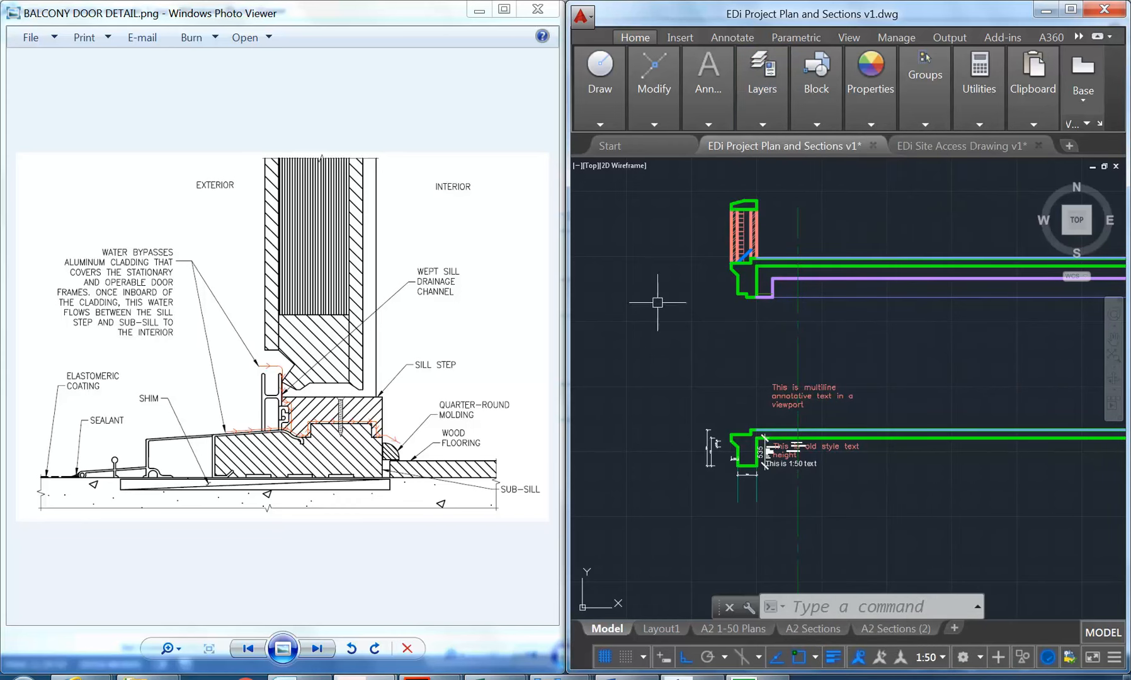
Draw a vertical line from the upper edge beam's outer bottom corner down to the lower slab's stepped top.
{"action": "mouse_move", "coordinate": [588, 101]}
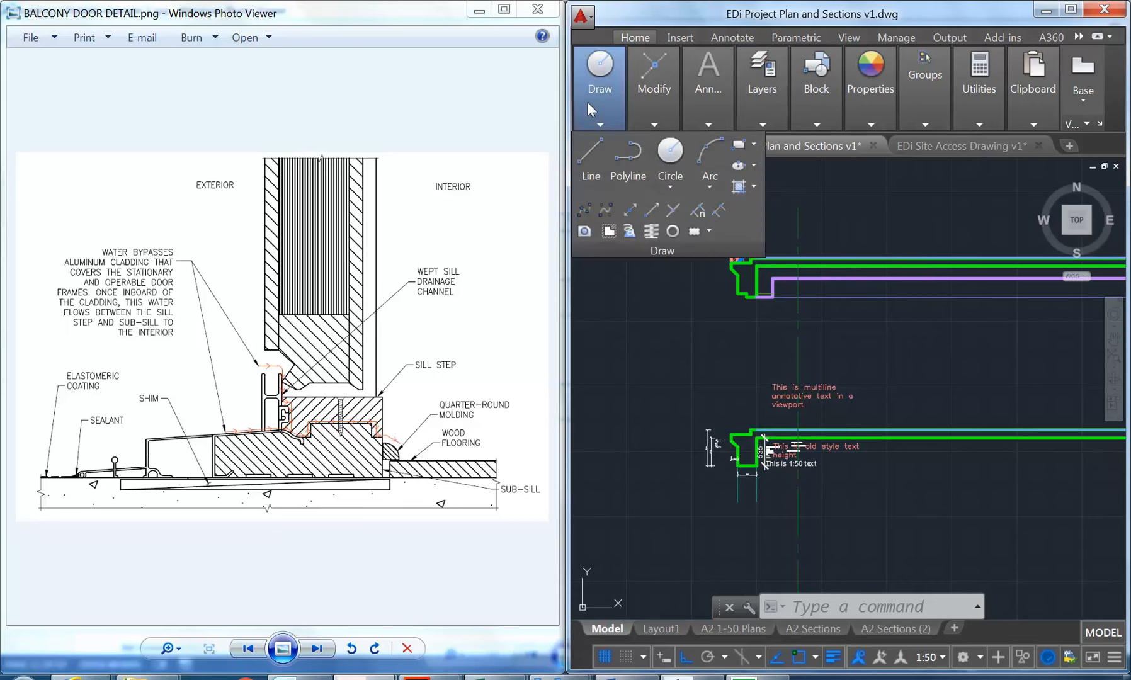
{"action": "left_click", "coordinate": [586, 158]}
{"action": "scroll", "coordinate": [747, 283], "scroll_direction": "up", "scroll_amount": 3}
{"action": "scroll", "coordinate": [699, 281], "scroll_direction": "up", "scroll_amount": 2}
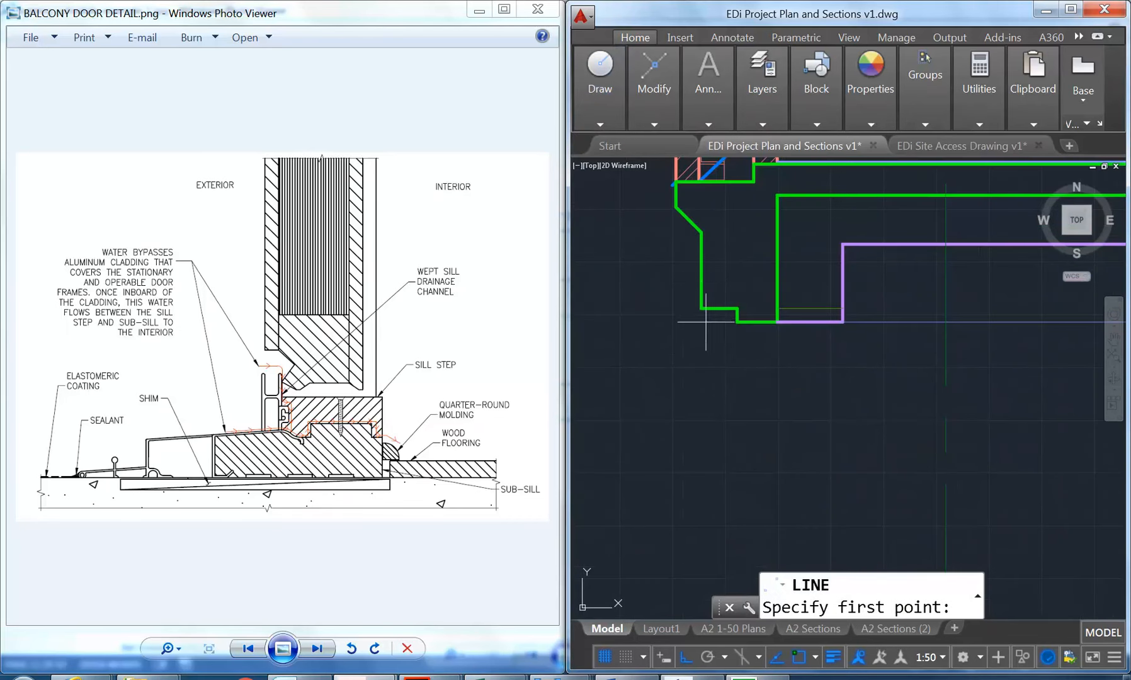
{"action": "left_click", "coordinate": [701, 309]}
{"action": "scroll", "coordinate": [681, 379], "scroll_direction": "down", "scroll_amount": 3}
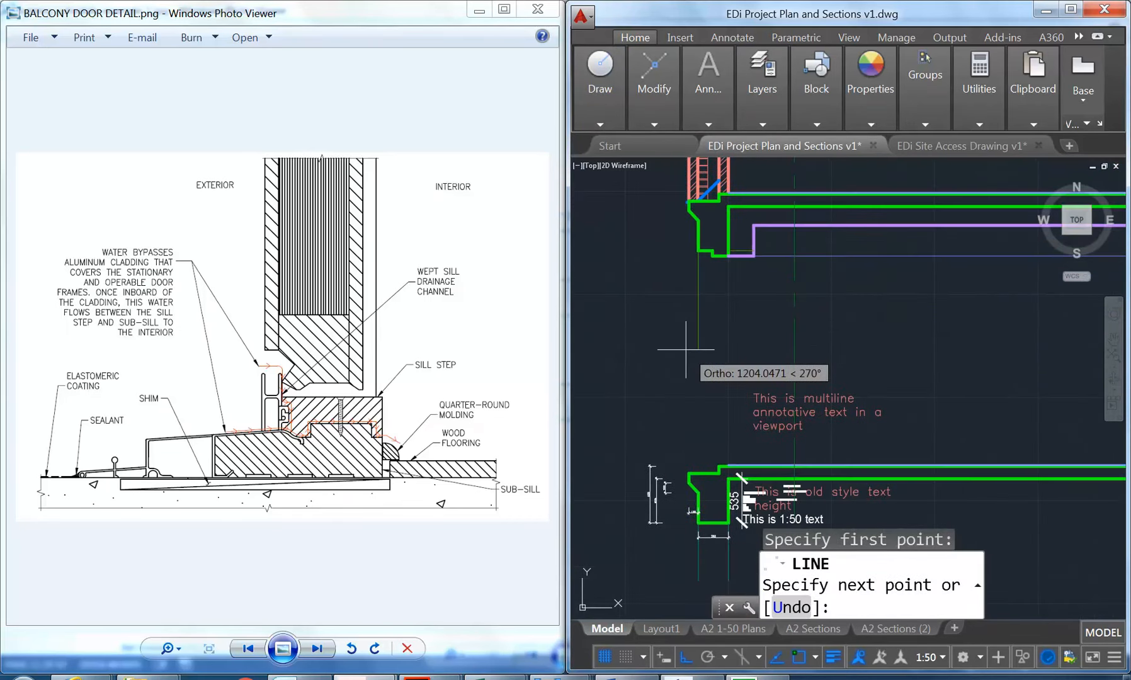
{"action": "scroll", "coordinate": [693, 453], "scroll_direction": "up", "scroll_amount": 7}
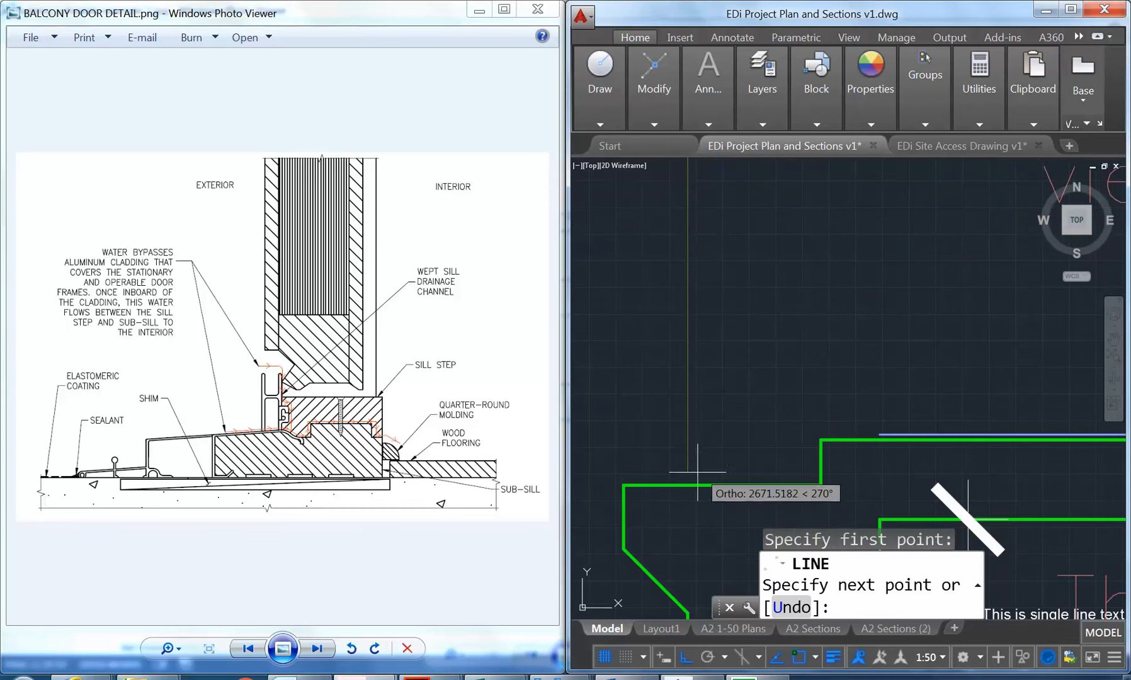
{"action": "right_click", "coordinate": [642, 433]}
{"action": "left_click", "coordinate": [677, 444]}
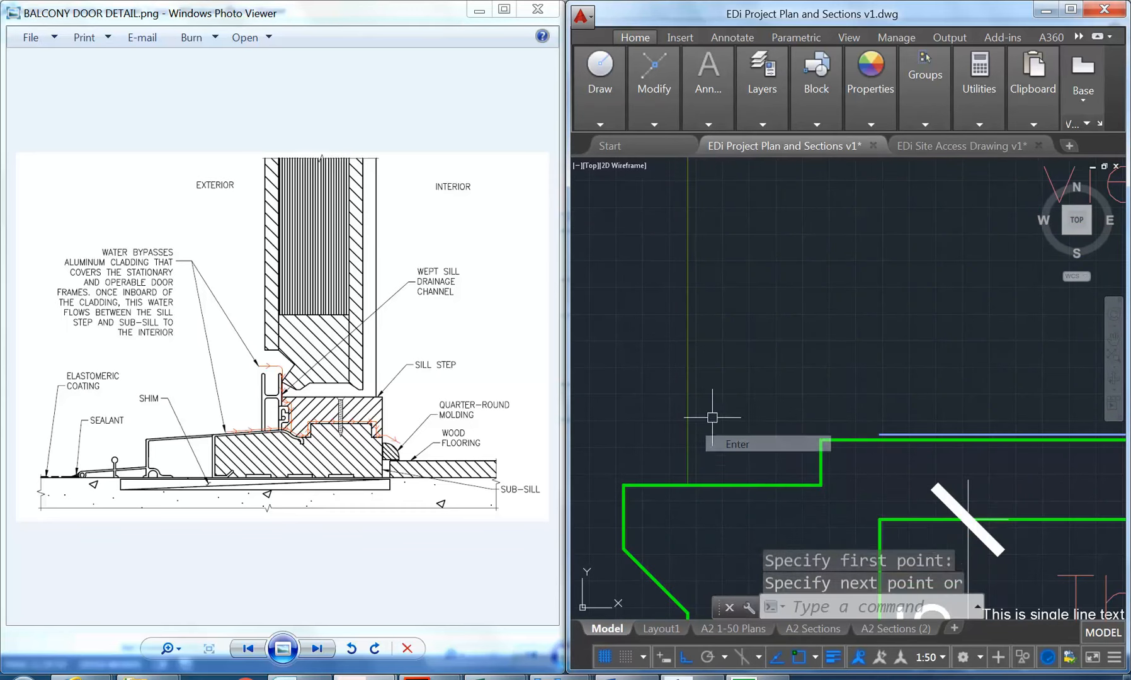
Draw a second vertical line from the upper edge beam's inner bottom corner down to the top of the lower floor slab.
{"action": "scroll", "coordinate": [819, 403], "scroll_direction": "down", "scroll_amount": 3}
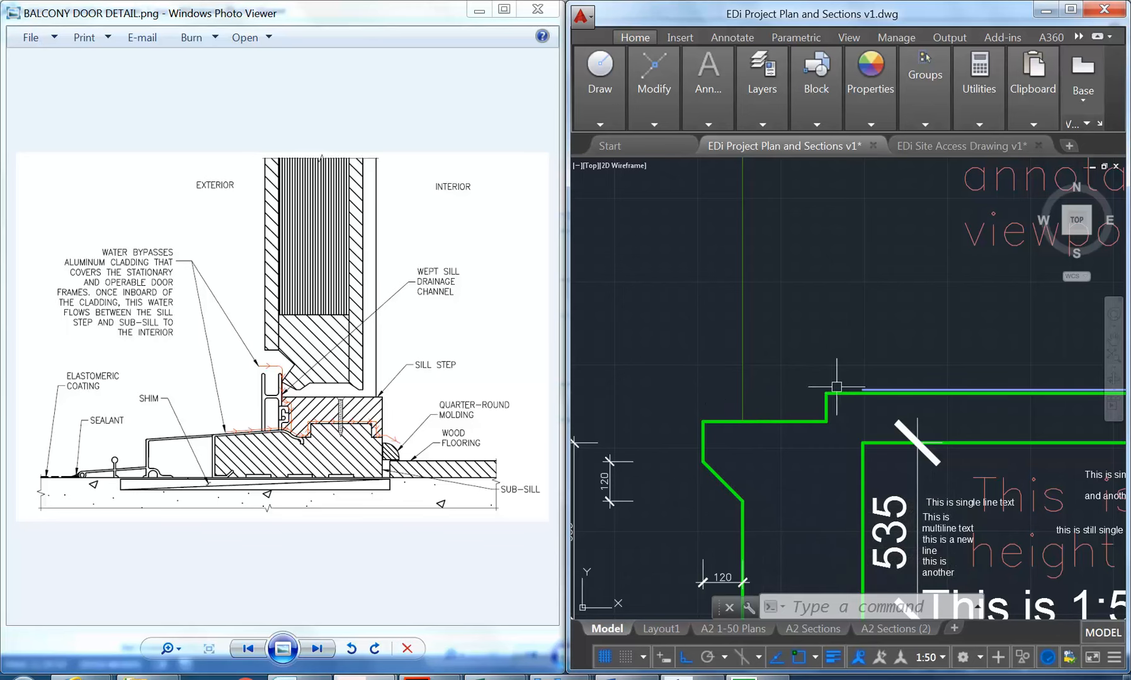
{"action": "scroll", "coordinate": [808, 336], "scroll_direction": "down", "scroll_amount": 4}
{"action": "middle_click_drag", "start_coordinate": [807, 336], "coordinate": [691, 384]}
{"action": "mouse_move", "coordinate": [724, 405]}
{"action": "middle_mouse_down"}
{"action": "mouse_move", "coordinate": [748, 467]}
{"action": "mouse_move", "coordinate": [740, 485]}
{"action": "middle_mouse_up"}
{"action": "left_click", "coordinate": [601, 124]}
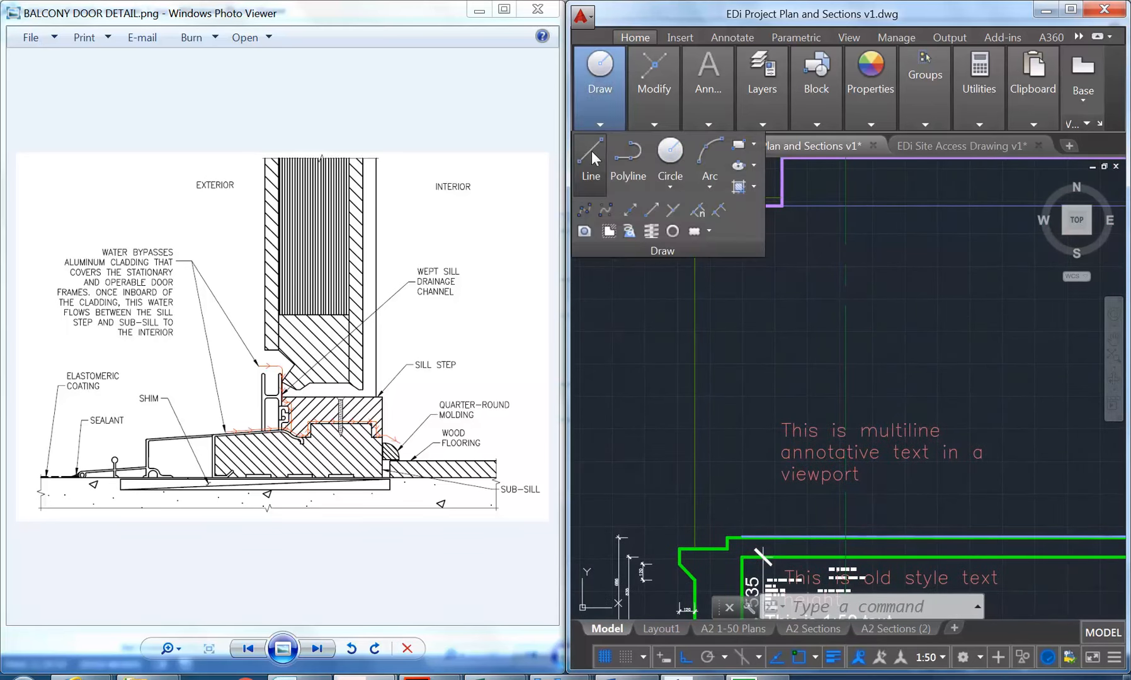
{"action": "left_click", "coordinate": [591, 153]}
{"action": "scroll", "coordinate": [731, 292], "scroll_direction": "up", "scroll_amount": 2}
{"action": "scroll", "coordinate": [757, 298], "scroll_direction": "up", "scroll_amount": 4}
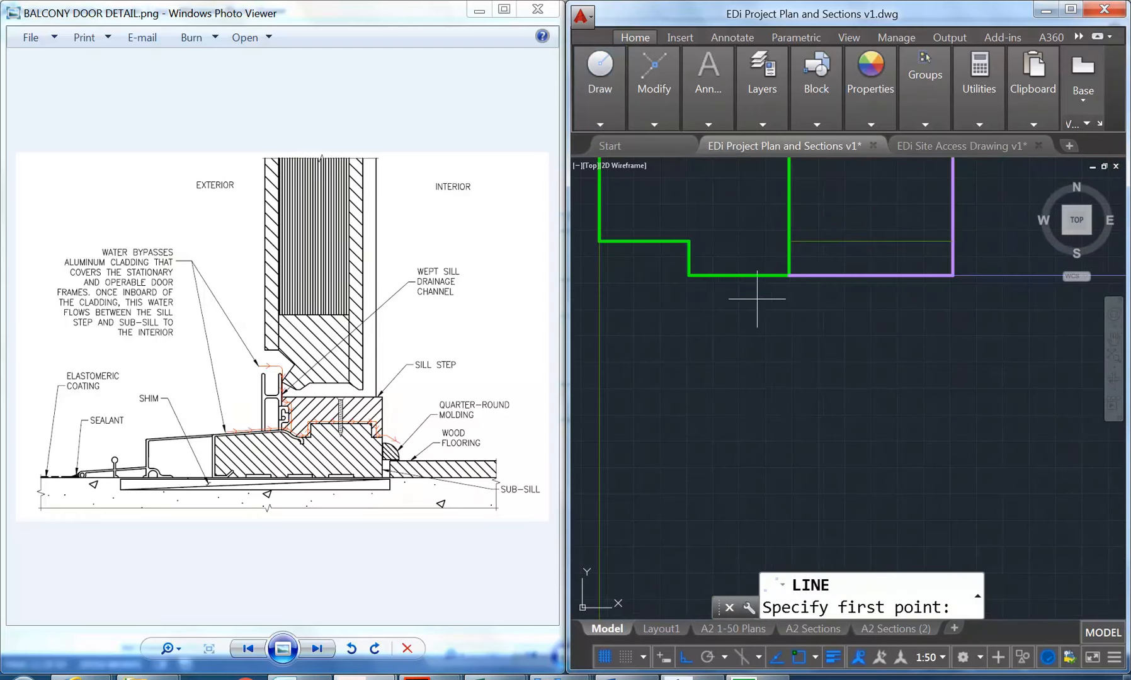
{"action": "left_click", "coordinate": [790, 275]}
{"action": "scroll", "coordinate": [793, 385], "scroll_direction": "down", "scroll_amount": 5}
{"action": "middle_click_drag", "start_coordinate": [782, 483], "coordinate": [771, 381]}
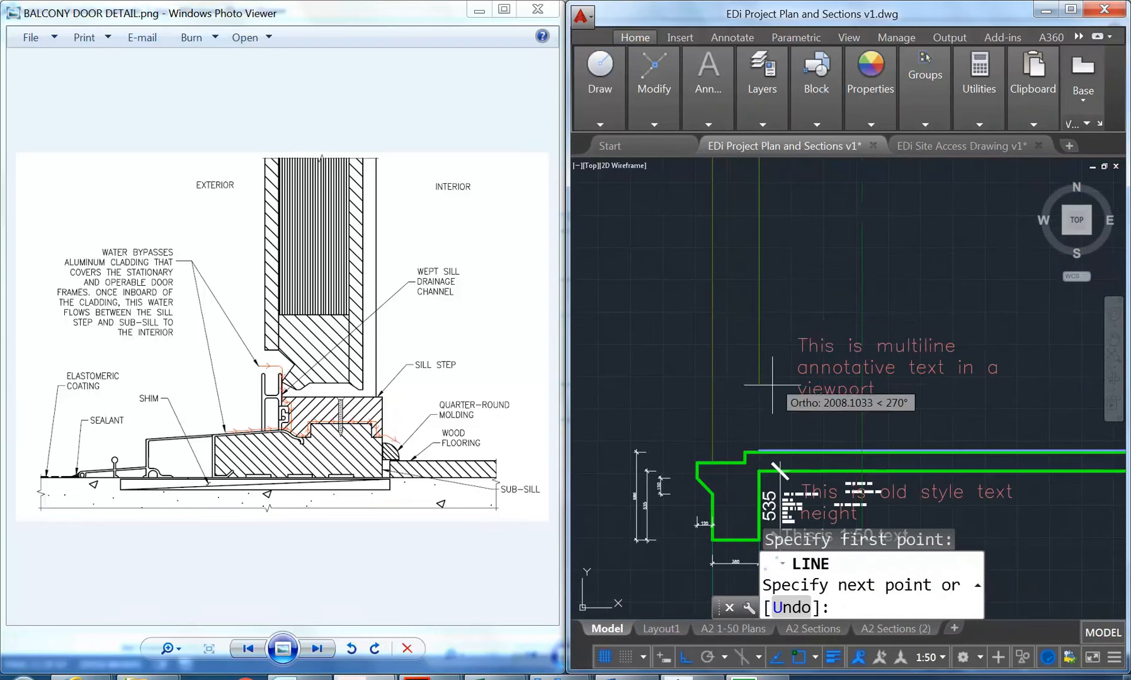
{"action": "scroll", "coordinate": [758, 436], "scroll_direction": "up", "scroll_amount": 3}
{"action": "left_click", "coordinate": [846, 500]}
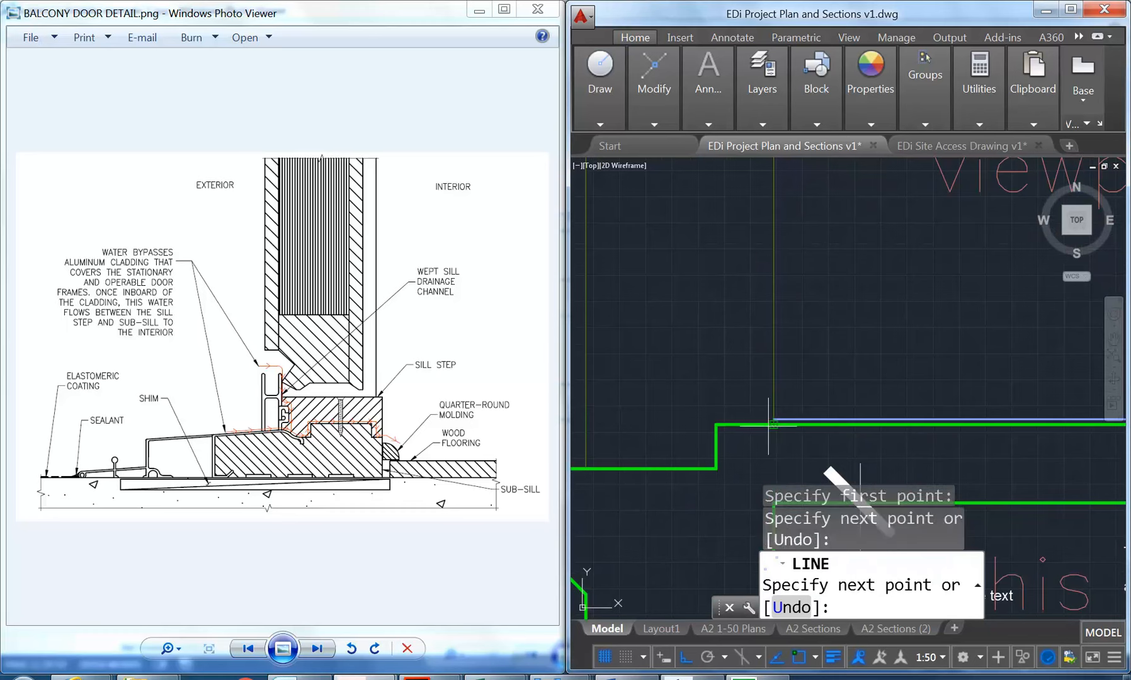
{"action": "right_click", "coordinate": [690, 309]}
{"action": "left_click", "coordinate": [702, 321]}
Move the vertical line projected from the plan's window wall onto the A-WALL layer and clear the selection.
{"action": "scroll", "coordinate": [708, 325], "scroll_direction": "down", "scroll_amount": 4}
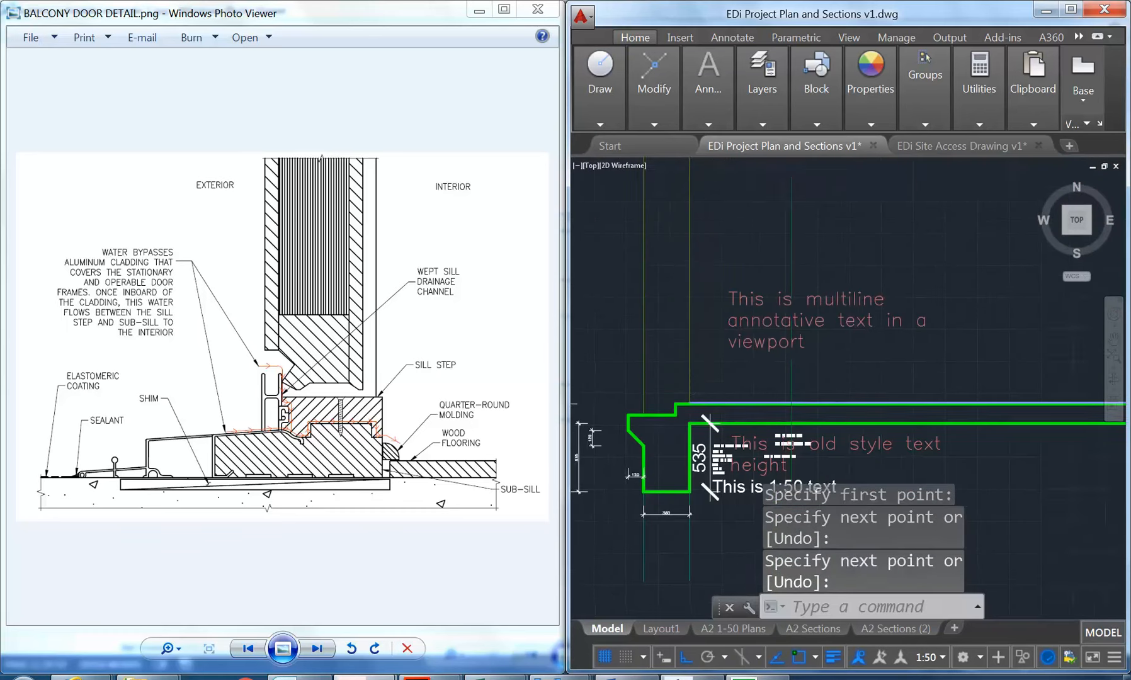
{"action": "middle_click_drag", "start_coordinate": [708, 325], "coordinate": [707, 339]}
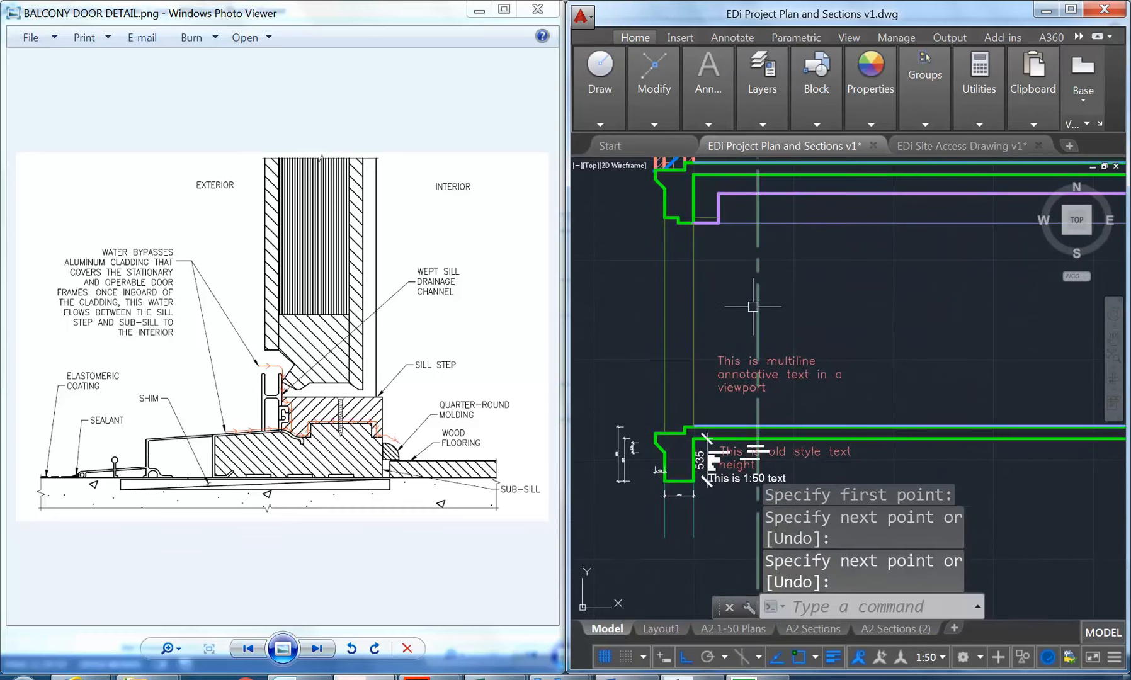
{"action": "mouse_move", "coordinate": [743, 101]}
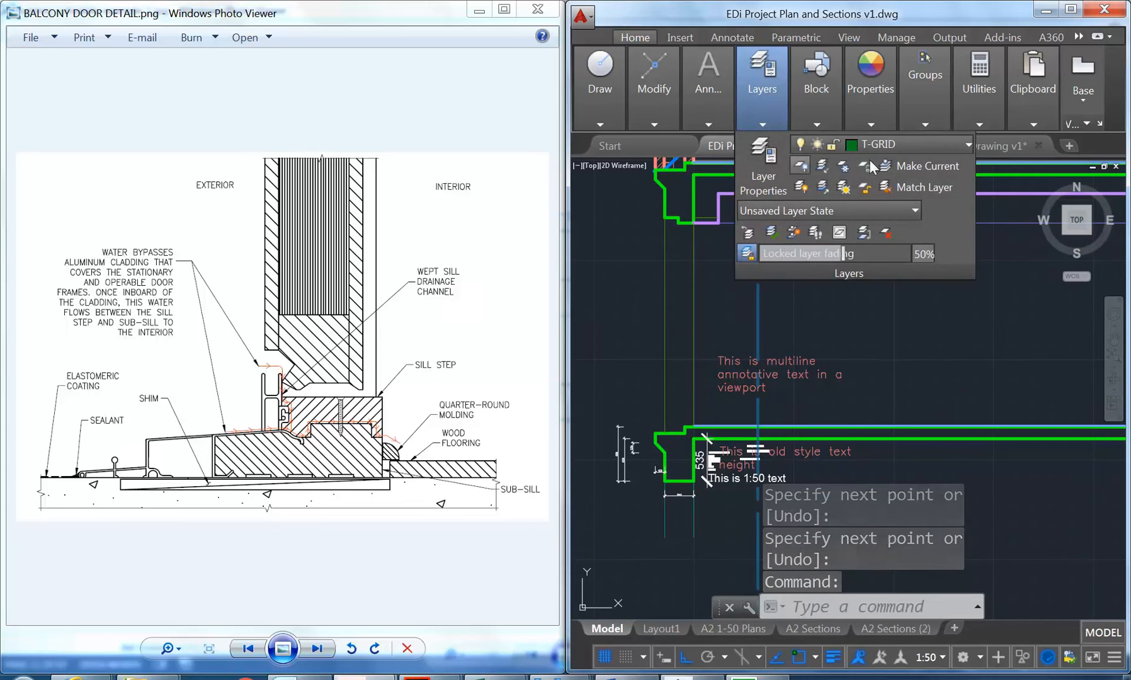
{"action": "left_click", "coordinate": [891, 146]}
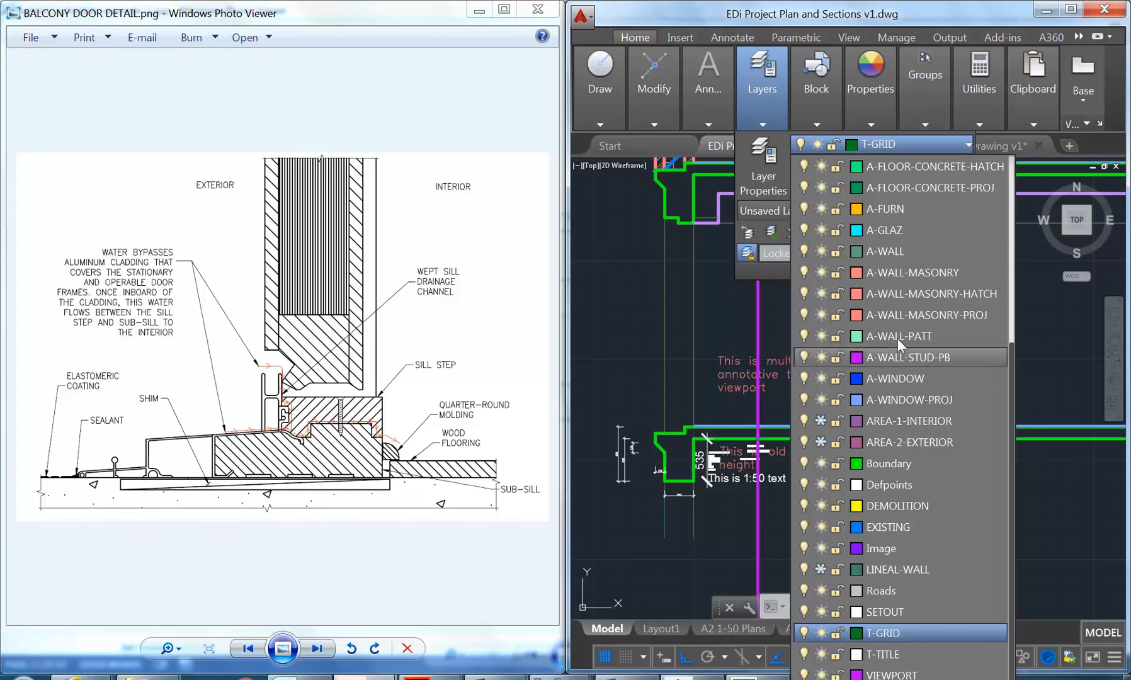
{"action": "left_click", "coordinate": [895, 252]}
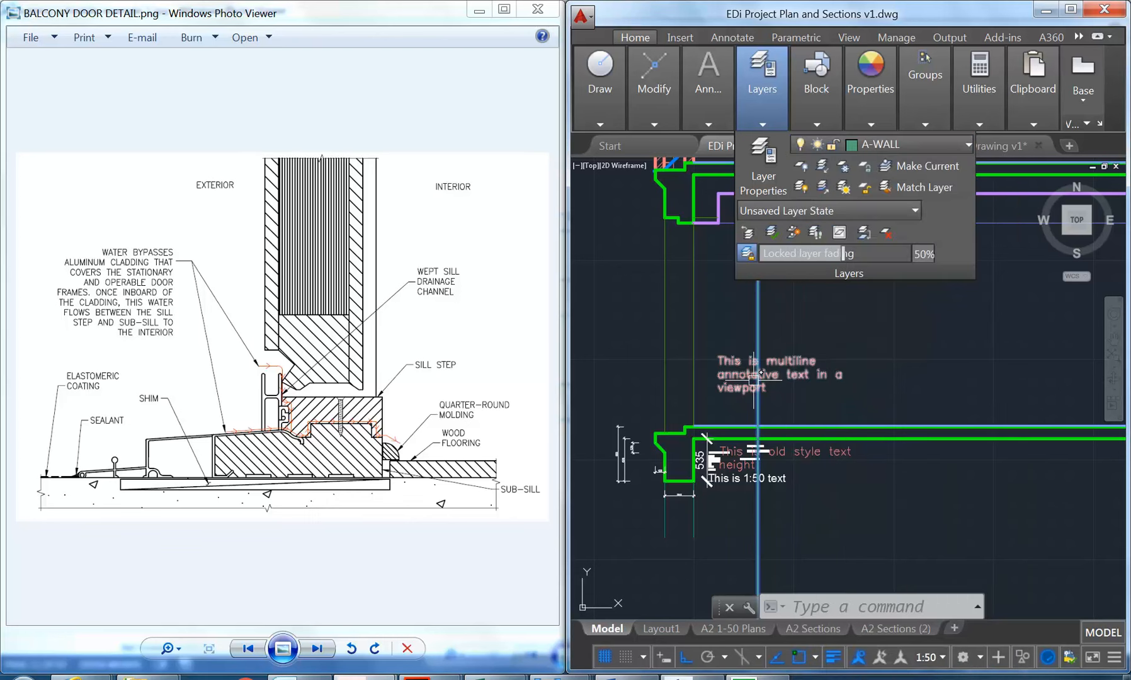
{"action": "key", "text": "Escape"}
{"action": "key", "text": "Escape"}
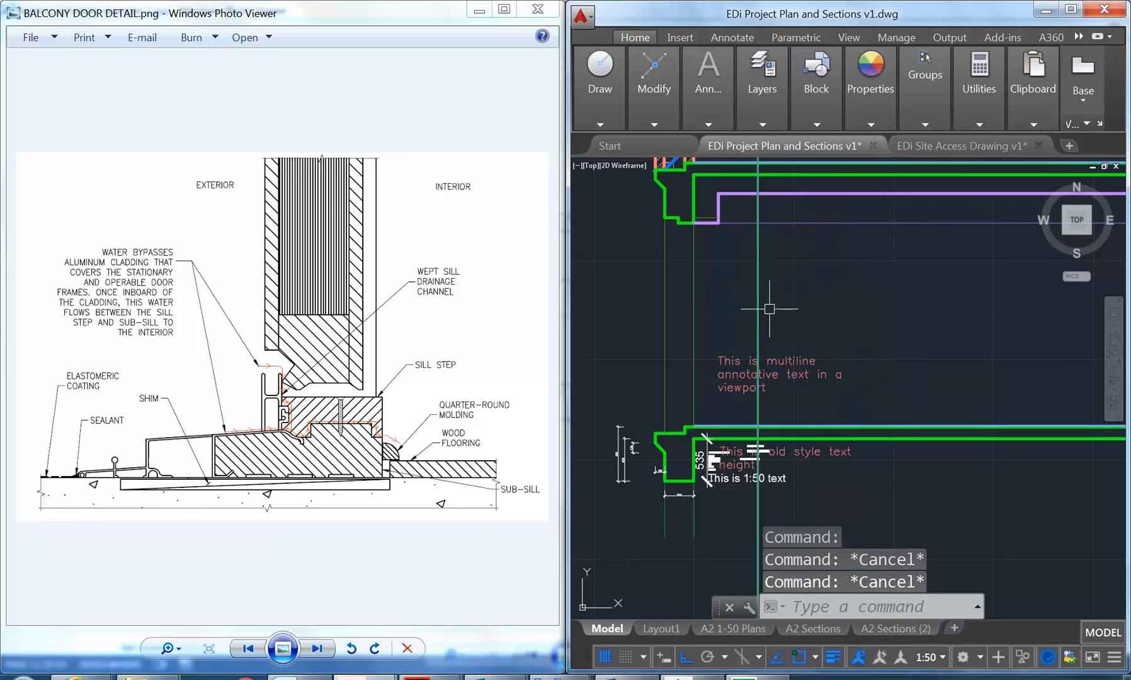
Copy the projected vertical line from the window wall's inner face to its outer face in the plan.
{"action": "scroll", "coordinate": [769, 308], "scroll_direction": "down", "scroll_amount": 5}
{"action": "middle_click_drag", "start_coordinate": [700, 390], "coordinate": [697, 308]}
{"action": "scroll", "coordinate": [725, 258], "scroll_direction": "up", "scroll_amount": 3}
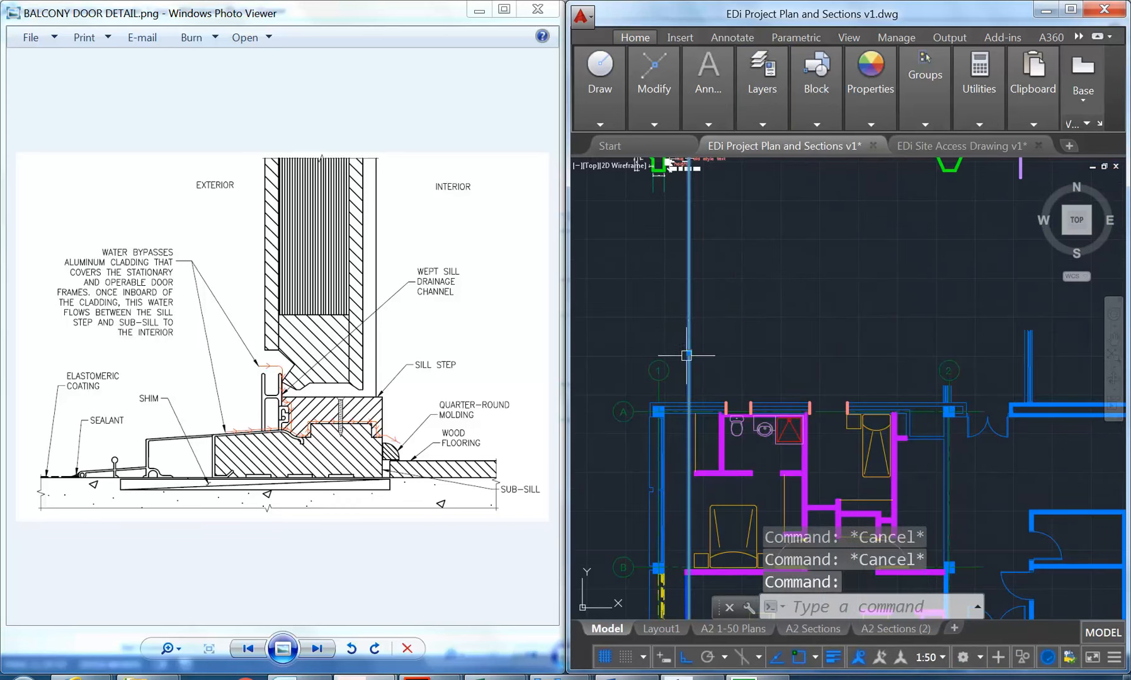
{"action": "scroll", "coordinate": [682, 308], "scroll_direction": "up", "scroll_amount": 3}
{"action": "middle_click_drag", "start_coordinate": [706, 504], "coordinate": [693, 480]}
{"action": "scroll", "coordinate": [693, 480], "scroll_direction": "up", "scroll_amount": 6}
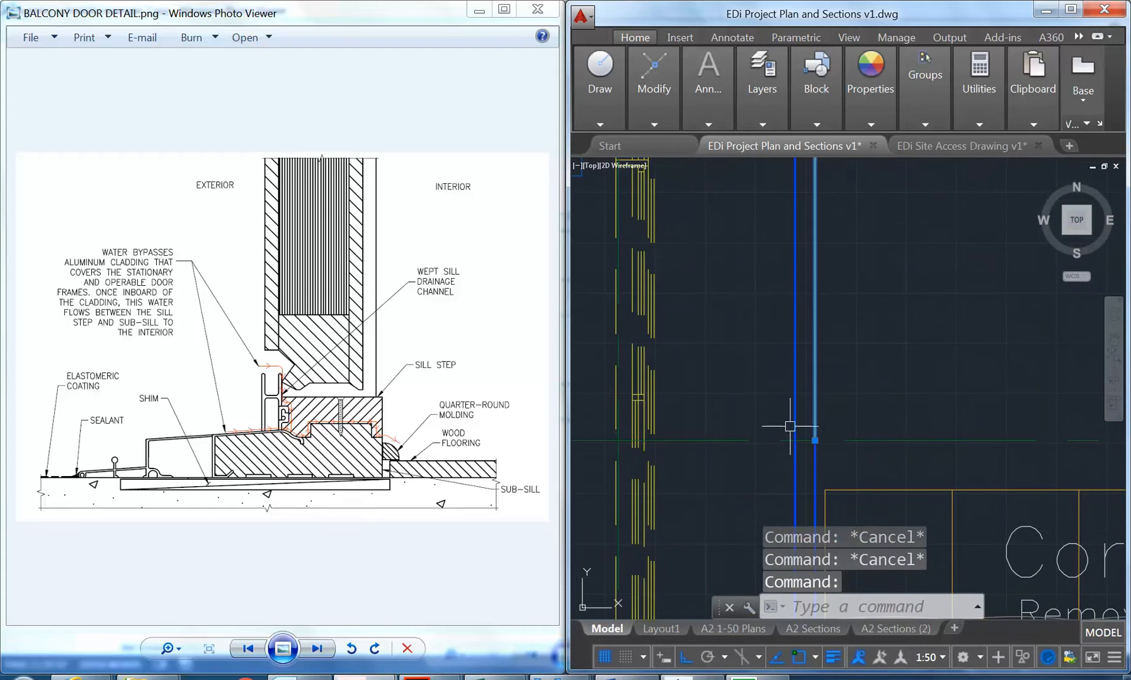
{"action": "left_click", "coordinate": [634, 97]}
{"action": "left_click", "coordinate": [655, 165]}
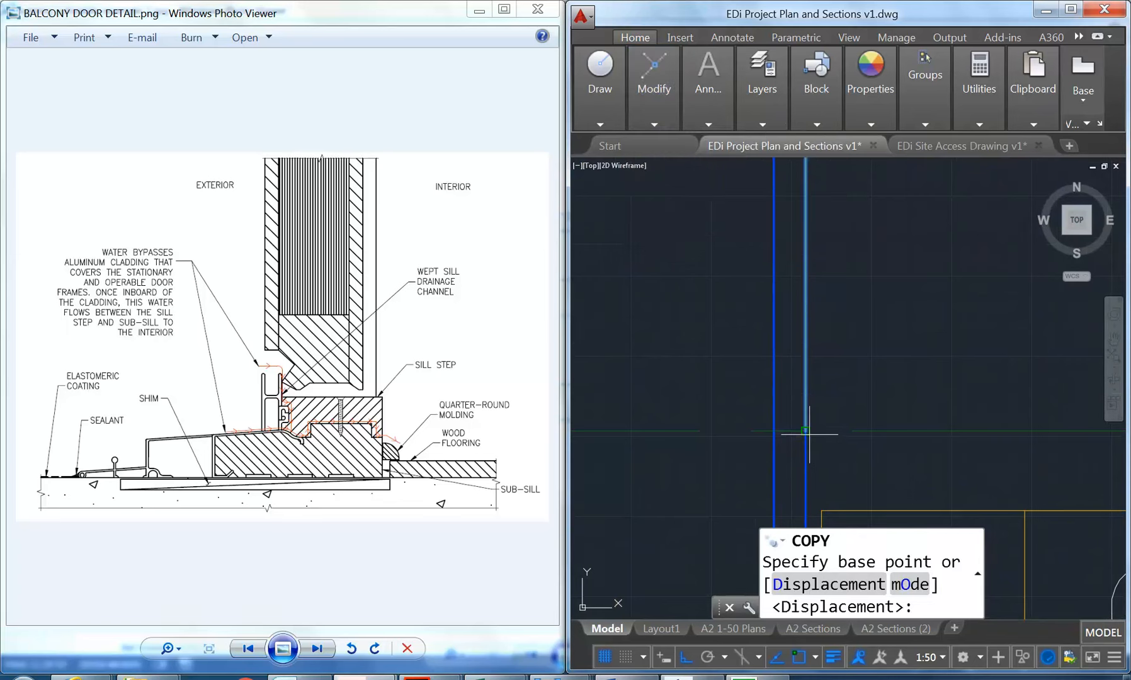
{"action": "left_click", "coordinate": [762, 426]}
{"action": "middle_click_drag", "start_coordinate": [761, 423], "coordinate": [688, 345]}
{"action": "scroll", "coordinate": [686, 327], "scroll_direction": "up", "scroll_amount": 2}
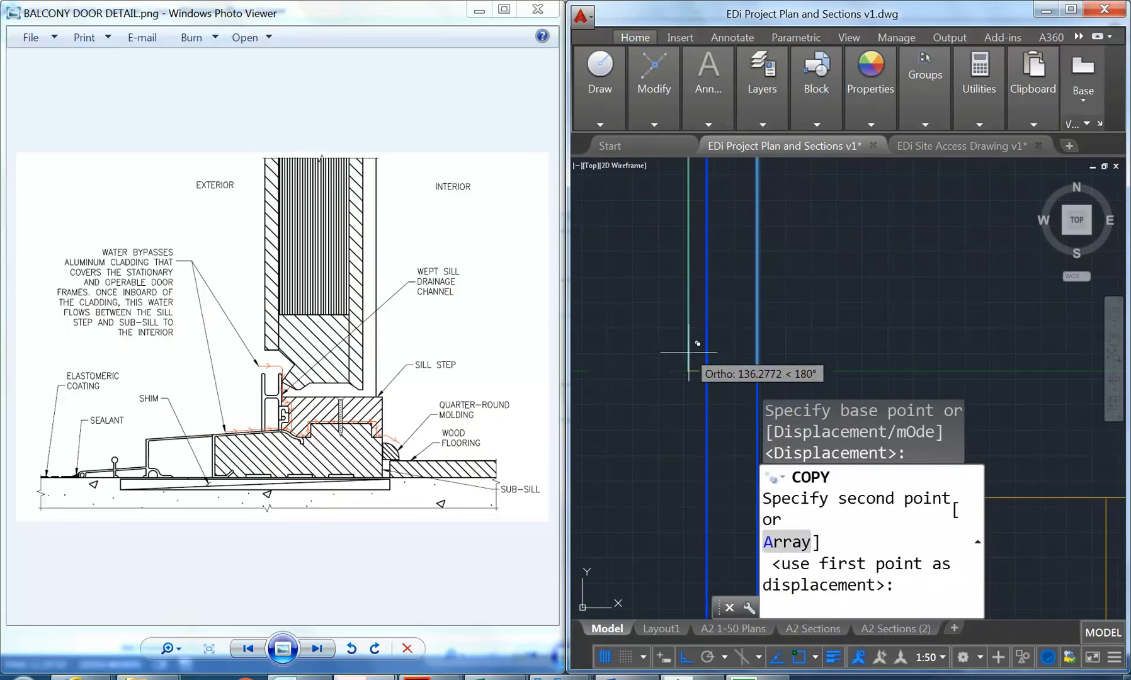
{"action": "left_click", "coordinate": [706, 371]}
{"action": "right_click", "coordinate": [687, 331]}
{"action": "left_click", "coordinate": [697, 341]}
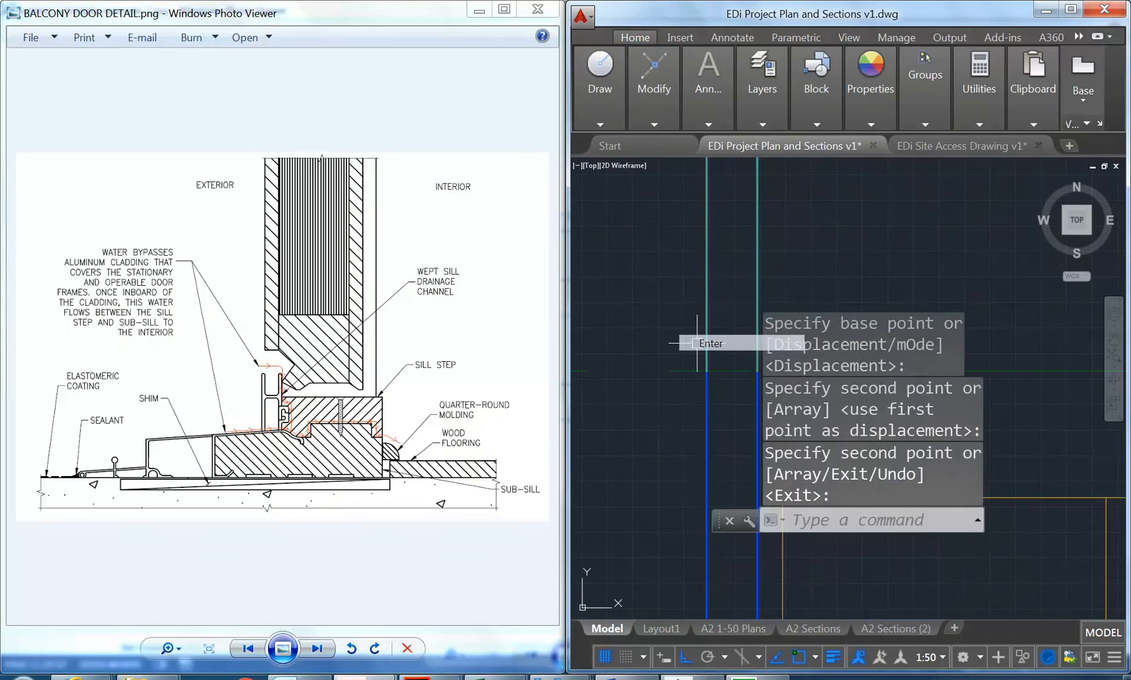
Trim both projected window wall lines above the purple ceiling line in the section.
{"action": "scroll", "coordinate": [696, 341], "scroll_direction": "down", "scroll_amount": 4}
{"action": "middle_click_drag", "start_coordinate": [696, 342], "coordinate": [675, 384]}
{"action": "scroll", "coordinate": [695, 294], "scroll_direction": "down", "scroll_amount": 2}
{"action": "middle_click_drag", "start_coordinate": [696, 296], "coordinate": [701, 477]}
{"action": "scroll", "coordinate": [701, 477], "scroll_direction": "down", "scroll_amount": 2}
{"action": "middle_click_drag", "start_coordinate": [692, 181], "coordinate": [688, 309]}
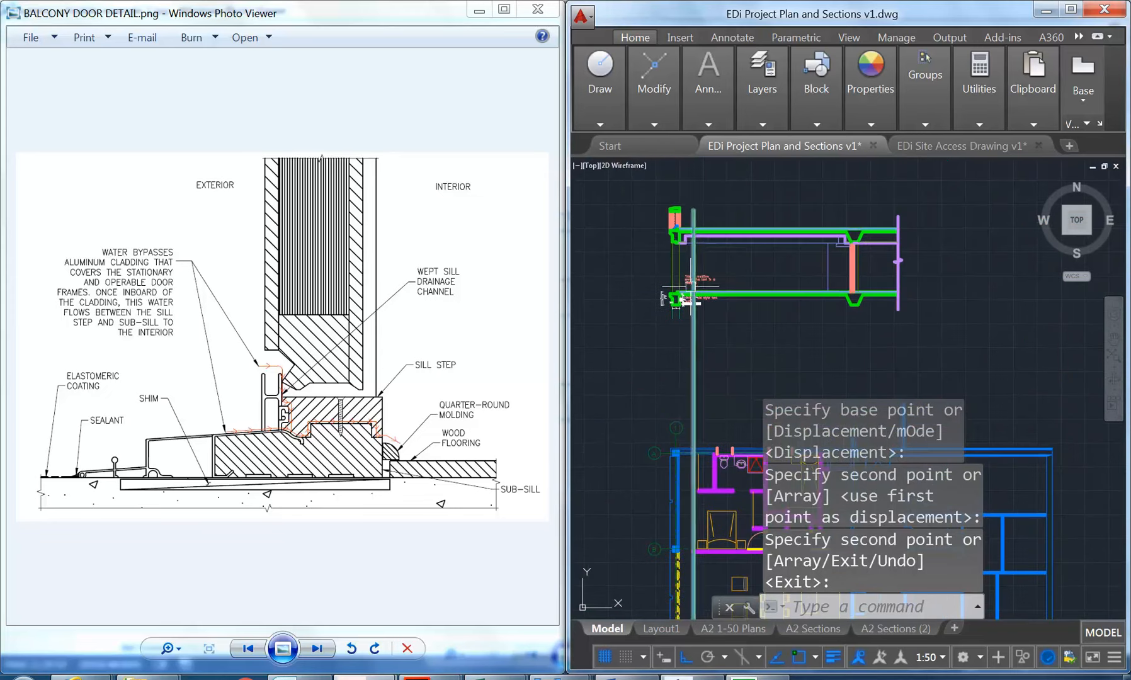
{"action": "scroll", "coordinate": [677, 257], "scroll_direction": "up", "scroll_amount": 2}
{"action": "scroll", "coordinate": [677, 253], "scroll_direction": "up", "scroll_amount": 2}
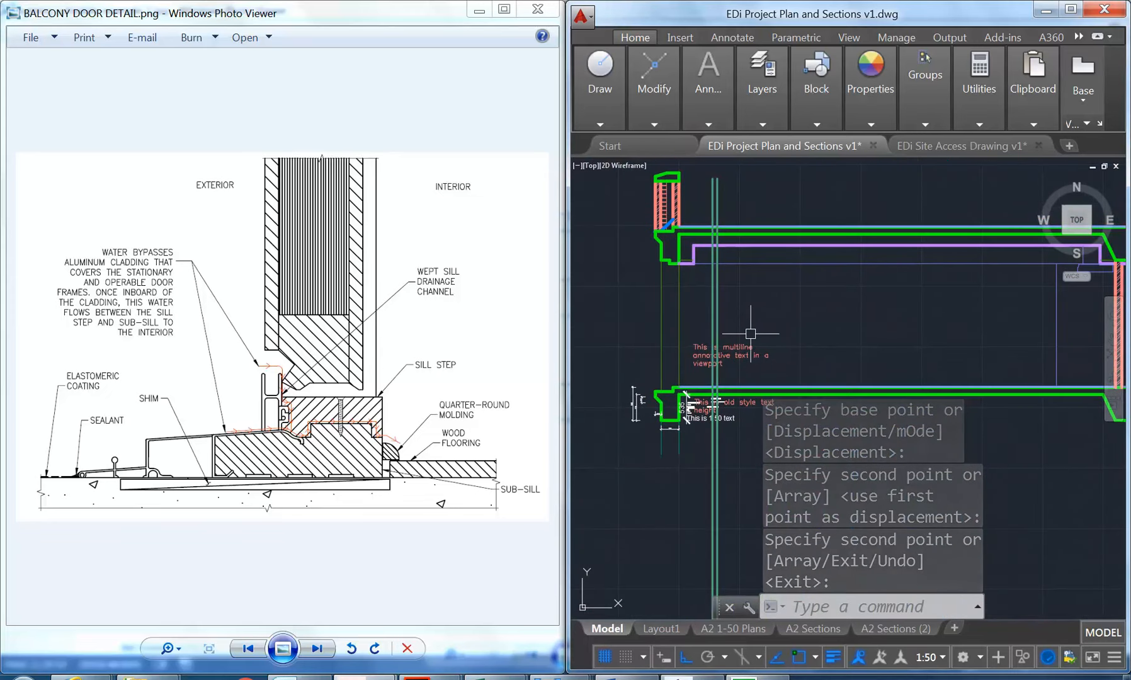
{"action": "scroll", "coordinate": [714, 236], "scroll_direction": "up", "scroll_amount": 3}
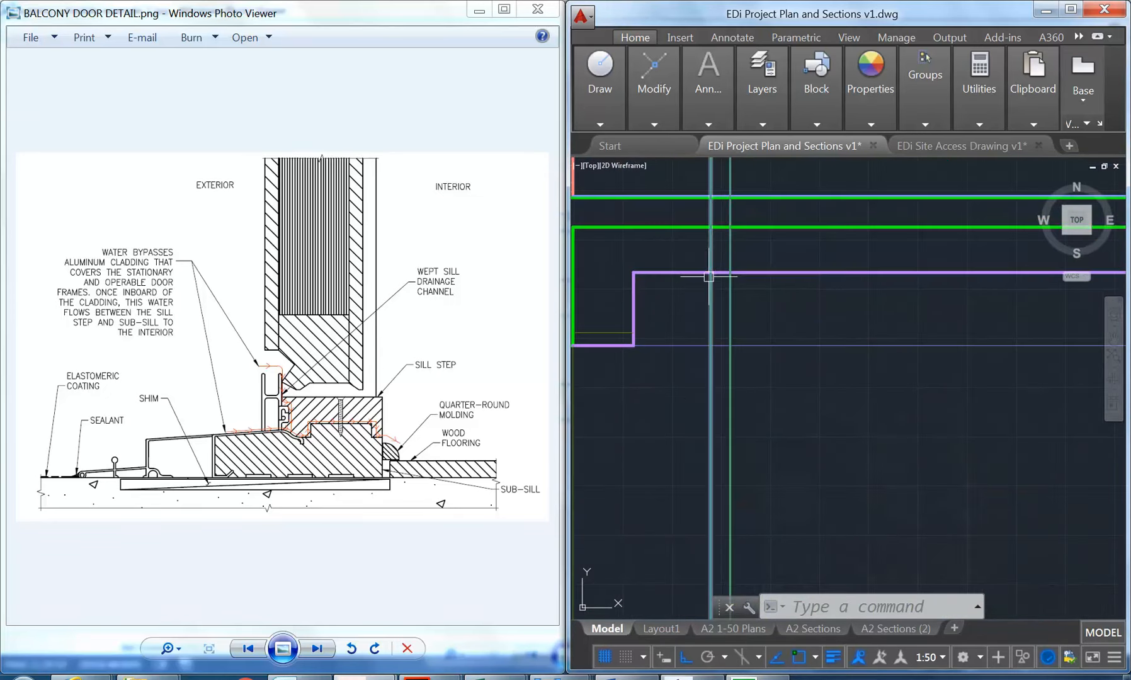
{"action": "middle_click_drag", "start_coordinate": [677, 295], "coordinate": [730, 348]}
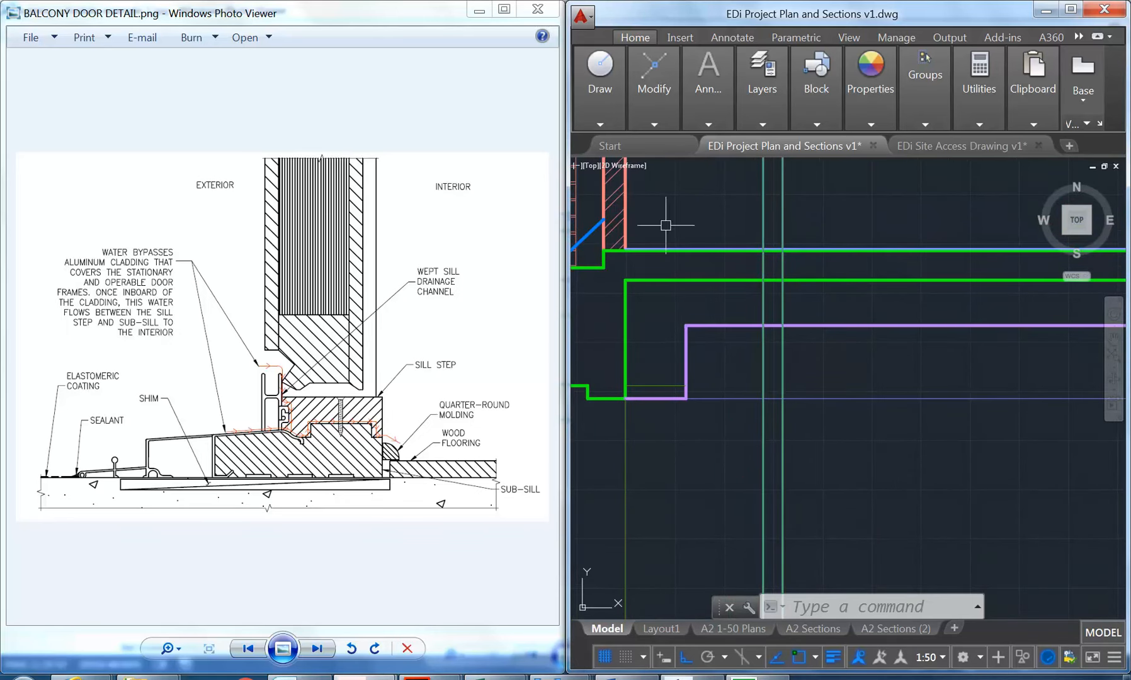
{"action": "mouse_move", "coordinate": [649, 97]}
{"action": "left_click", "coordinate": [761, 145]}
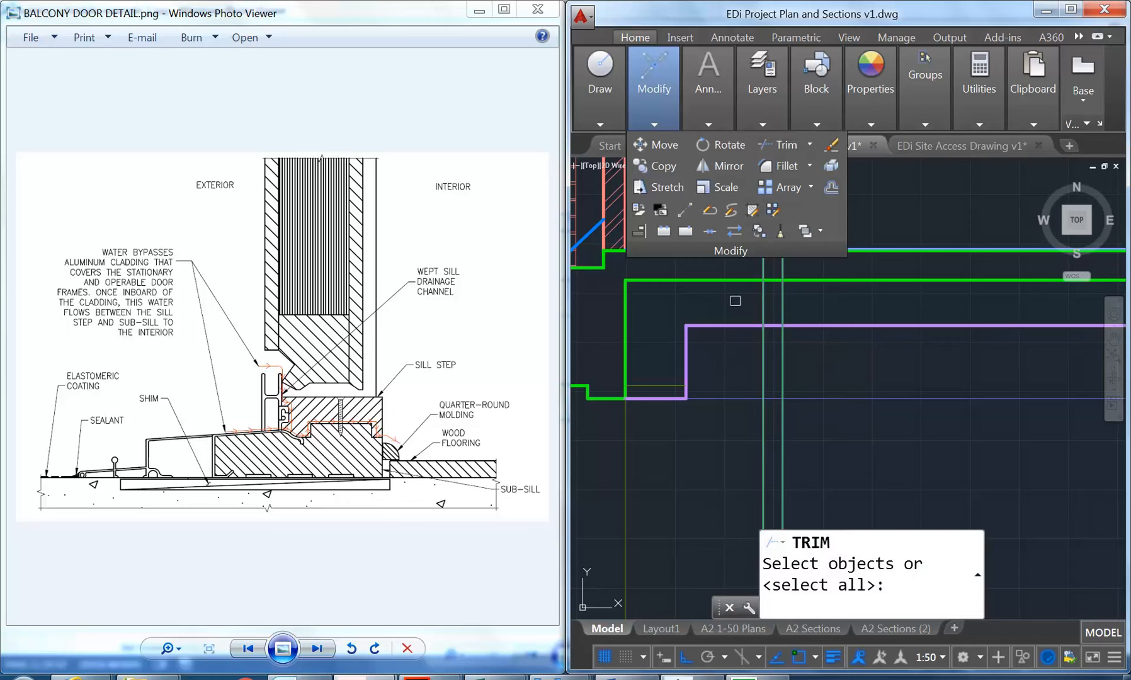
{"action": "left_click", "coordinate": [732, 325]}
{"action": "key", "text": "Return"}
{"action": "left_click", "coordinate": [763, 309]}
{"action": "left_click", "coordinate": [781, 308]}
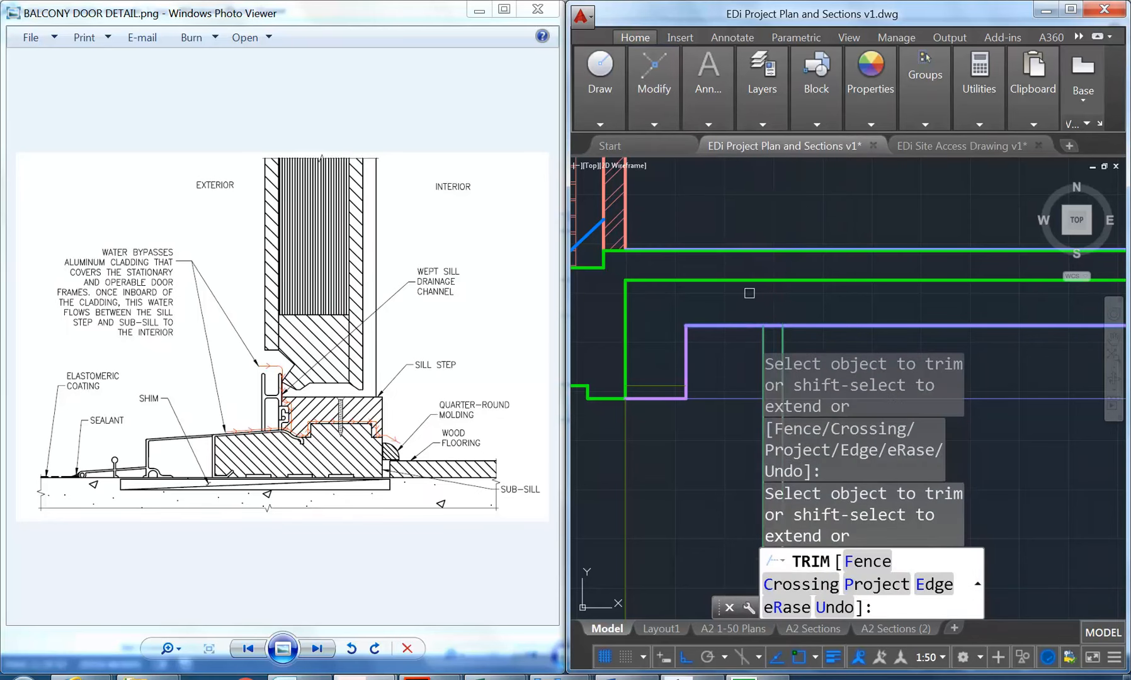
{"action": "right_click", "coordinate": [749, 293]}
{"action": "left_click", "coordinate": [760, 303]}
Delete the multiline annotative text, the old style text and the 1:50 text around the section's lower slab.
{"action": "scroll", "coordinate": [738, 215], "scroll_direction": "down", "scroll_amount": 6}
{"action": "scroll", "coordinate": [717, 326], "scroll_direction": "up", "scroll_amount": 2}
{"action": "middle_click_drag", "start_coordinate": [717, 326], "coordinate": [669, 266]}
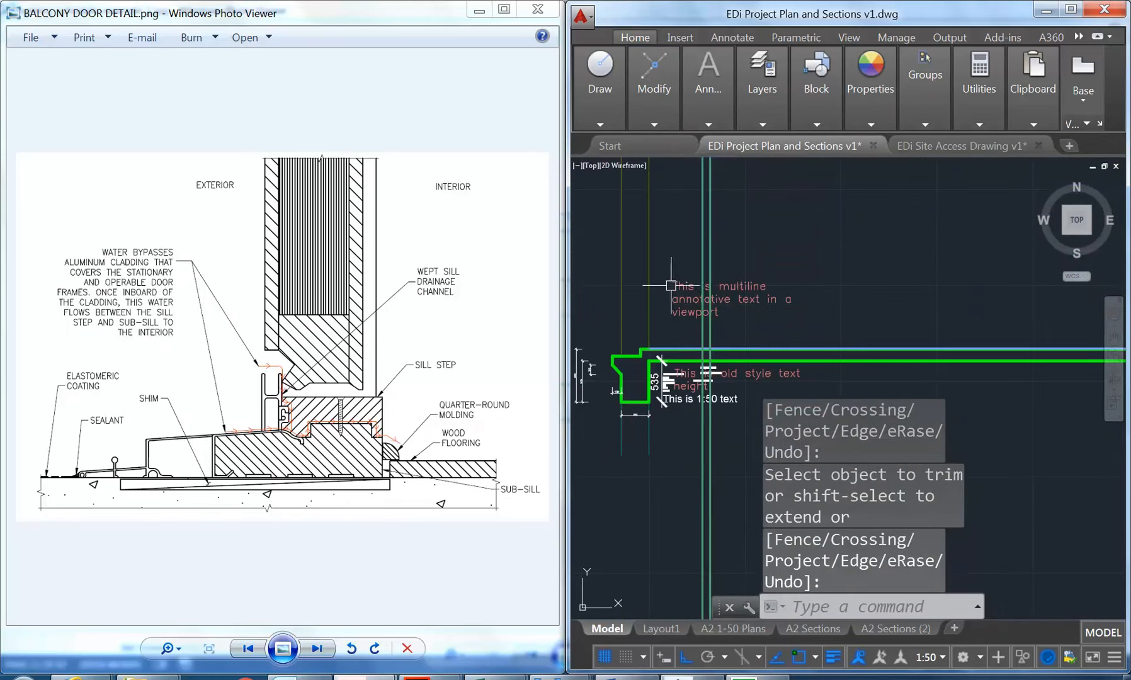
{"action": "middle_click_drag", "start_coordinate": [666, 327], "coordinate": [685, 329]}
{"action": "left_click", "coordinate": [699, 304]}
{"action": "key", "text": "Delete"}
{"action": "scroll", "coordinate": [702, 378], "scroll_direction": "up", "scroll_amount": 4}
{"action": "left_click", "coordinate": [814, 376]}
{"action": "key", "text": "Delete"}
{"action": "middle_click_drag", "start_coordinate": [724, 400], "coordinate": [789, 386]}
{"action": "left_click", "coordinate": [780, 413]}
{"action": "key", "text": "Delete"}
Erase the remaining small single-line and multiline sample texts beneath the section's lower slab.
{"action": "scroll", "coordinate": [794, 347], "scroll_direction": "up", "scroll_amount": 3}
{"action": "left_click", "coordinate": [756, 324]}
{"action": "left_click", "coordinate": [904, 398]}
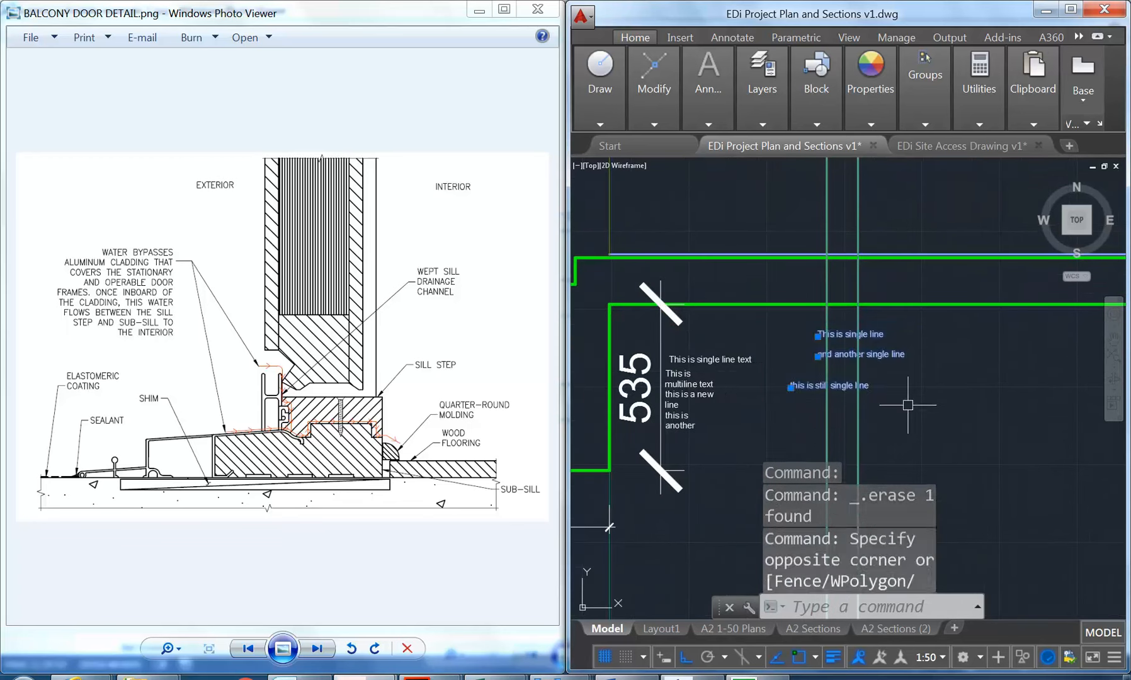
{"action": "key", "text": "Delete"}
{"action": "left_click", "coordinate": [700, 359]}
{"action": "key", "text": "Delete"}
{"action": "left_click", "coordinate": [693, 381]}
{"action": "key", "text": "Delete"}
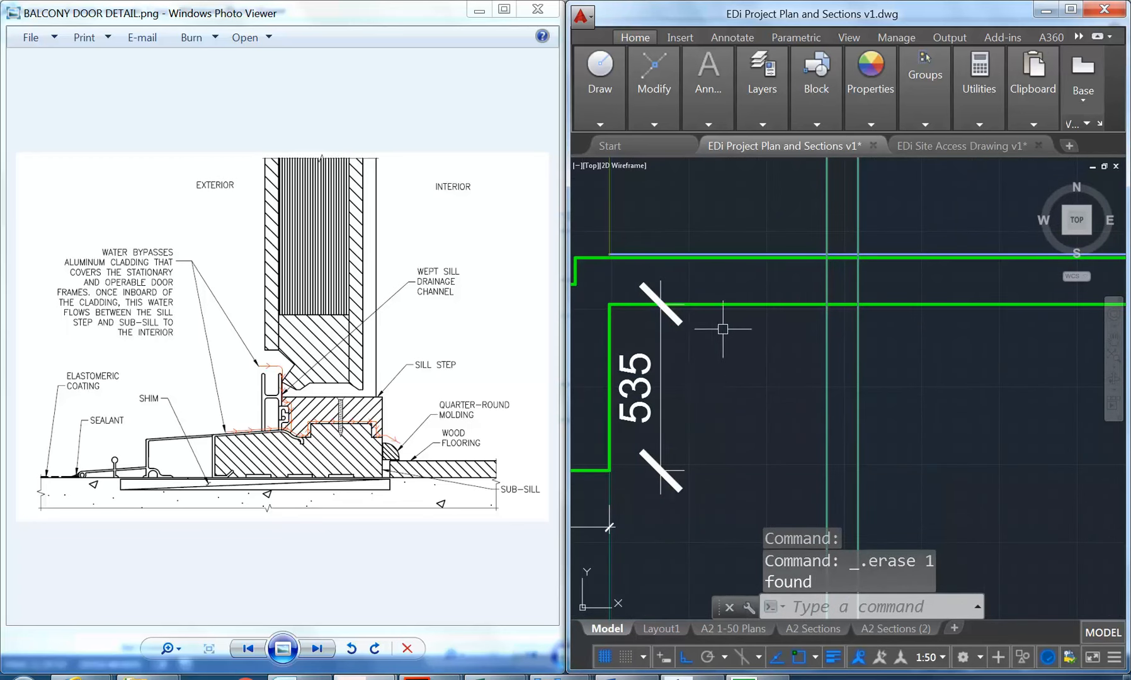
Examine where the two window wall lines meet the ceiling above and the floor slab below.
{"action": "middle_click_drag", "start_coordinate": [723, 318], "coordinate": [720, 384]}
{"action": "scroll", "coordinate": [721, 383], "scroll_direction": "down", "scroll_amount": 3}
{"action": "scroll", "coordinate": [800, 321], "scroll_direction": "up", "scroll_amount": 3}
{"action": "scroll", "coordinate": [763, 385], "scroll_direction": "up", "scroll_amount": 4}
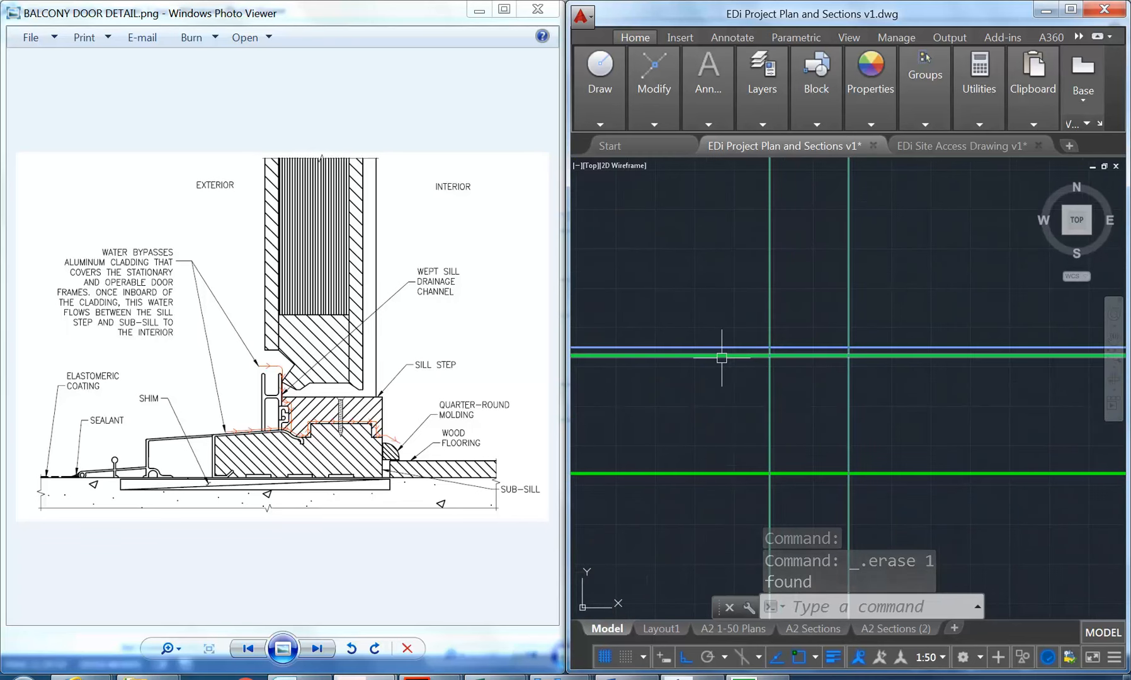
{"action": "scroll", "coordinate": [707, 317], "scroll_direction": "down", "scroll_amount": 8}
{"action": "middle_click_drag", "start_coordinate": [700, 308], "coordinate": [733, 397]}
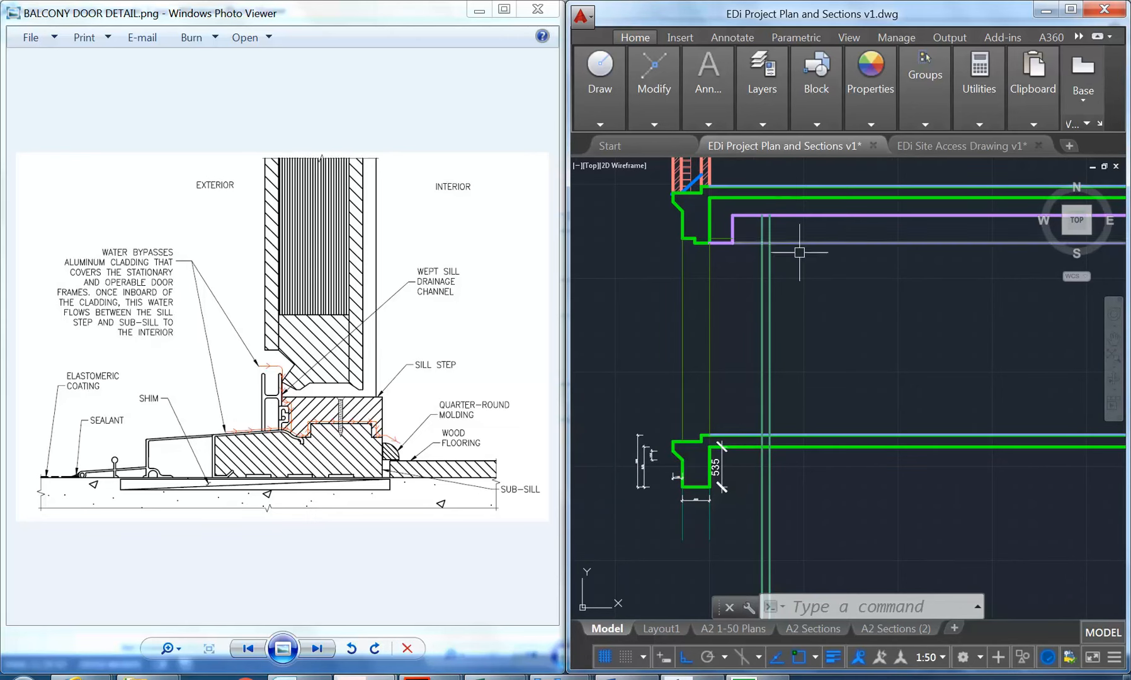
{"action": "scroll", "coordinate": [725, 195], "scroll_direction": "up", "scroll_amount": 4}
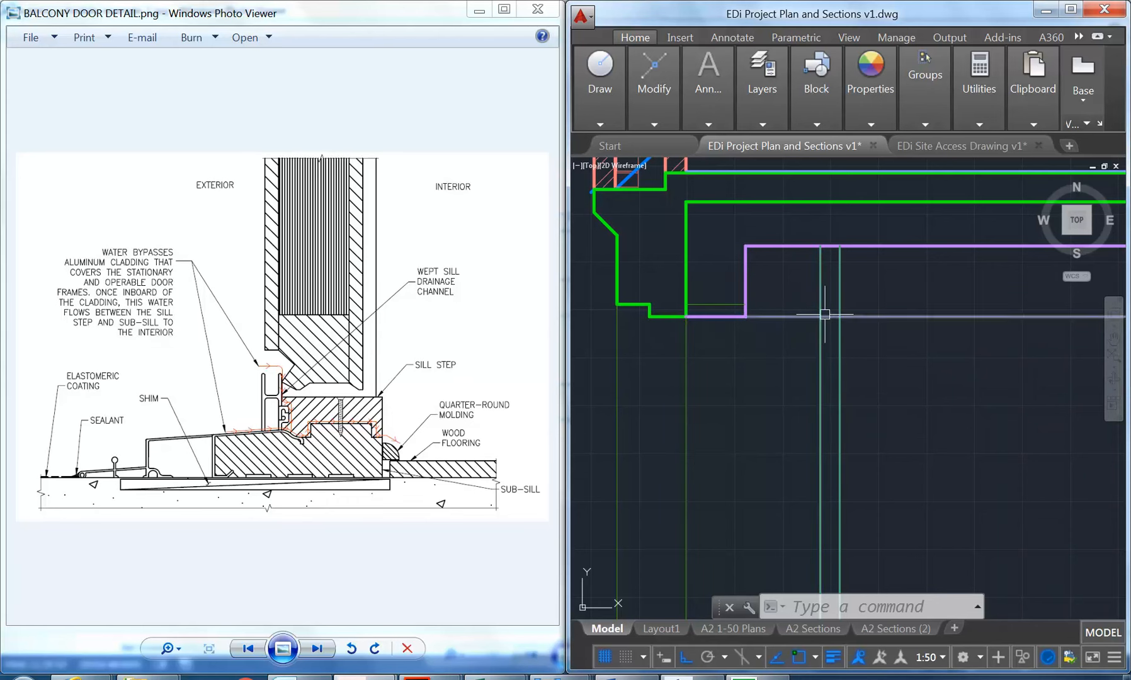
{"action": "scroll", "coordinate": [762, 328], "scroll_direction": "down", "scroll_amount": 4}
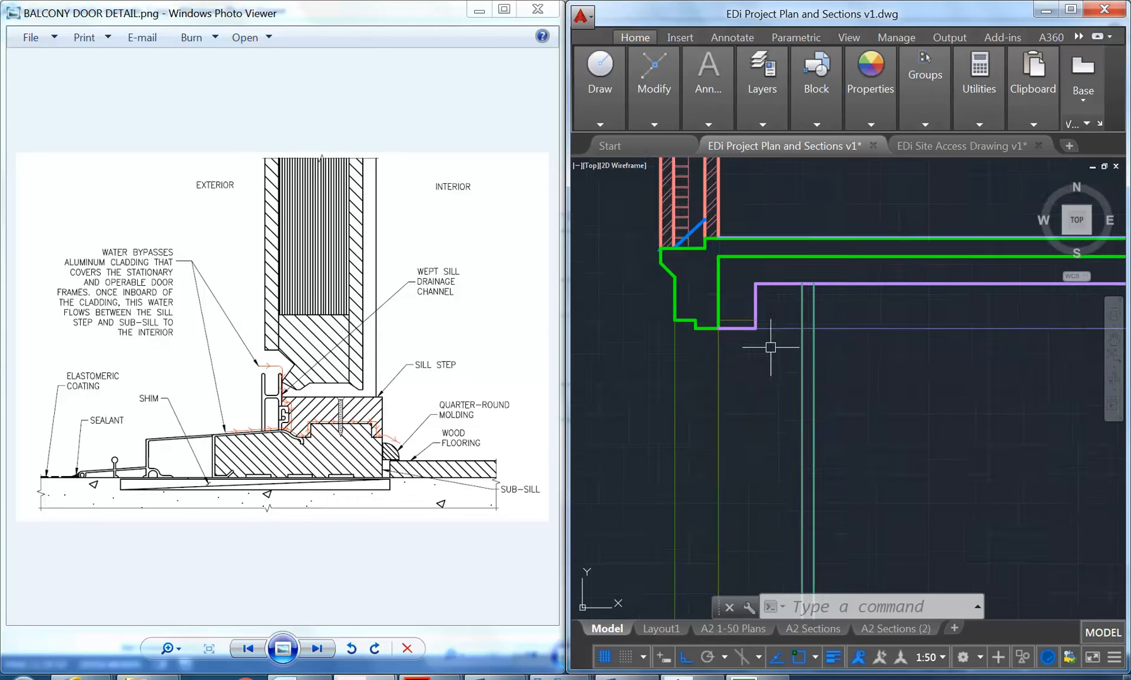
{"action": "scroll", "coordinate": [654, 448], "scroll_direction": "up", "scroll_amount": 5}
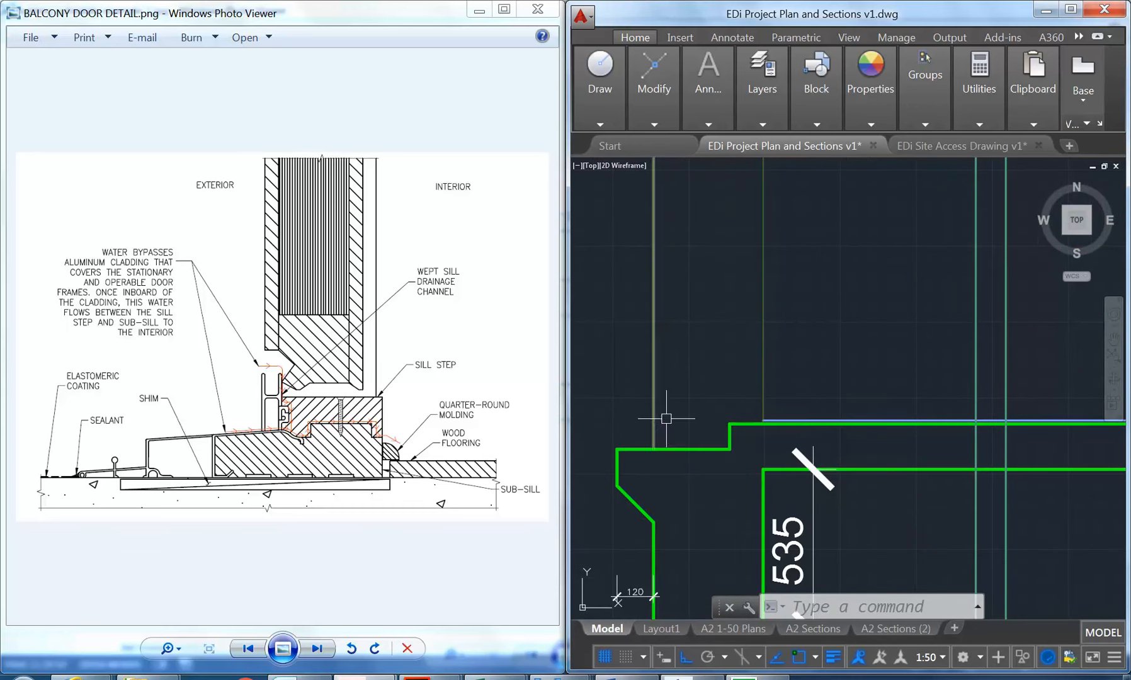
{"action": "middle_click_drag", "start_coordinate": [1014, 416], "coordinate": [849, 404]}
{"action": "scroll", "coordinate": [884, 429], "scroll_direction": "up", "scroll_amount": 2}
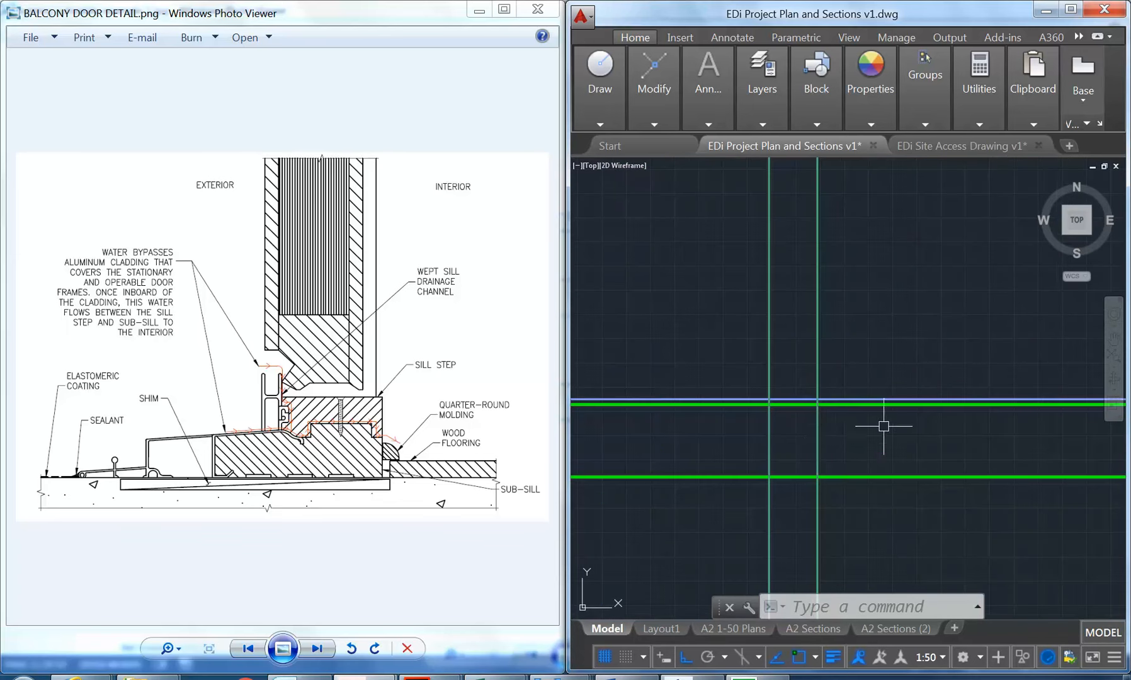
{"action": "scroll", "coordinate": [745, 441], "scroll_direction": "up", "scroll_amount": 2}
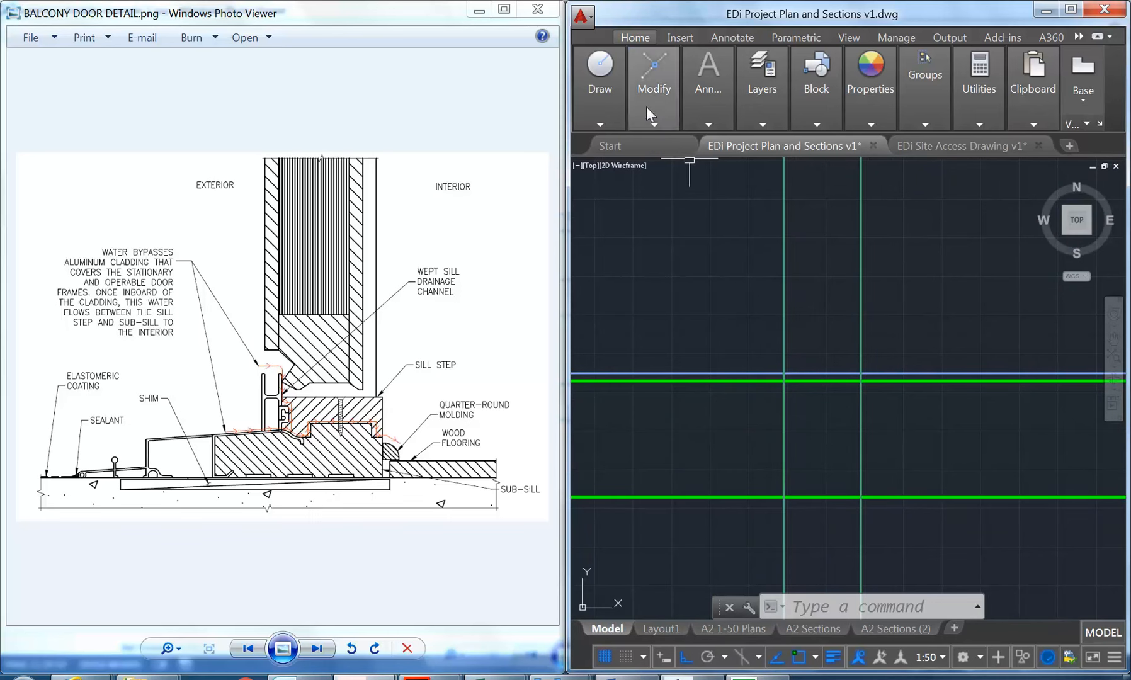
Measure the distance between the two window wall lines at the top of the lower floor slab.
{"action": "mouse_move", "coordinate": [978, 89]}
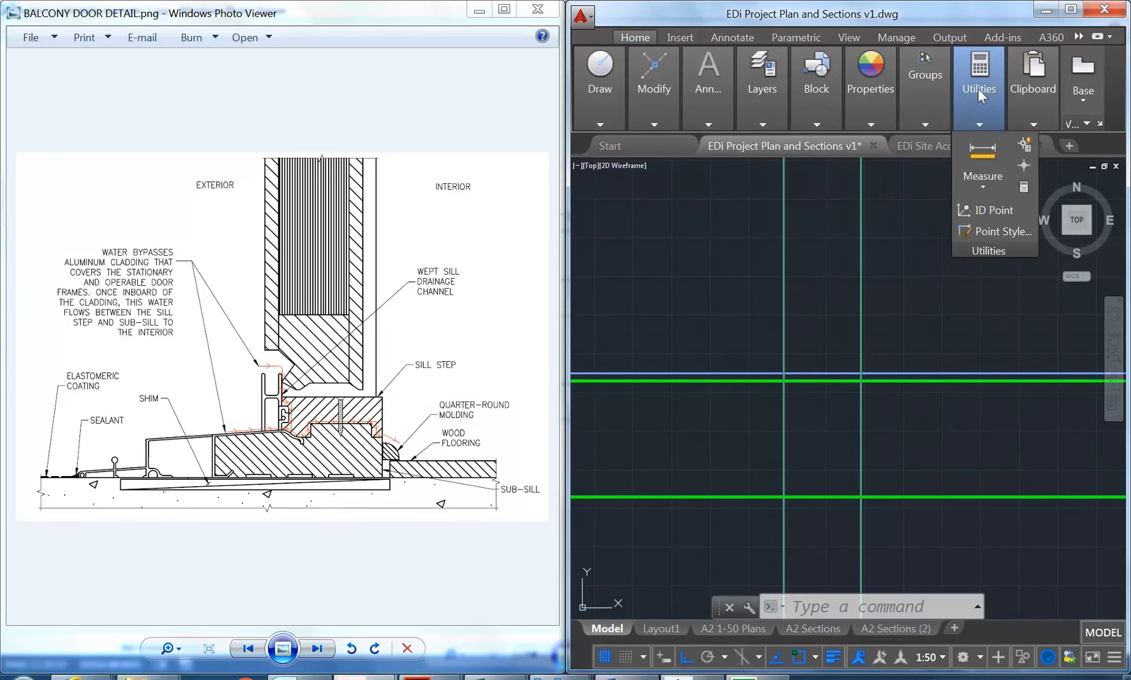
{"action": "left_click", "coordinate": [984, 145]}
{"action": "left_click", "coordinate": [861, 380]}
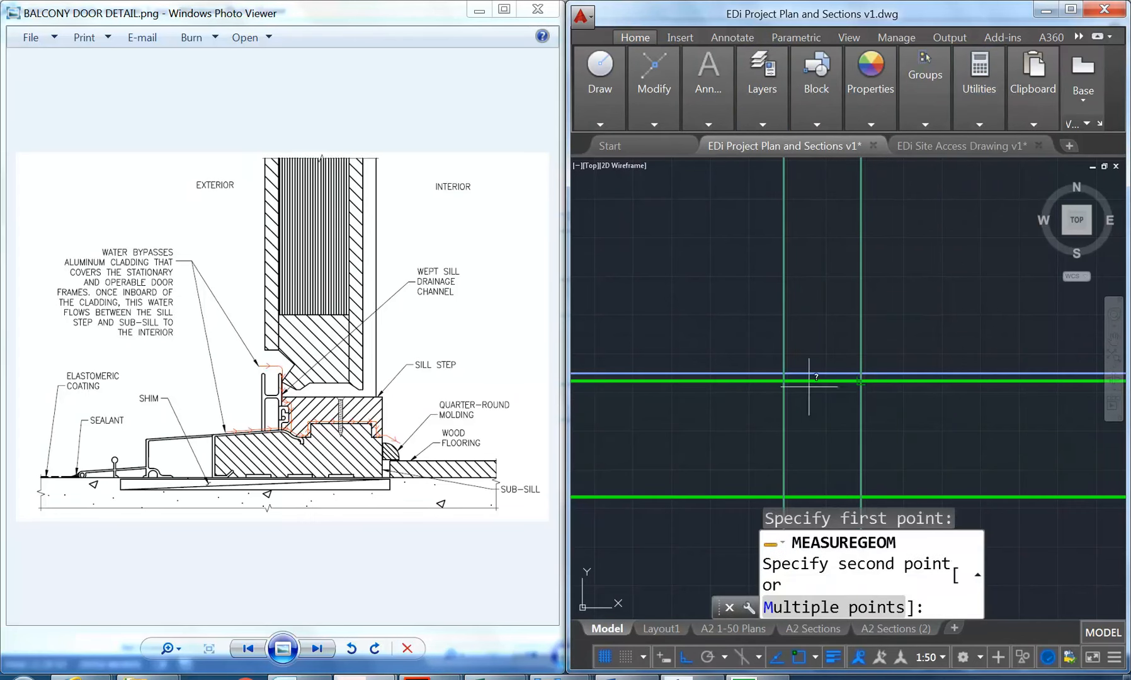
{"action": "left_click", "coordinate": [784, 380]}
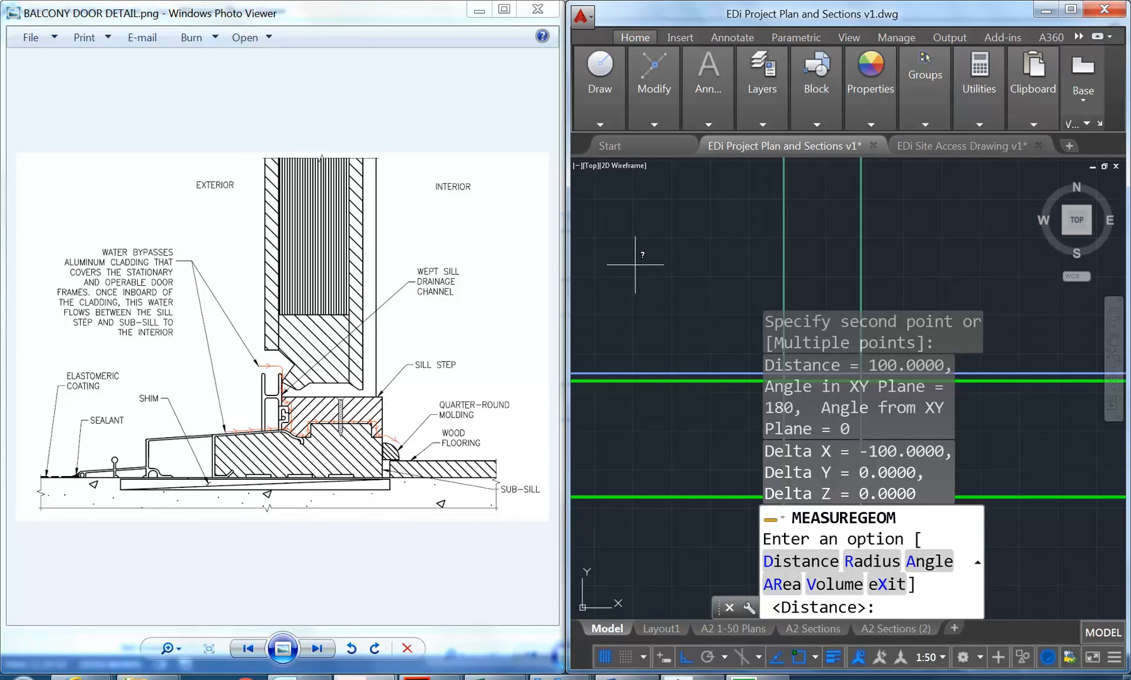
{"action": "key", "text": "Escape"}
{"action": "key", "text": "Escape"}
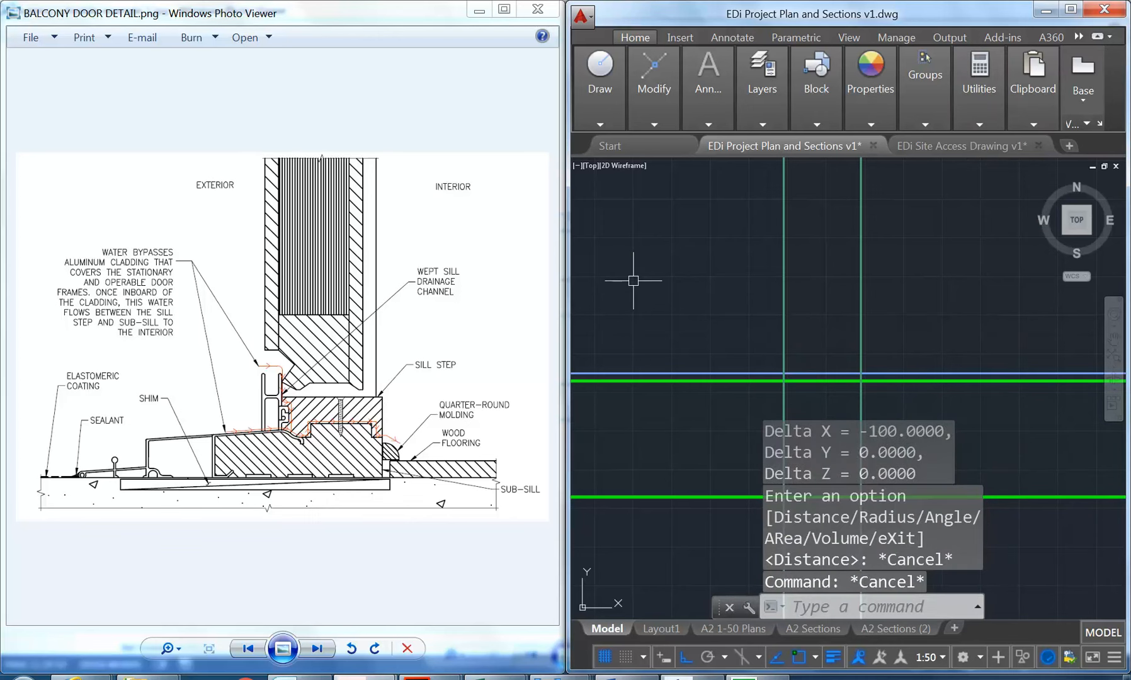
Offset the outer window wall line by 120 toward the interior of the section.
{"action": "mouse_move", "coordinate": [658, 97]}
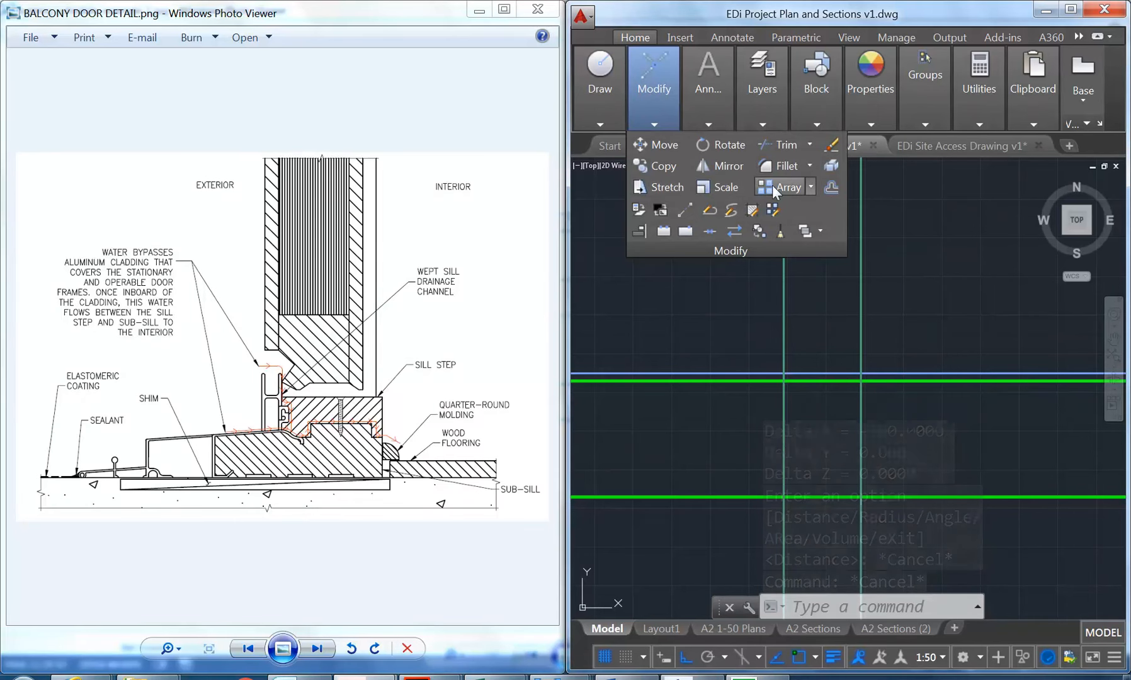
{"action": "left_click", "coordinate": [830, 187]}
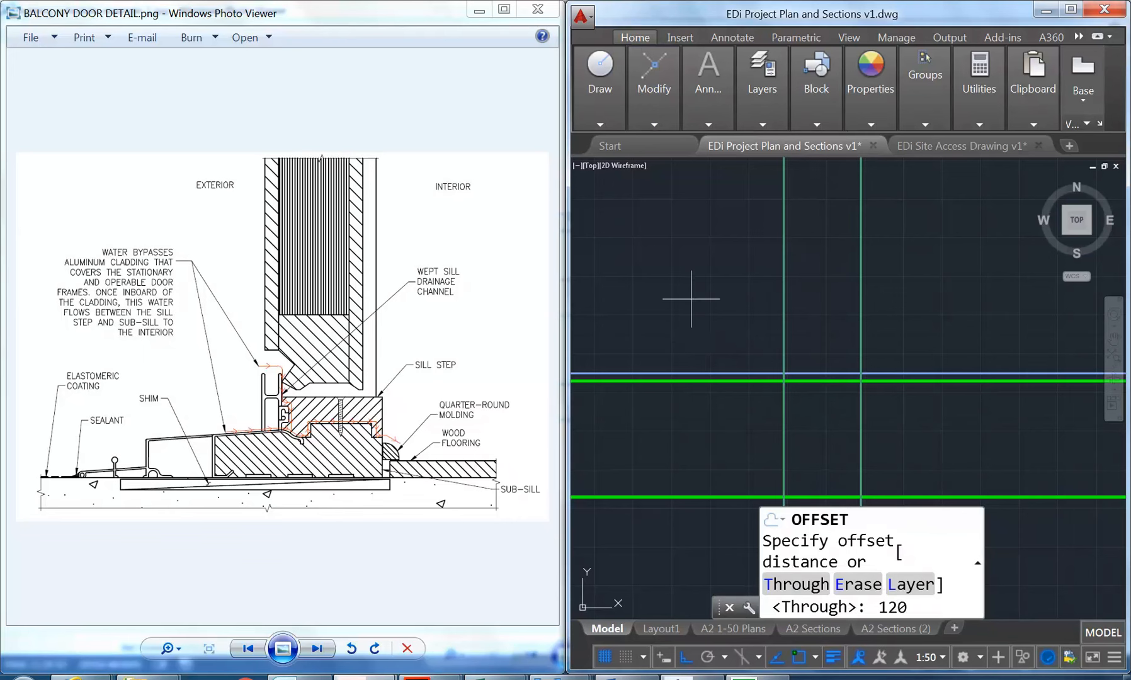
{"action": "key", "text": "Return"}
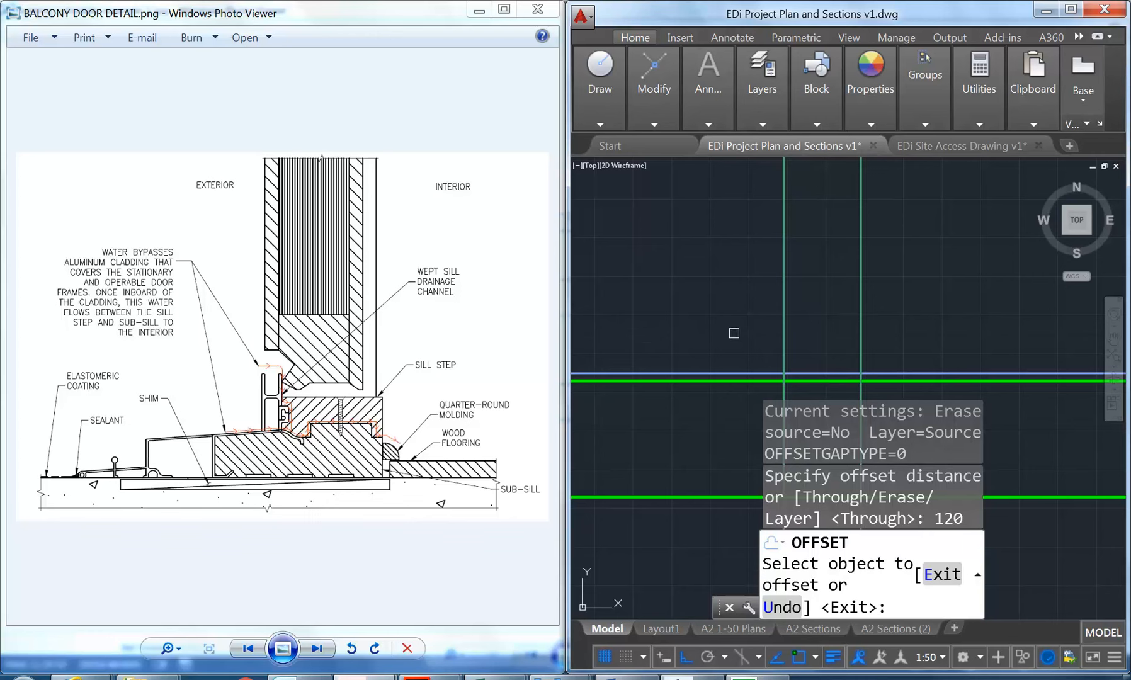
{"action": "left_click", "coordinate": [784, 304]}
{"action": "left_click", "coordinate": [943, 300]}
{"action": "right_click", "coordinate": [943, 301]}
{"action": "left_click", "coordinate": [964, 302]}
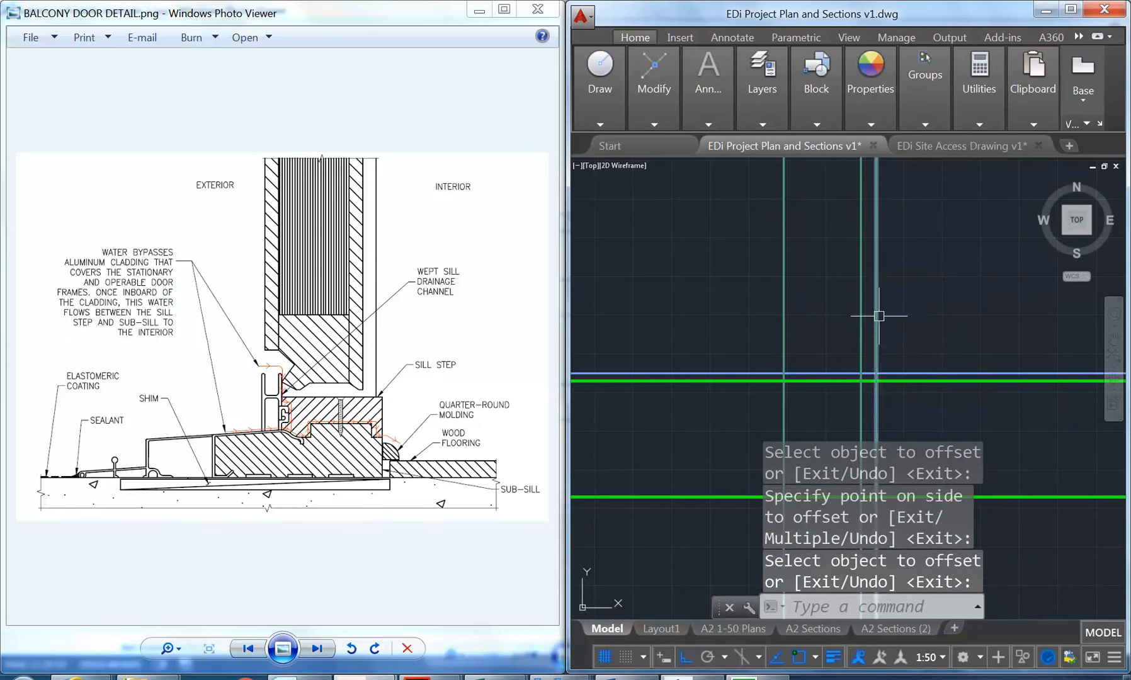
Delete the original inner window wall line between the outer line and its offset copy.
{"action": "mouse_move", "coordinate": [813, 319]}
{"action": "middle_mouse_down"}
{"action": "mouse_move", "coordinate": [729, 348]}
{"action": "mouse_move", "coordinate": [736, 338]}
{"action": "middle_mouse_up"}
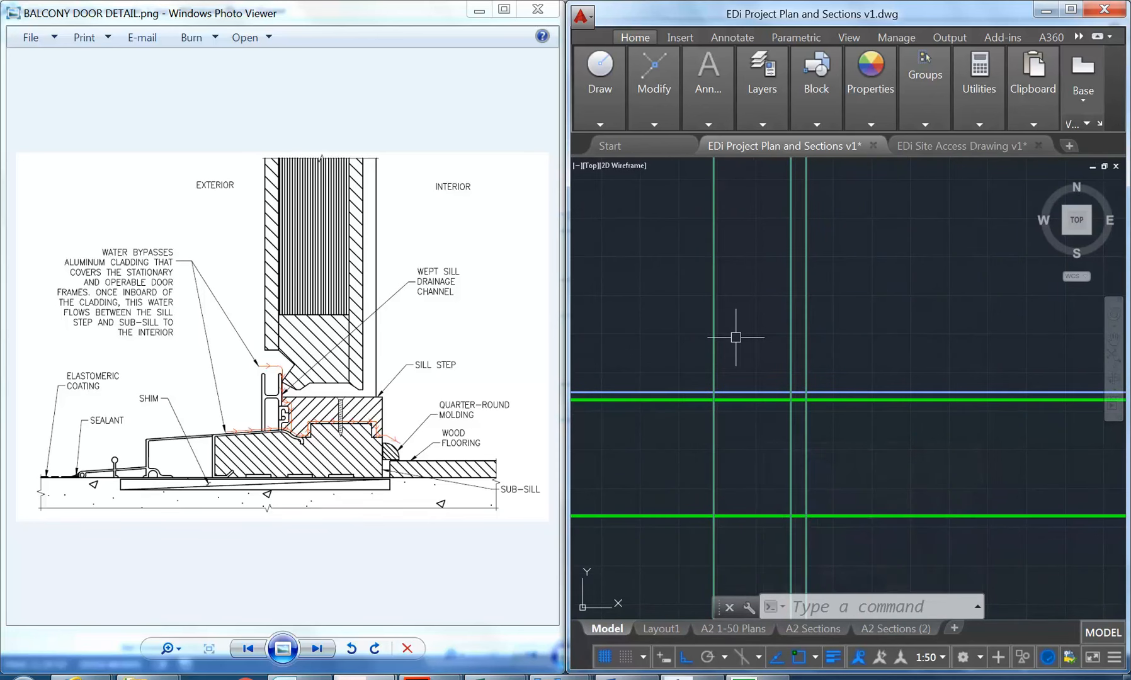
{"action": "left_click", "coordinate": [790, 336]}
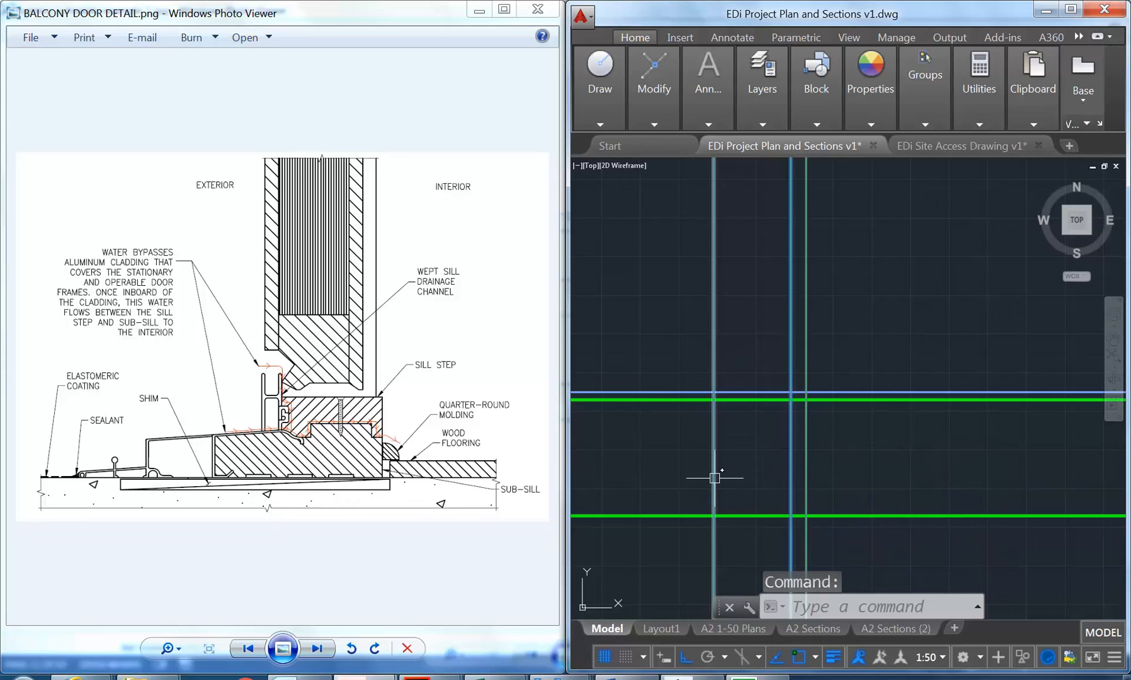
{"action": "key", "text": "Delete"}
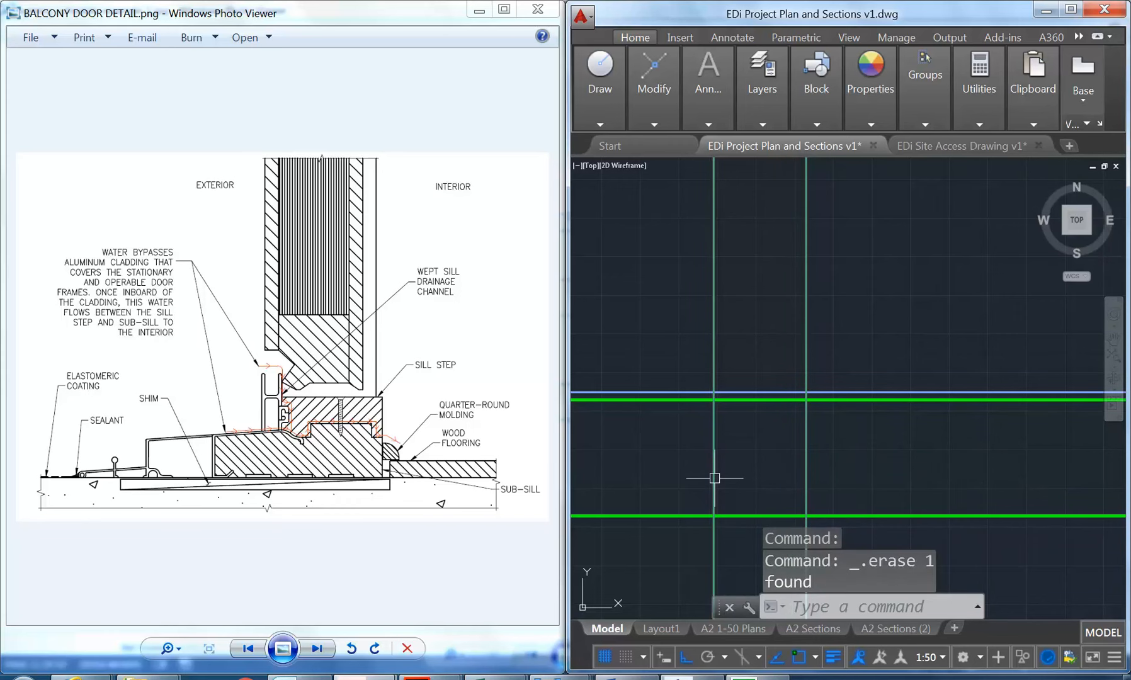
Move the inner window line in the plan from its endpoint onto the projected inner window wall line.
{"action": "scroll", "coordinate": [715, 478], "scroll_direction": "down", "scroll_amount": 10}
{"action": "scroll", "coordinate": [690, 397], "scroll_direction": "up", "scroll_amount": 5}
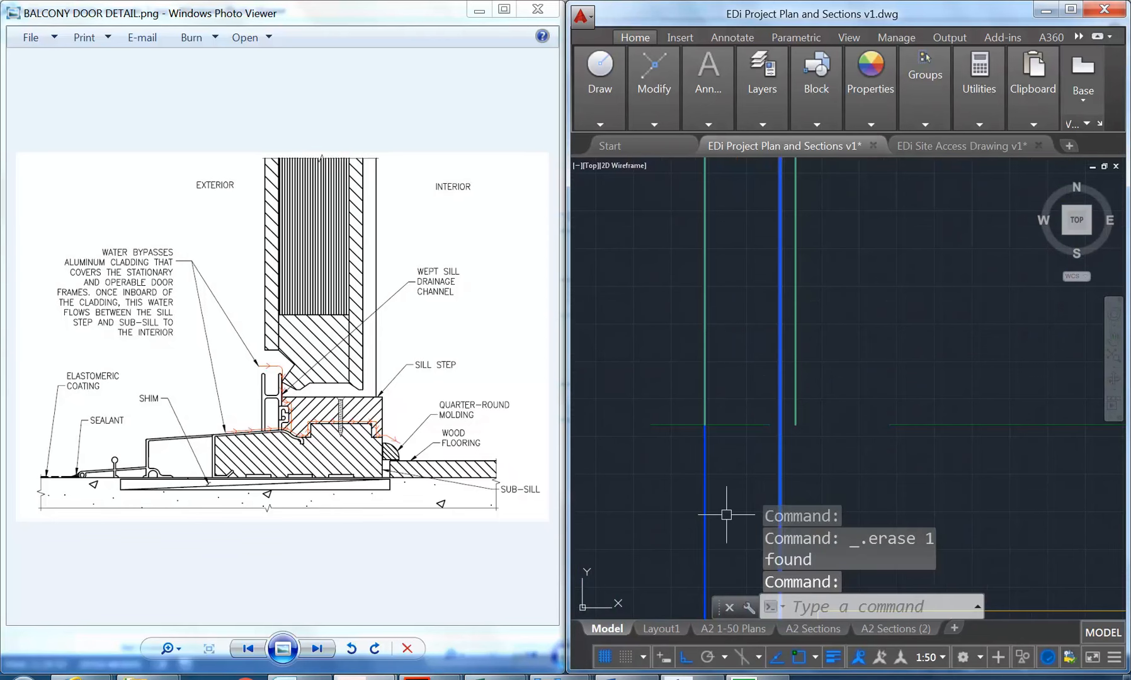
{"action": "left_click", "coordinate": [653, 91]}
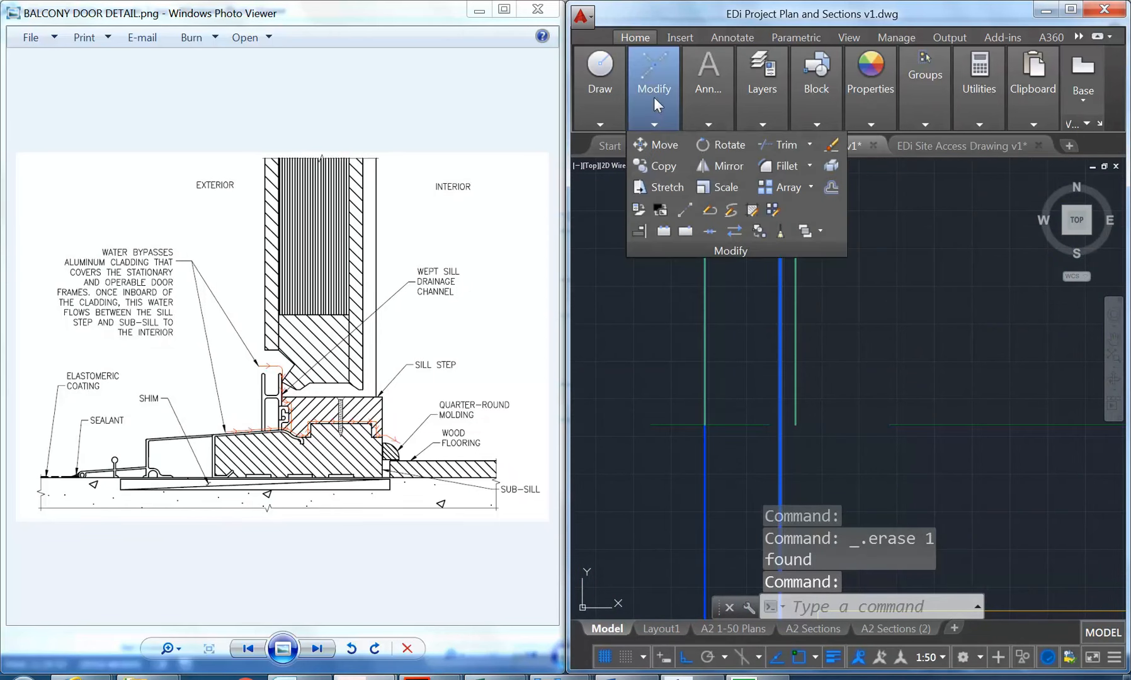
{"action": "left_click", "coordinate": [638, 145]}
{"action": "scroll", "coordinate": [781, 397], "scroll_direction": "down", "scroll_amount": 6}
{"action": "scroll", "coordinate": [741, 328], "scroll_direction": "up", "scroll_amount": 5}
{"action": "left_click", "coordinate": [738, 288]}
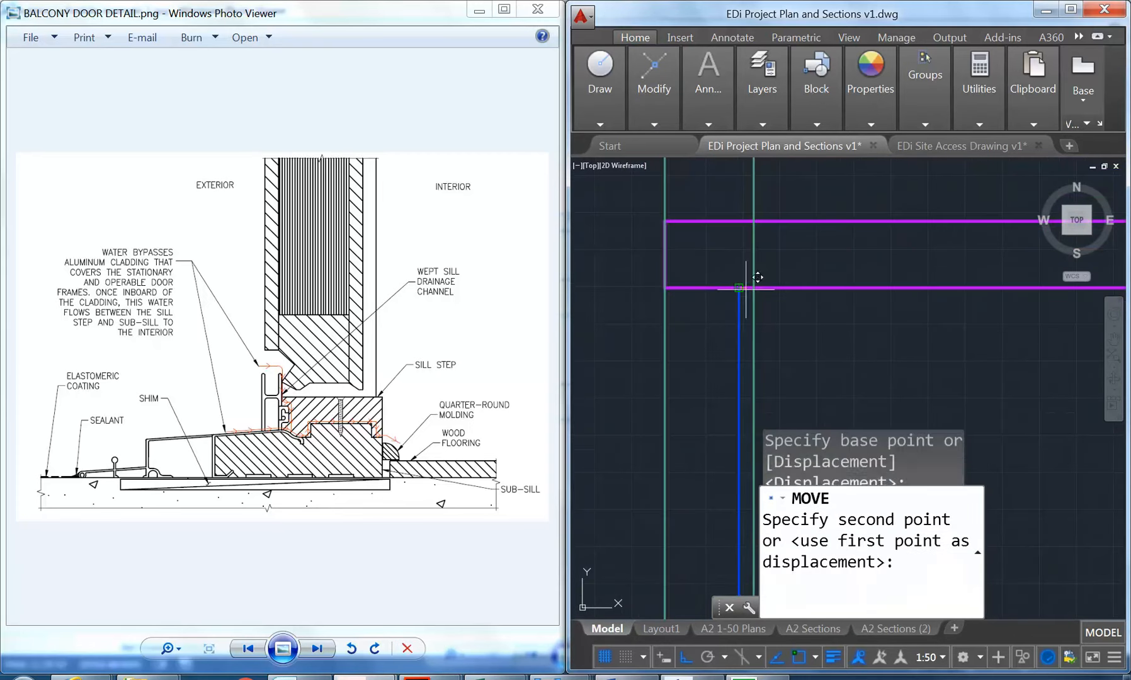
{"action": "key", "text": "Escape"}
{"action": "key", "text": "Escape"}
Examine the lower floor slab in the section around the window wall lines and its stepped outer edge.
{"action": "scroll", "coordinate": [714, 322], "scroll_direction": "down", "scroll_amount": 5}
{"action": "scroll", "coordinate": [713, 323], "scroll_direction": "down", "scroll_amount": 6}
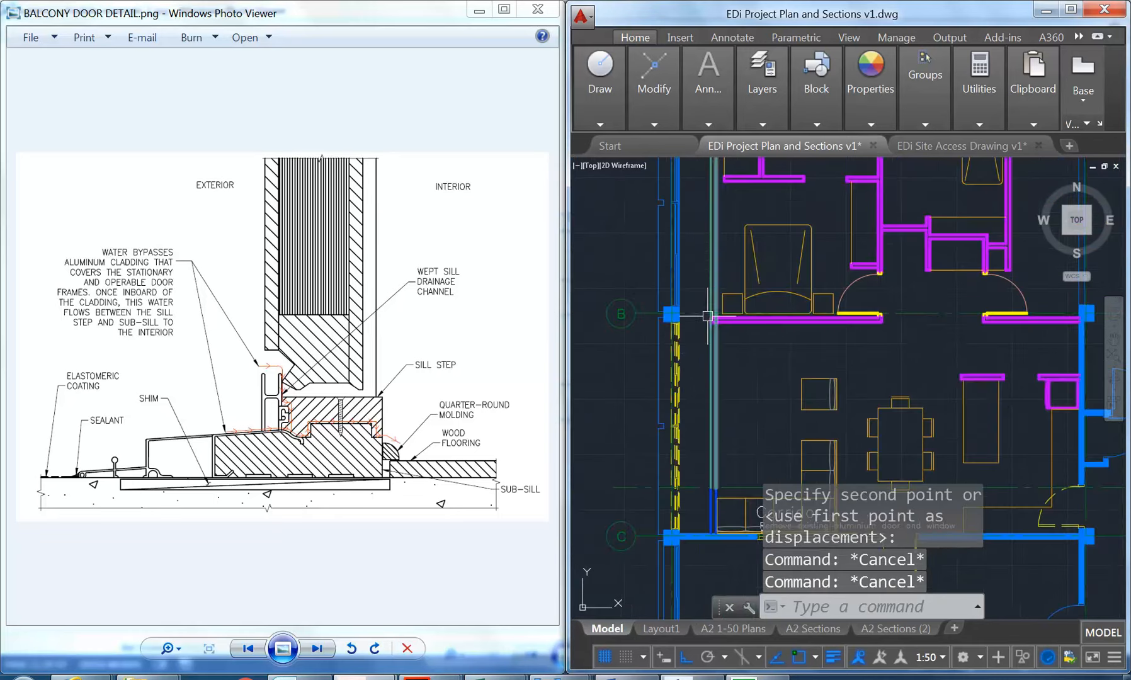
{"action": "scroll", "coordinate": [749, 488], "scroll_direction": "down", "scroll_amount": 2}
{"action": "scroll", "coordinate": [712, 258], "scroll_direction": "down", "scroll_amount": 2}
{"action": "middle_click_drag", "start_coordinate": [712, 255], "coordinate": [715, 414]}
{"action": "scroll", "coordinate": [712, 277], "scroll_direction": "up", "scroll_amount": 9}
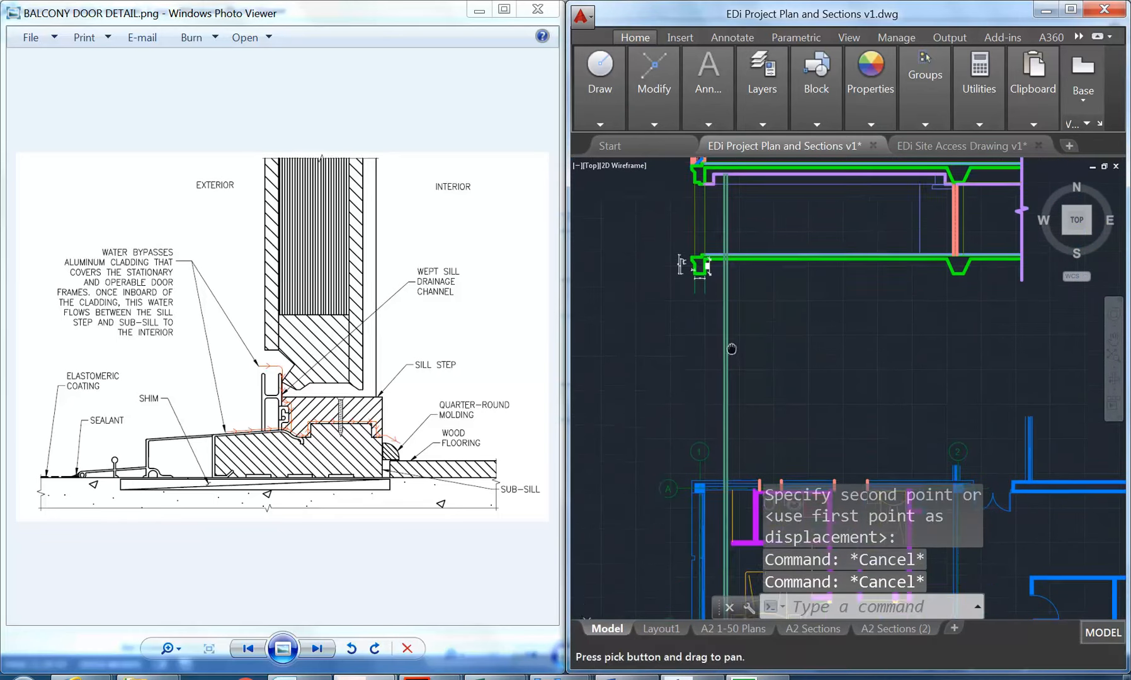
{"action": "scroll", "coordinate": [762, 347], "scroll_direction": "up", "scroll_amount": 8}
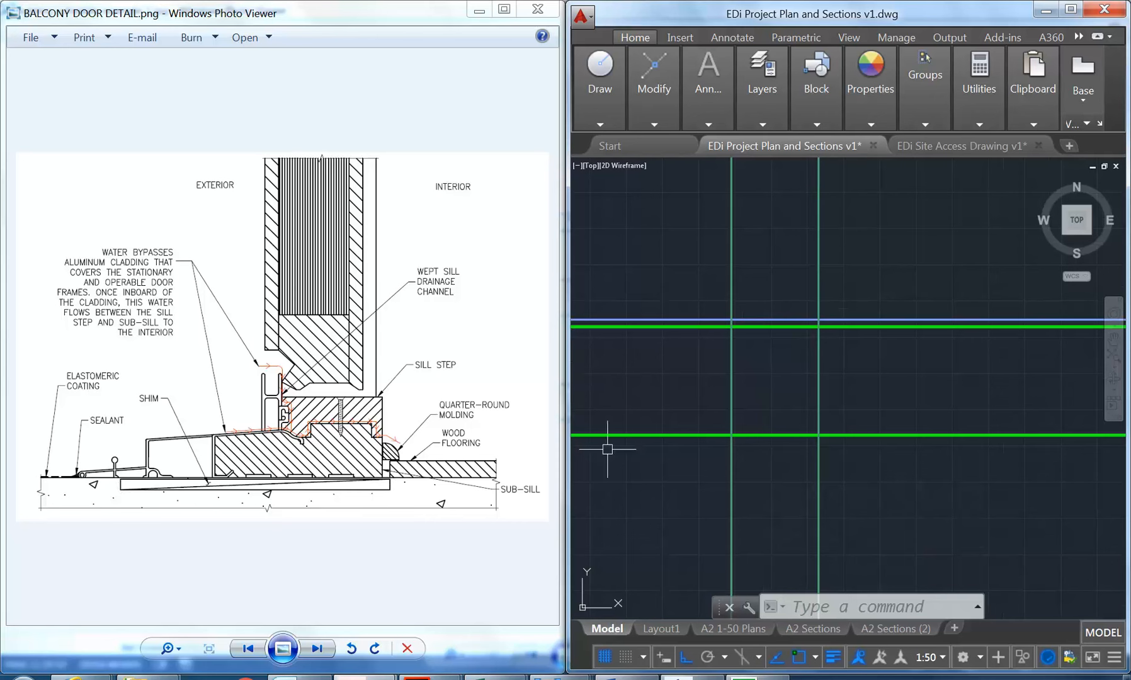
{"action": "mouse_move", "coordinate": [680, 374]}
{"action": "middle_mouse_down"}
{"action": "mouse_move", "coordinate": [712, 386]}
{"action": "mouse_move", "coordinate": [799, 350]}
{"action": "middle_mouse_up"}
{"action": "scroll", "coordinate": [702, 351], "scroll_direction": "down", "scroll_amount": 2}
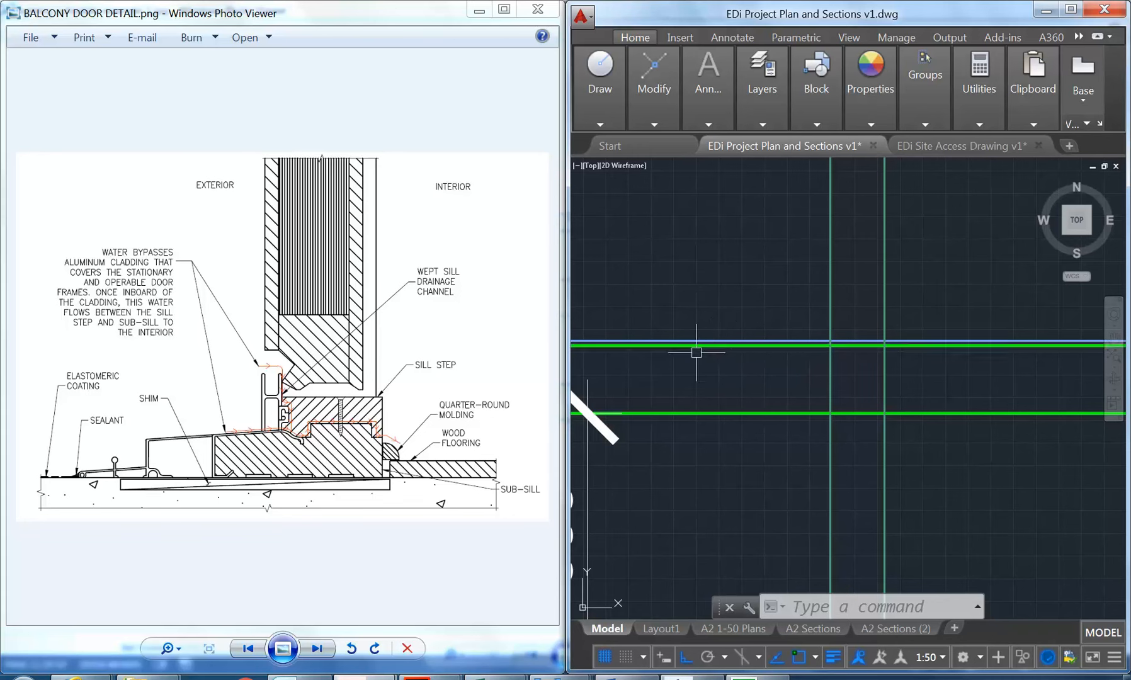
{"action": "scroll", "coordinate": [692, 350], "scroll_direction": "down", "scroll_amount": 2}
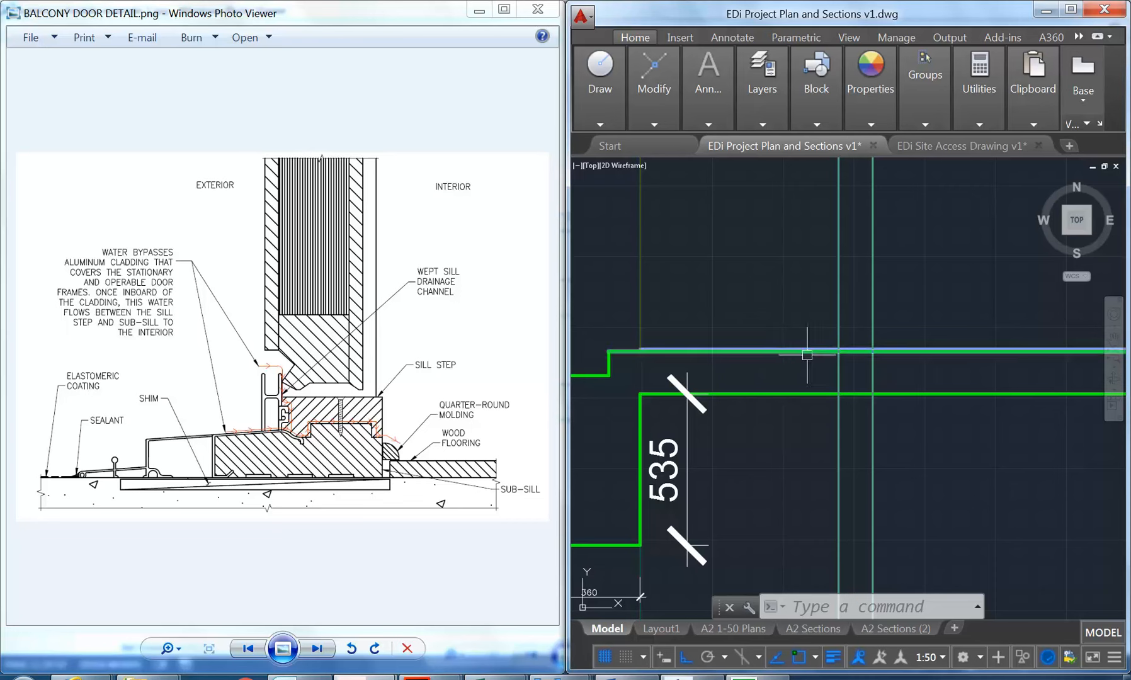
{"action": "scroll", "coordinate": [807, 354], "scroll_direction": "up", "scroll_amount": 4}
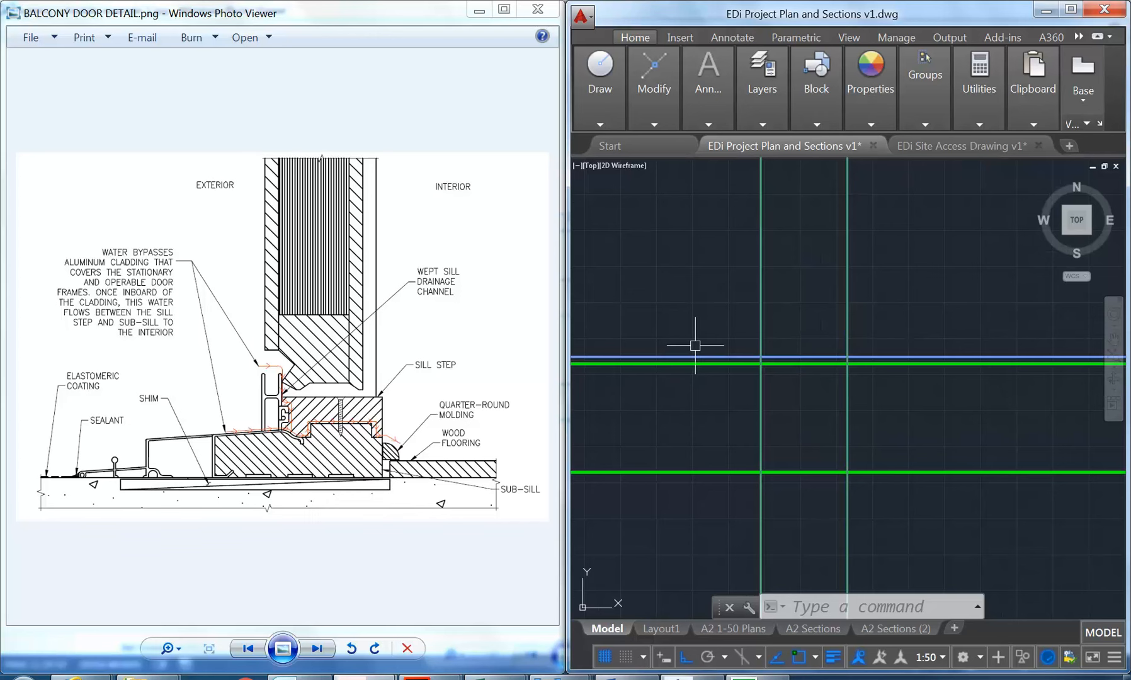
Offset the top line of the lower floor slab 20 downward.
{"action": "type", "text": "o"}
{"action": "key", "text": "Return"}
{"action": "type", "text": "20"}
{"action": "key", "text": "Return"}
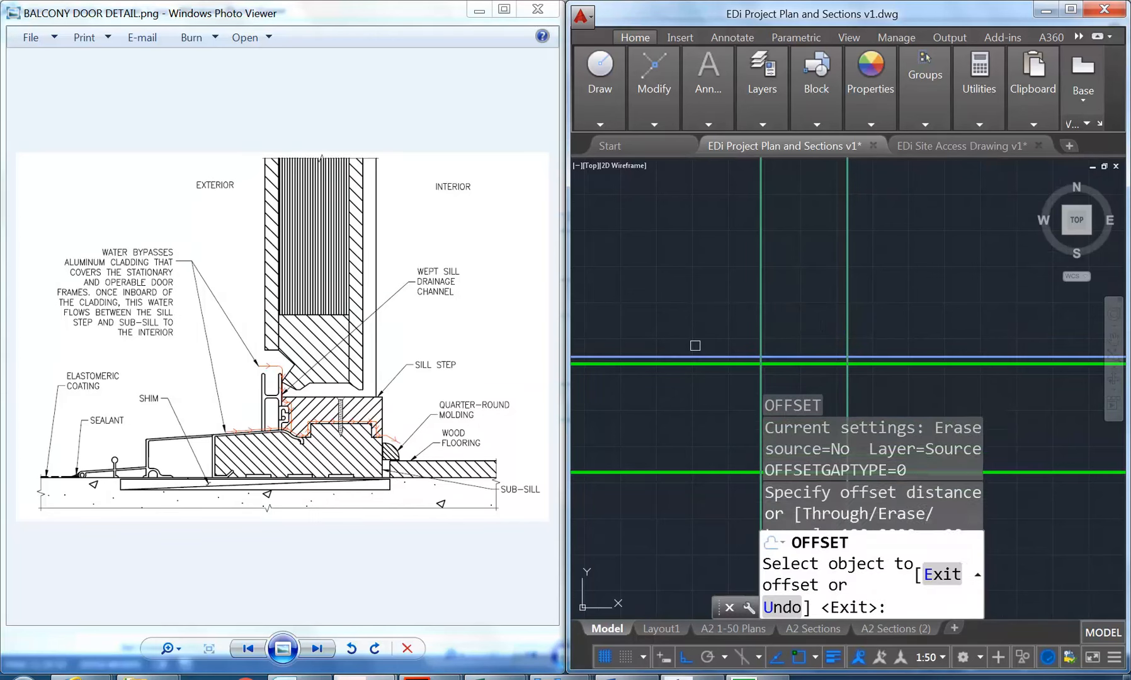
{"action": "left_click", "coordinate": [693, 363]}
{"action": "left_click", "coordinate": [699, 394]}
{"action": "right_click", "coordinate": [695, 263]}
{"action": "left_click", "coordinate": [713, 273]}
Offset the inner window wall line 10 toward the interior of the section.
{"action": "scroll", "coordinate": [729, 270], "scroll_direction": "down", "scroll_amount": 2}
{"action": "middle_click_drag", "start_coordinate": [731, 269], "coordinate": [828, 247]}
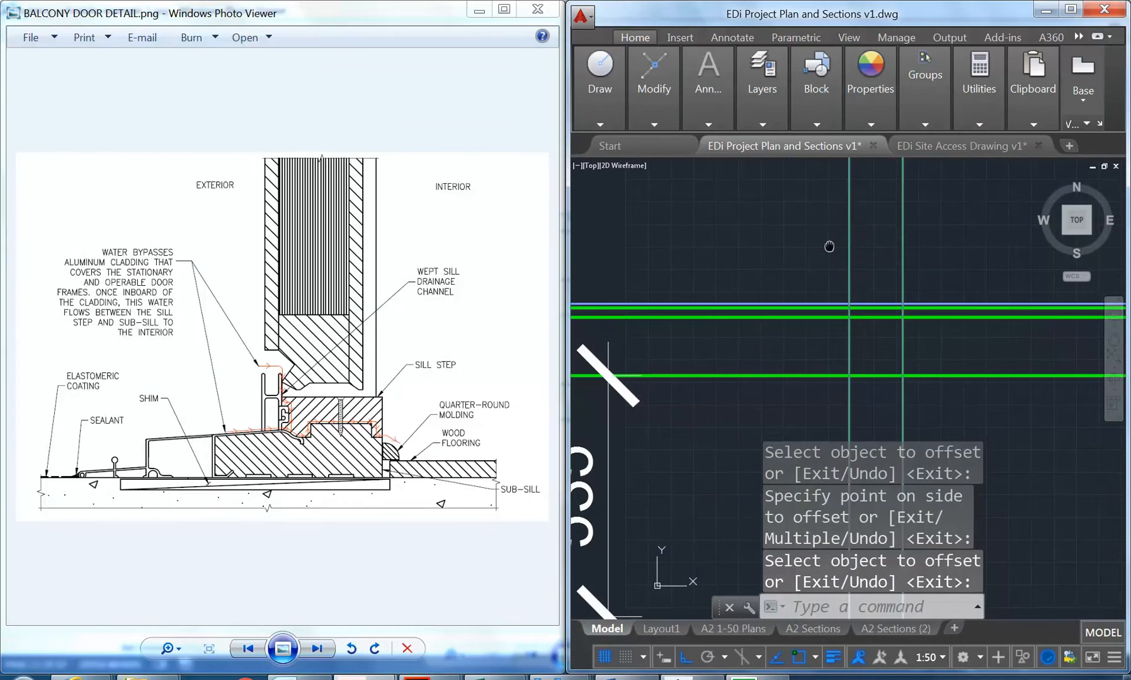
{"action": "scroll", "coordinate": [882, 332], "scroll_direction": "up", "scroll_amount": 4}
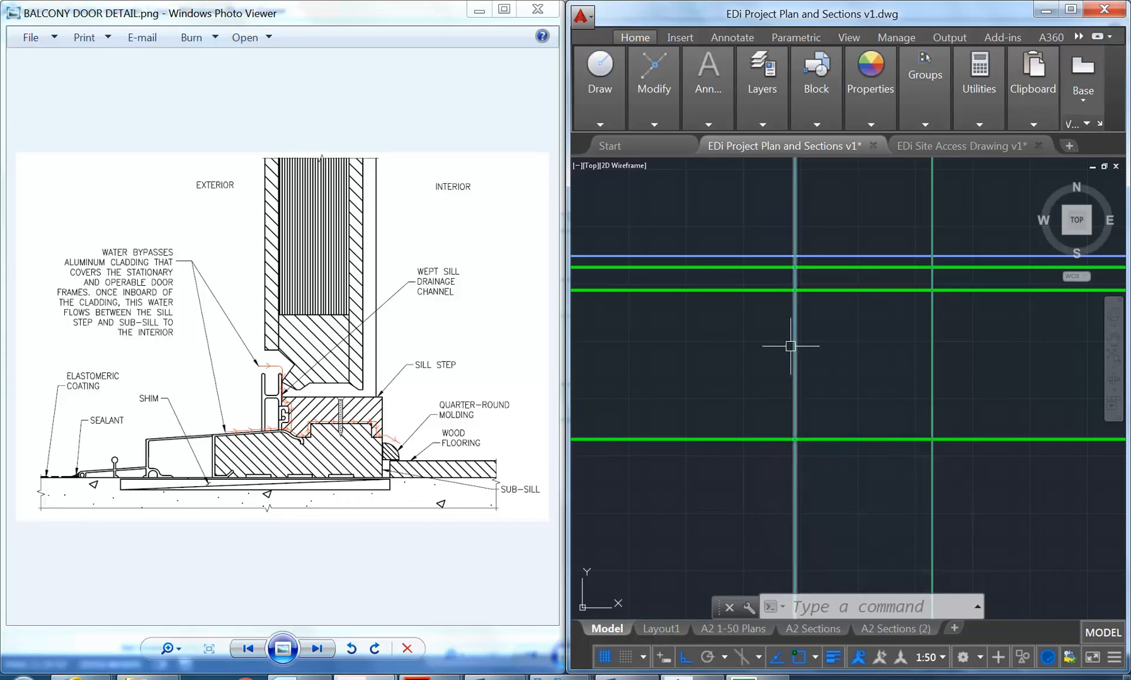
{"action": "type", "text": "o"}
{"action": "key", "text": "Return"}
{"action": "type", "text": "10"}
{"action": "key", "text": "Return"}
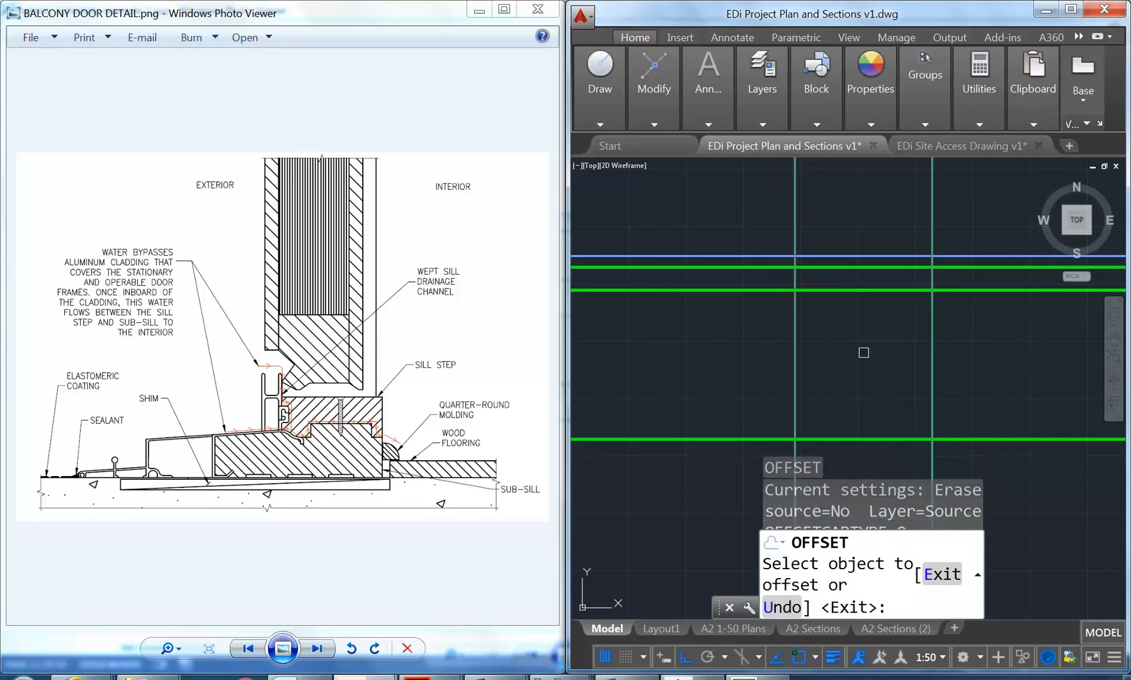
{"action": "left_click", "coordinate": [932, 343]}
{"action": "left_click", "coordinate": [962, 330]}
{"action": "scroll", "coordinate": [749, 302], "scroll_direction": "down", "scroll_amount": 2}
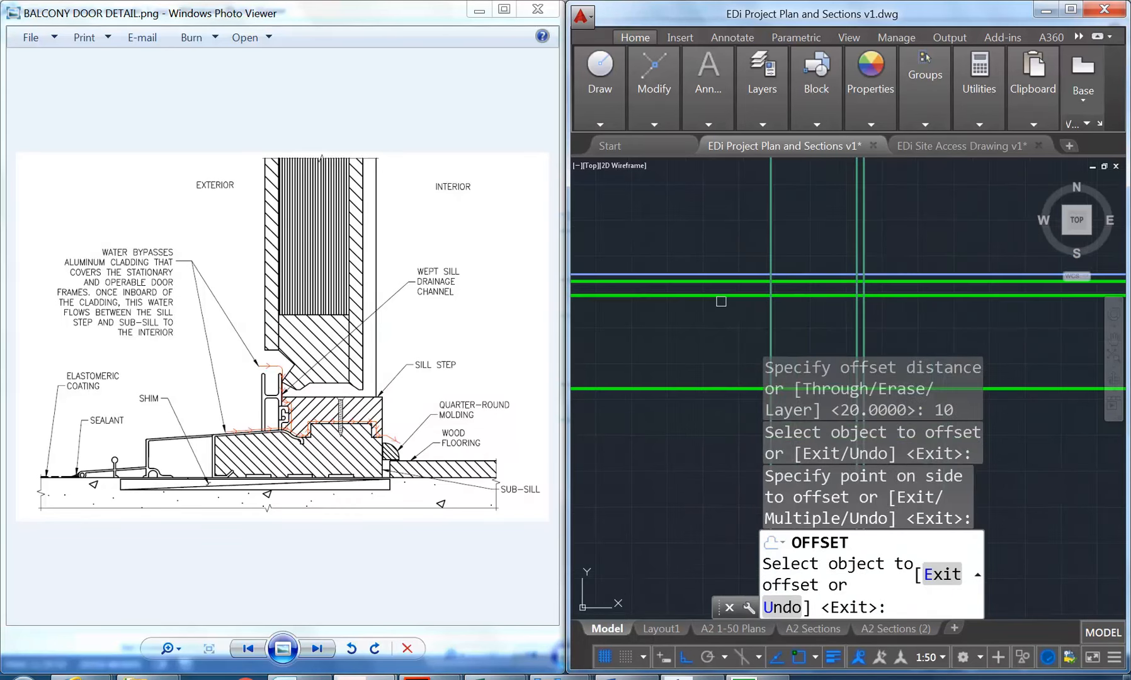
{"action": "key", "text": "Return"}
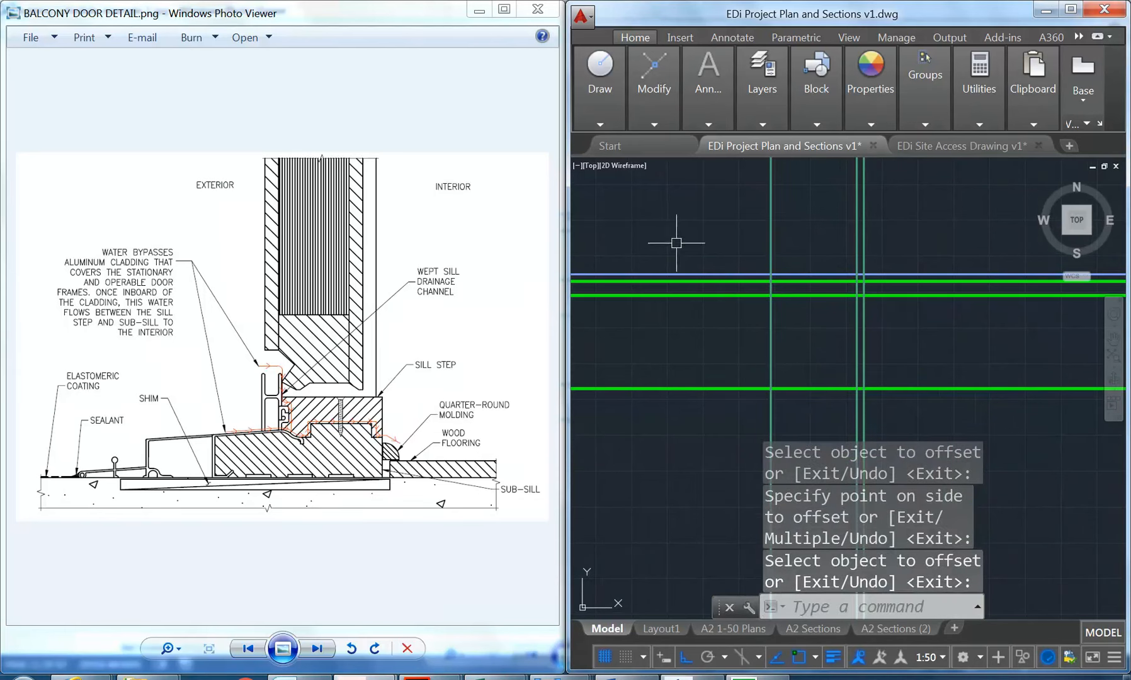
Fillet the lowered slab line with the new 10 offset wall line to form a corner.
{"action": "middle_click_drag", "start_coordinate": [818, 237], "coordinate": [809, 268]}
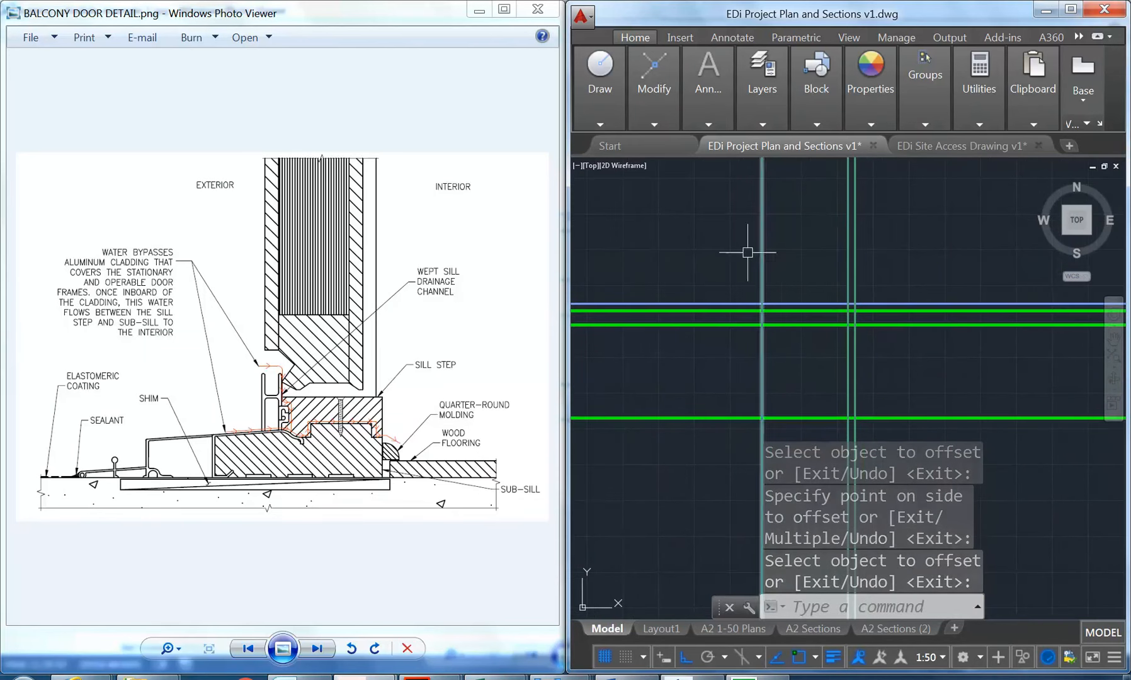
{"action": "mouse_move", "coordinate": [665, 98]}
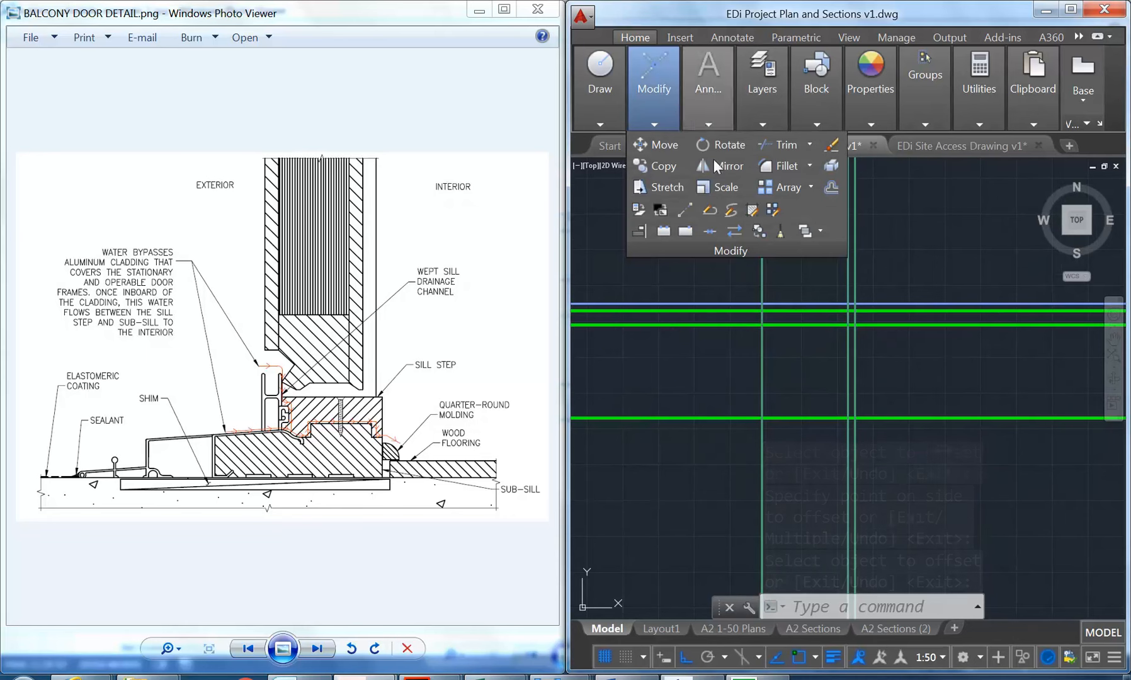
{"action": "left_click", "coordinate": [781, 166]}
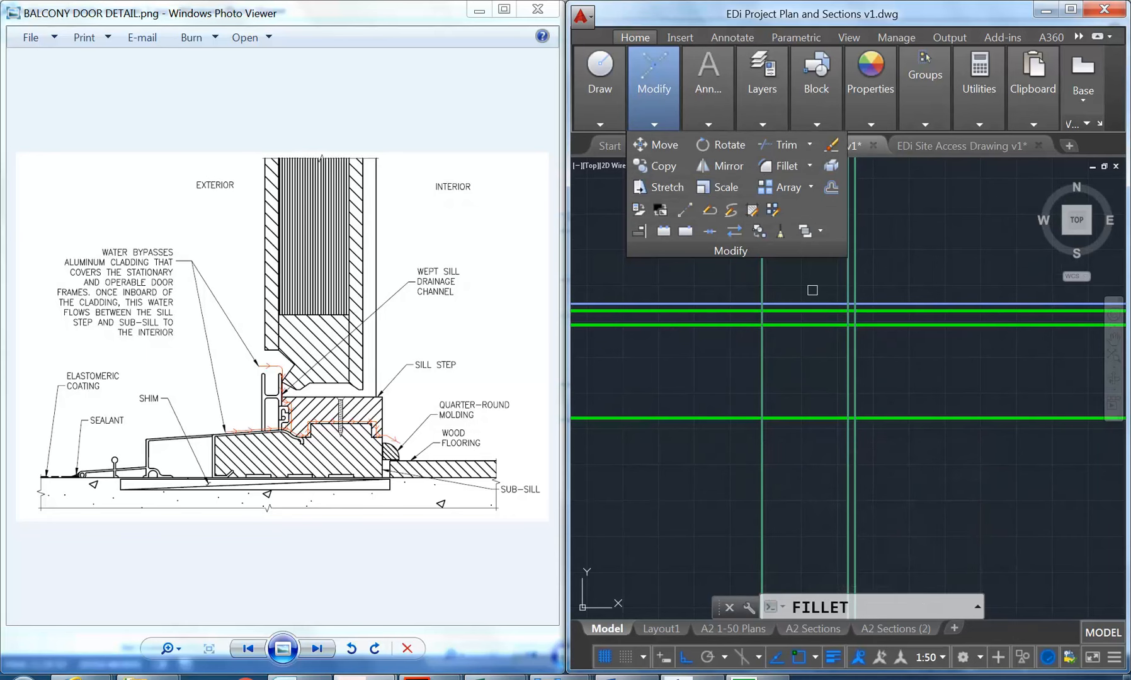
{"action": "left_click", "coordinate": [822, 325]}
{"action": "left_click", "coordinate": [855, 291]}
{"action": "scroll", "coordinate": [826, 285], "scroll_direction": "up", "scroll_amount": 2}
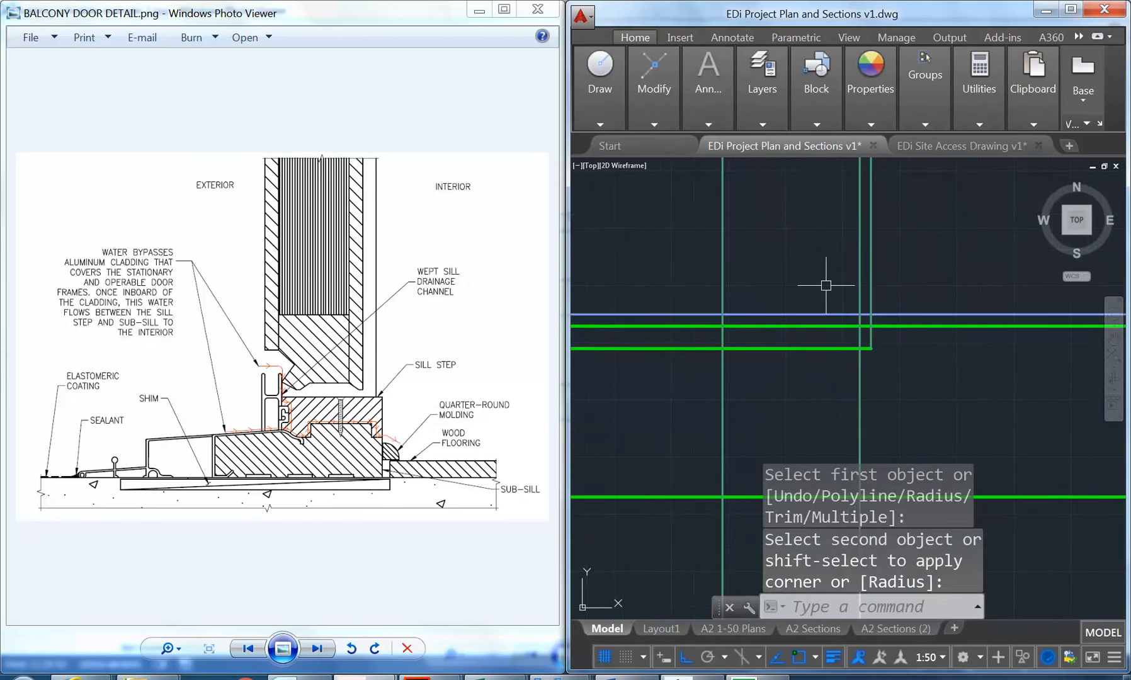
{"action": "middle_click_drag", "start_coordinate": [870, 307], "coordinate": [898, 330]}
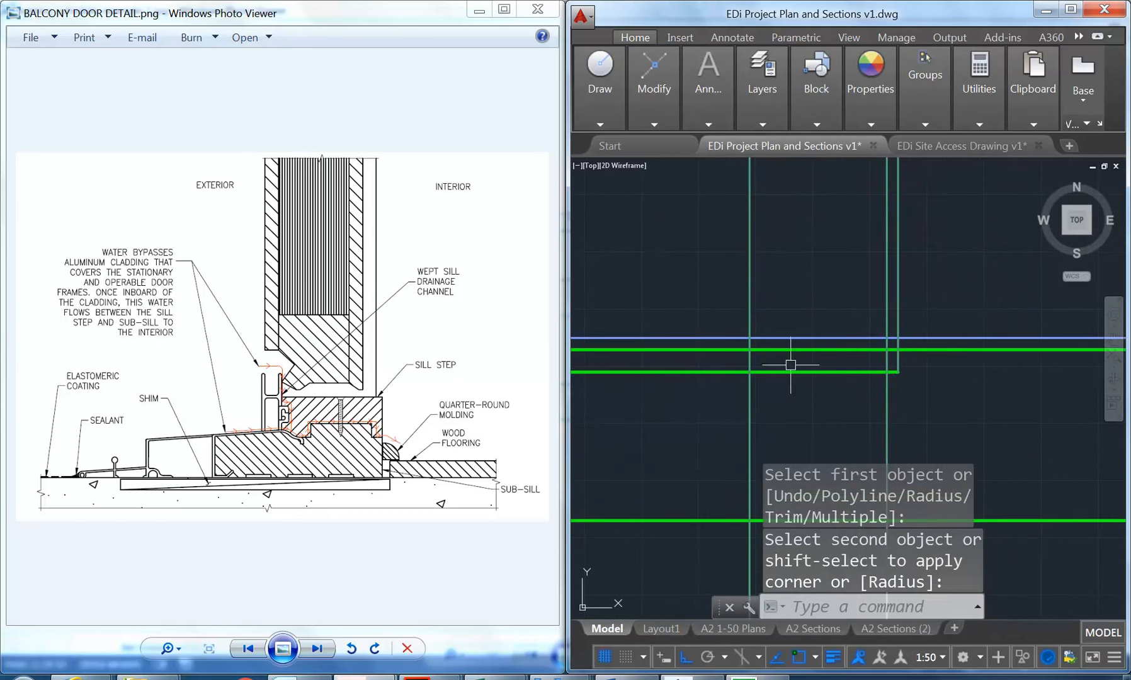
{"action": "left_click", "coordinate": [798, 373]}
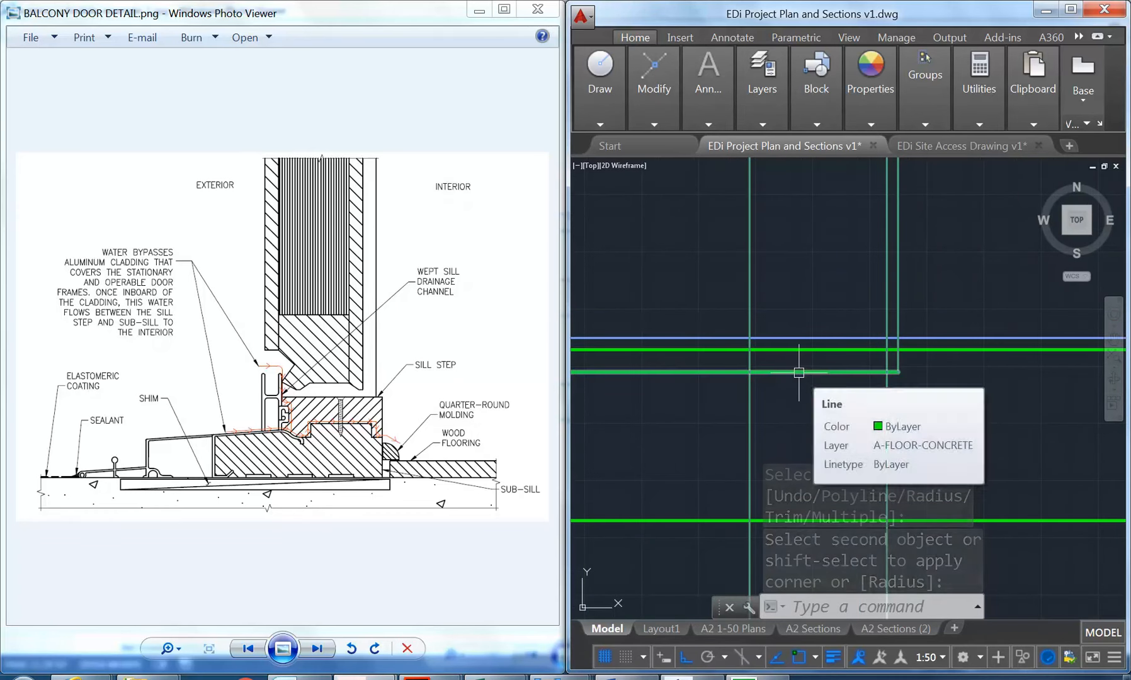
{"action": "middle_click_drag", "start_coordinate": [828, 288], "coordinate": [777, 278]}
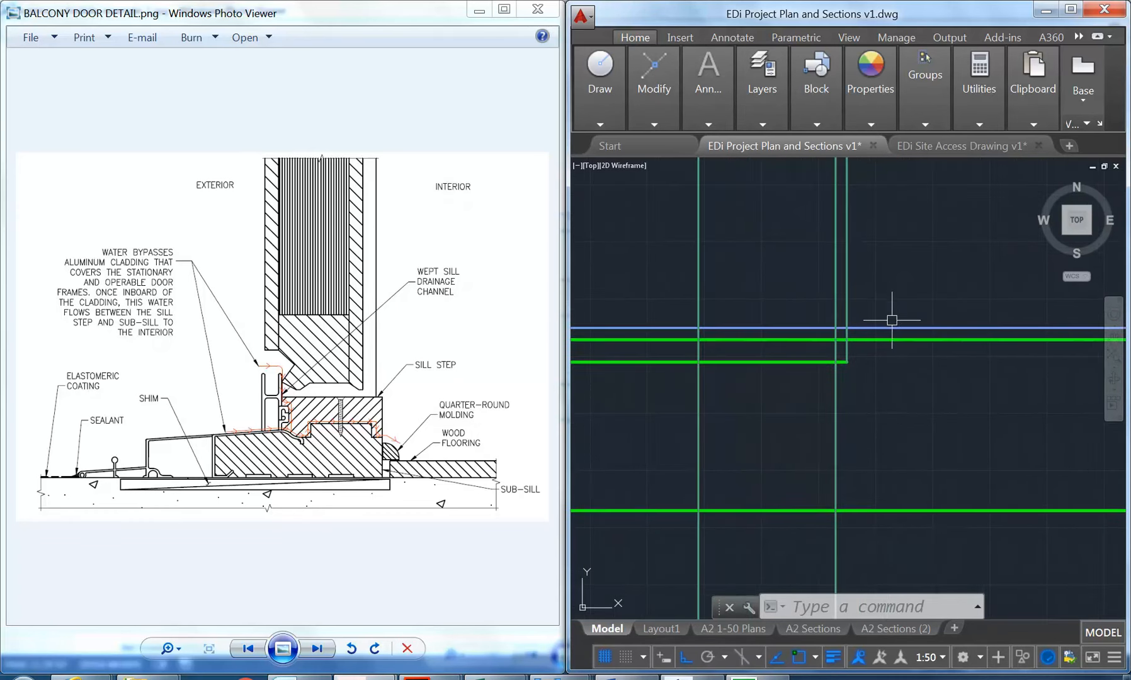
Check the layer of the carpet line just above the slab's top line and delete that line.
{"action": "key", "text": "Escape"}
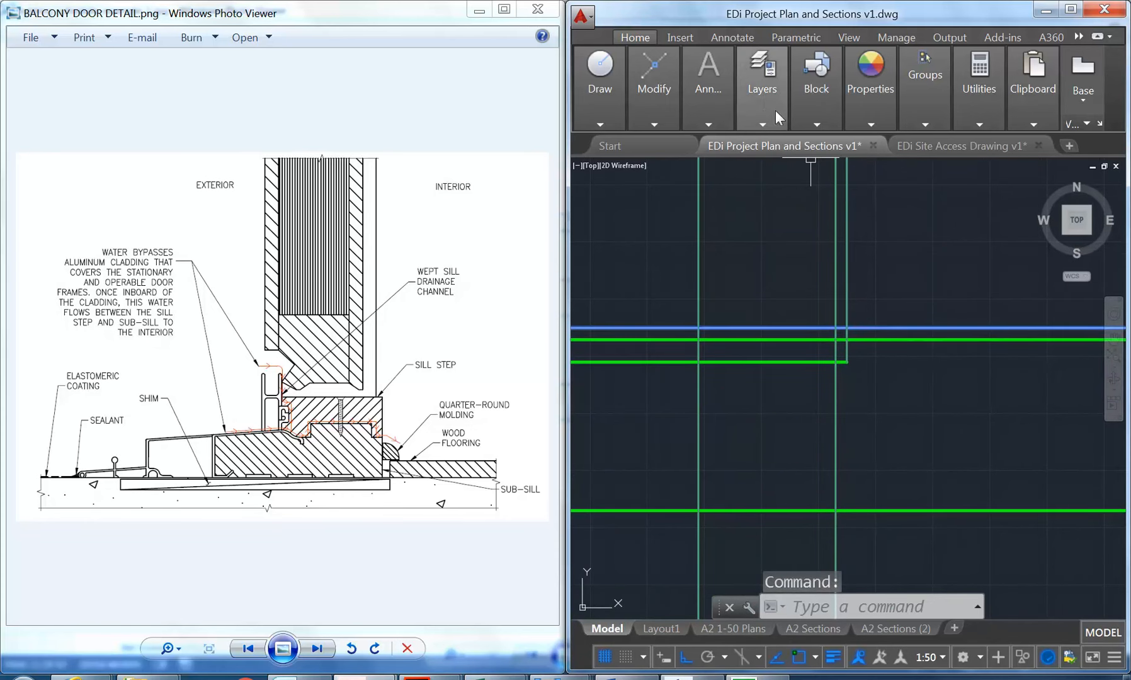
{"action": "left_click", "coordinate": [765, 94]}
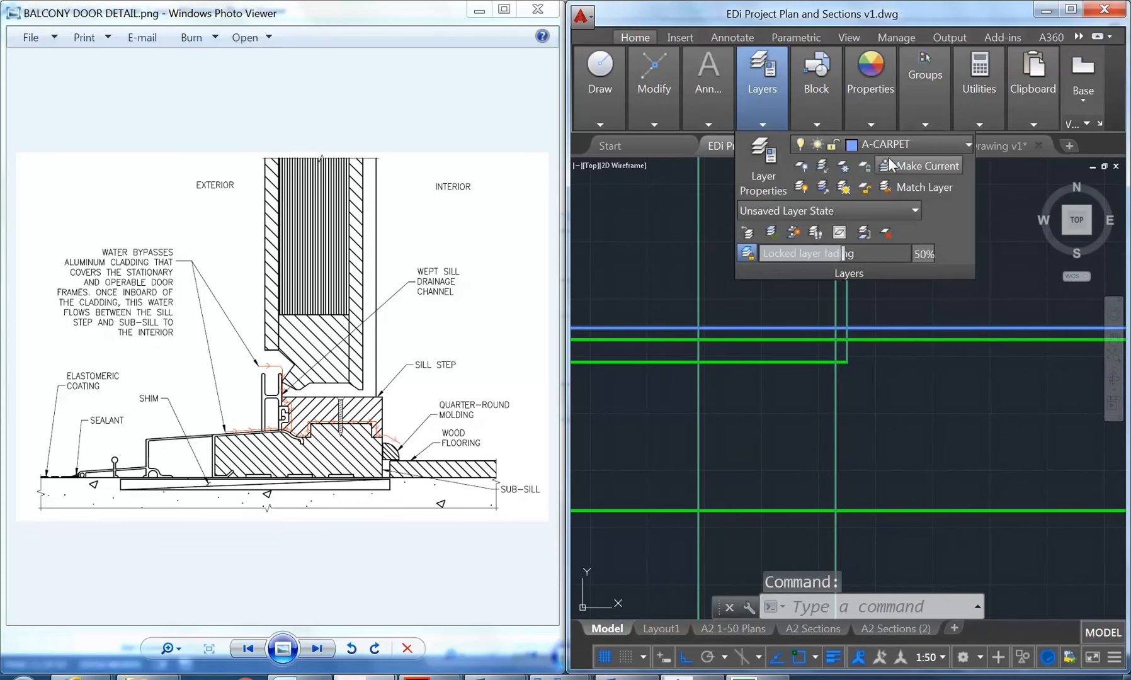
{"action": "key", "text": "Escape"}
{"action": "key", "text": "Escape"}
{"action": "key", "text": "Escape"}
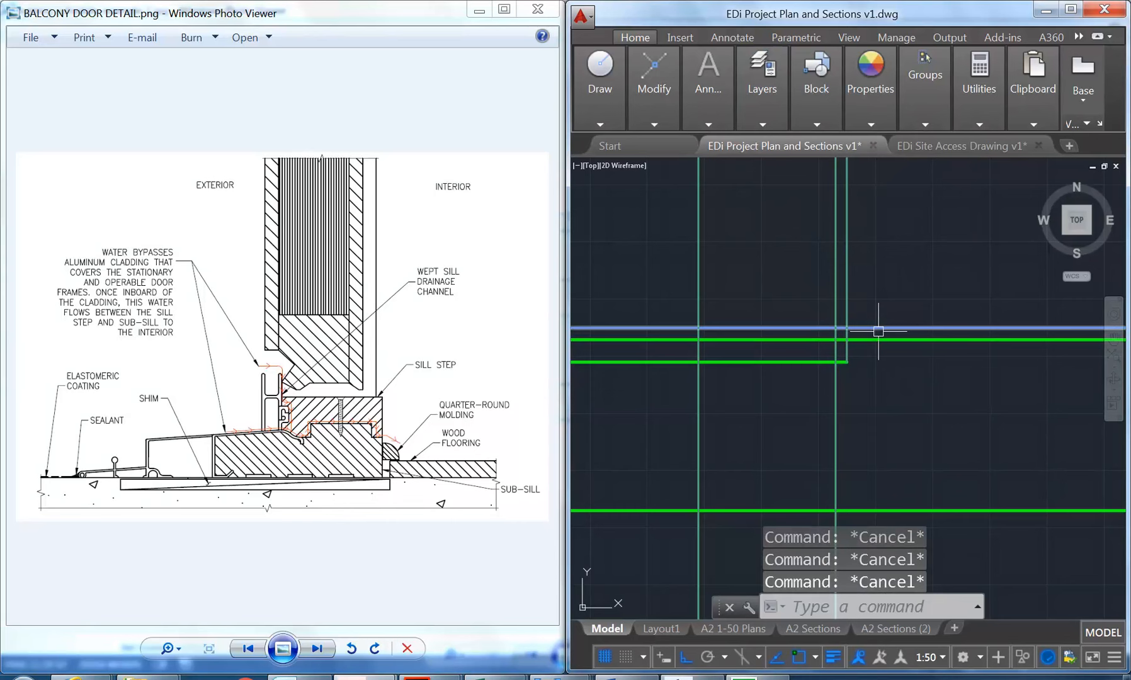
{"action": "mouse_move", "coordinate": [878, 331]}
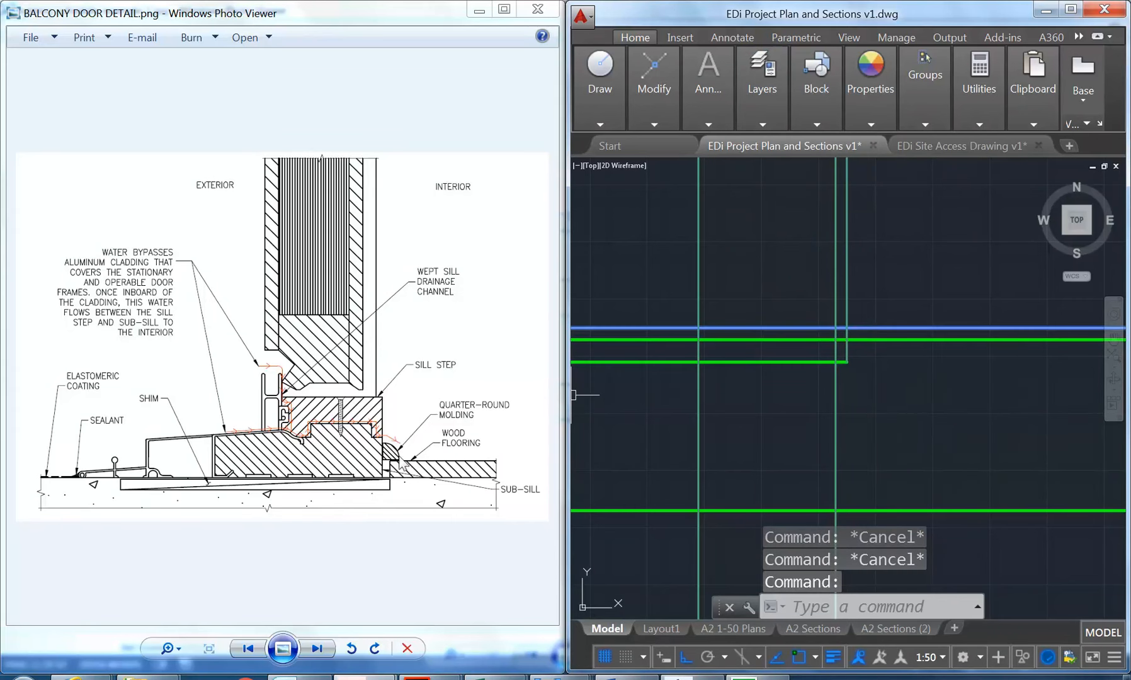
{"action": "left_click", "coordinate": [883, 328]}
{"action": "key", "text": "Delete"}
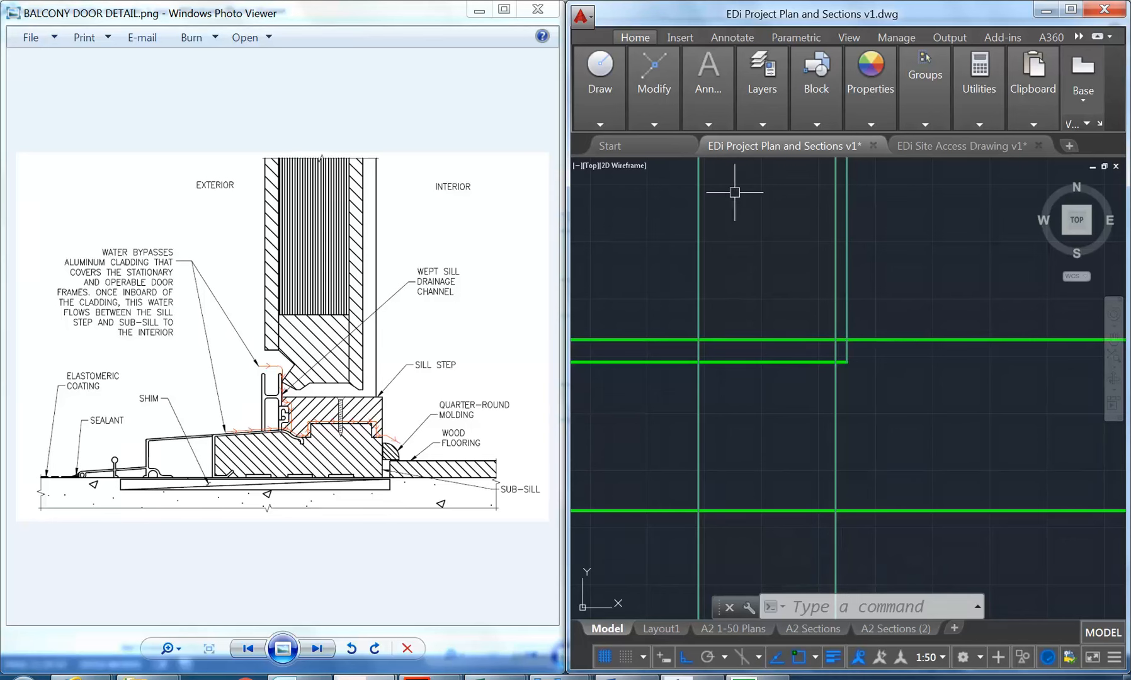
Offset the slab's original top line 10 upward for the first floor build-up line.
{"action": "mouse_move", "coordinate": [665, 106]}
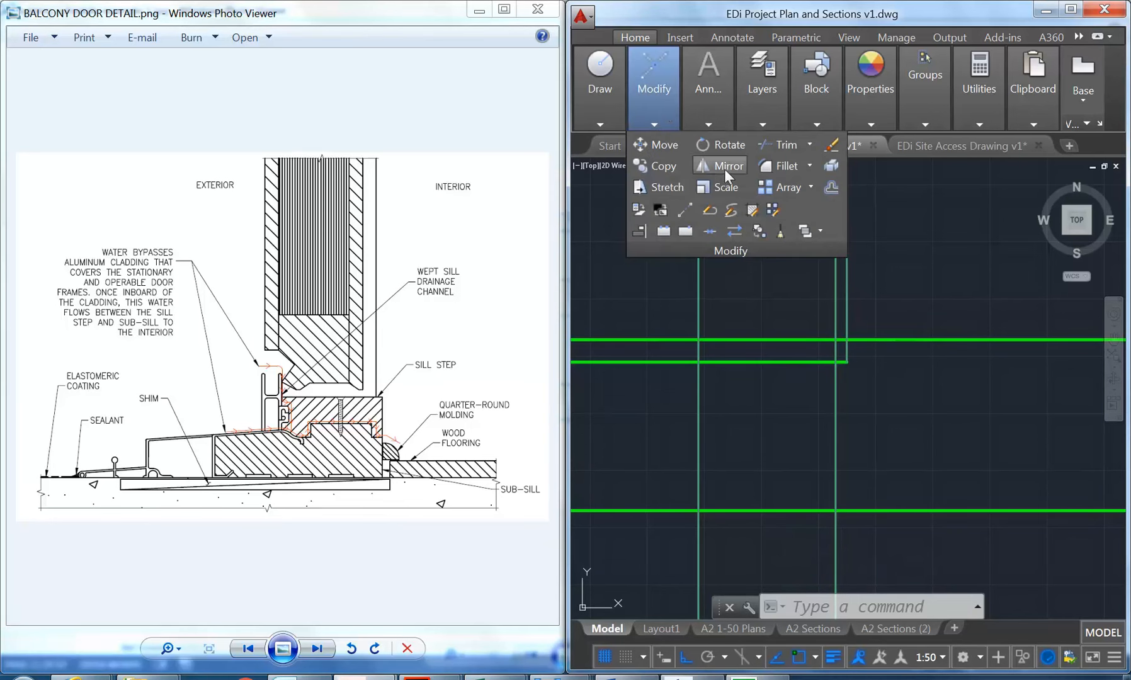
{"action": "left_click", "coordinate": [830, 186]}
{"action": "type", "text": "10"}
{"action": "key", "text": "Return"}
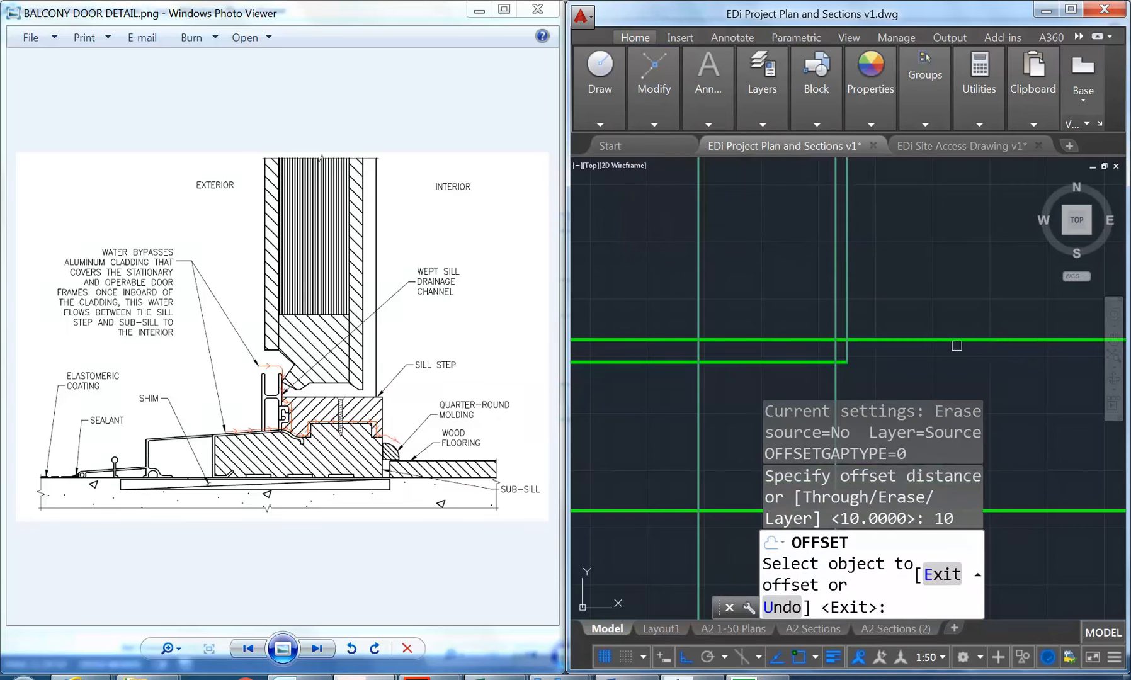
{"action": "left_click", "coordinate": [928, 339]}
{"action": "left_click", "coordinate": [904, 263]}
{"action": "key", "text": "Return"}
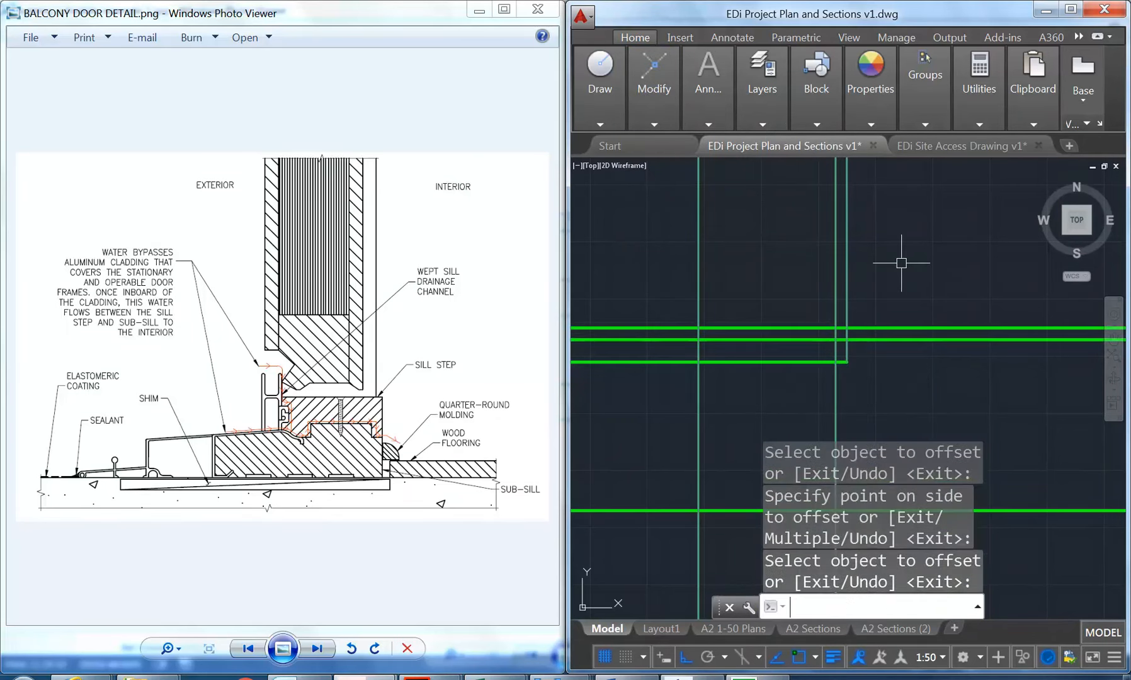
Offset the new line above the slab 20 further upward for the second floor build-up line.
{"action": "key", "text": "Return"}
{"action": "type", "text": "20"}
{"action": "key", "text": "Return"}
{"action": "left_click", "coordinate": [905, 329]}
{"action": "left_click", "coordinate": [893, 284]}
{"action": "key", "text": "Return"}
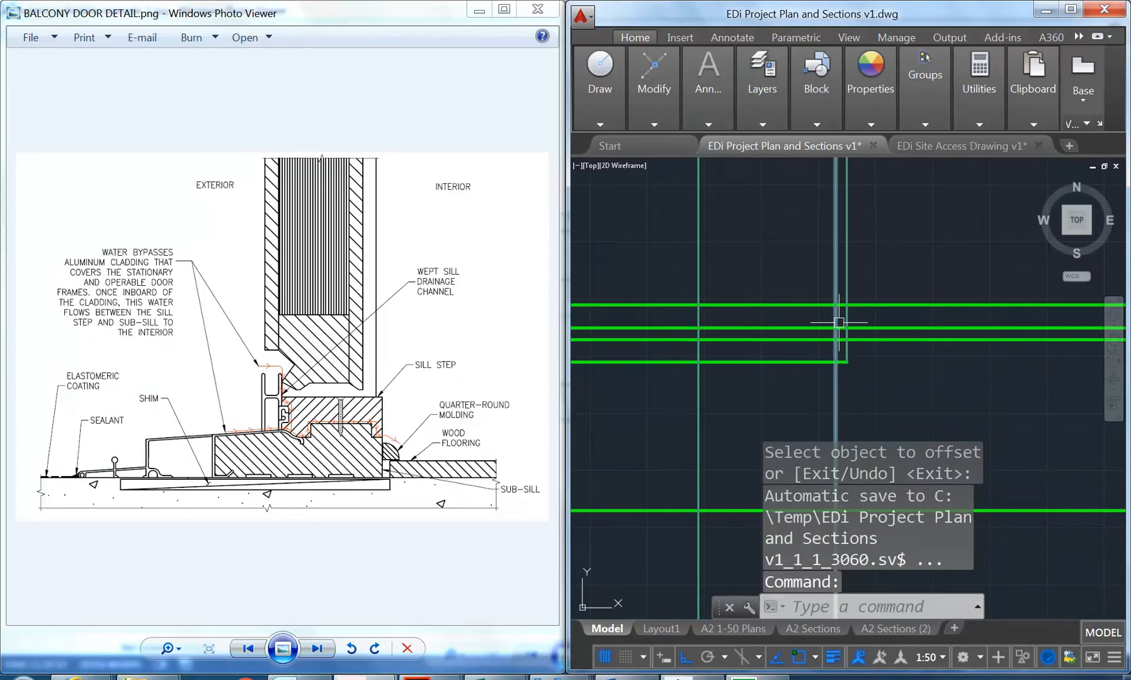
{"action": "key", "text": "Escape"}
{"action": "key", "text": "Escape"}
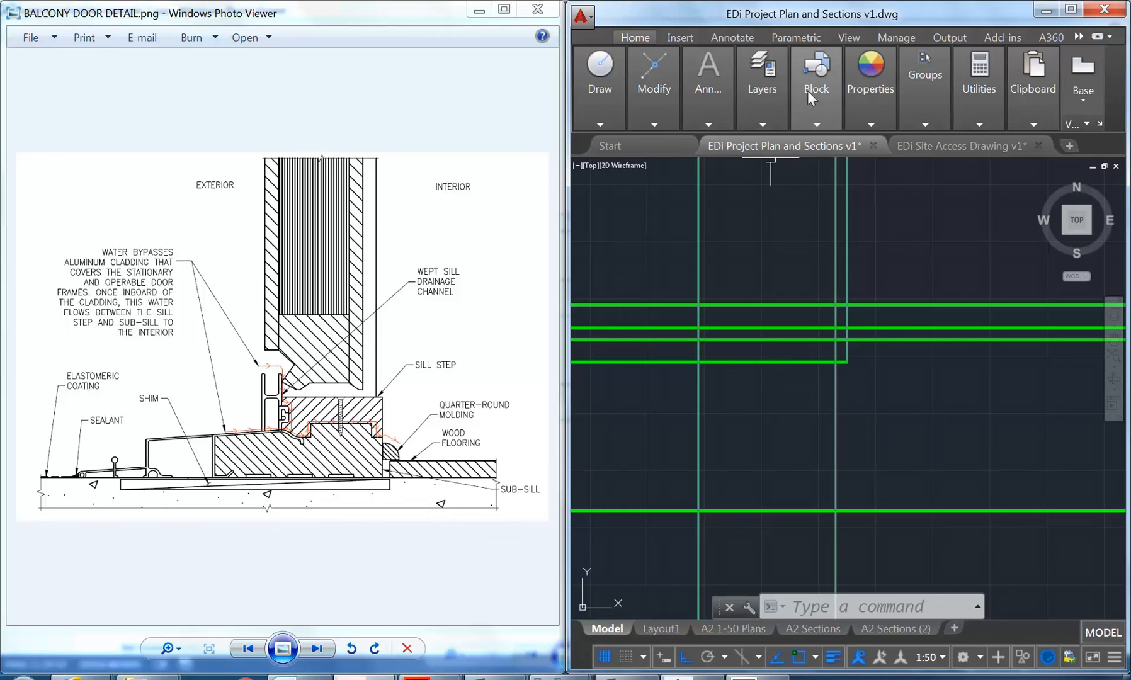
Trim the two floor build-up lines on the exterior side of the 10 offset wall line.
{"action": "mouse_move", "coordinate": [670, 91]}
{"action": "left_click", "coordinate": [775, 142]}
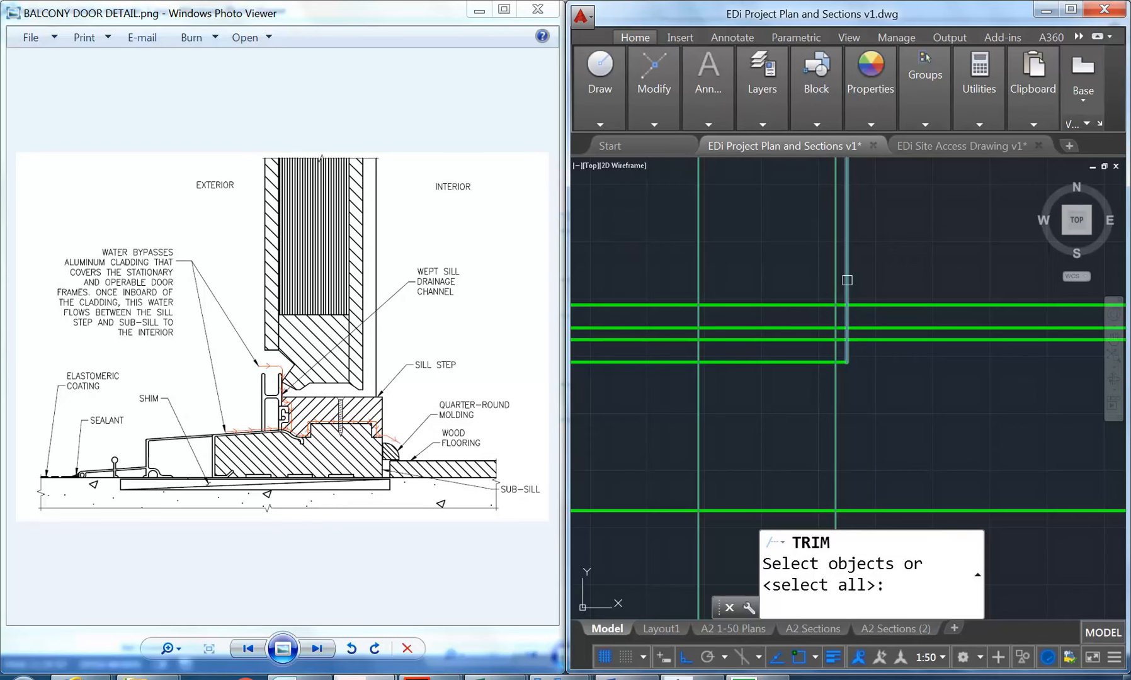
{"action": "left_click", "coordinate": [847, 280]}
{"action": "key", "text": "Return"}
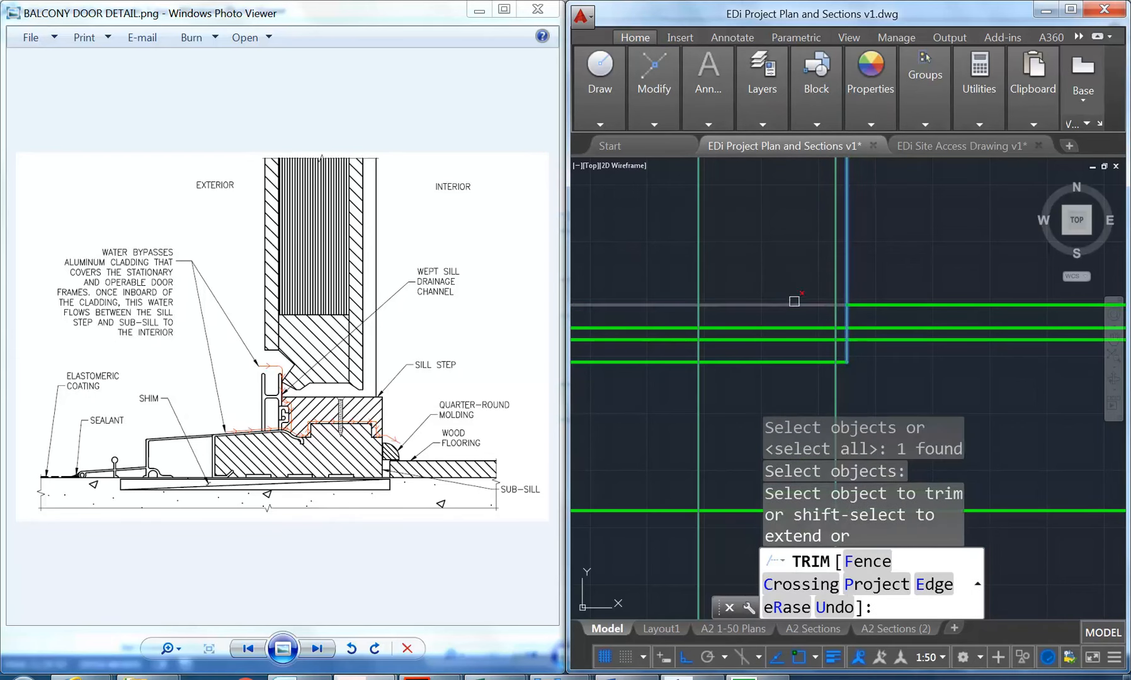
{"action": "left_click", "coordinate": [793, 305]}
{"action": "left_click", "coordinate": [792, 328]}
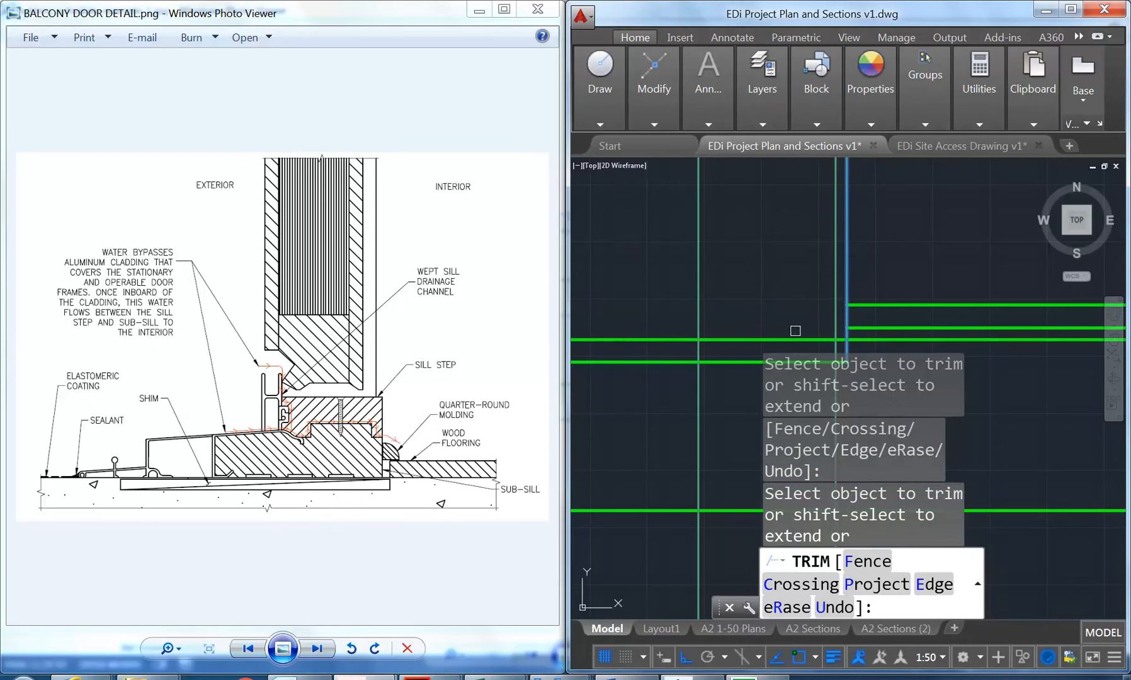
{"action": "left_click", "coordinate": [816, 362]}
{"action": "right_click", "coordinate": [723, 275]}
{"action": "left_click", "coordinate": [735, 284]}
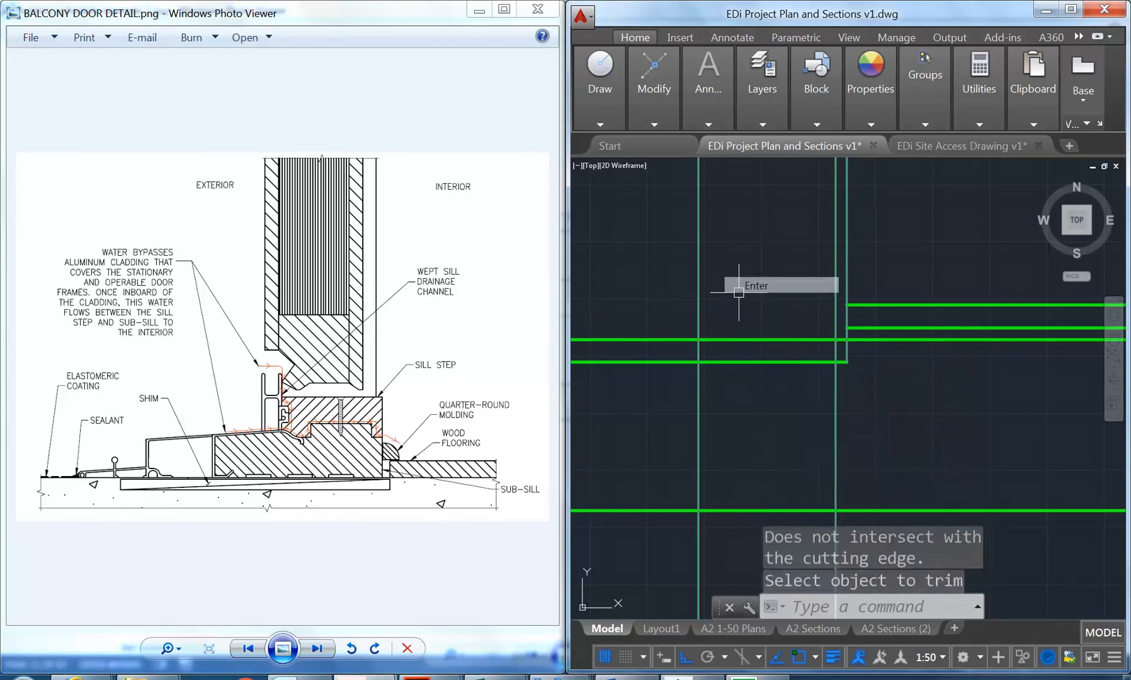
Trim both window wall lines below the slab's original top line.
{"action": "right_click", "coordinate": [737, 304]}
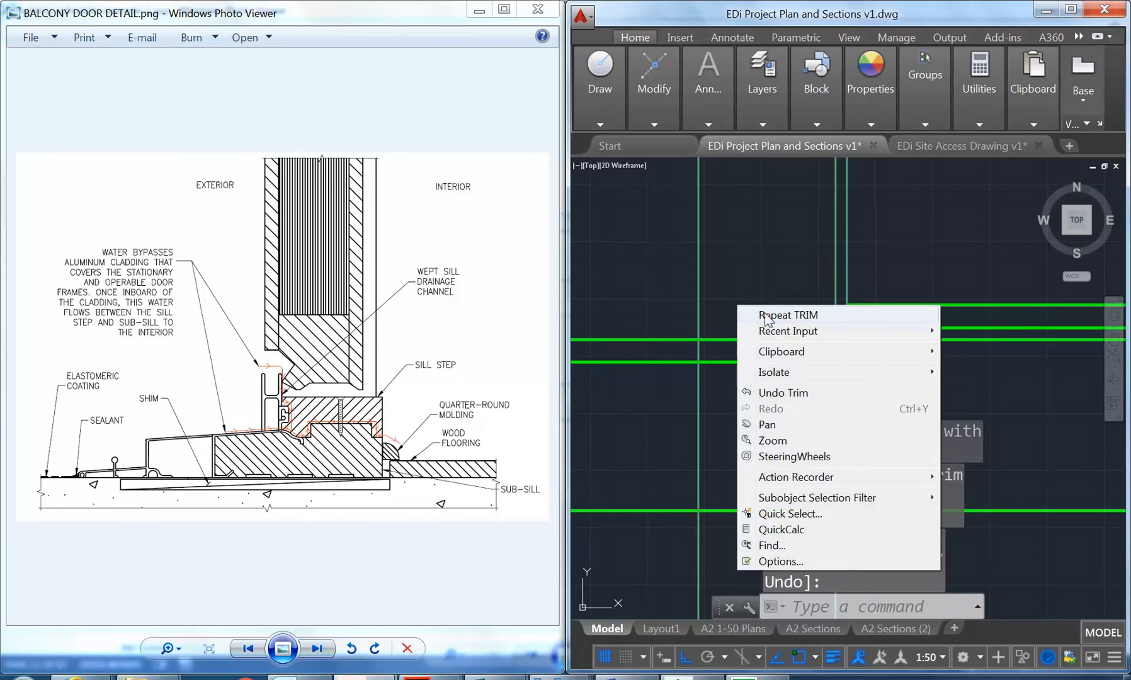
{"action": "left_click", "coordinate": [766, 315]}
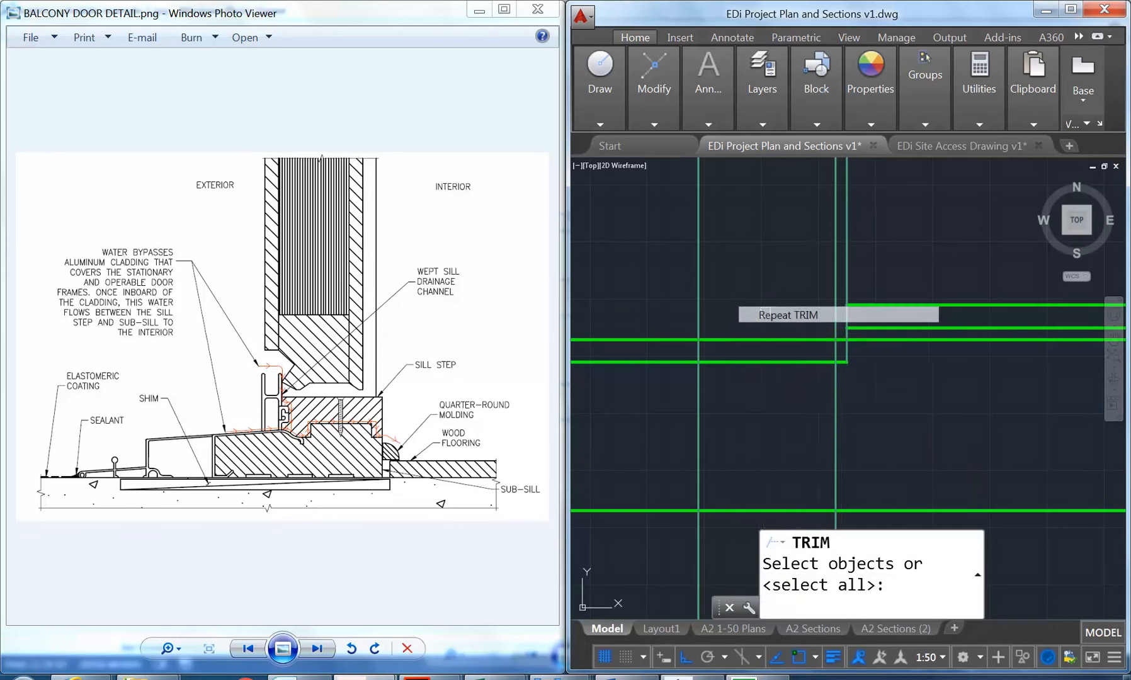
{"action": "left_click", "coordinate": [745, 339]}
{"action": "right_click", "coordinate": [750, 316]}
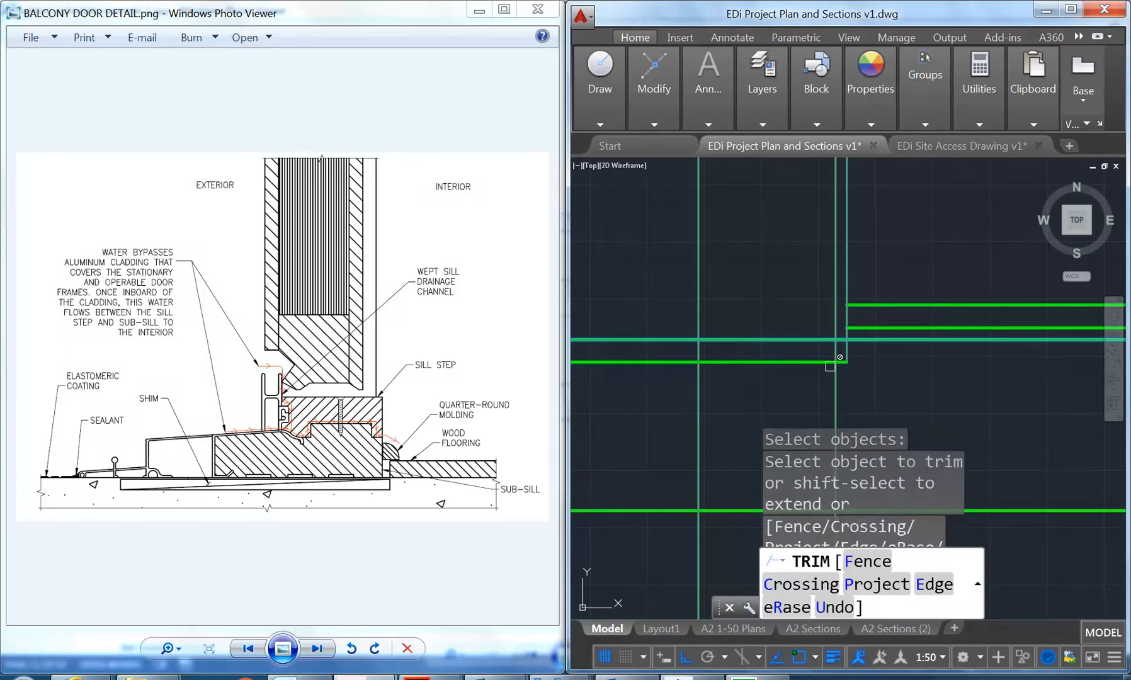
{"action": "left_click", "coordinate": [836, 371]}
{"action": "middle_click_drag", "start_coordinate": [786, 277], "coordinate": [769, 216]}
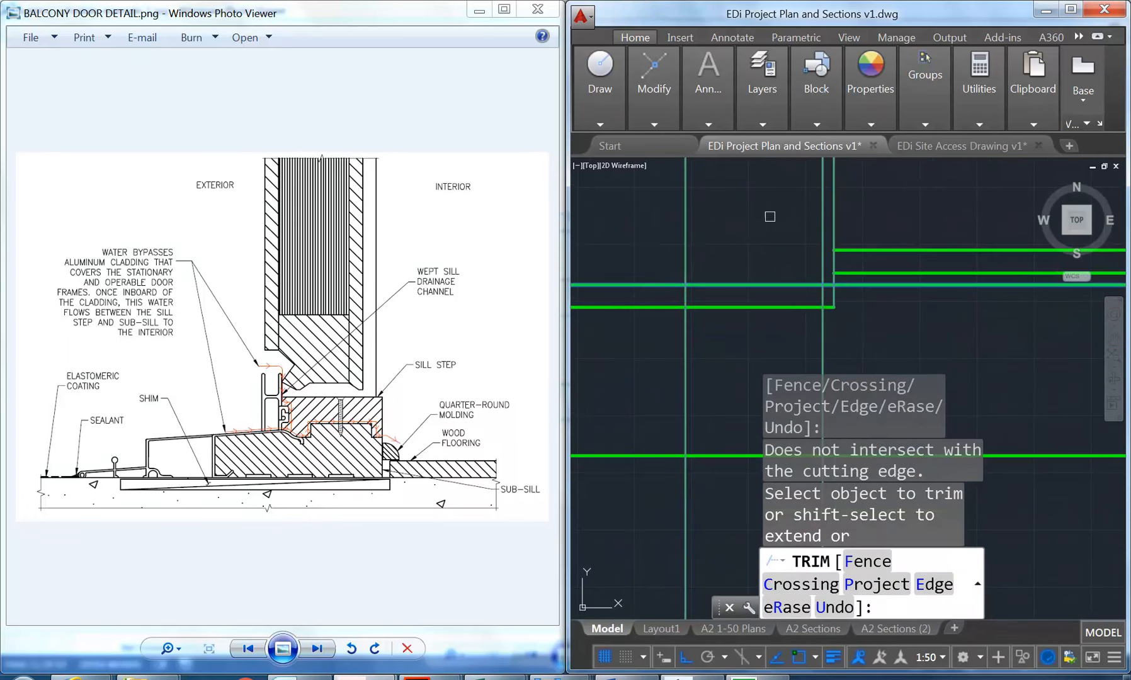
{"action": "left_click", "coordinate": [825, 334]}
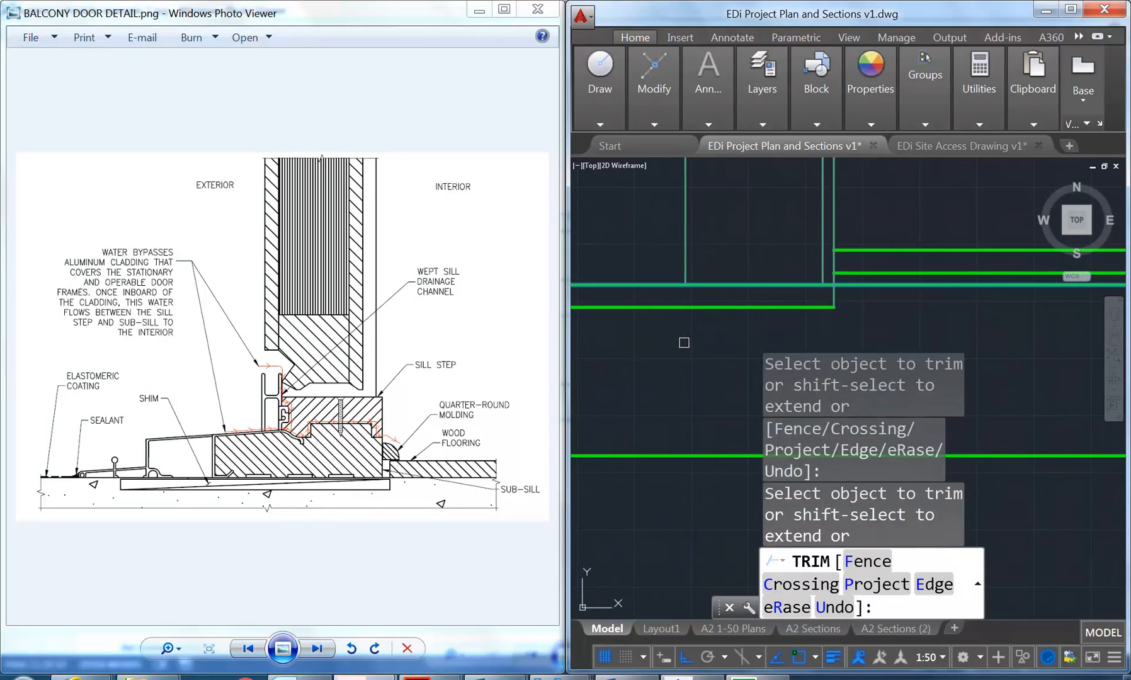
{"action": "right_click", "coordinate": [709, 251]}
{"action": "left_click", "coordinate": [725, 257]}
{"action": "scroll", "coordinate": [727, 251], "scroll_direction": "down", "scroll_amount": 2}
{"action": "middle_click_drag", "start_coordinate": [727, 250], "coordinate": [742, 281]}
{"action": "scroll", "coordinate": [740, 270], "scroll_direction": "up", "scroll_amount": 2}
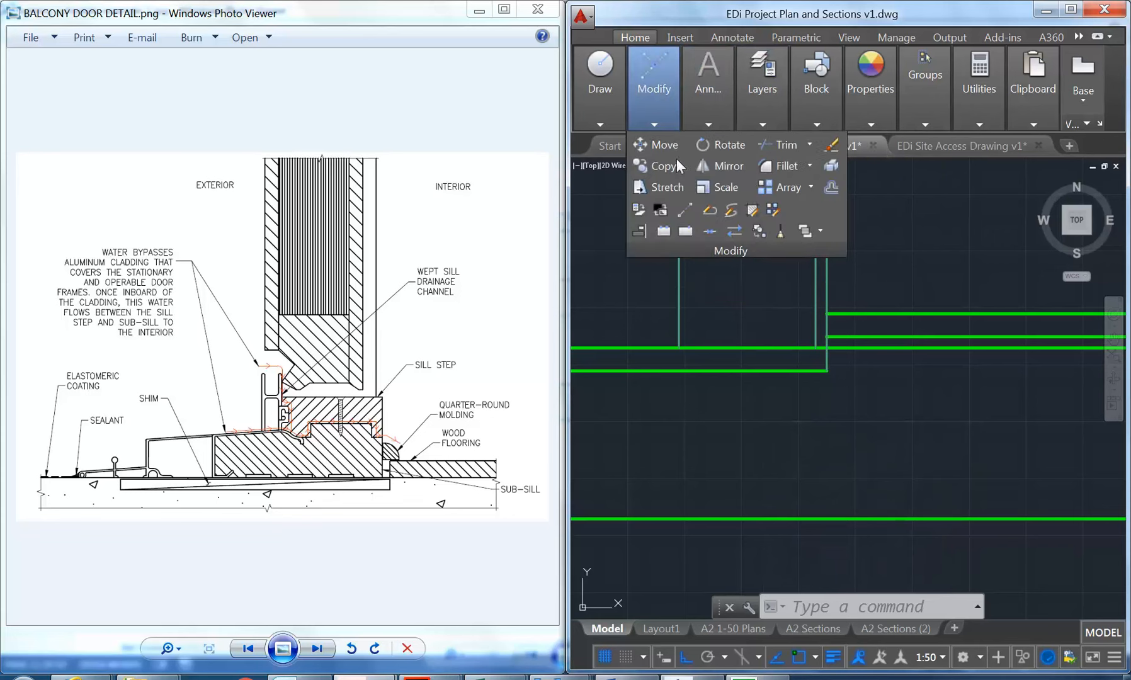
Fillet the 10 offset wall line with the upper floor build-up line to form a corner.
{"action": "left_click", "coordinate": [776, 165]}
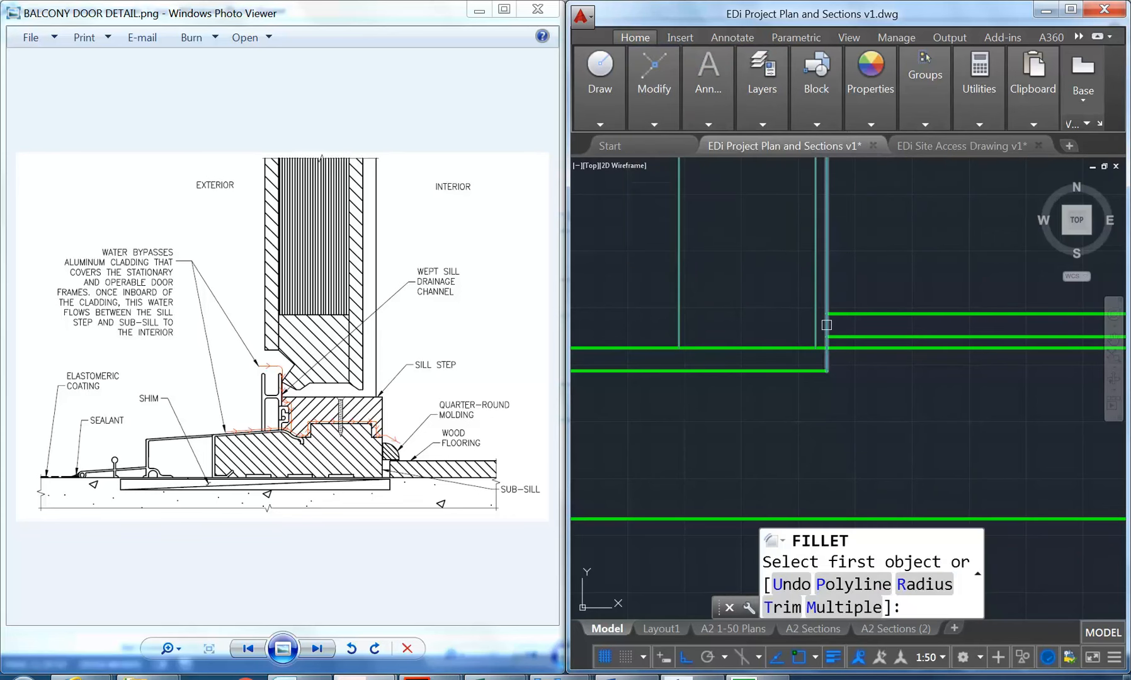
{"action": "left_click", "coordinate": [827, 325]}
{"action": "left_click", "coordinate": [835, 314]}
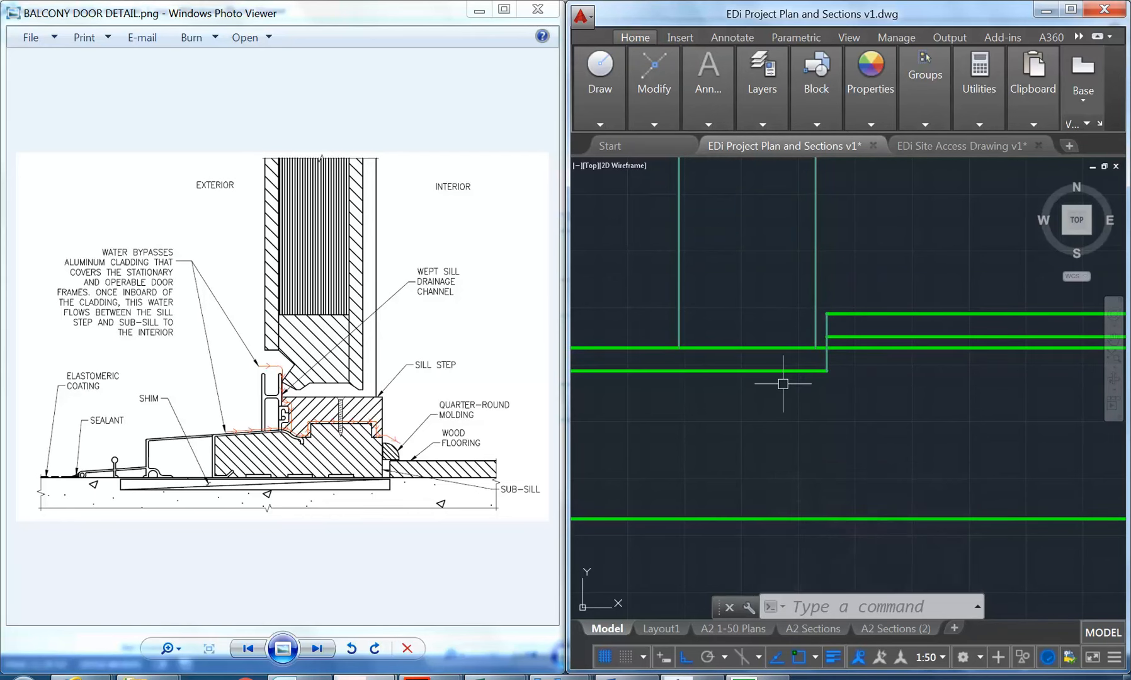
{"action": "middle_click_drag", "start_coordinate": [758, 336], "coordinate": [806, 350]}
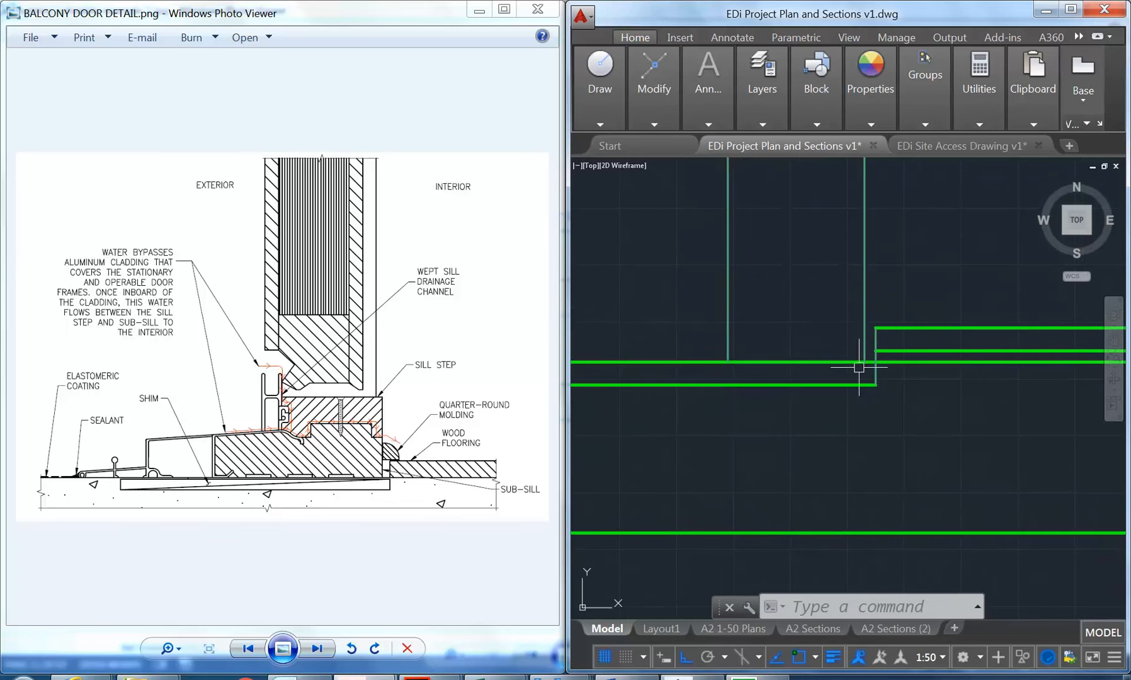
{"action": "mouse_move", "coordinate": [781, 299]}
{"action": "middle_mouse_down"}
{"action": "mouse_move", "coordinate": [821, 313]}
{"action": "mouse_move", "coordinate": [861, 349]}
{"action": "middle_mouse_up"}
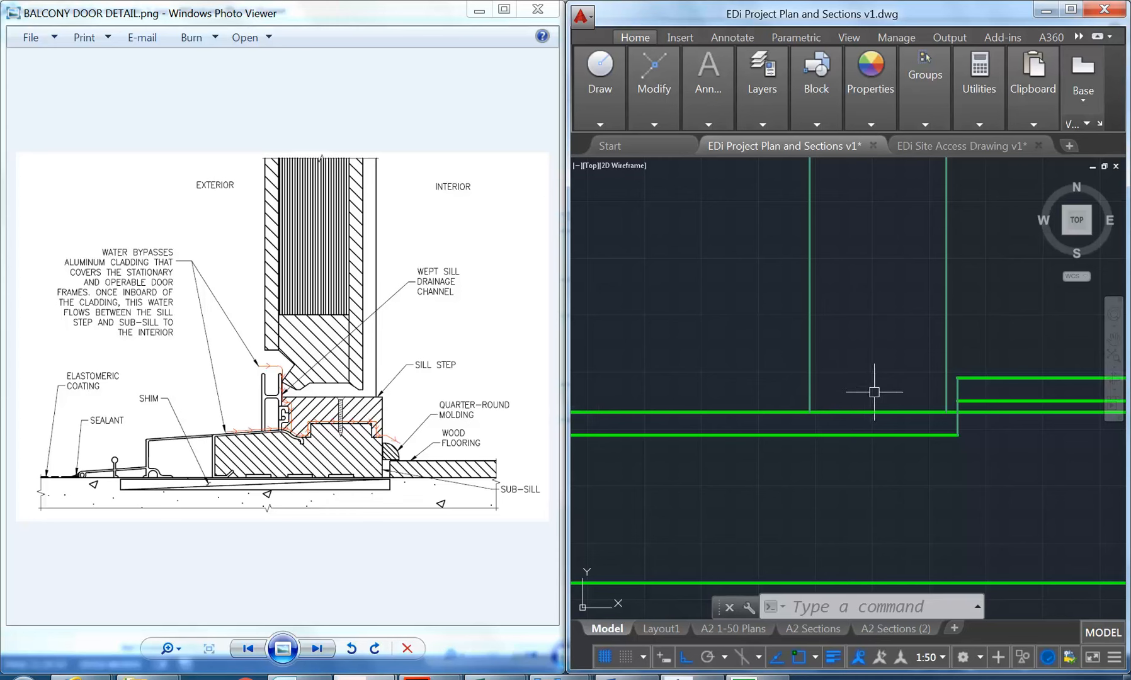
Try offsetting the slab's original top line 40 upward, and delete the resulting line.
{"action": "type", "text": "o"}
{"action": "key", "text": "Return"}
{"action": "type", "text": "490"}
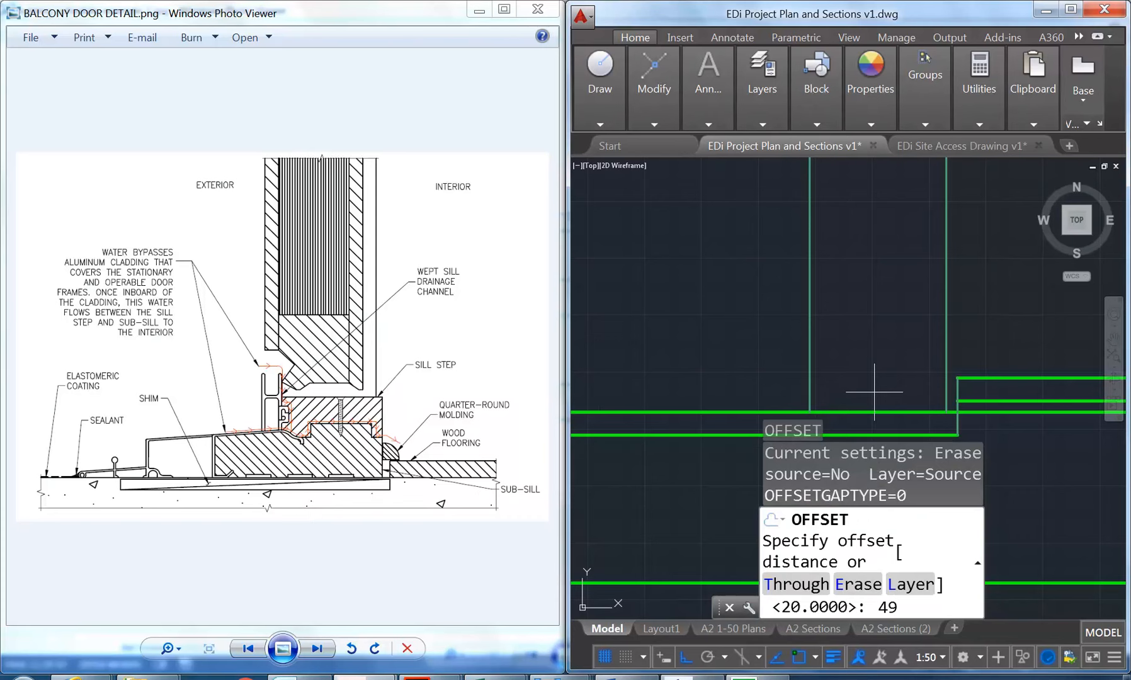
{"action": "key", "text": "Return"}
{"action": "mouse_move", "coordinate": [899, 319]}
{"action": "middle_mouse_down"}
{"action": "mouse_move", "coordinate": [795, 299]}
{"action": "mouse_move", "coordinate": [788, 314]}
{"action": "mouse_move", "coordinate": [689, 281]}
{"action": "middle_mouse_up"}
{"action": "left_click", "coordinate": [730, 386]}
{"action": "left_click", "coordinate": [703, 283]}
{"action": "key", "text": "Return"}
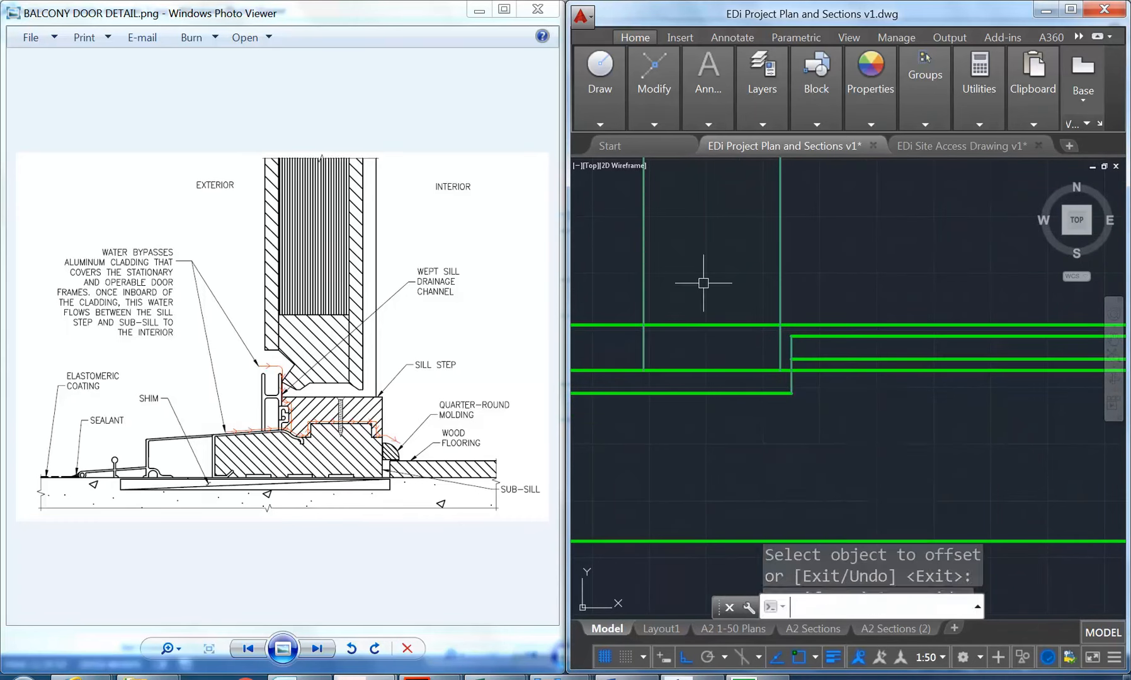
{"action": "left_click", "coordinate": [740, 325]}
{"action": "key", "text": "Delete"}
Offset the slab's original top line 50 upward for the lower door sill line.
{"action": "type", "text": "o"}
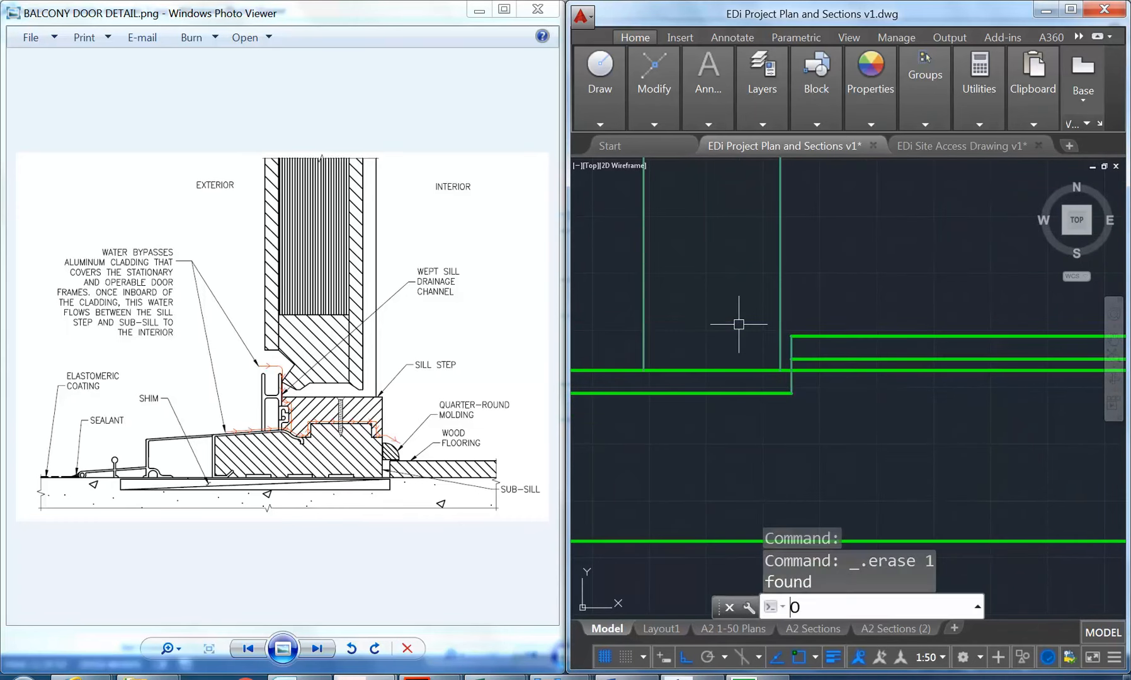
{"action": "key", "text": "Return"}
{"action": "type", "text": "50"}
{"action": "key", "text": "Return"}
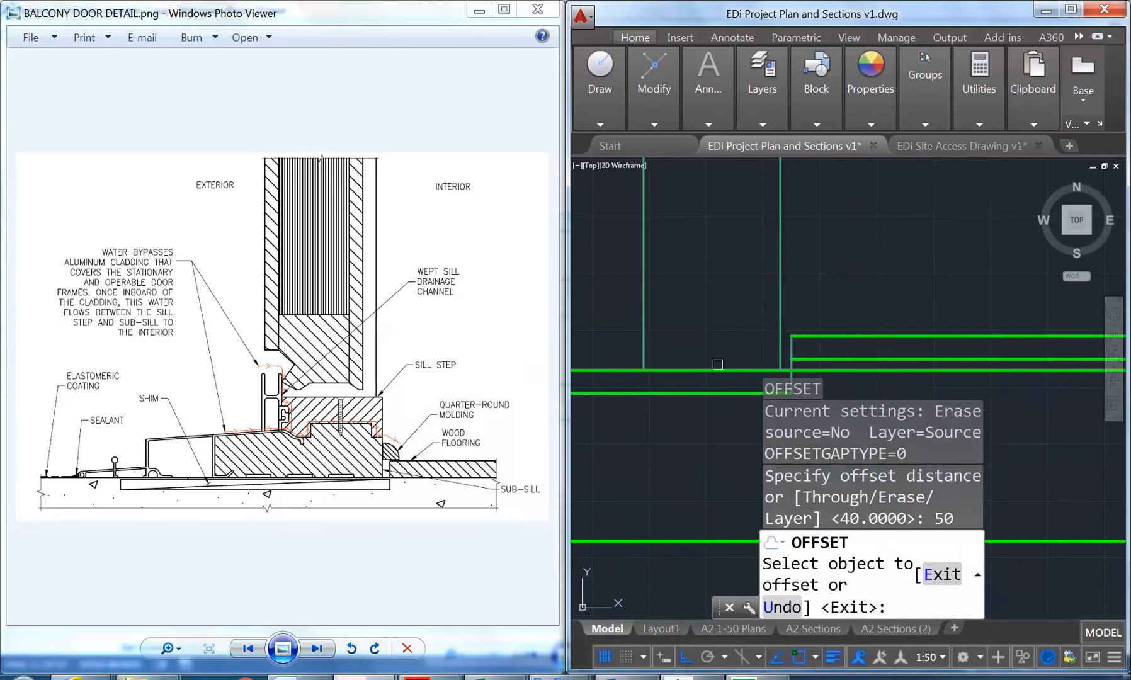
{"action": "left_click", "coordinate": [715, 370]}
{"action": "left_click", "coordinate": [723, 296]}
{"action": "key", "text": "Return"}
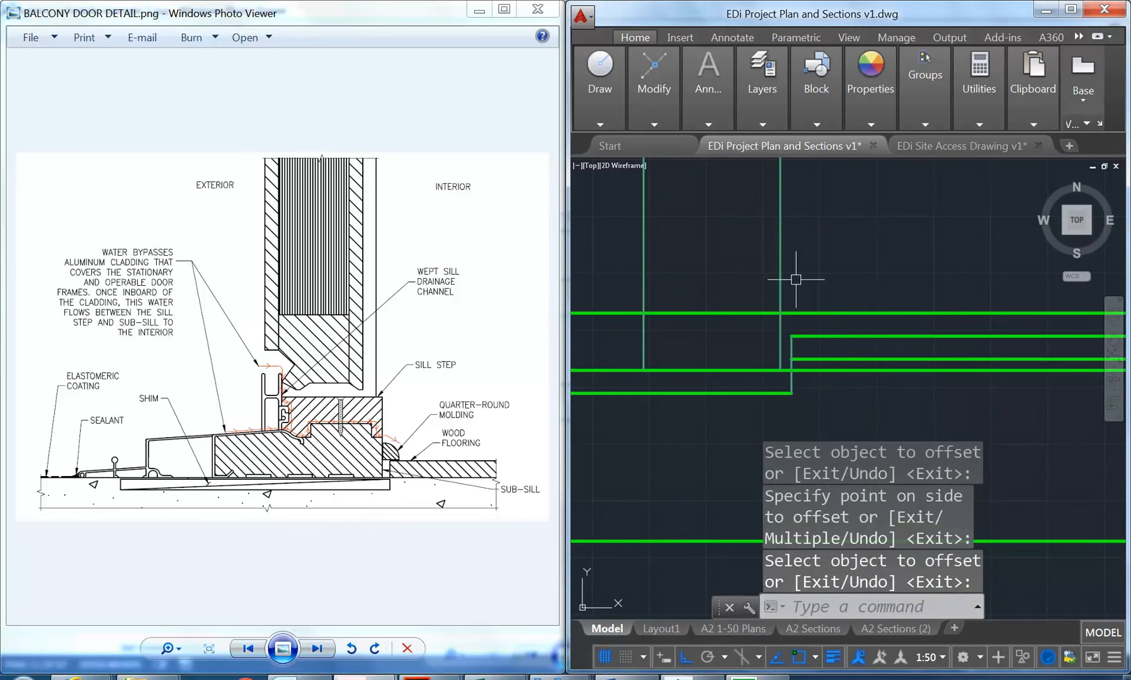
Offset the lower sill line 20 further upward for the top of the door sill.
{"action": "middle_click_drag", "start_coordinate": [796, 280], "coordinate": [838, 291]}
{"action": "type", "text": "o"}
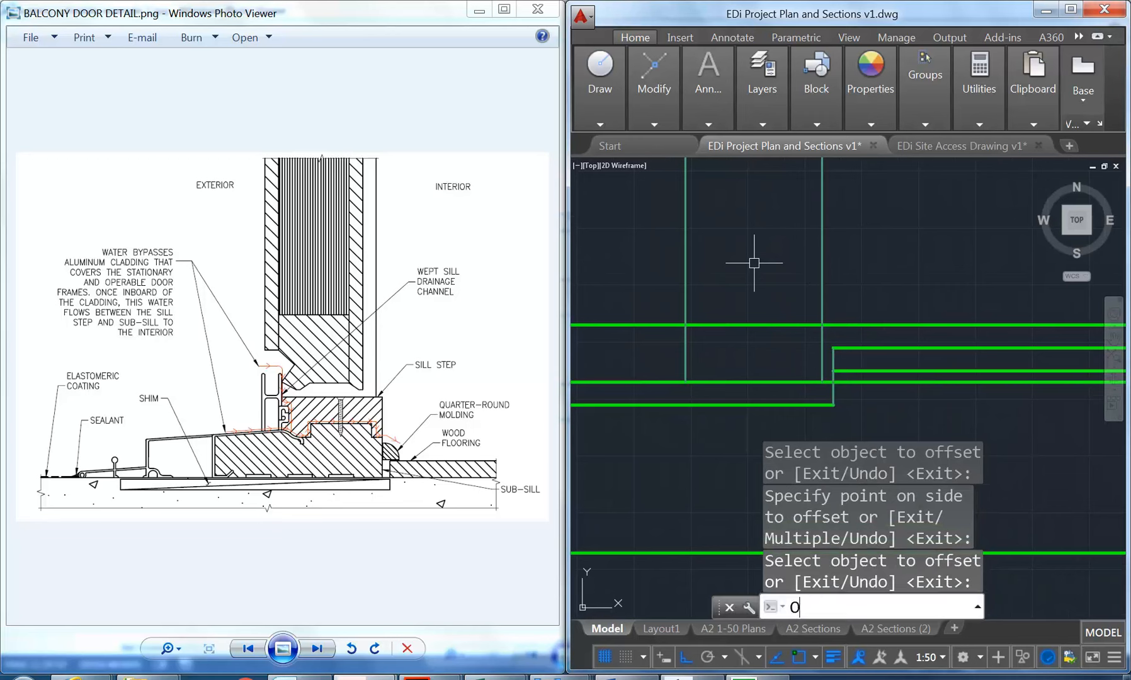
{"action": "key", "text": "Return"}
{"action": "type", "text": "20"}
{"action": "key", "text": "Return"}
{"action": "left_click", "coordinate": [787, 321]}
{"action": "left_click", "coordinate": [785, 253]}
{"action": "key", "text": "Return"}
Offset the wall's inner line 15 towards the exterior for the sill step.
{"action": "key", "text": "Return"}
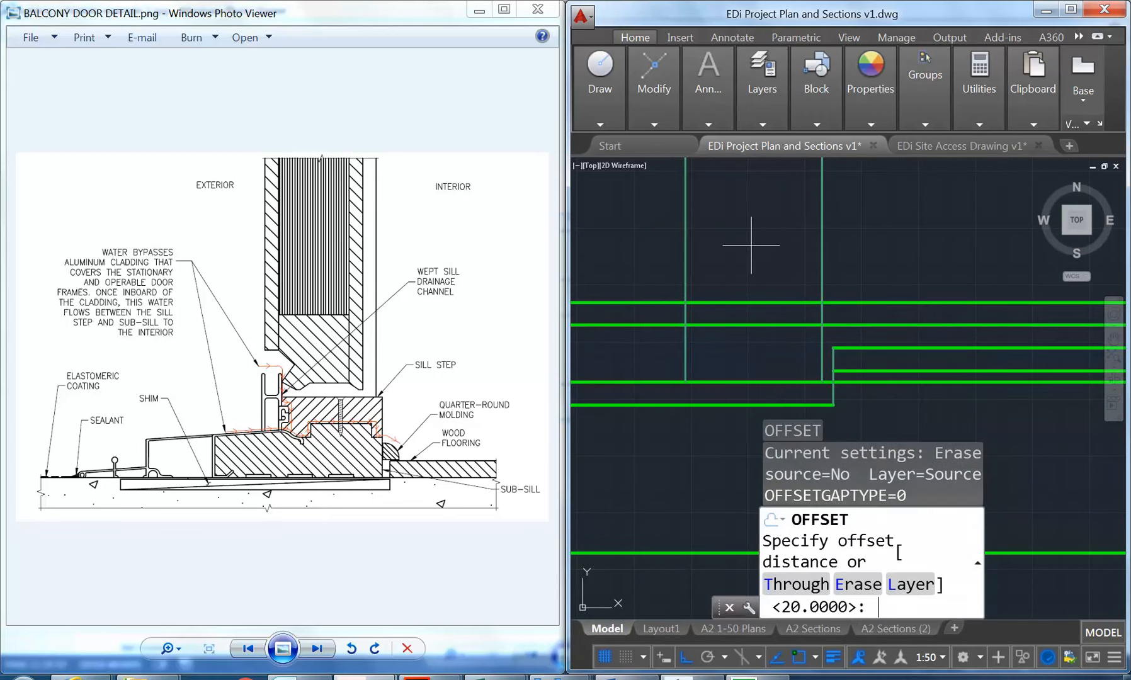
{"action": "type", "text": "15"}
{"action": "key", "text": "Return"}
{"action": "left_click", "coordinate": [823, 263]}
{"action": "left_click", "coordinate": [735, 260]}
Fillet the wall's inner line with the lower sill line to form the sill's interior corner.
{"action": "type", "text": "F"}
{"action": "key", "text": "Return"}
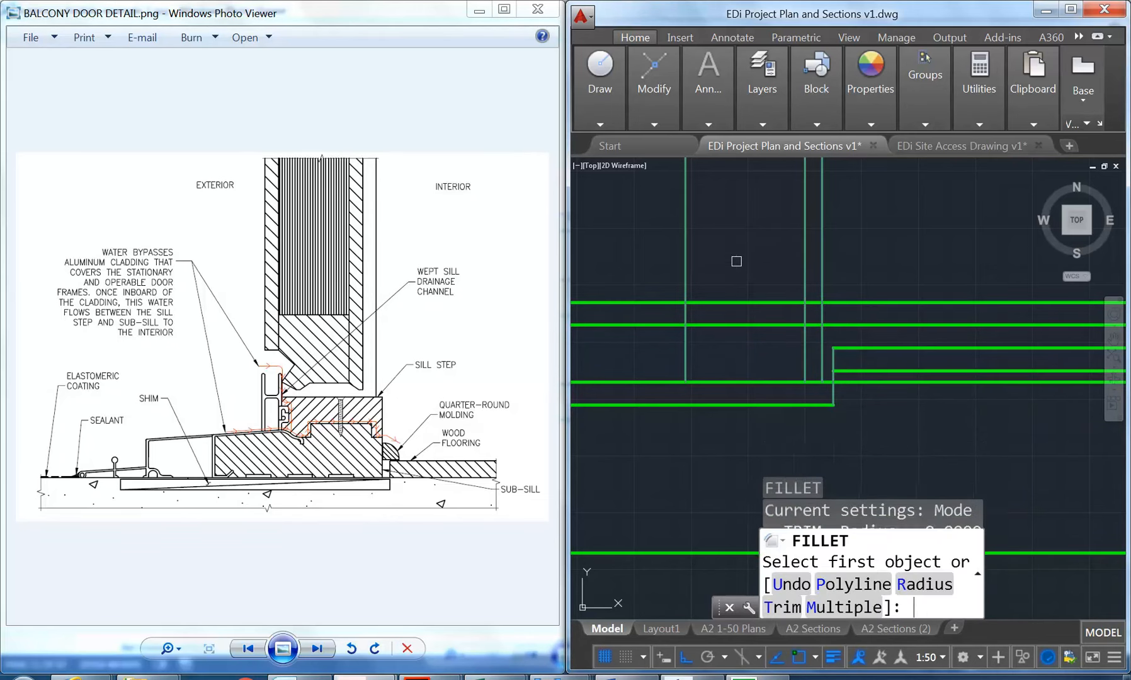
{"action": "left_click", "coordinate": [818, 343]}
{"action": "left_click", "coordinate": [810, 322]}
Fillet the 15 offset line with the lower and upper sill lines to form the stepped sill profile.
{"action": "key", "text": "Return"}
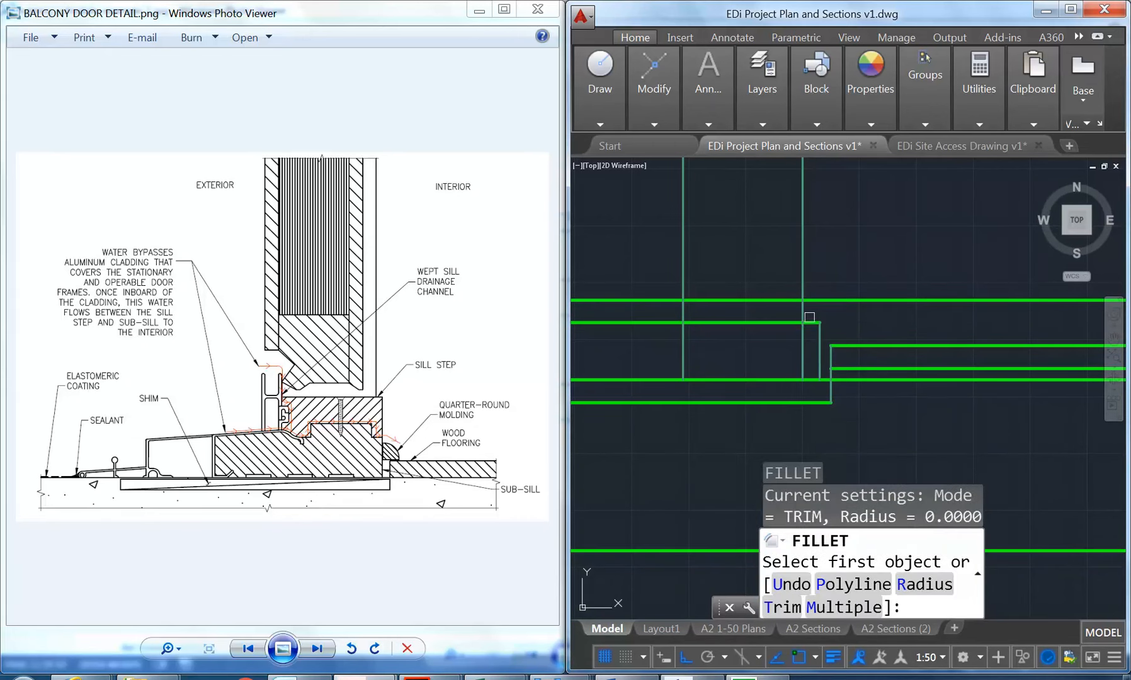
{"action": "left_click", "coordinate": [803, 317]}
{"action": "left_click", "coordinate": [803, 311]}
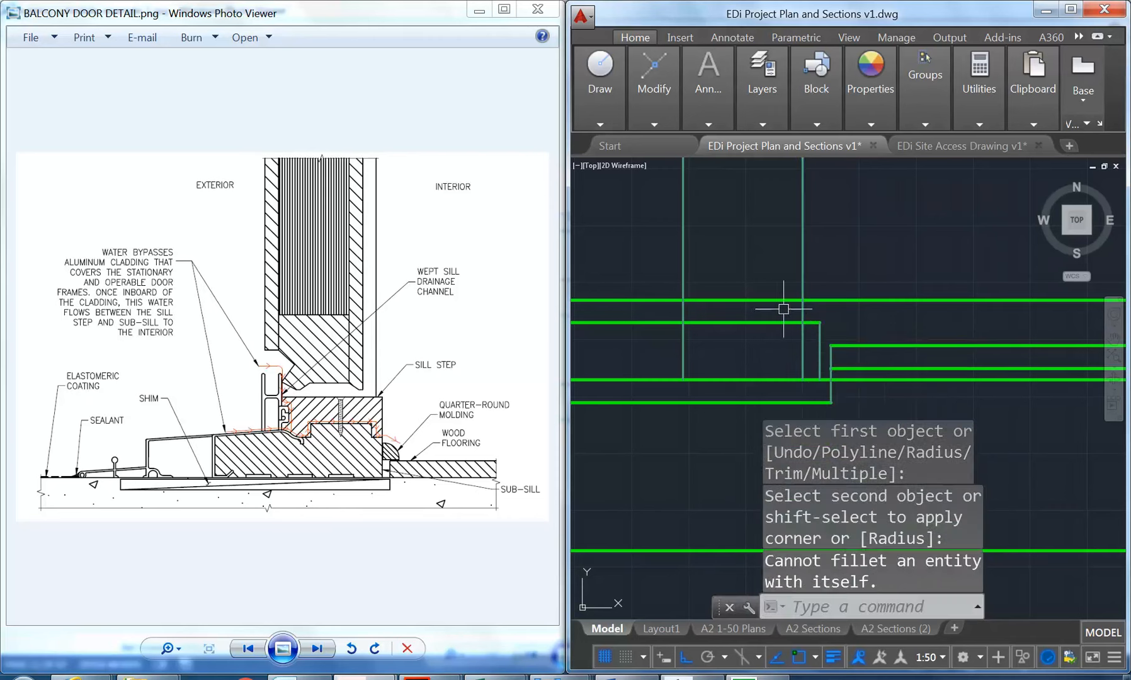
{"action": "key", "text": "Return"}
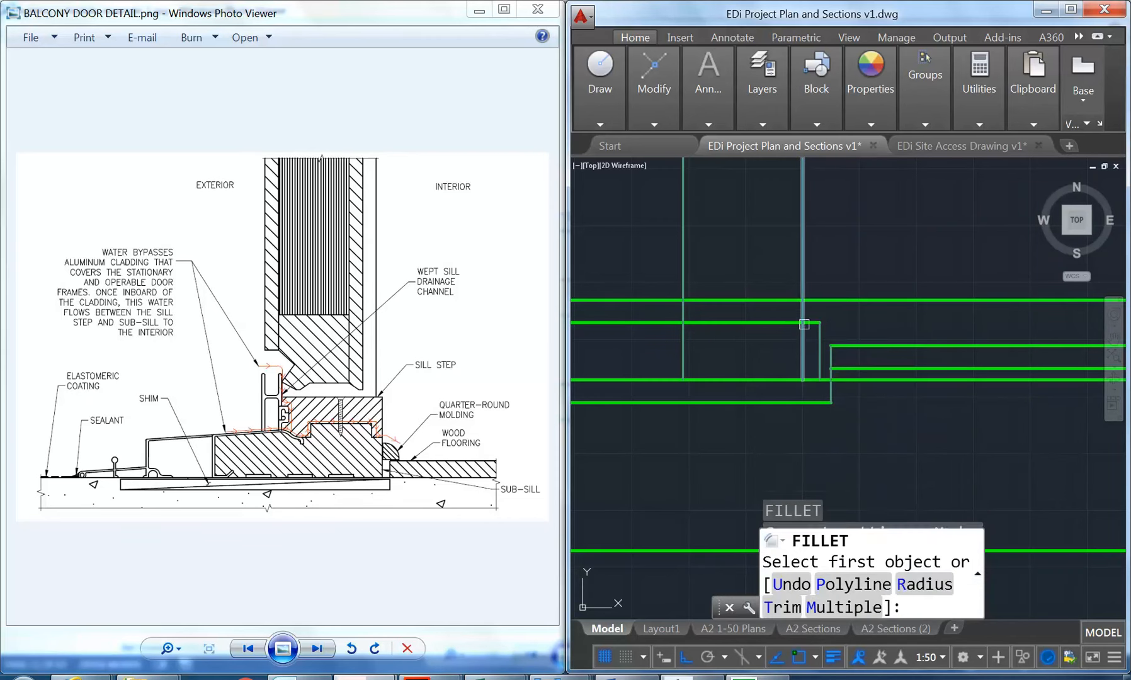
{"action": "left_click", "coordinate": [799, 323]}
{"action": "left_click", "coordinate": [804, 309]}
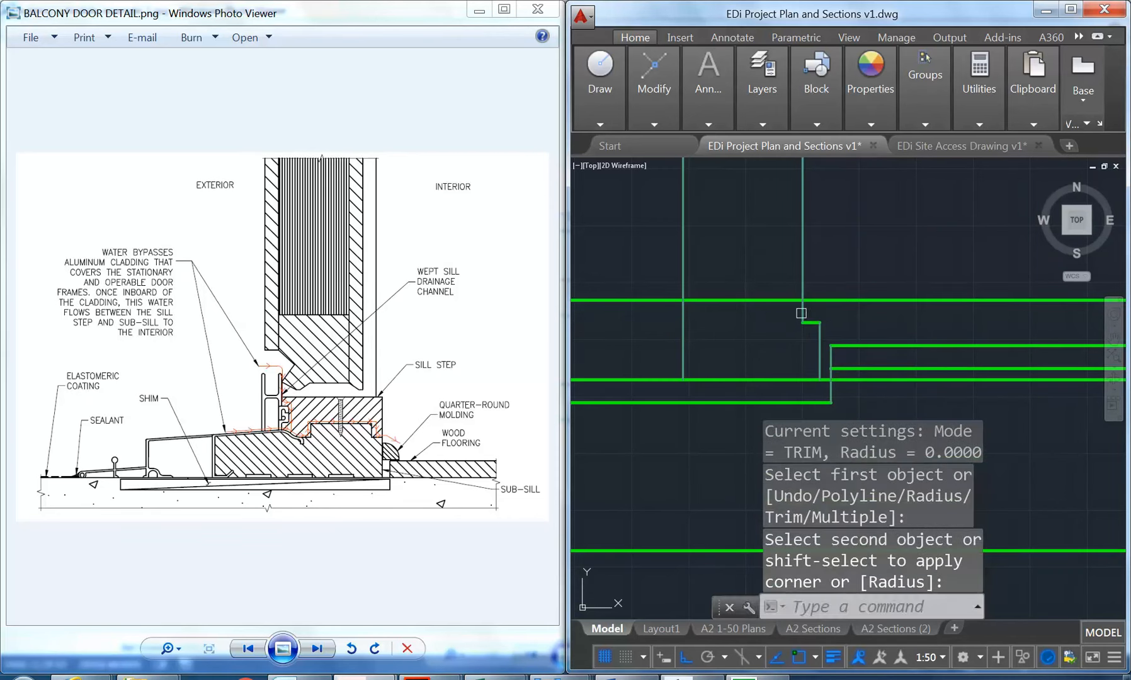
{"action": "key", "text": "Return"}
{"action": "left_click", "coordinate": [787, 301]}
{"action": "left_click", "coordinate": [802, 312]}
{"action": "scroll", "coordinate": [744, 290], "scroll_direction": "down", "scroll_amount": 3}
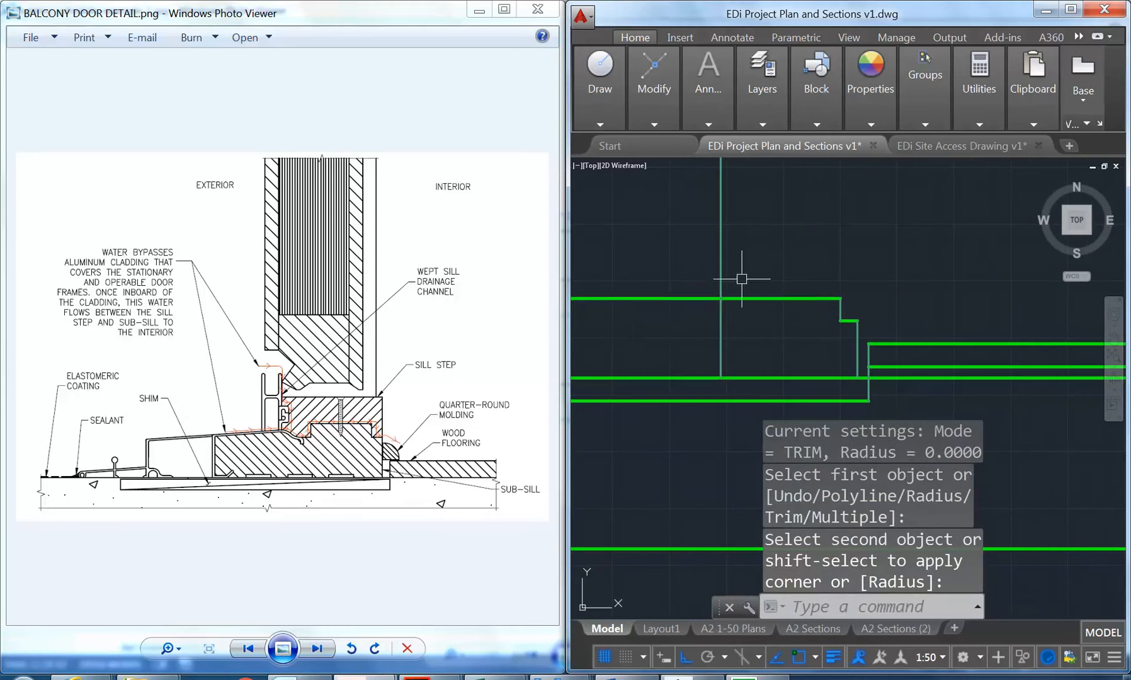
{"action": "scroll", "coordinate": [747, 318], "scroll_direction": "up", "scroll_amount": 3}
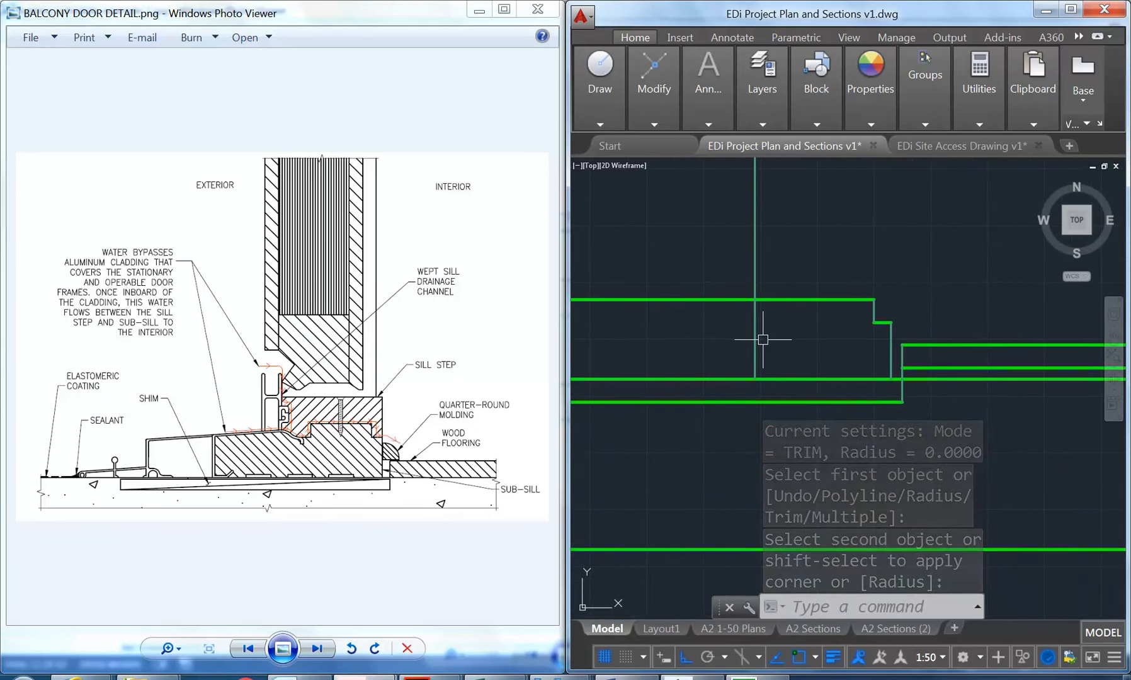
Look through the layer list for a layer suited to the door sill lines.
{"action": "middle_click_drag", "start_coordinate": [768, 329], "coordinate": [796, 316]}
{"action": "left_click", "coordinate": [752, 101]}
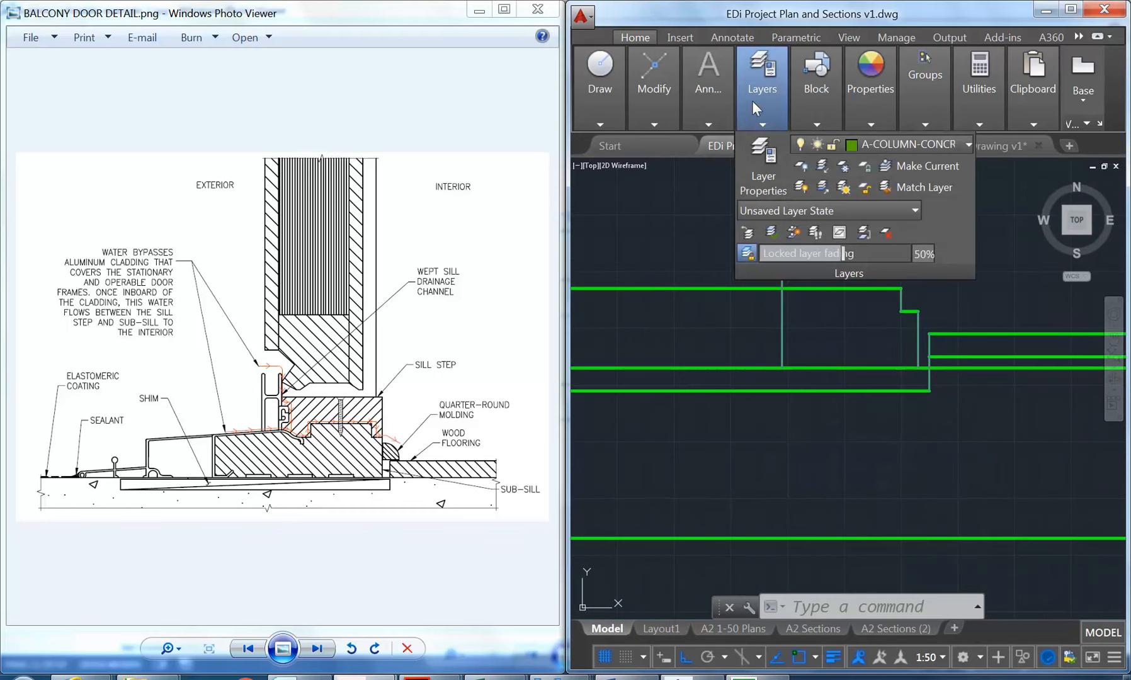
{"action": "left_click", "coordinate": [861, 147]}
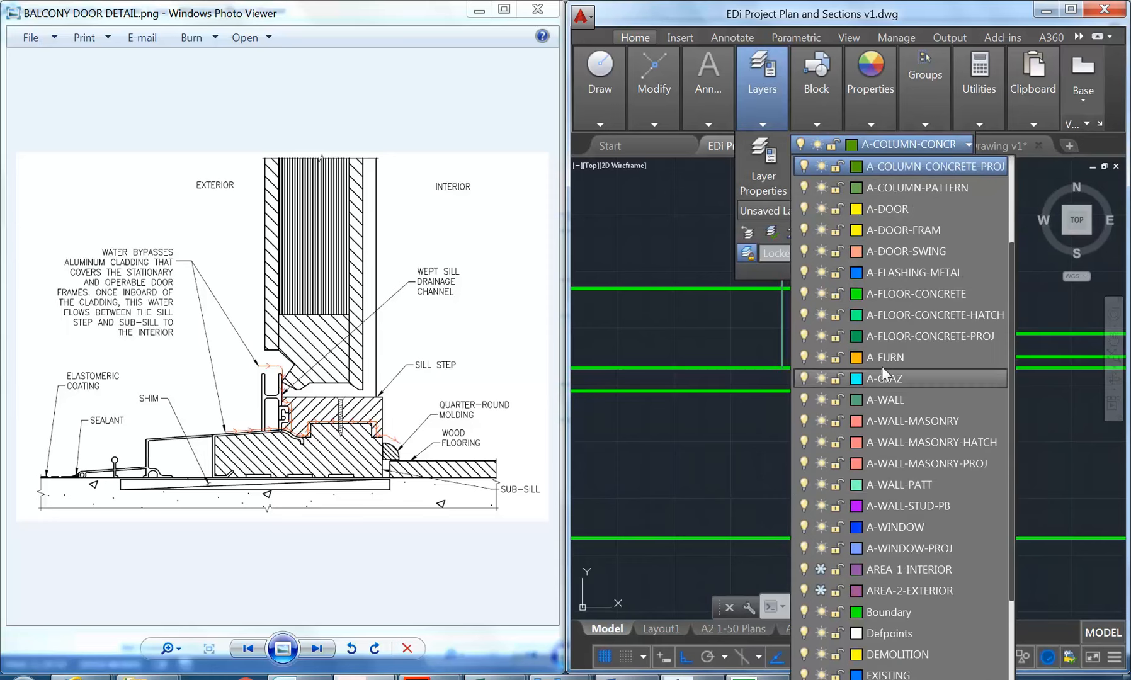
{"action": "scroll", "coordinate": [882, 366], "scroll_direction": "down", "scroll_amount": 2}
{"action": "scroll", "coordinate": [882, 367], "scroll_direction": "up", "scroll_amount": 4}
{"action": "scroll", "coordinate": [882, 367], "scroll_direction": "down", "scroll_amount": 2}
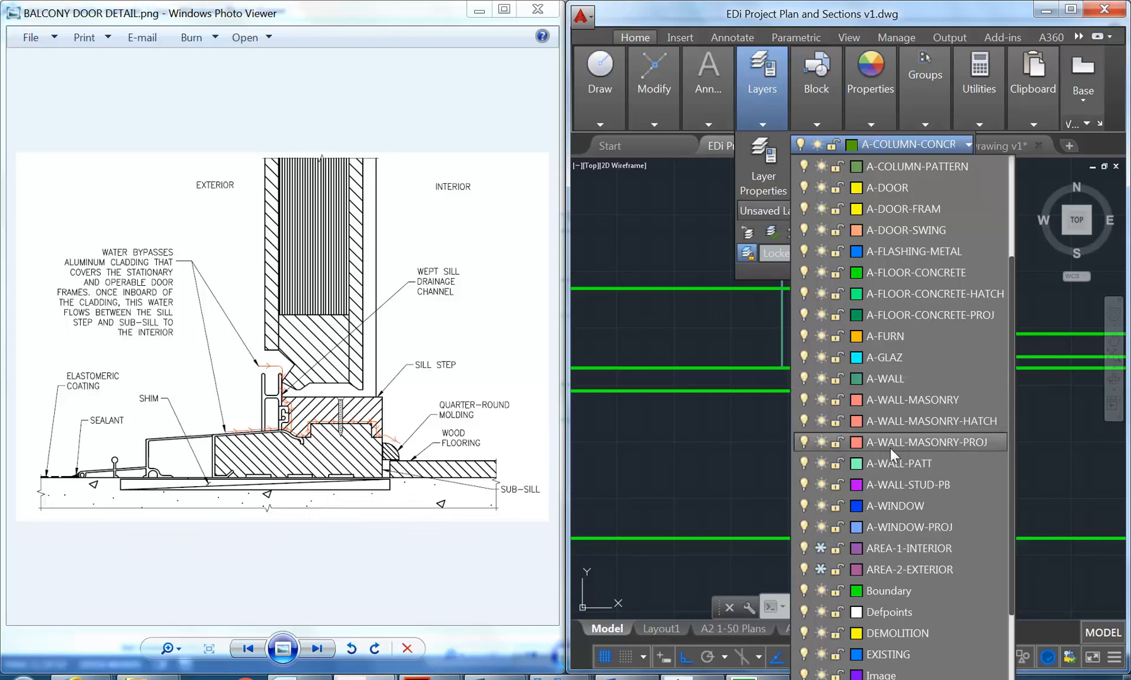
{"action": "scroll", "coordinate": [898, 343], "scroll_direction": "up", "scroll_amount": 2}
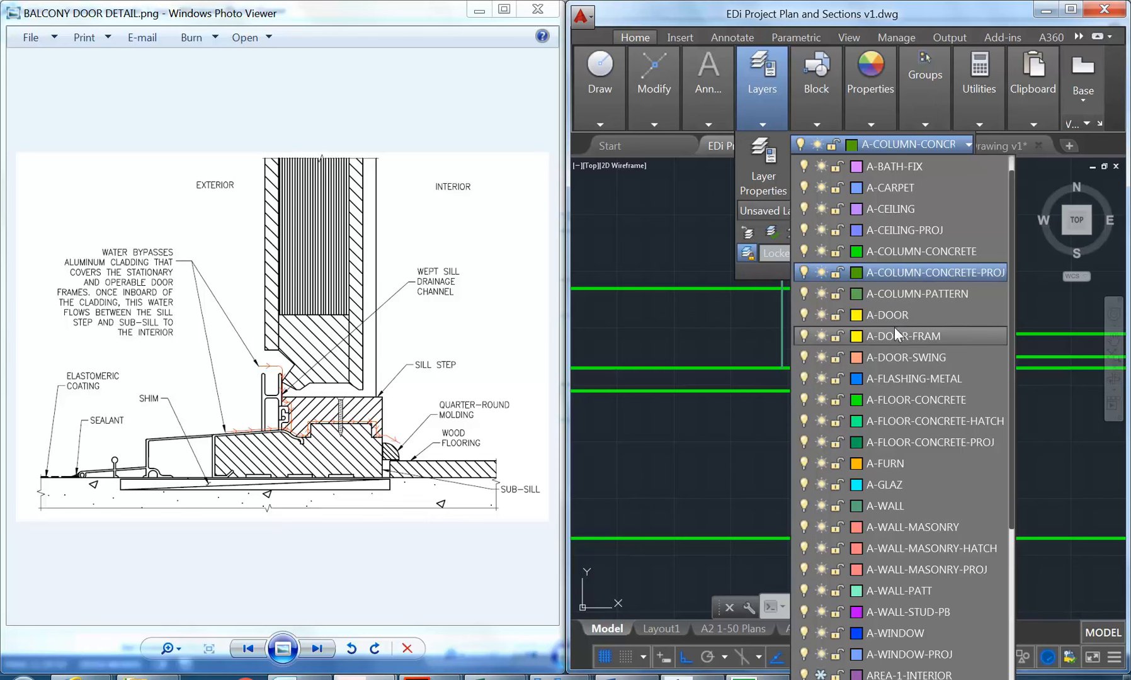
Rename the layer A-DOOR-FRAM as A-DOOR-FRAM-TIMBER in the layer properties.
{"action": "left_click", "coordinate": [766, 156]}
{"action": "left_click", "coordinate": [766, 156]}
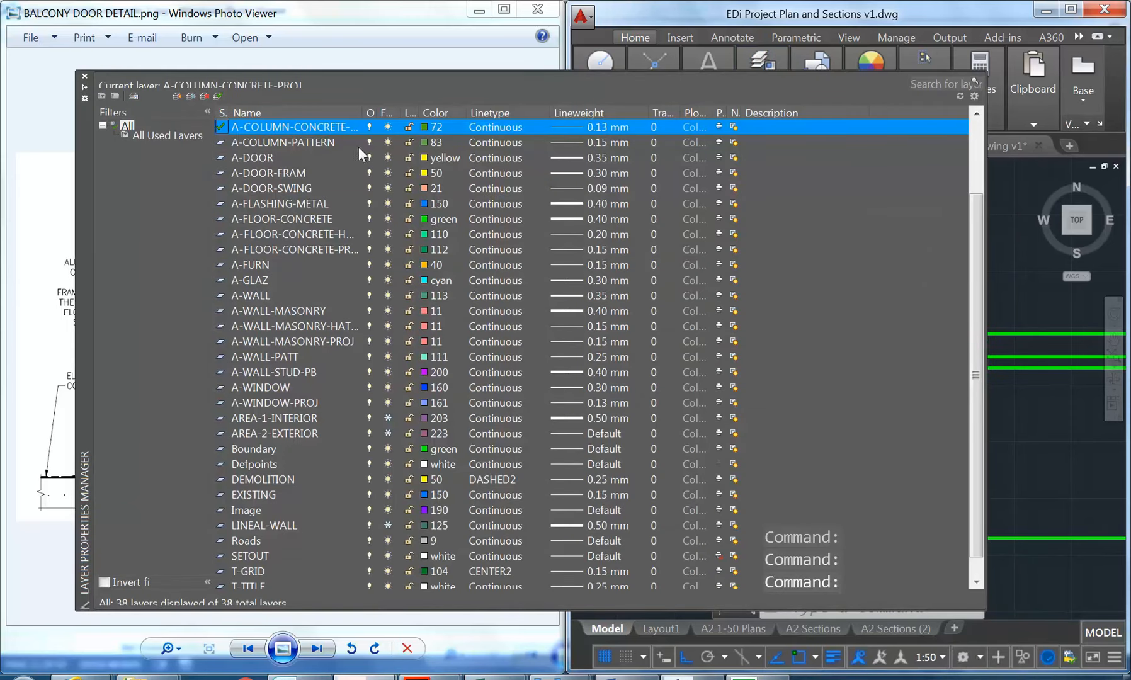
{"action": "left_click_drag", "start_coordinate": [368, 117], "coordinate": [447, 117]}
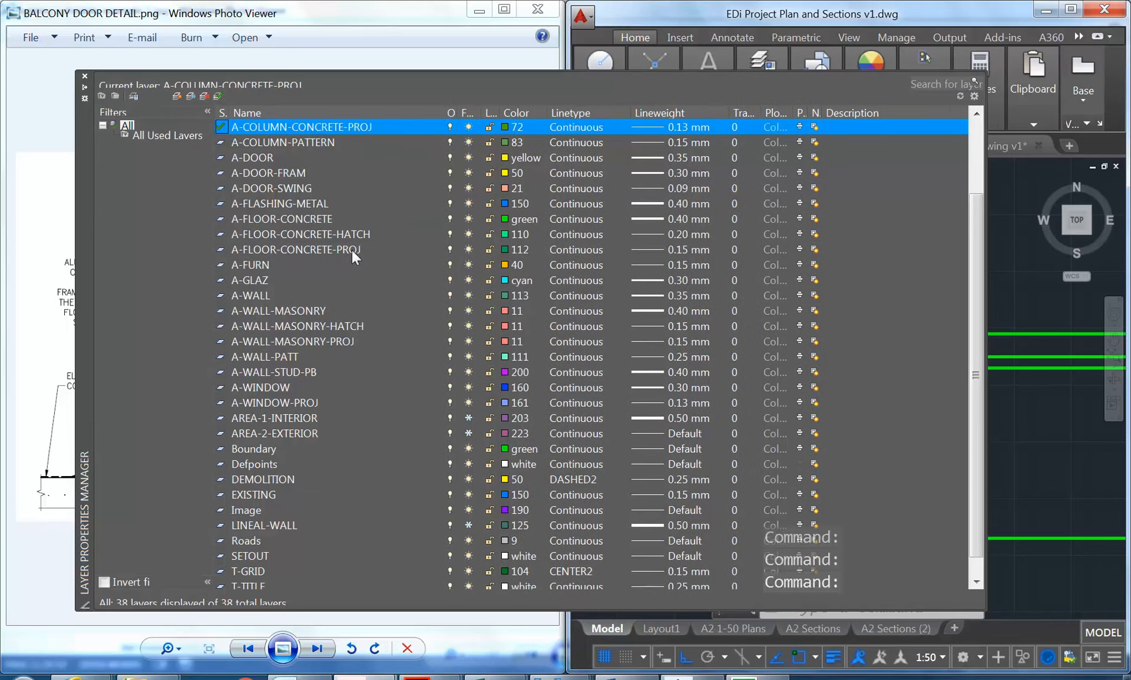
{"action": "left_click", "coordinate": [250, 173]}
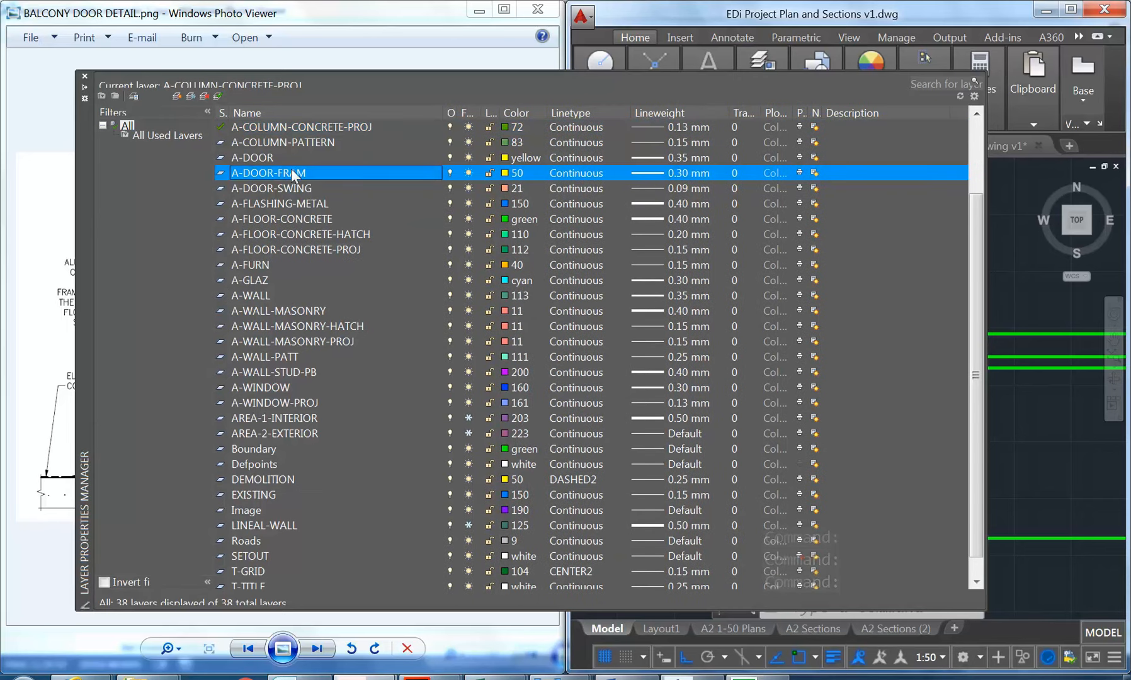
{"action": "left_click", "coordinate": [323, 178]}
{"action": "key", "text": "End"}
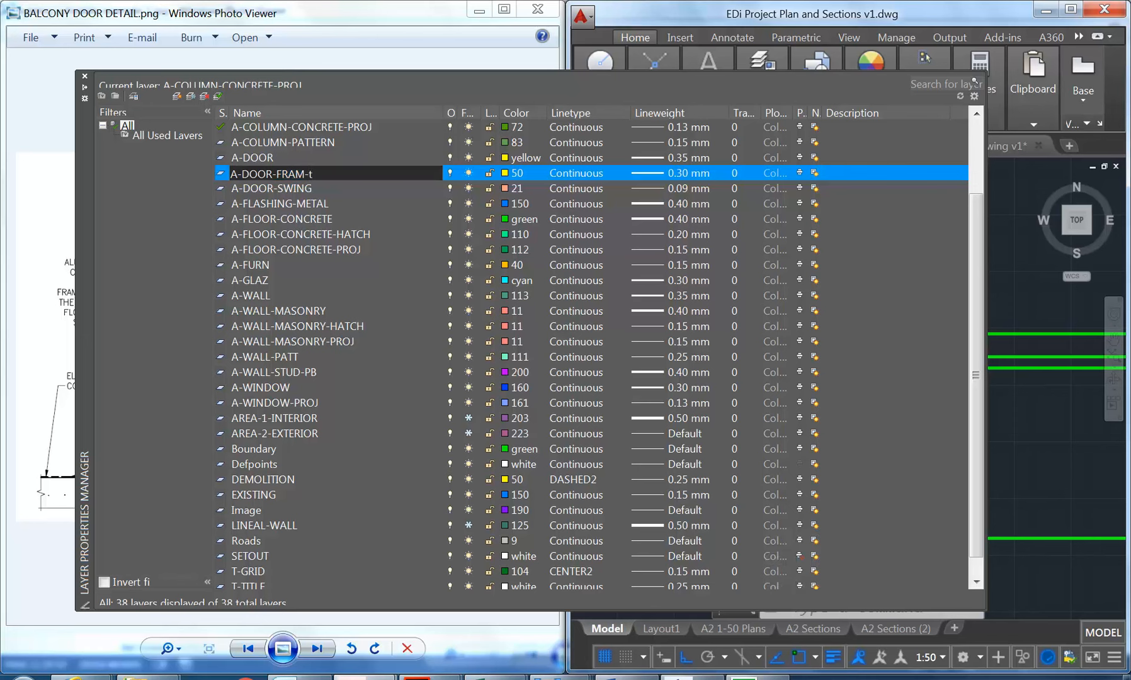
{"action": "type", "text": "-timber"}
{"action": "key", "text": "BackSpace"}
{"action": "key", "text": "BackSpace"}
{"action": "key", "text": "BackSpace"}
{"action": "key", "text": "BackSpace"}
{"action": "type", "text": "MBERT"}
{"action": "key", "text": "Return"}
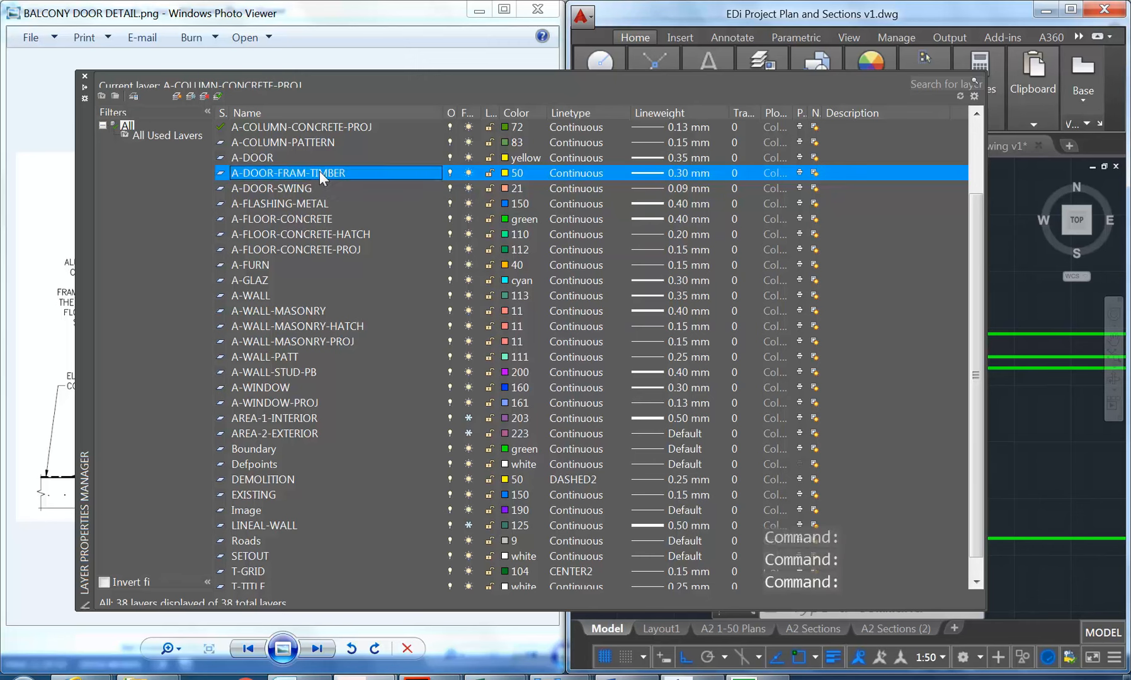
Create a new layer named A-DOOR-TIMBER-HATCH based on the timber door frame layer.
{"action": "key", "text": "alt+n"}
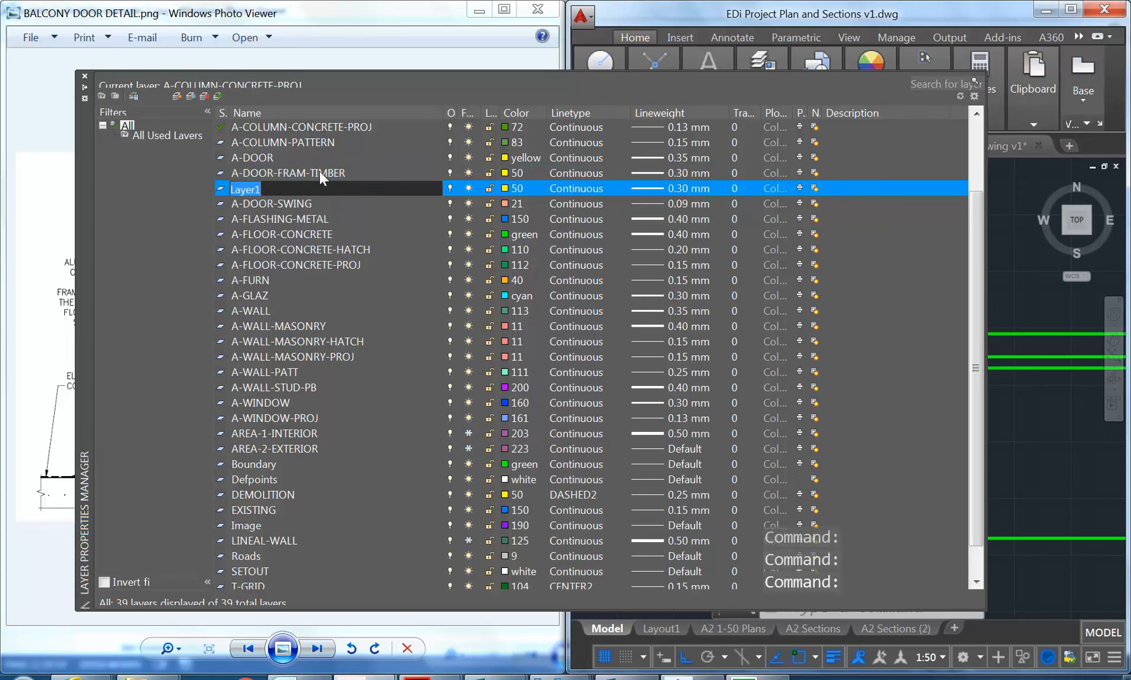
{"action": "type", "text": "a"}
{"action": "type", "text": "A-"}
{"action": "type", "text": "DOOR"}
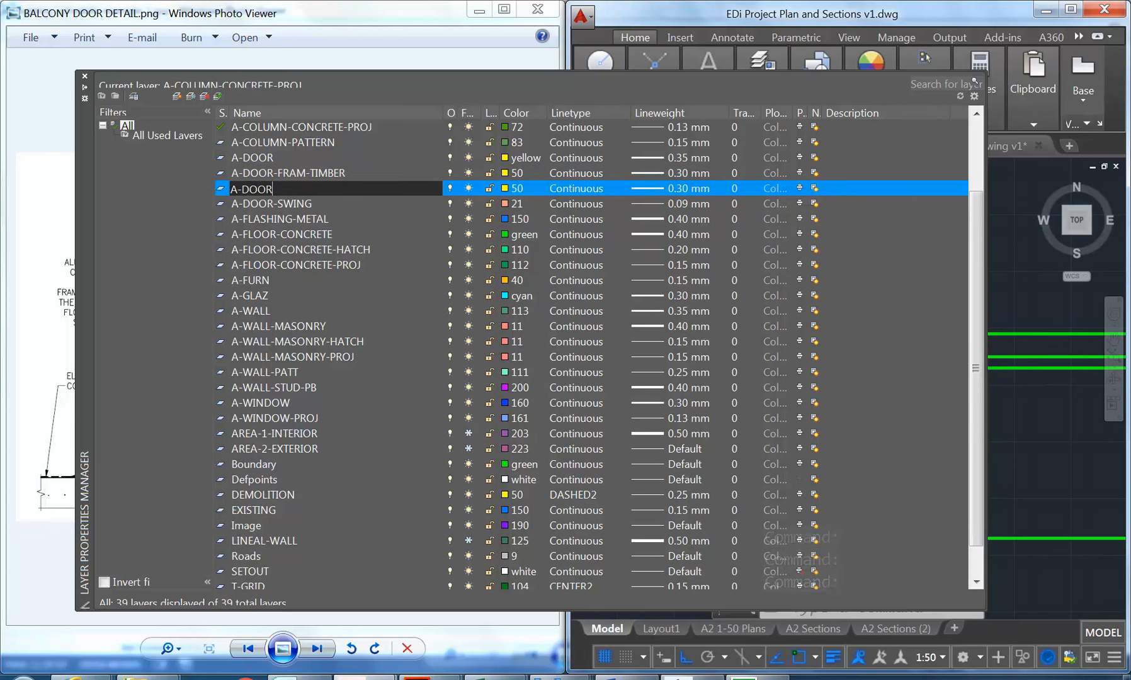
{"action": "type", "text": "-TIMBER-HATCH"}
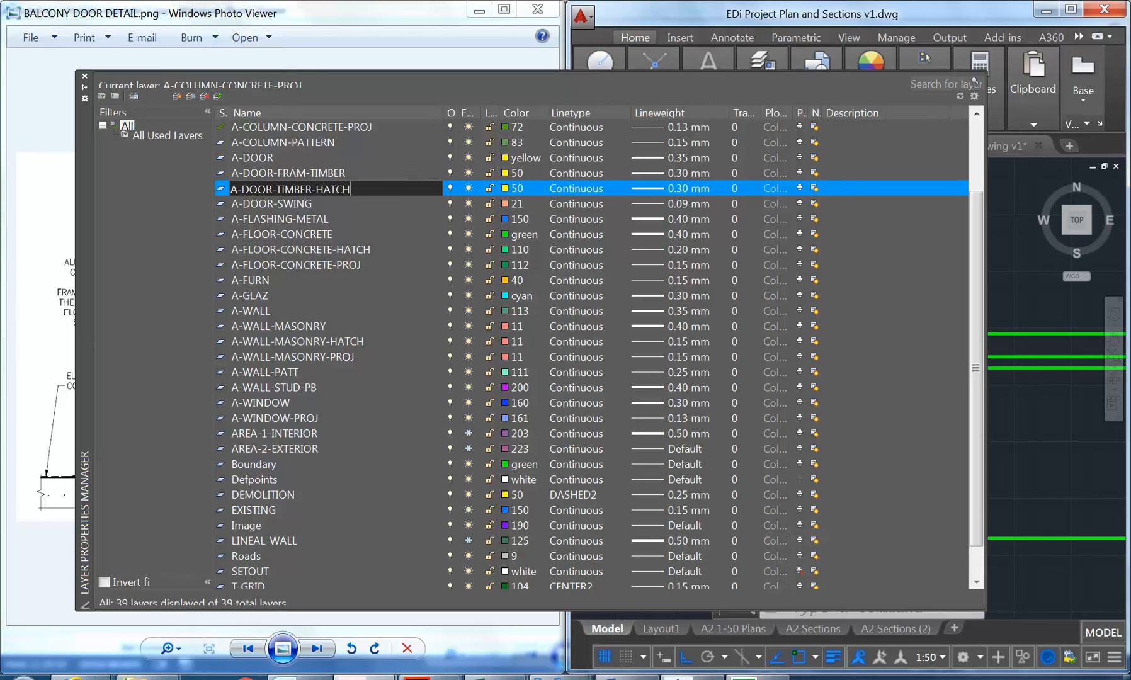
{"action": "key", "text": "Return"}
Create another layer named A-DOOR-FRAM-METAL for the metal door frame parts.
{"action": "key", "text": "Return"}
{"action": "type", "text": "A"}
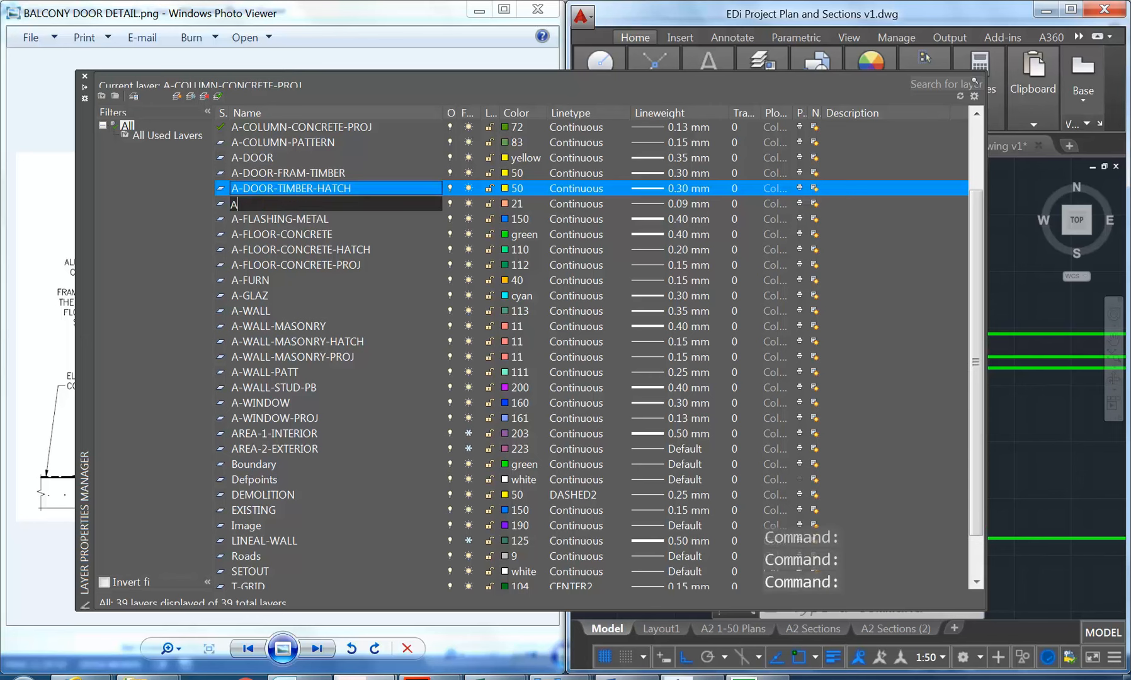
{"action": "type", "text": "-DOOR-FRAM"}
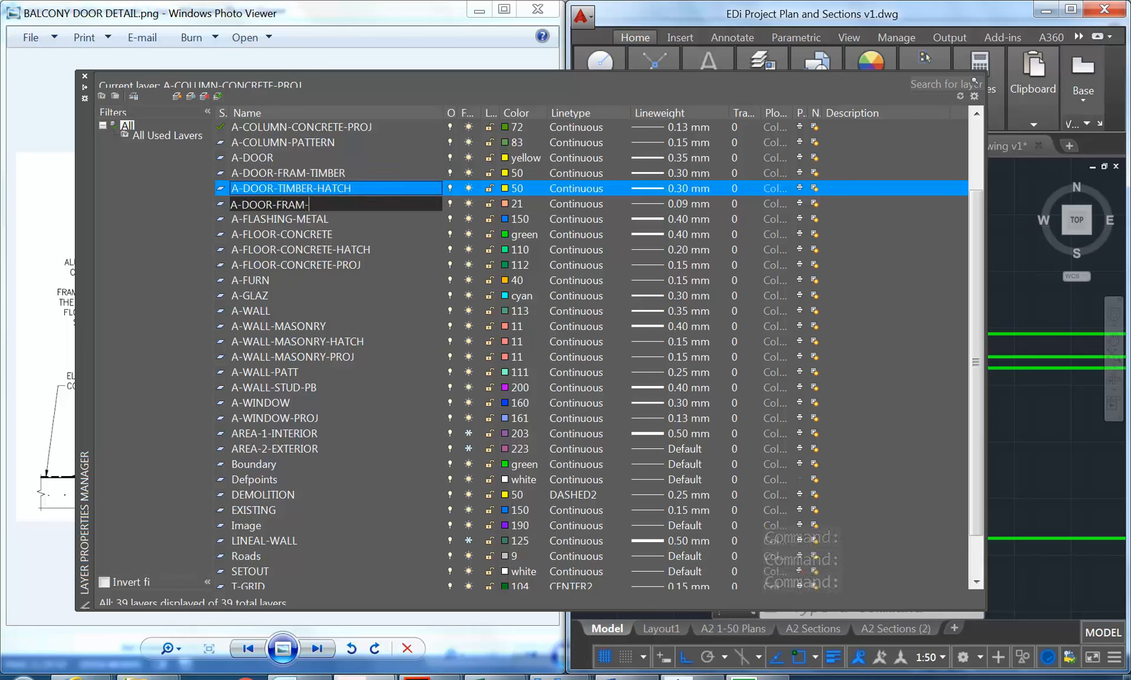
{"action": "type", "text": "-METAL"}
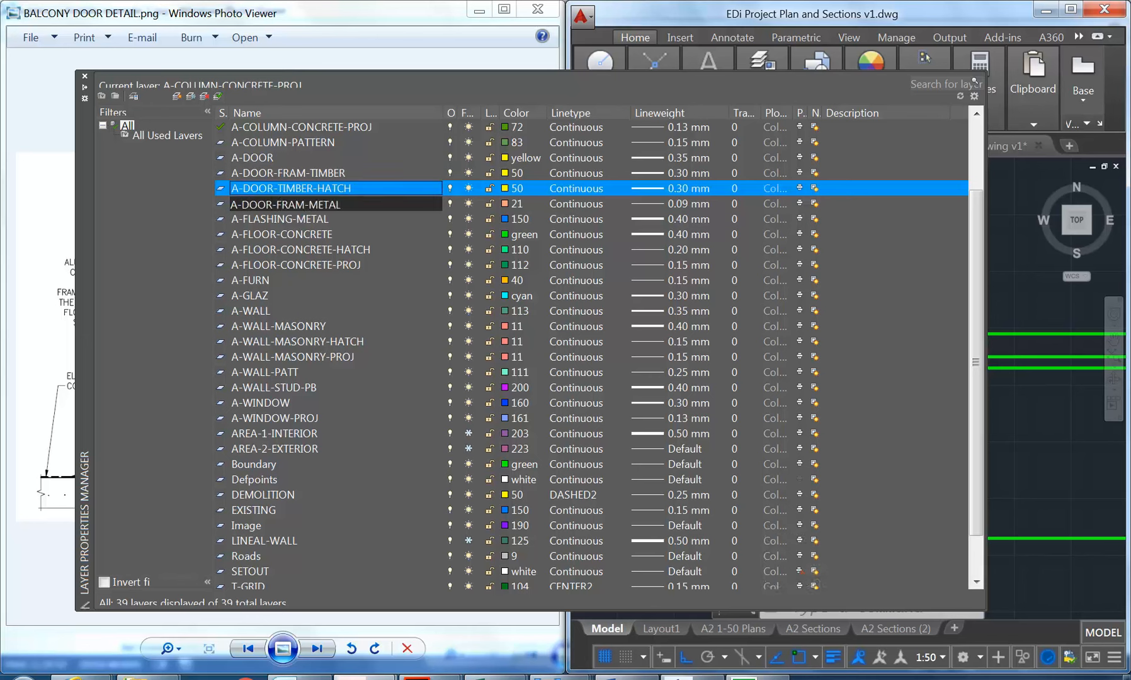
{"action": "key", "text": "Return"}
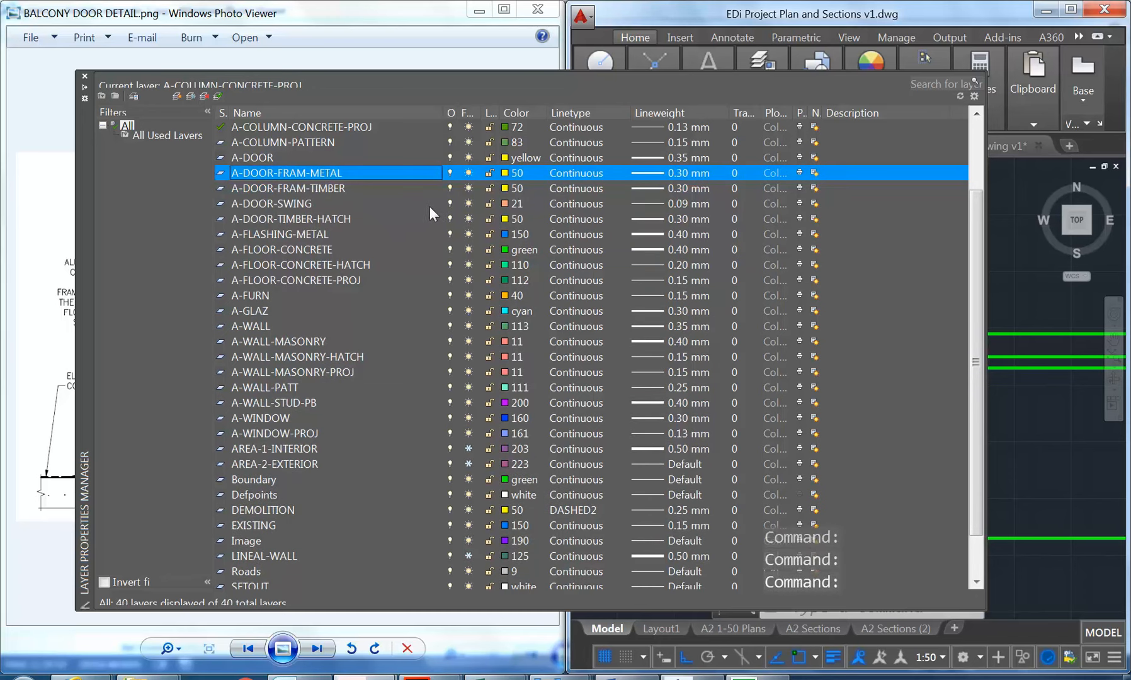
Set the A-DOOR-TIMBER-HATCH layer to color 40 and a lineweight of 0.15 mm.
{"action": "left_click", "coordinate": [287, 218]}
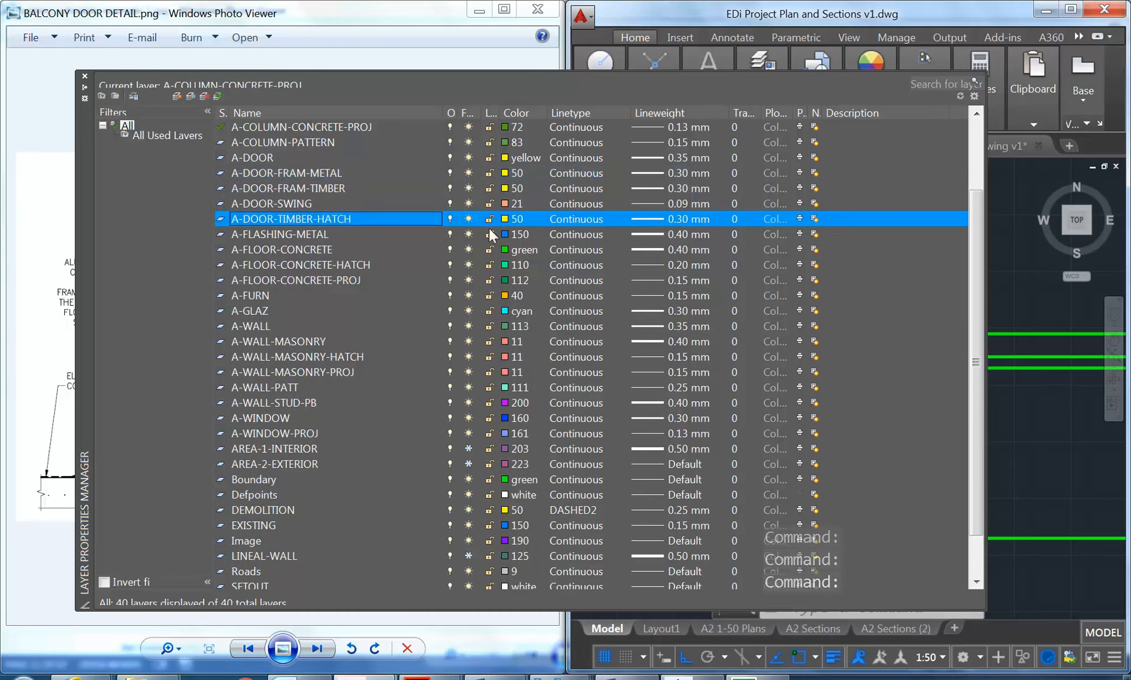
{"action": "left_click", "coordinate": [507, 217]}
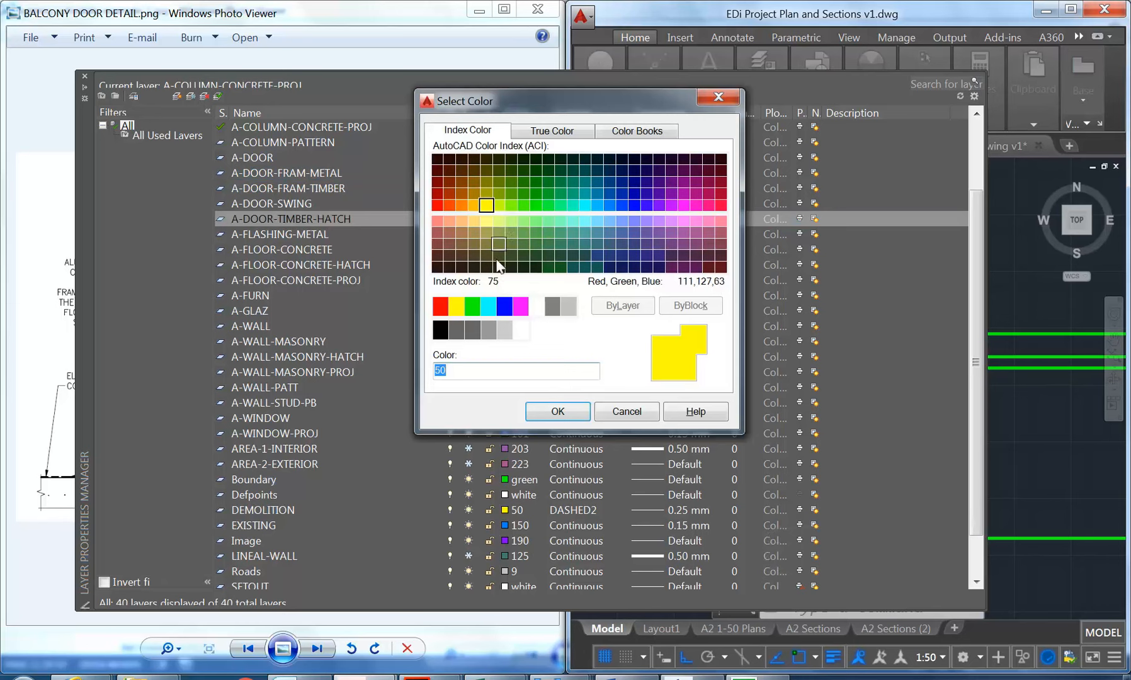
{"action": "left_click", "coordinate": [474, 206]}
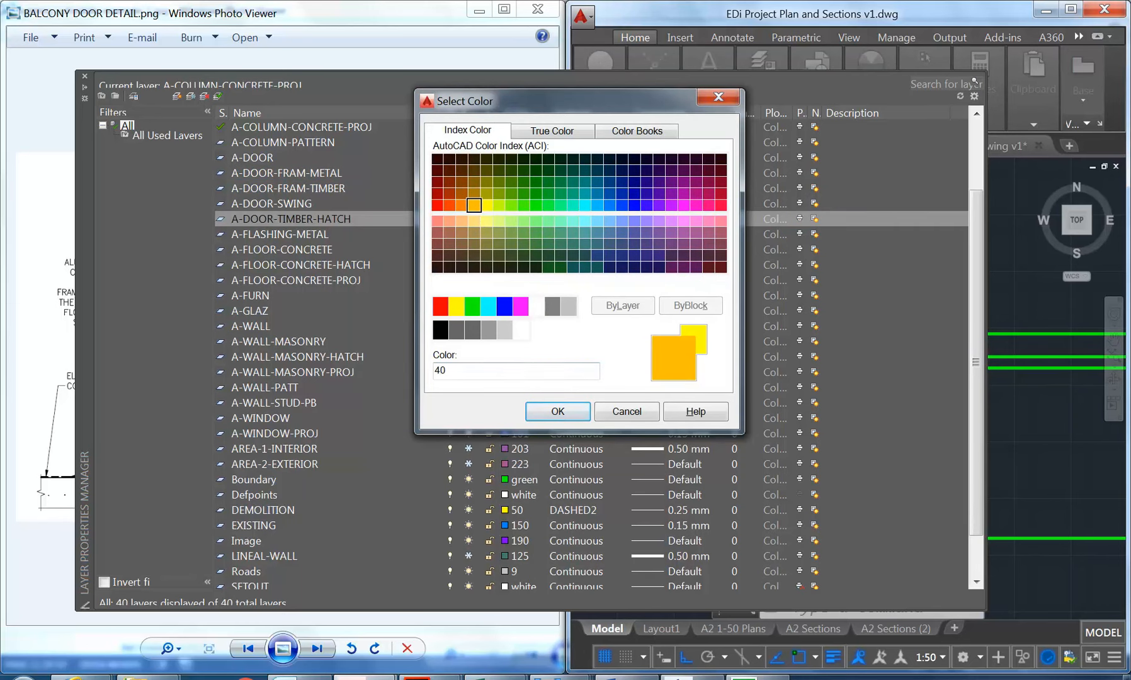
{"action": "left_click", "coordinate": [553, 411]}
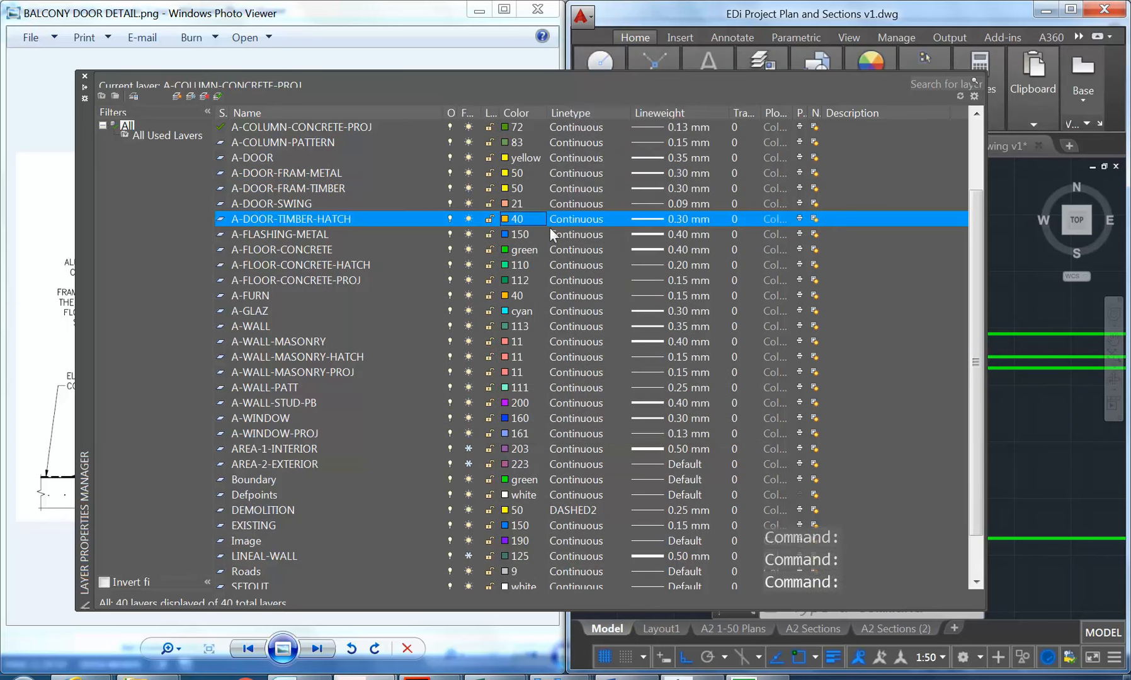
{"action": "left_click", "coordinate": [654, 217]}
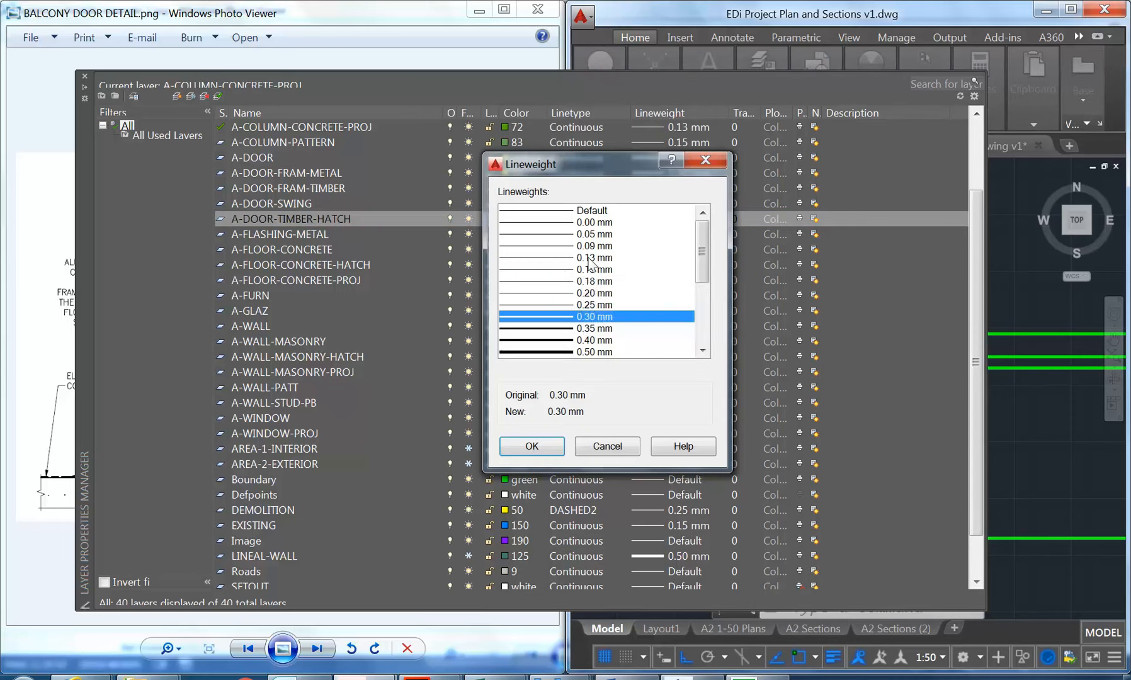
{"action": "left_click", "coordinate": [595, 269]}
{"action": "left_click", "coordinate": [539, 447]}
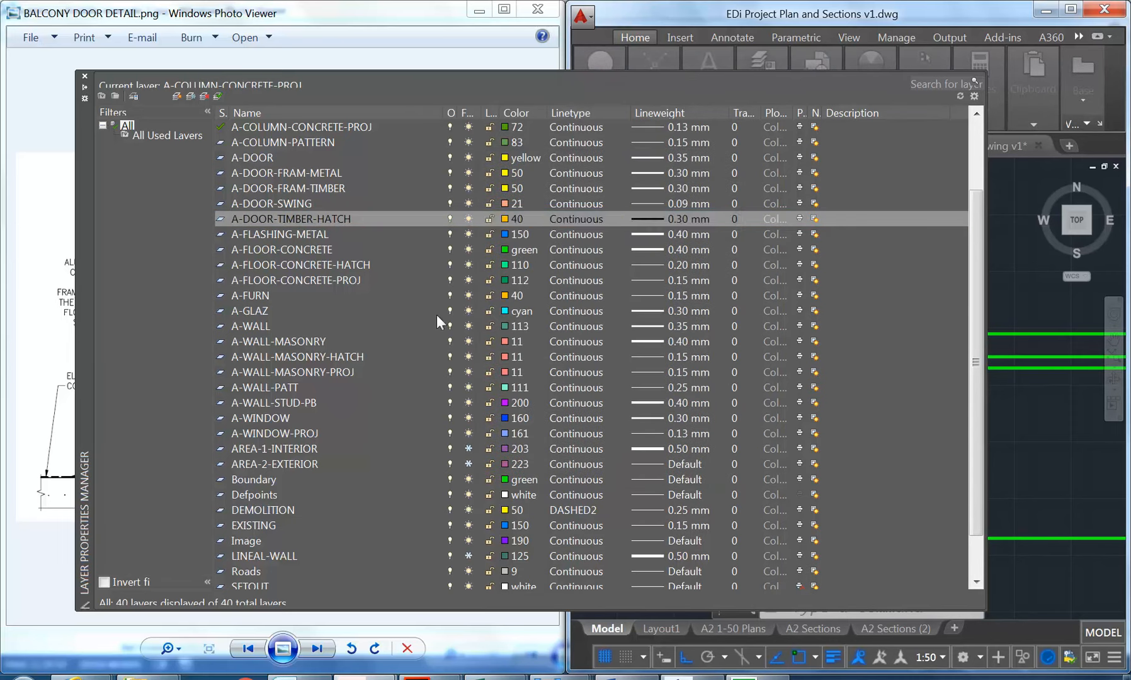
Set the A-DOOR-FRAM-METAL layer to color 160 and close the layer properties.
{"action": "left_click", "coordinate": [268, 203]}
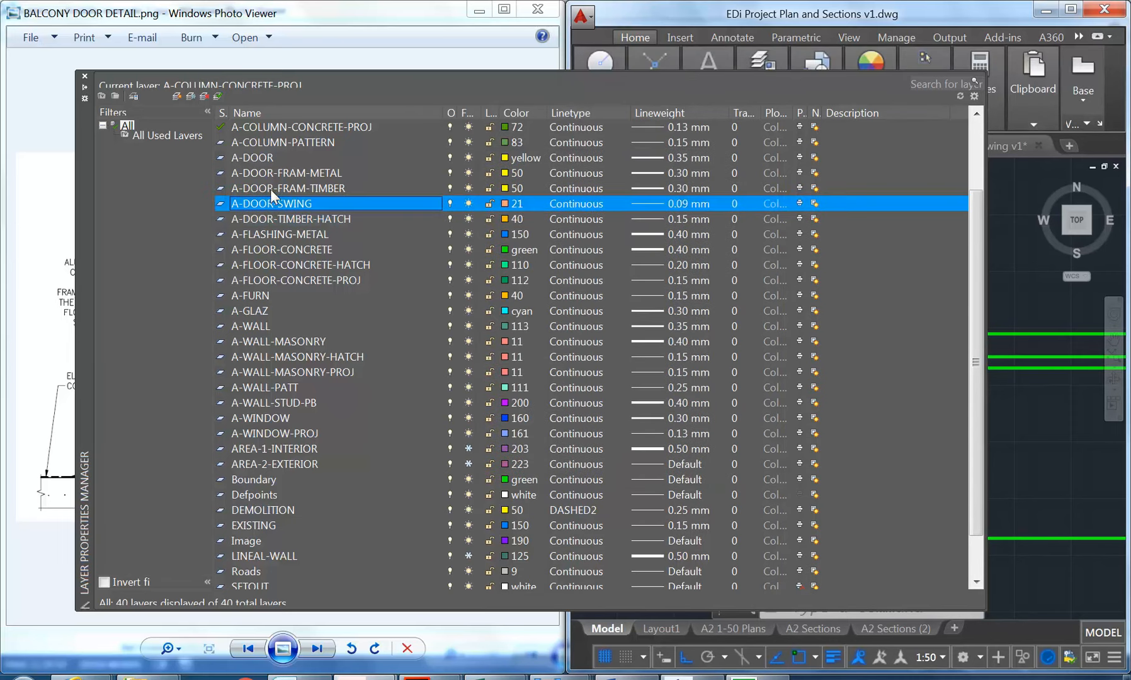
{"action": "left_click", "coordinate": [270, 188]}
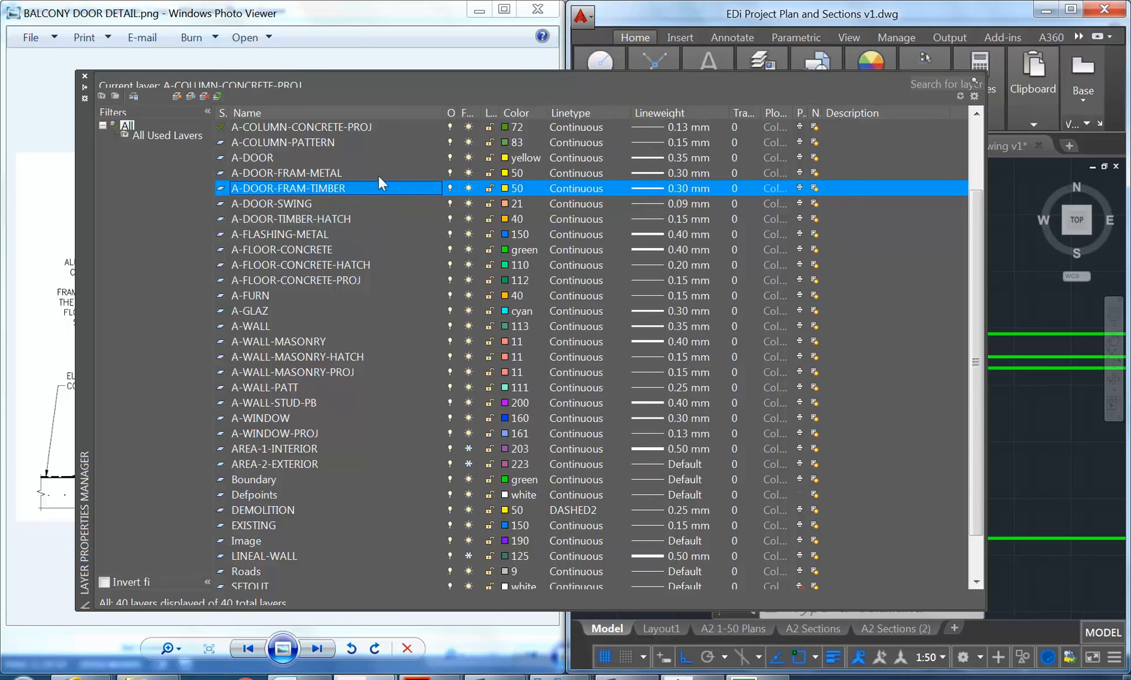
{"action": "left_click", "coordinate": [323, 172]}
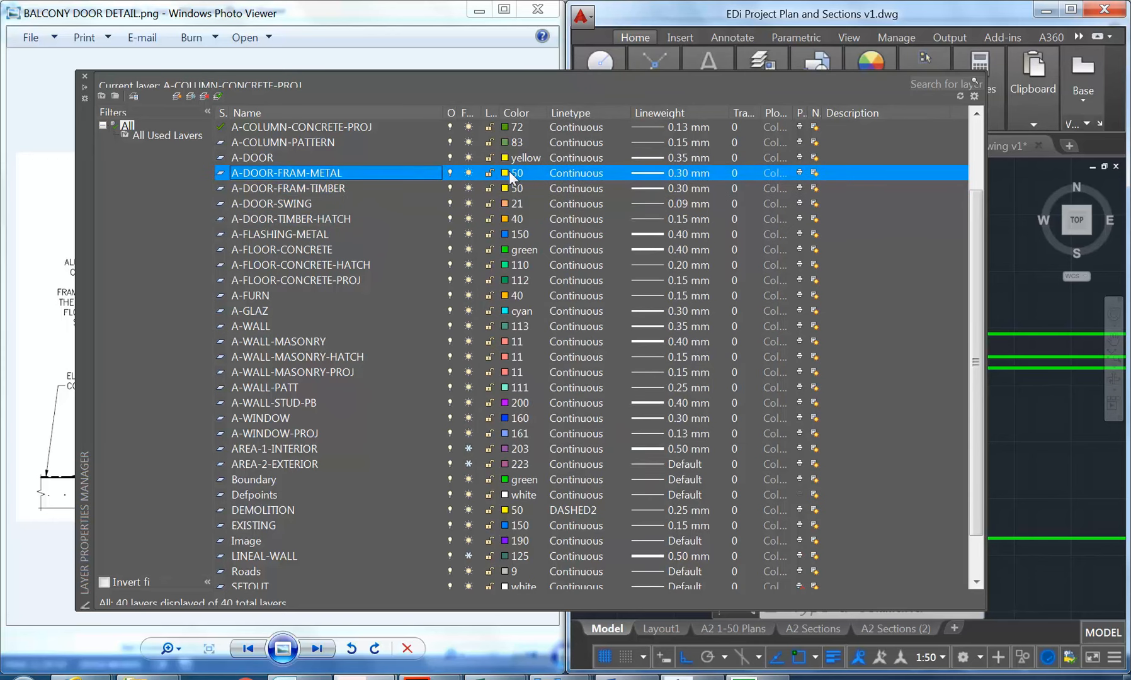
{"action": "left_click", "coordinate": [513, 172]}
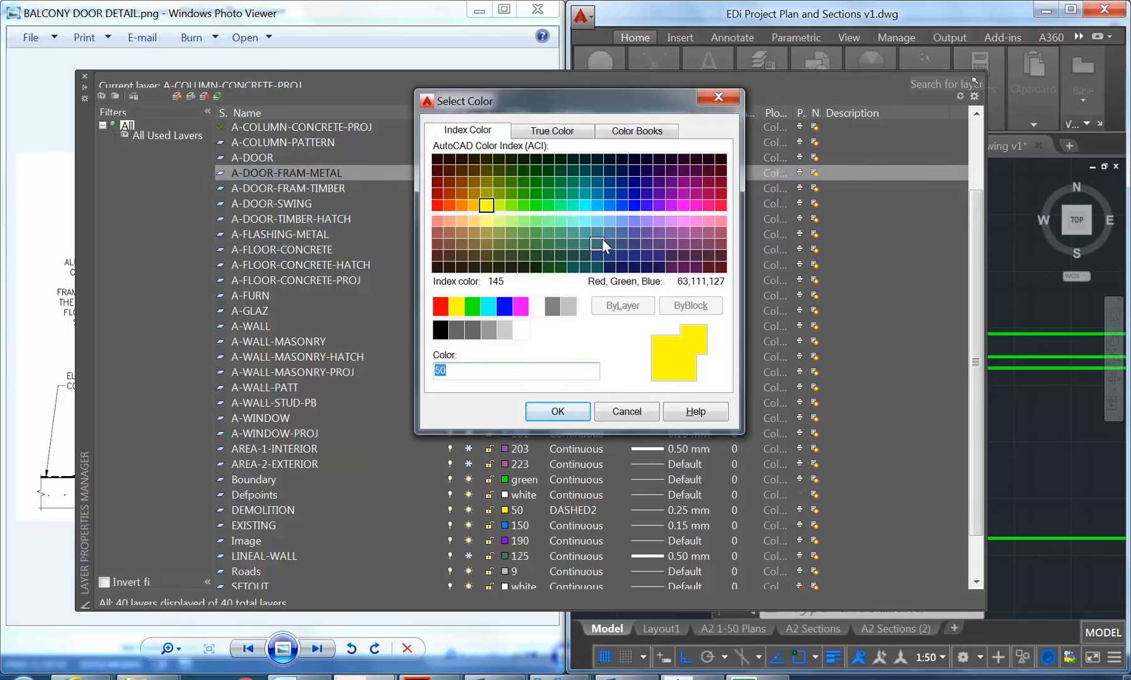
{"action": "left_click", "coordinate": [634, 253]}
{"action": "left_click", "coordinate": [634, 239]}
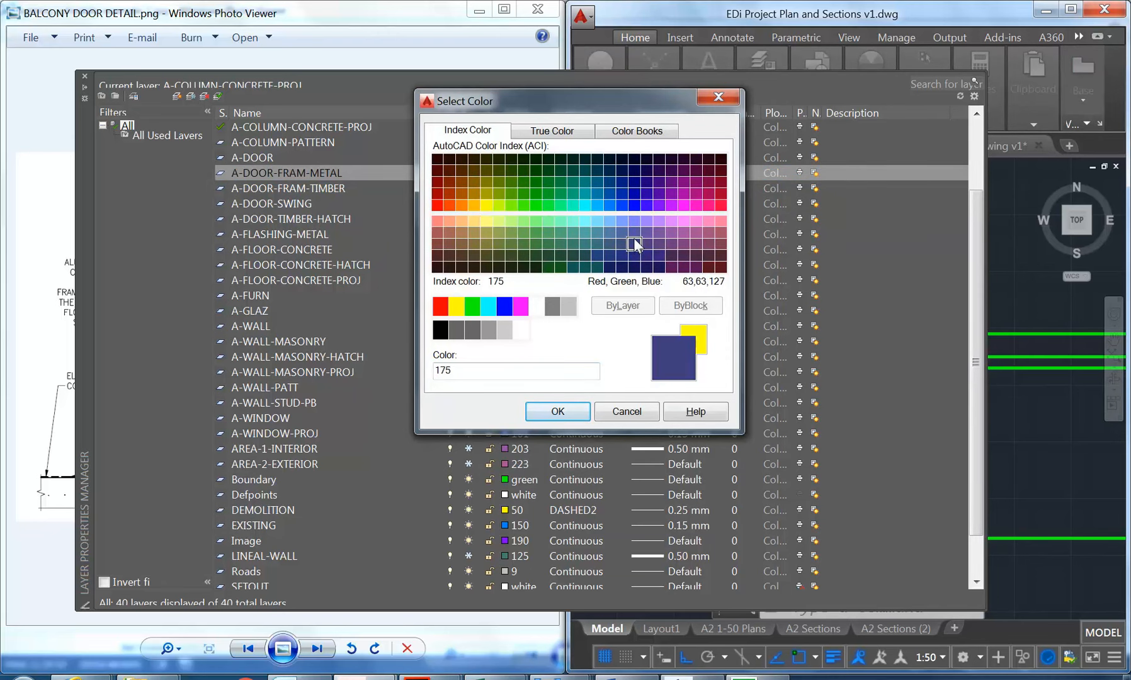
{"action": "left_click", "coordinate": [622, 205]}
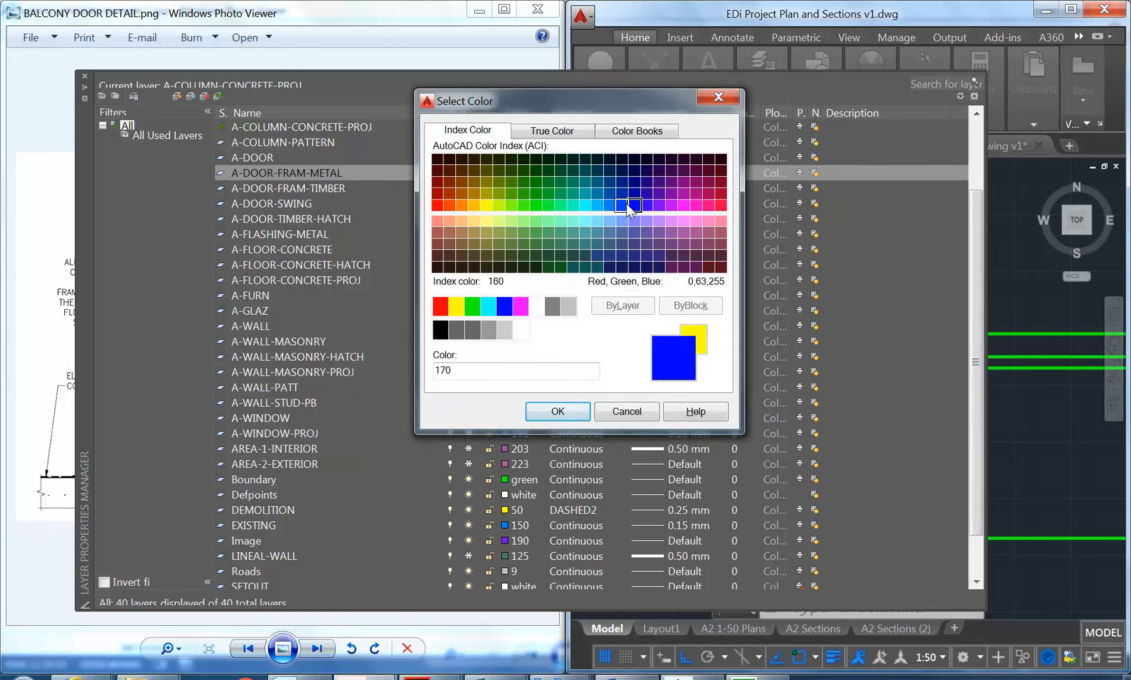
{"action": "left_click", "coordinate": [566, 412]}
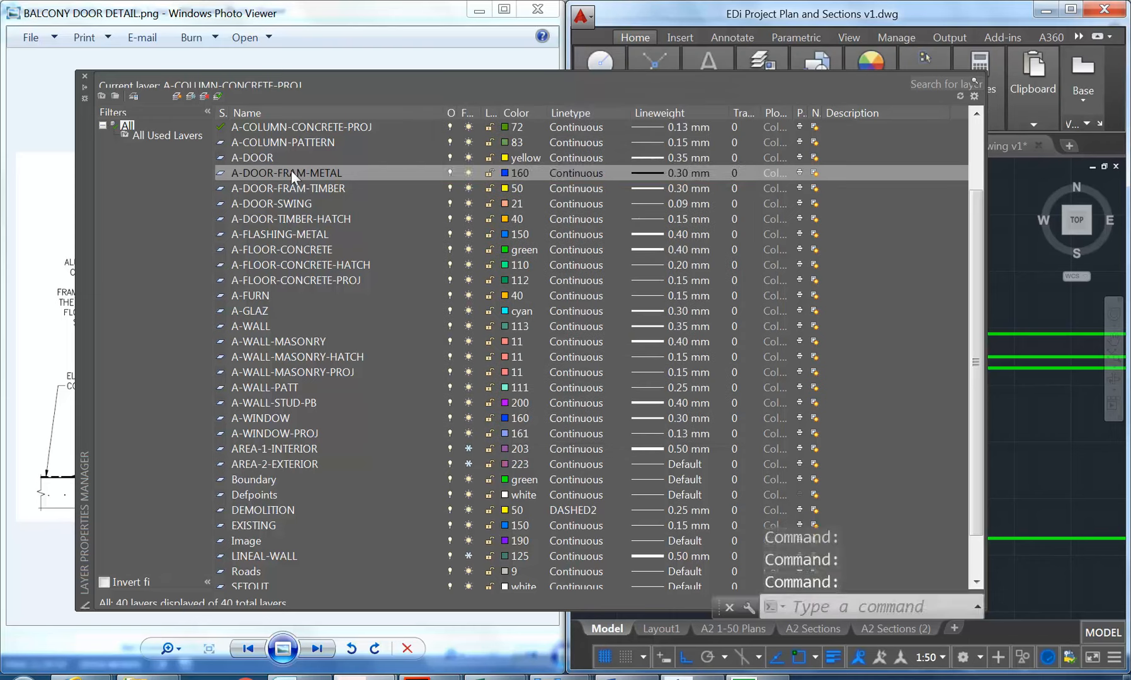
{"action": "left_click", "coordinate": [84, 77]}
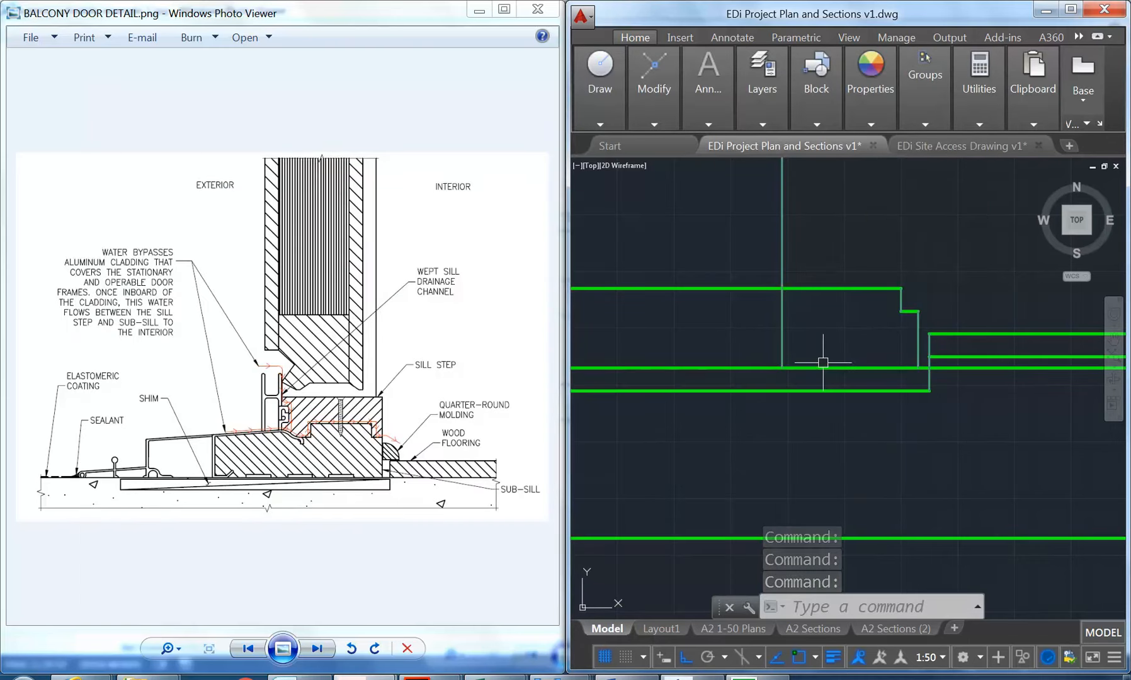
Move the stepped door sill profile lines to the A-DOOR-FRAM-TIMBER layer and clear the selection.
{"action": "left_click", "coordinate": [921, 280]}
{"action": "left_click", "coordinate": [834, 331]}
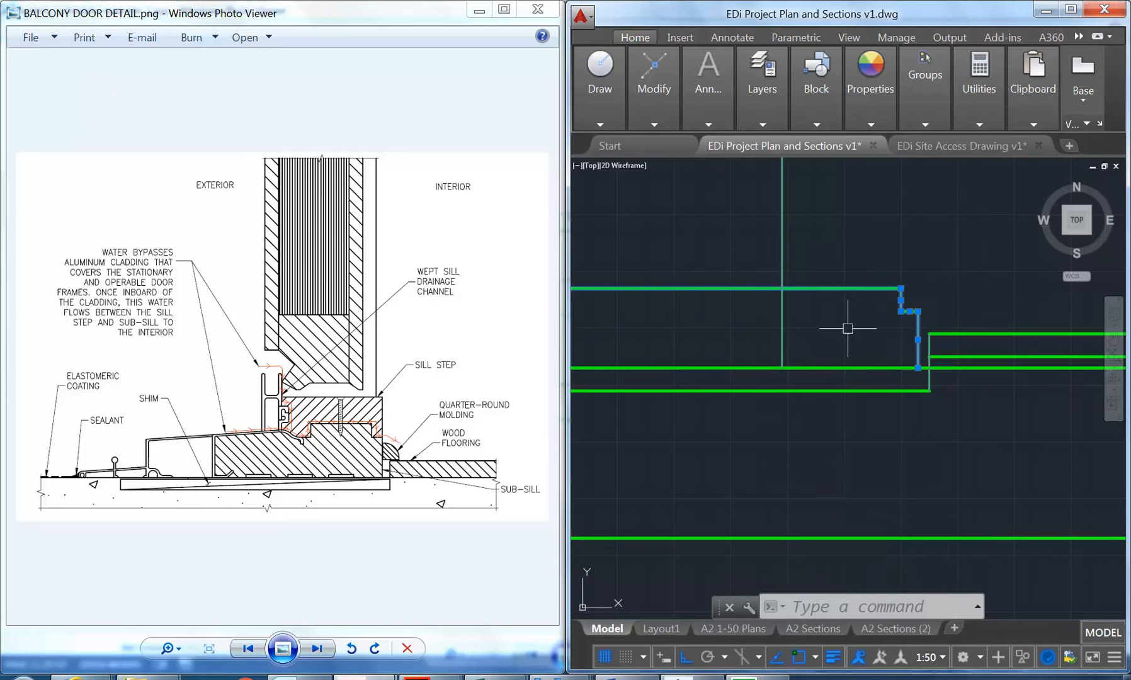
{"action": "mouse_move", "coordinate": [751, 89]}
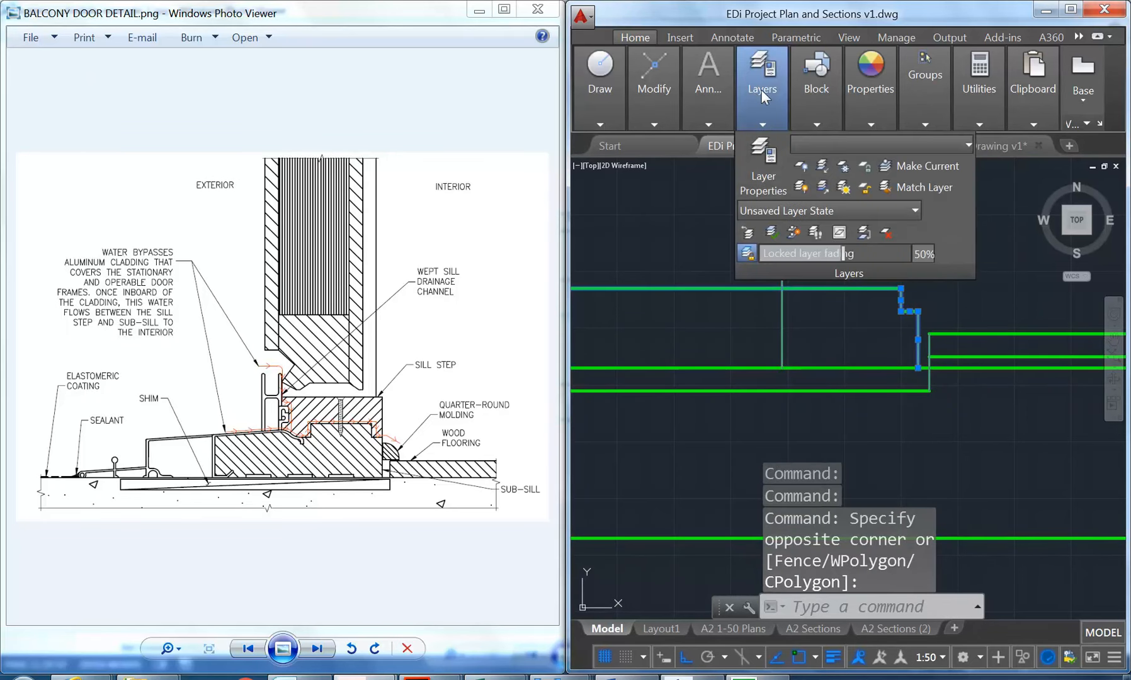
{"action": "left_click", "coordinate": [852, 151]}
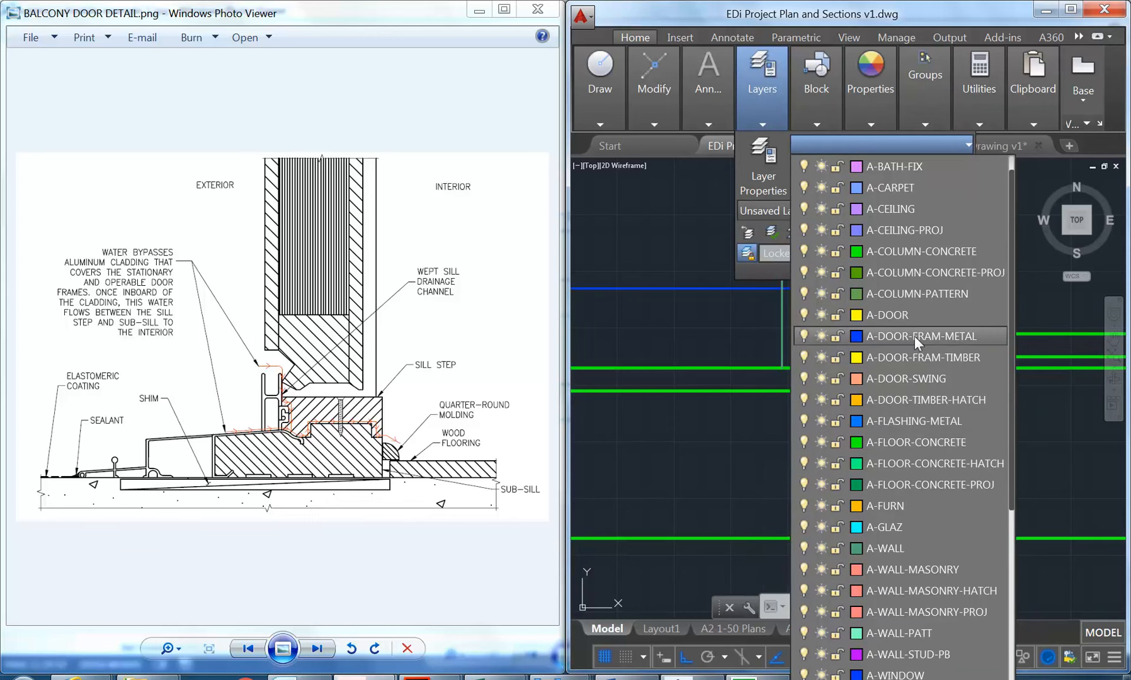
{"action": "left_click", "coordinate": [914, 357]}
{"action": "left_click", "coordinate": [675, 340]}
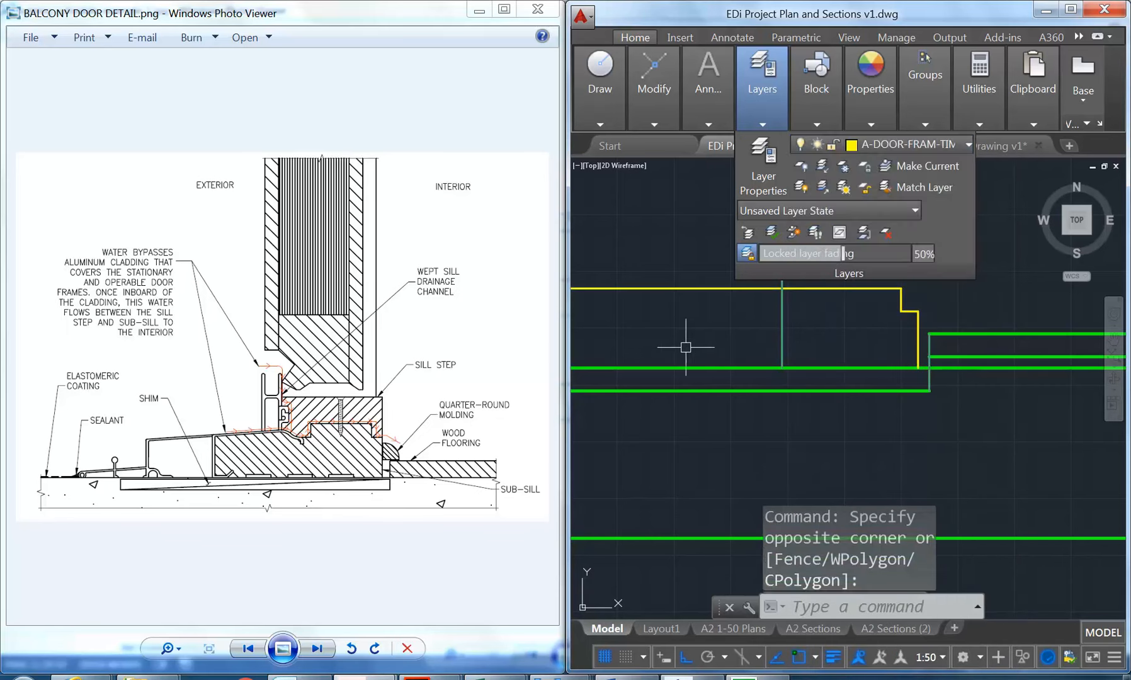
{"action": "key", "text": "Escape"}
{"action": "key", "text": "Escape"}
{"action": "middle_click_drag", "start_coordinate": [708, 349], "coordinate": [773, 373]}
{"action": "scroll", "coordinate": [772, 372], "scroll_direction": "down", "scroll_amount": 6}
{"action": "scroll", "coordinate": [810, 355], "scroll_direction": "up", "scroll_amount": 4}
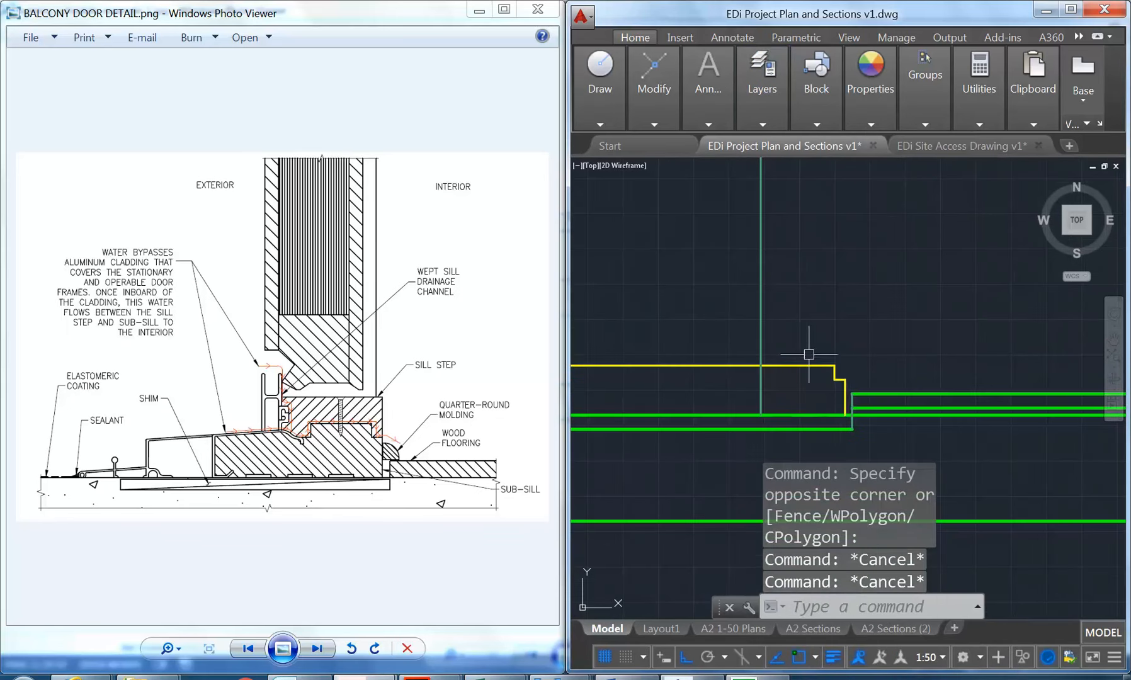
{"action": "mouse_move", "coordinate": [845, 405]}
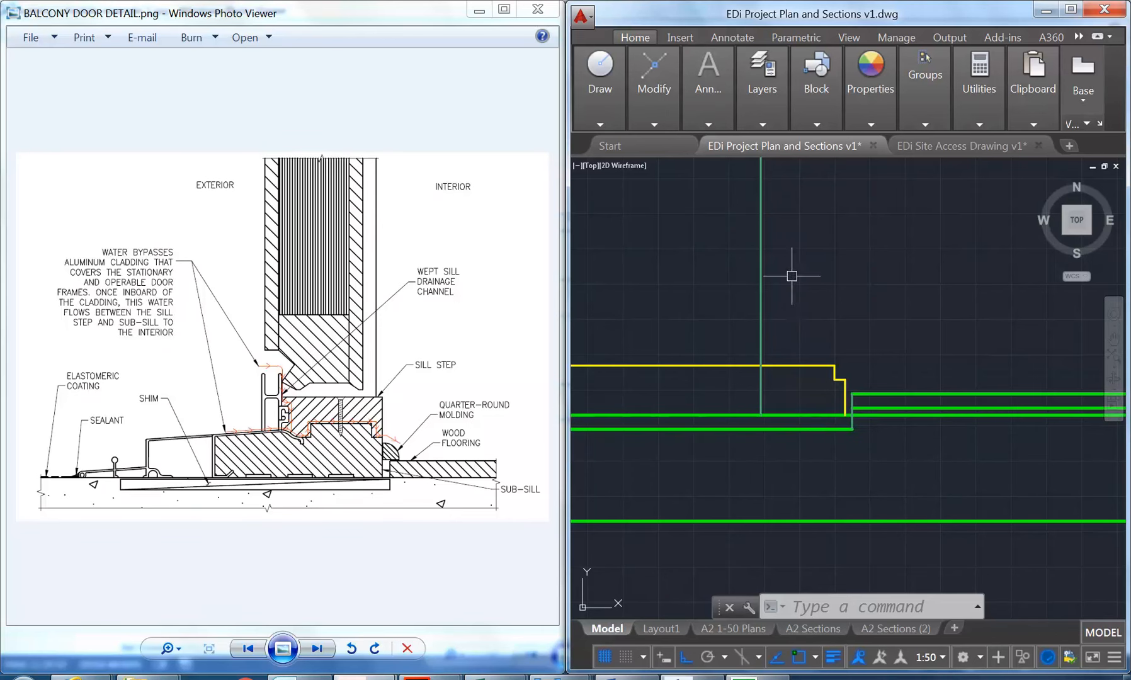
Open the layer properties and look through the existing door and floor layers and their settings.
{"action": "mouse_move", "coordinate": [749, 126]}
{"action": "mouse_move", "coordinate": [783, 81]}
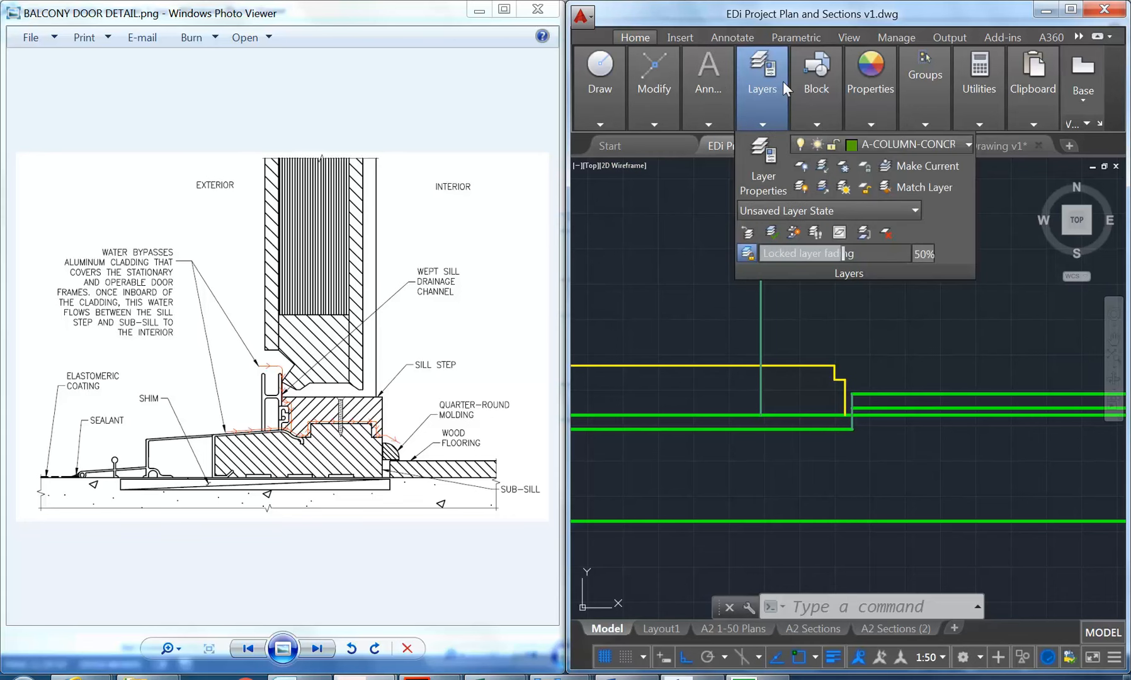
{"action": "left_click", "coordinate": [887, 145]}
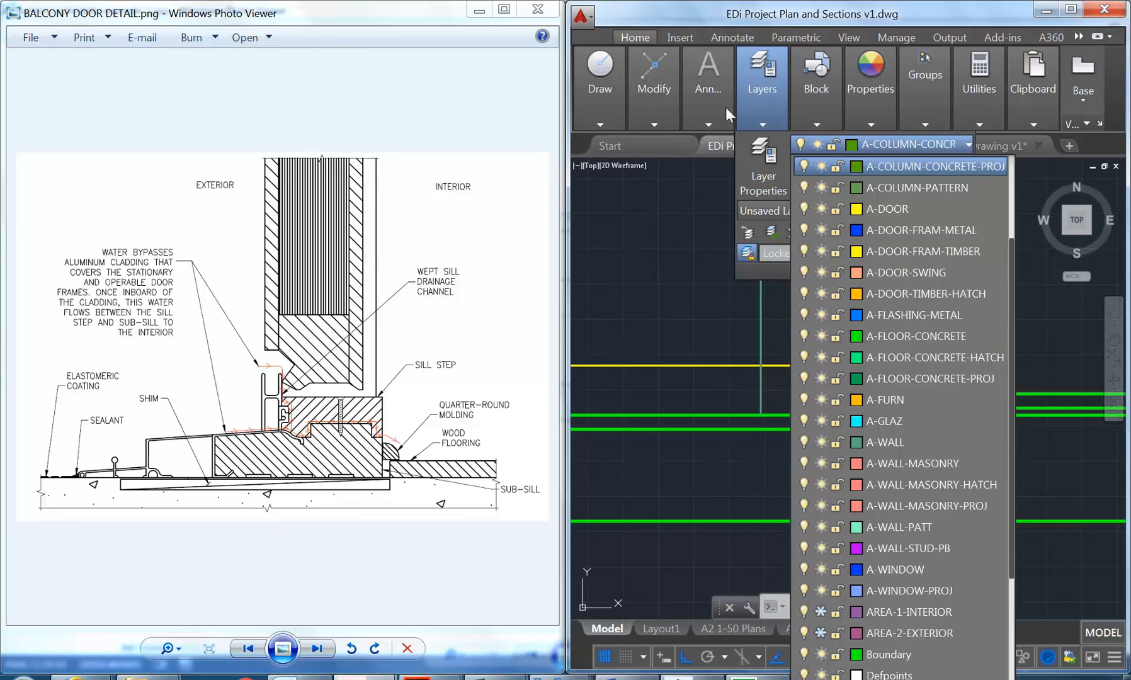
{"action": "left_click", "coordinate": [750, 165]}
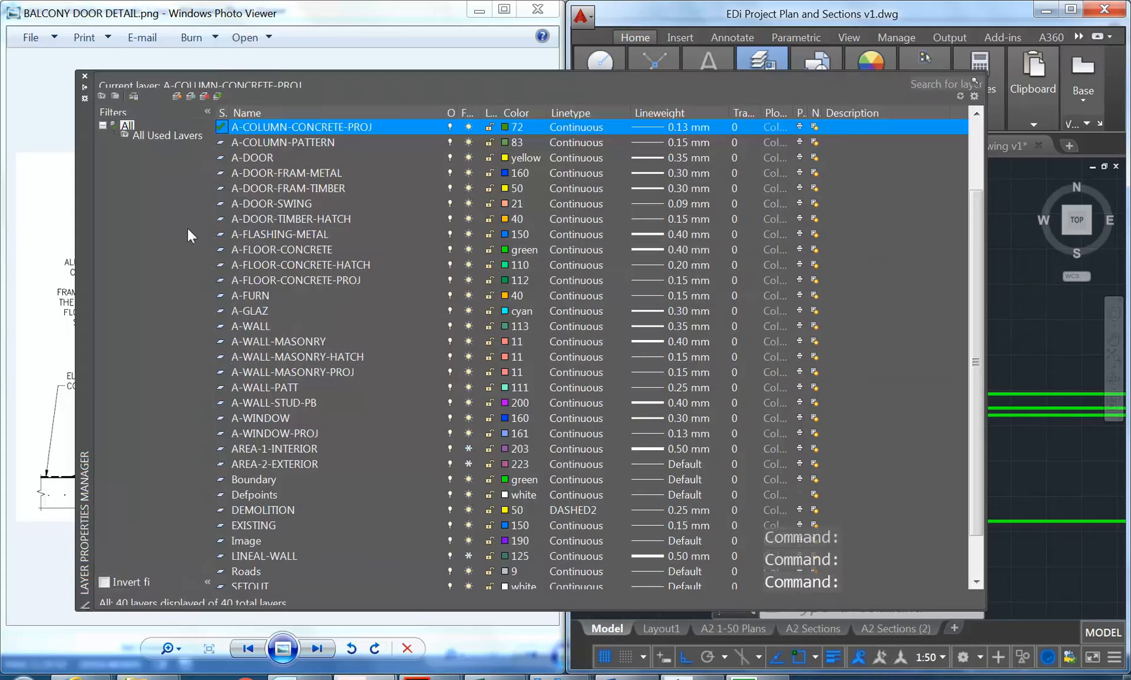
{"action": "left_click", "coordinate": [292, 220]}
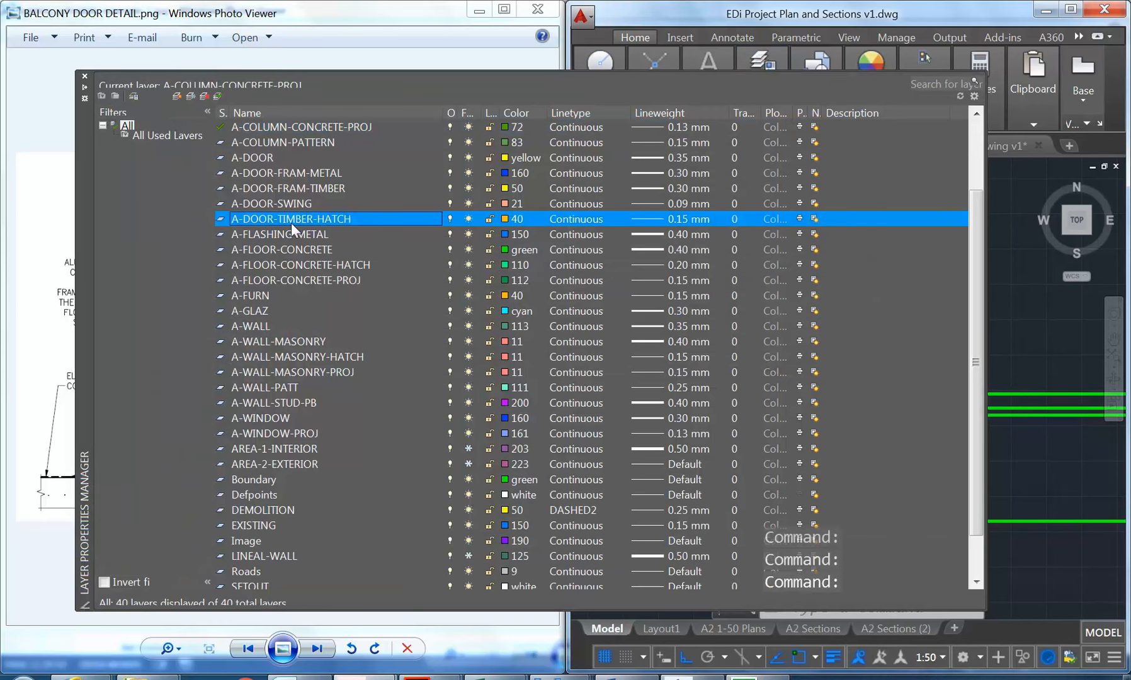
{"action": "left_click", "coordinate": [269, 249]}
{"action": "left_click", "coordinate": [266, 280]}
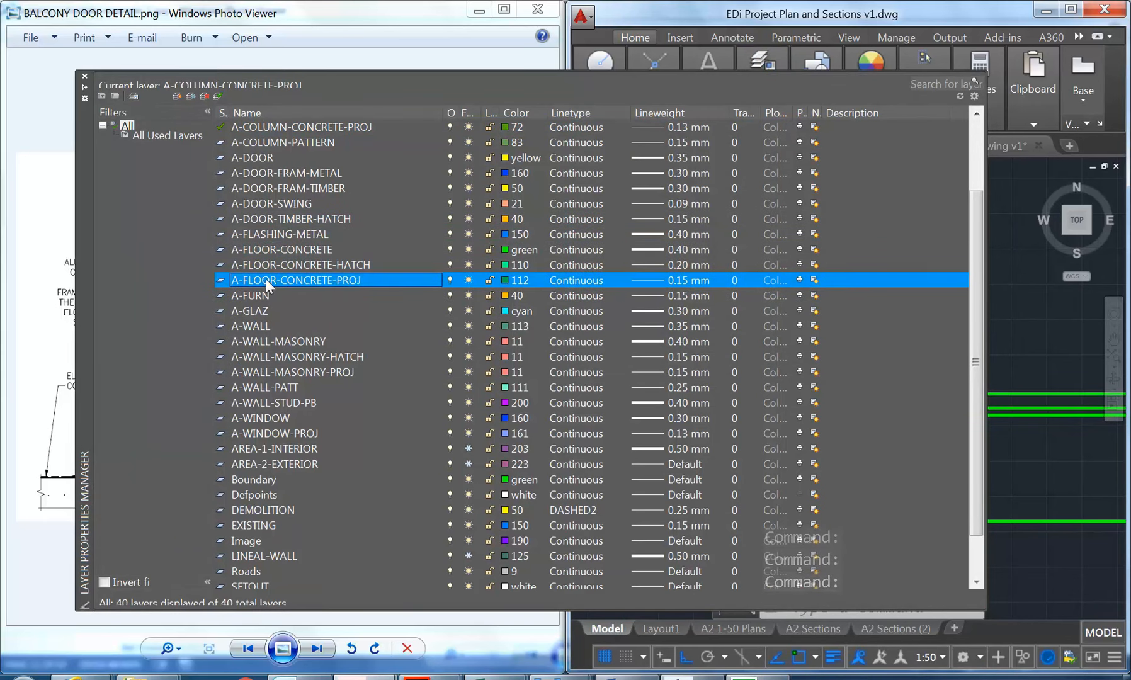
{"action": "left_click", "coordinate": [265, 213]}
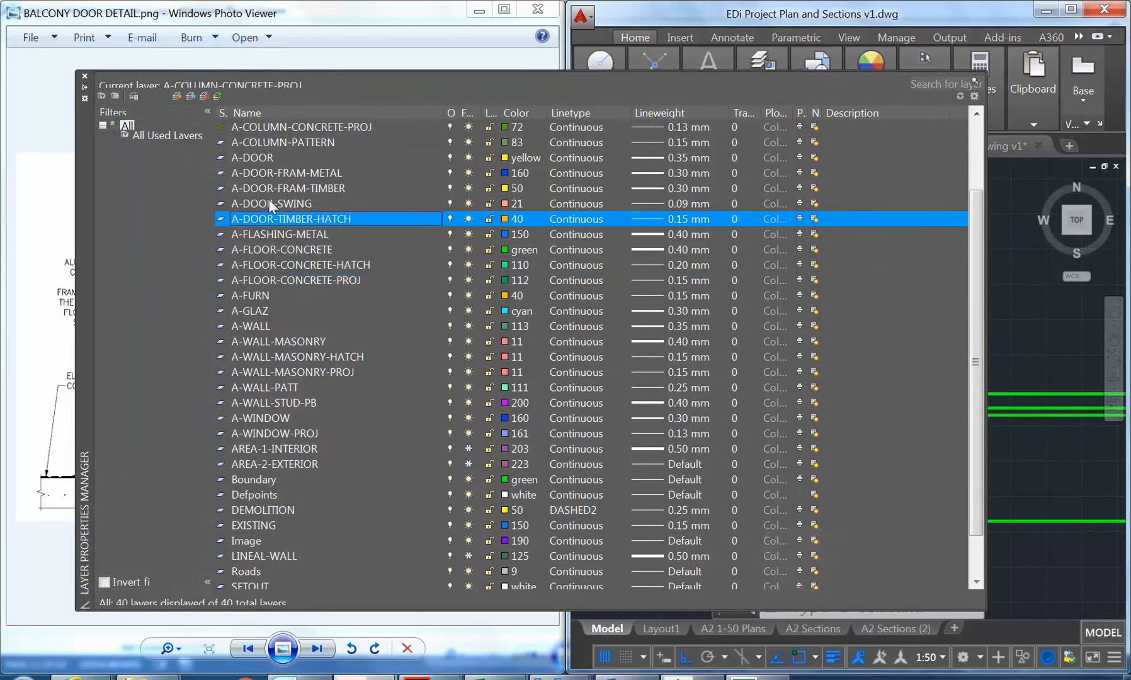
{"action": "left_click", "coordinate": [271, 171]}
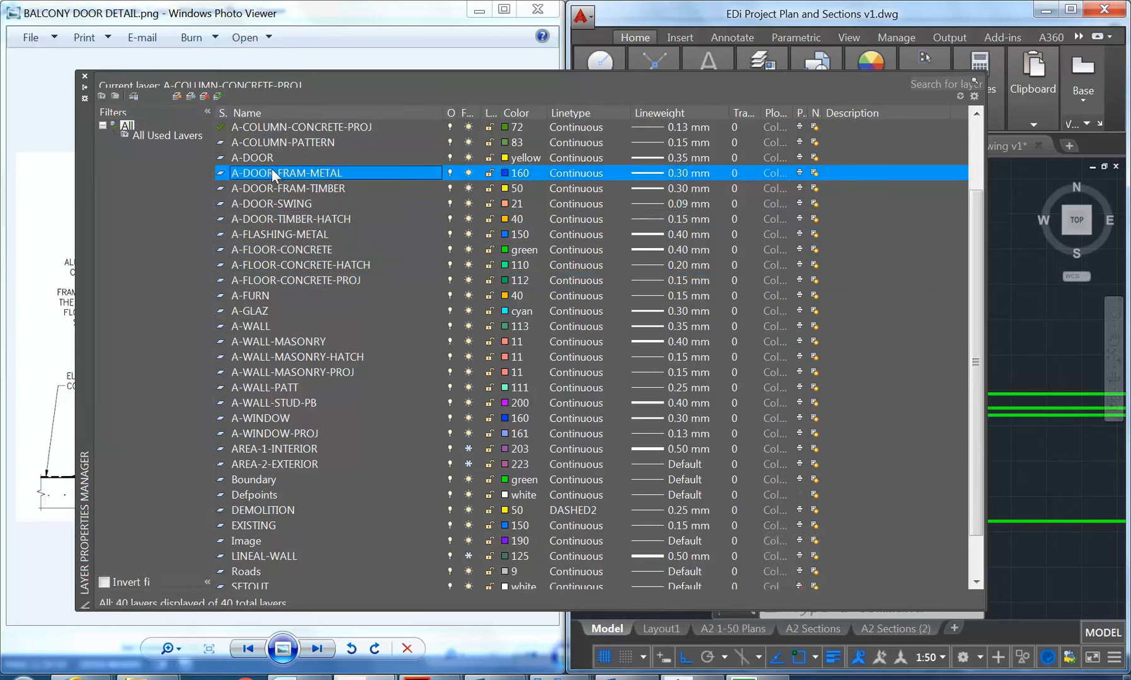
Create a layer named A-DOOR-FRAM-TIMBER-PROJ, based on the A-DOOR-FRAM-TIMBER layer.
{"action": "left_click", "coordinate": [289, 189]}
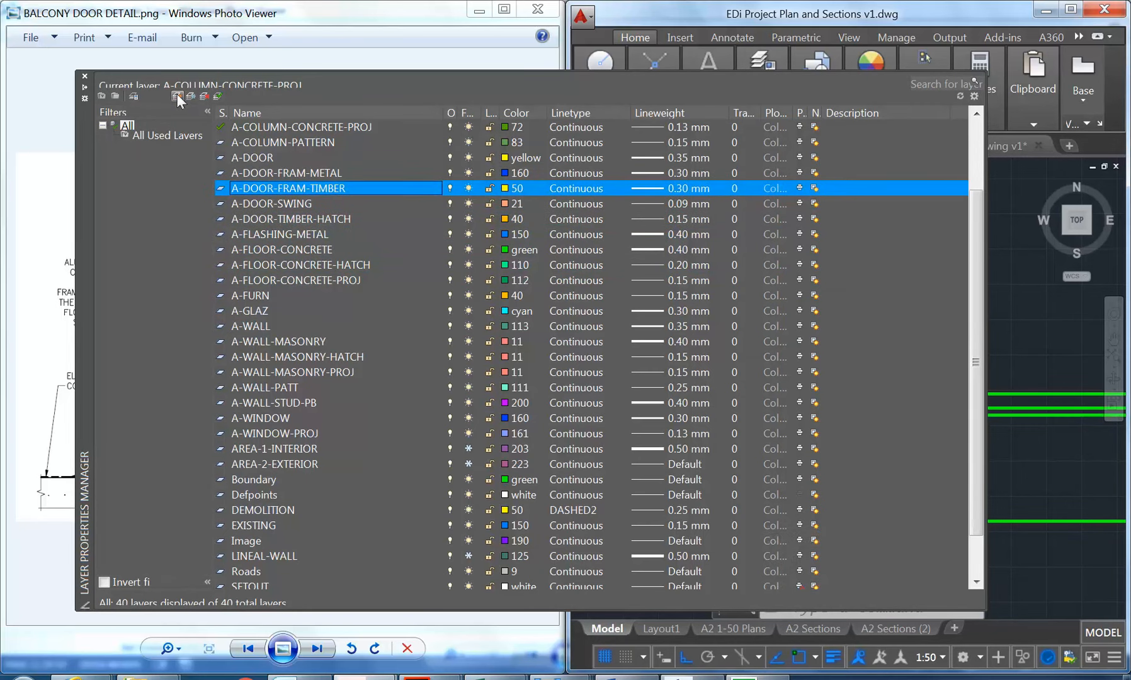
{"action": "key", "text": "F2"}
{"action": "key", "text": "ctrl+c"}
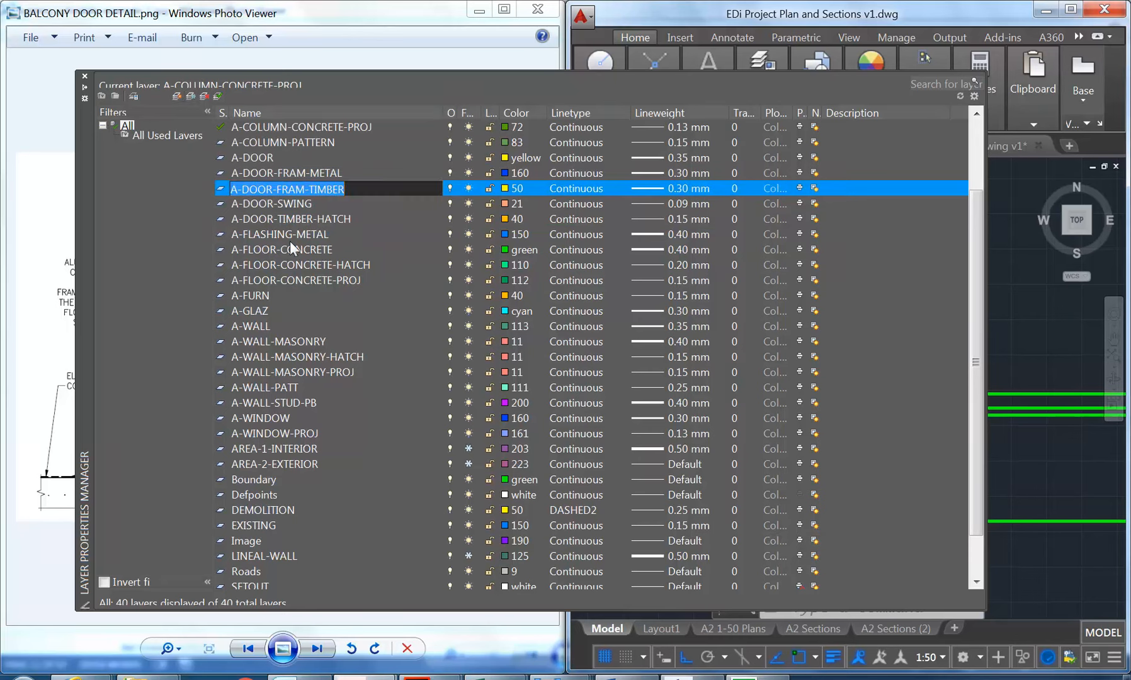
{"action": "key", "text": "Return"}
{"action": "left_click", "coordinate": [260, 190]}
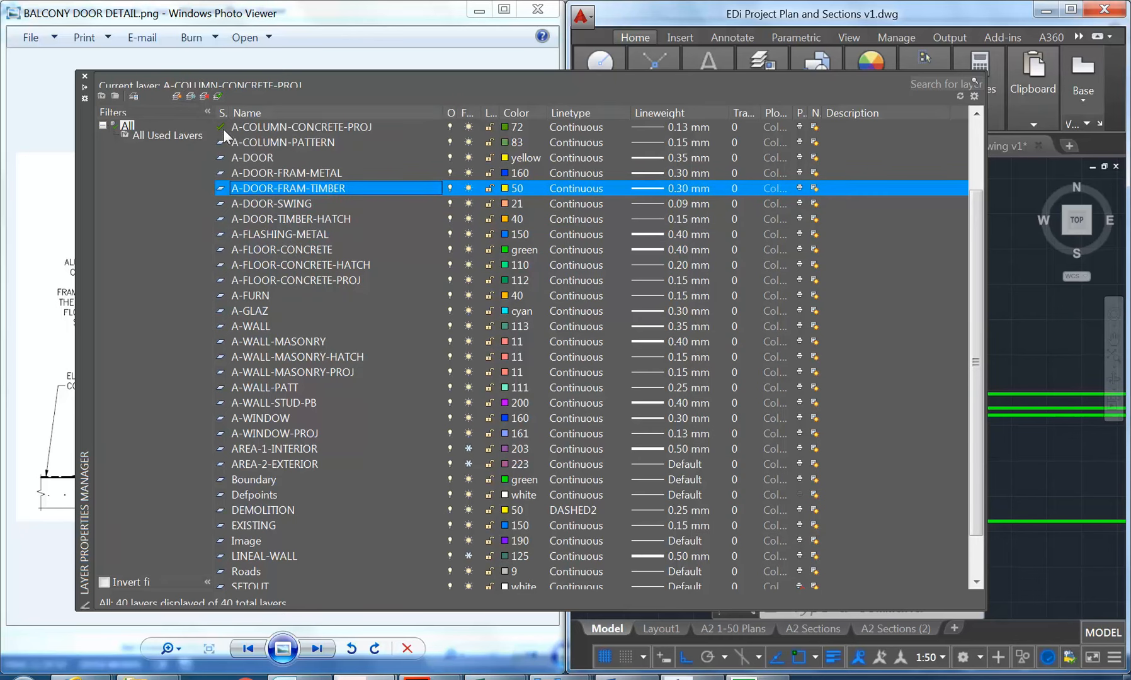
{"action": "left_click", "coordinate": [180, 95]}
{"action": "key", "text": "ctrl+v"}
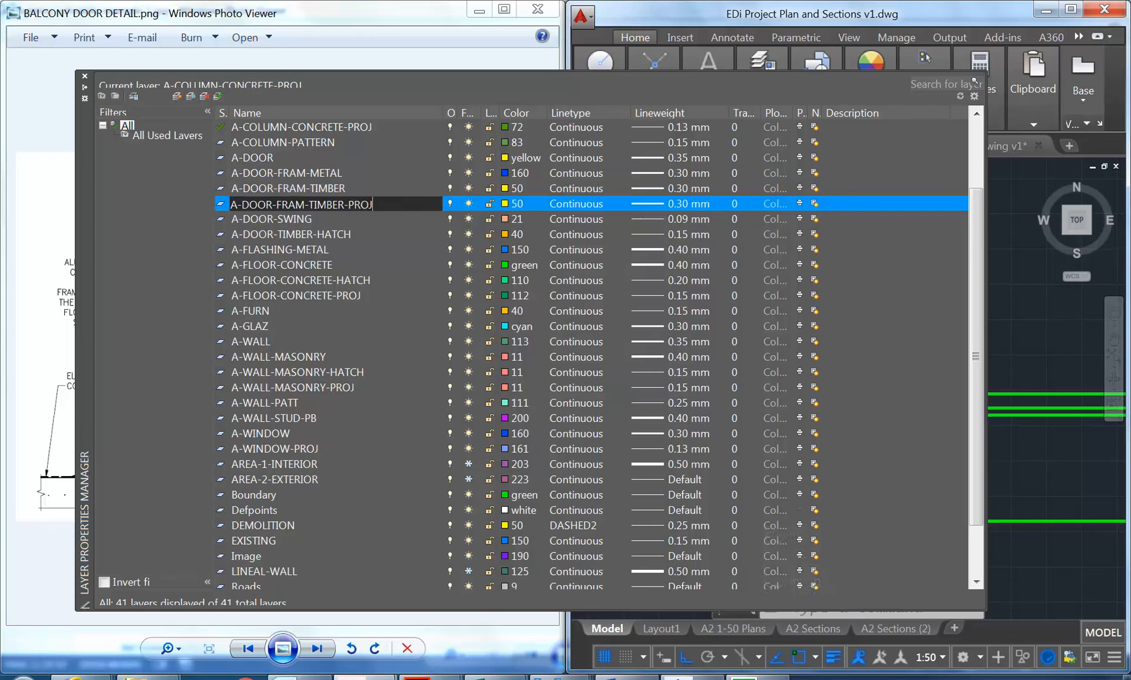
{"action": "key", "text": "Return"}
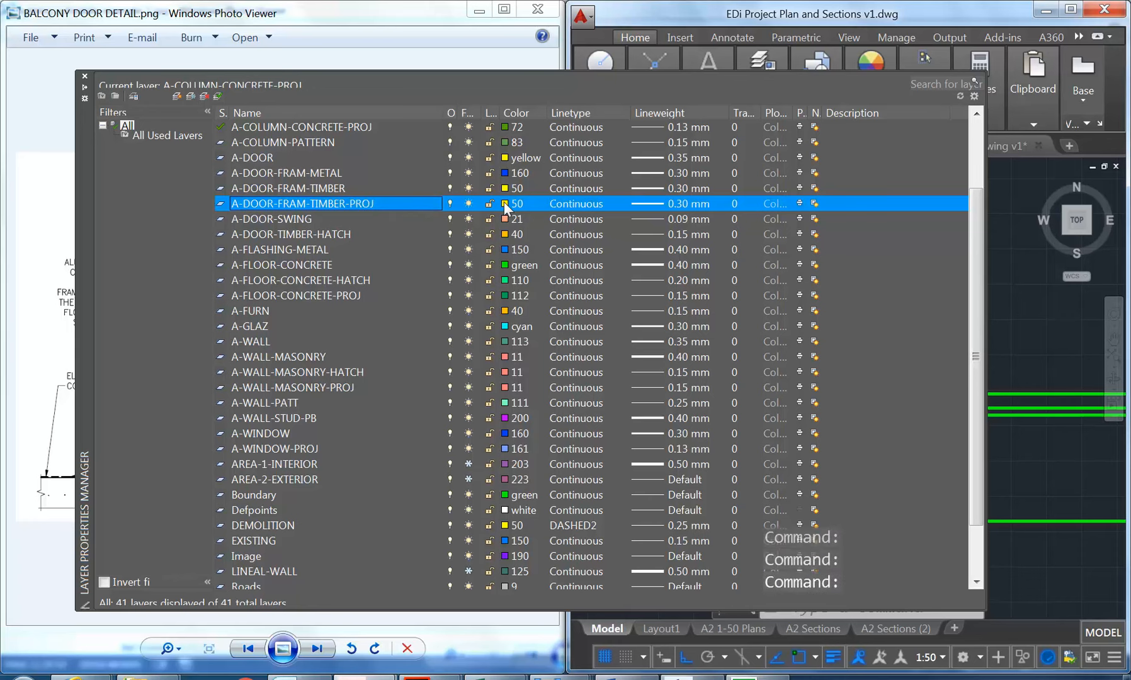
Give A-DOOR-FRAM-TIMBER-PROJ color 53 and a 0.18 mm lineweight, make it current and close the layer properties.
{"action": "left_click", "coordinate": [505, 203]}
{"action": "left_click", "coordinate": [487, 232]}
{"action": "left_click", "coordinate": [558, 412]}
{"action": "left_click", "coordinate": [651, 202]}
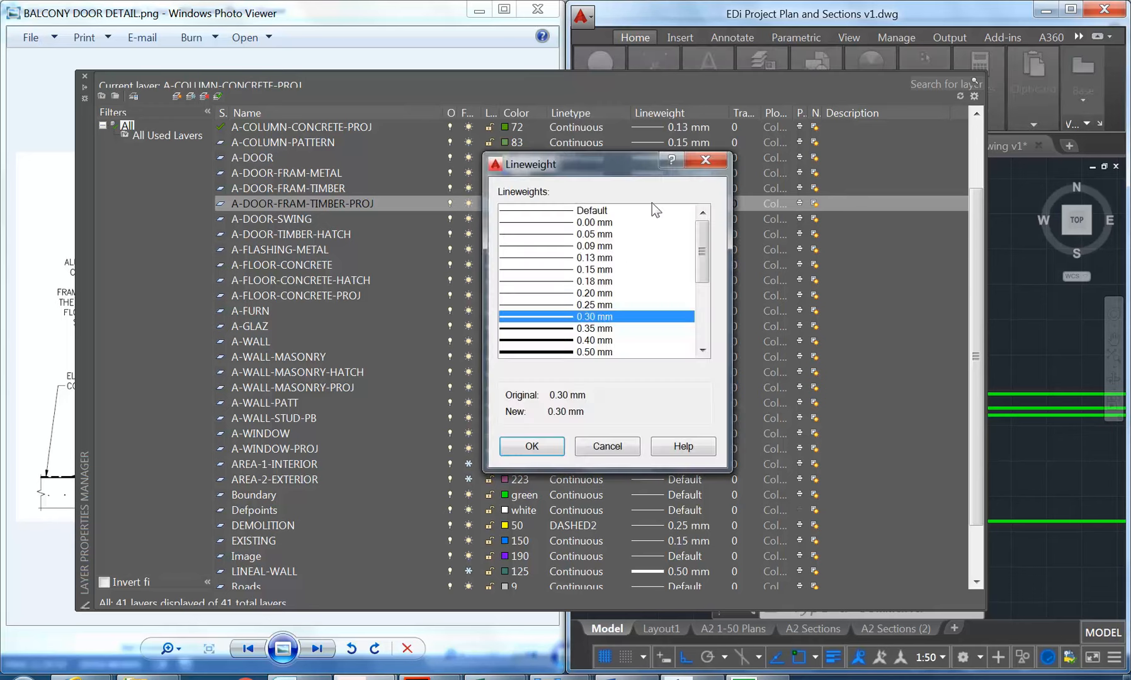
{"action": "left_click", "coordinate": [539, 281]}
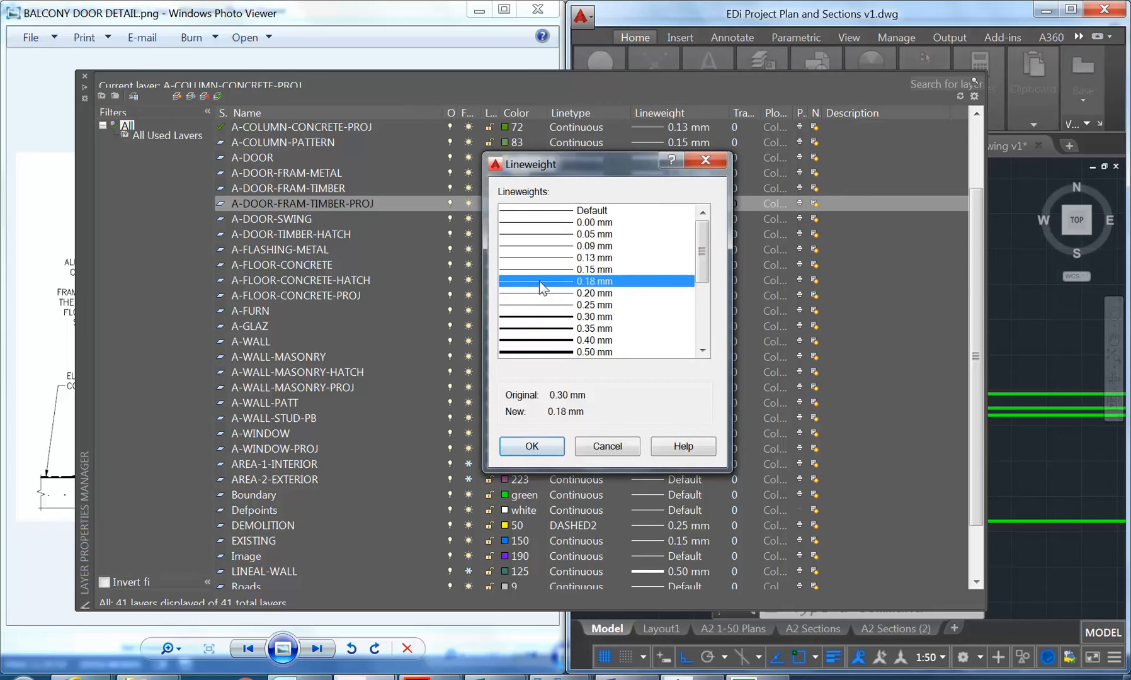
{"action": "left_click", "coordinate": [532, 446]}
{"action": "left_click", "coordinate": [218, 96]}
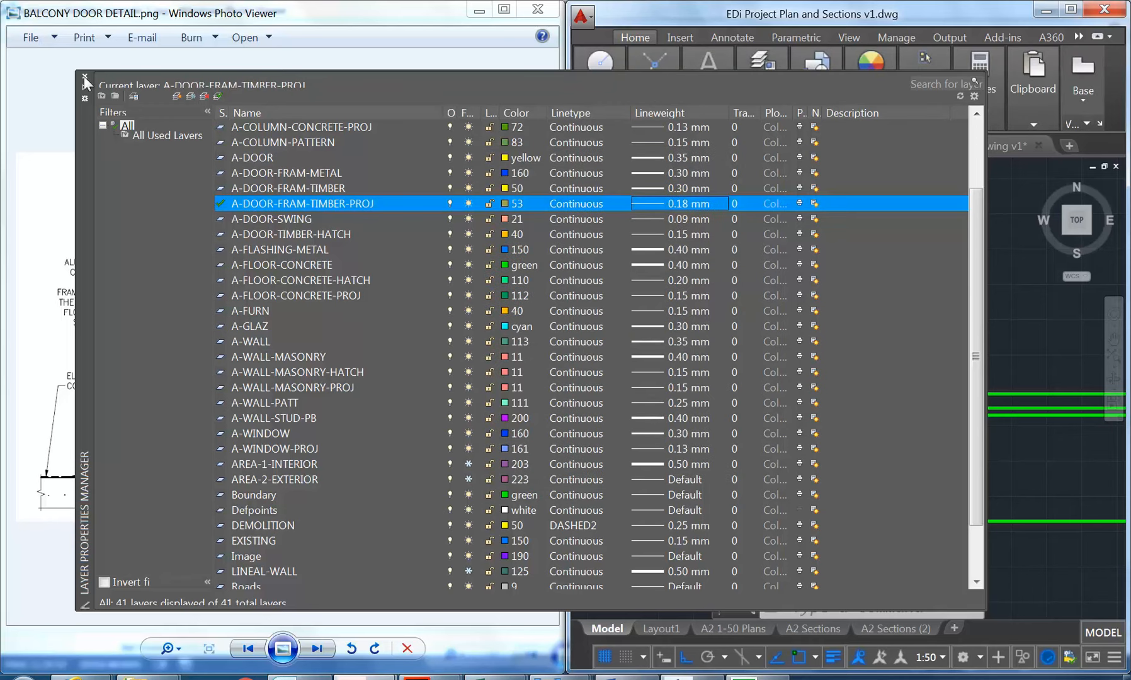
{"action": "left_click", "coordinate": [84, 78]}
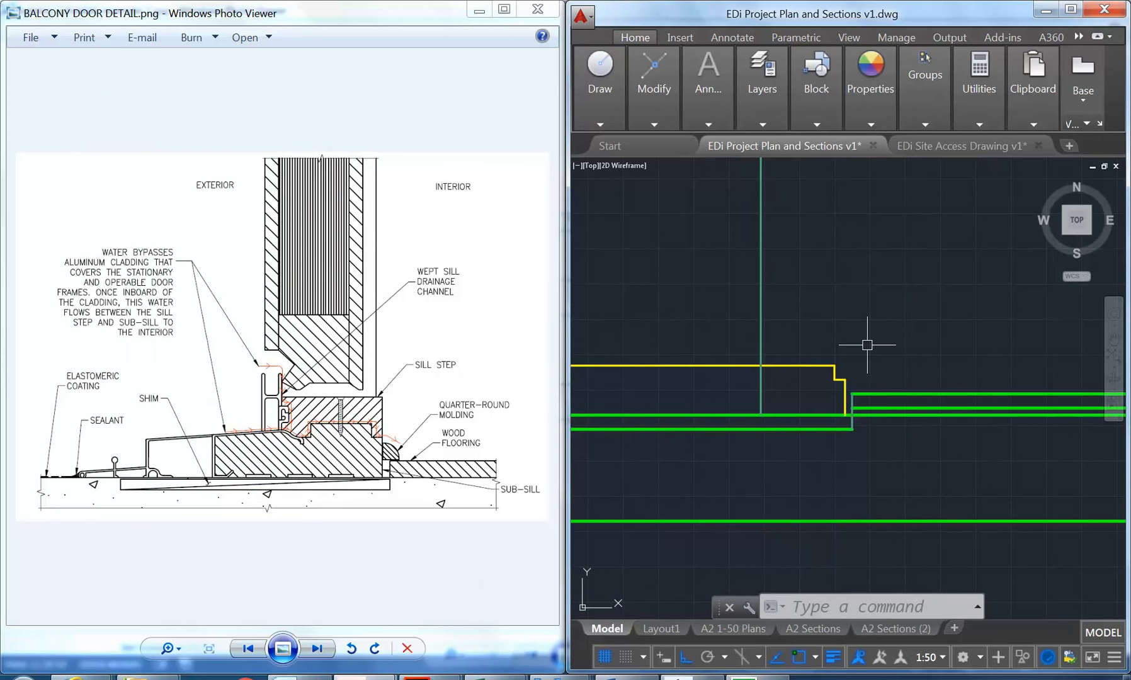
Draw a vertical projection line from the outer corner of the sill step up to just below the ceiling.
{"action": "mouse_move", "coordinate": [603, 111]}
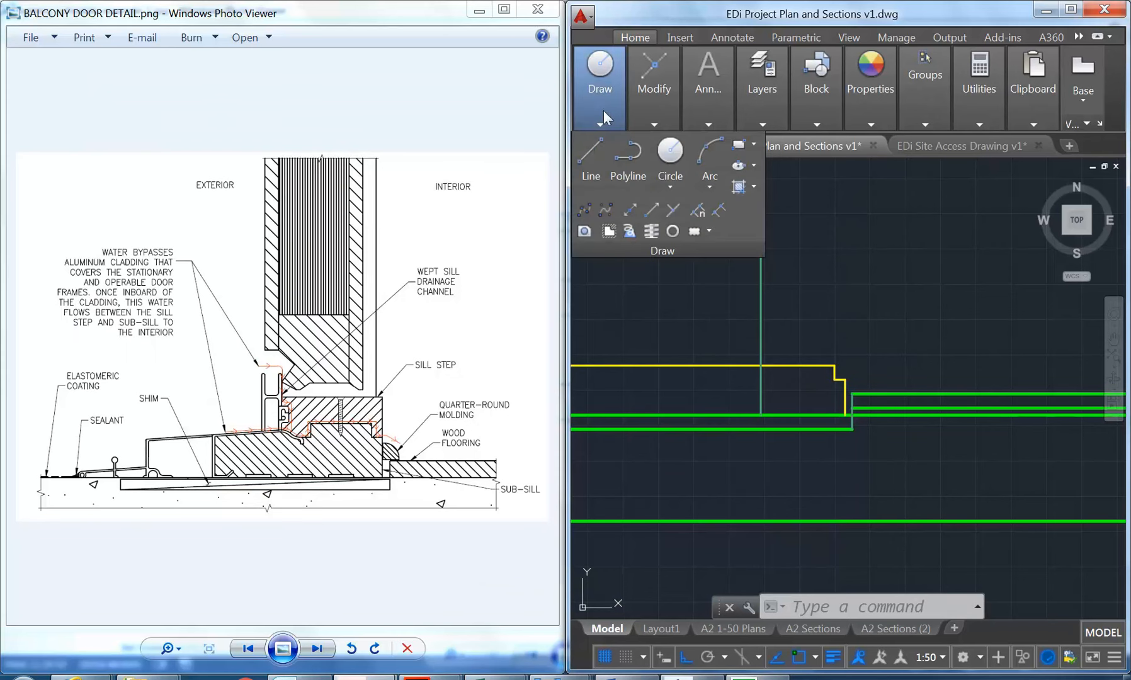
{"action": "left_click", "coordinate": [847, 379]}
{"action": "scroll", "coordinate": [849, 200], "scroll_direction": "down", "scroll_amount": 6}
{"action": "middle_click_drag", "start_coordinate": [849, 203], "coordinate": [827, 385]}
{"action": "scroll", "coordinate": [827, 341], "scroll_direction": "down", "scroll_amount": 5}
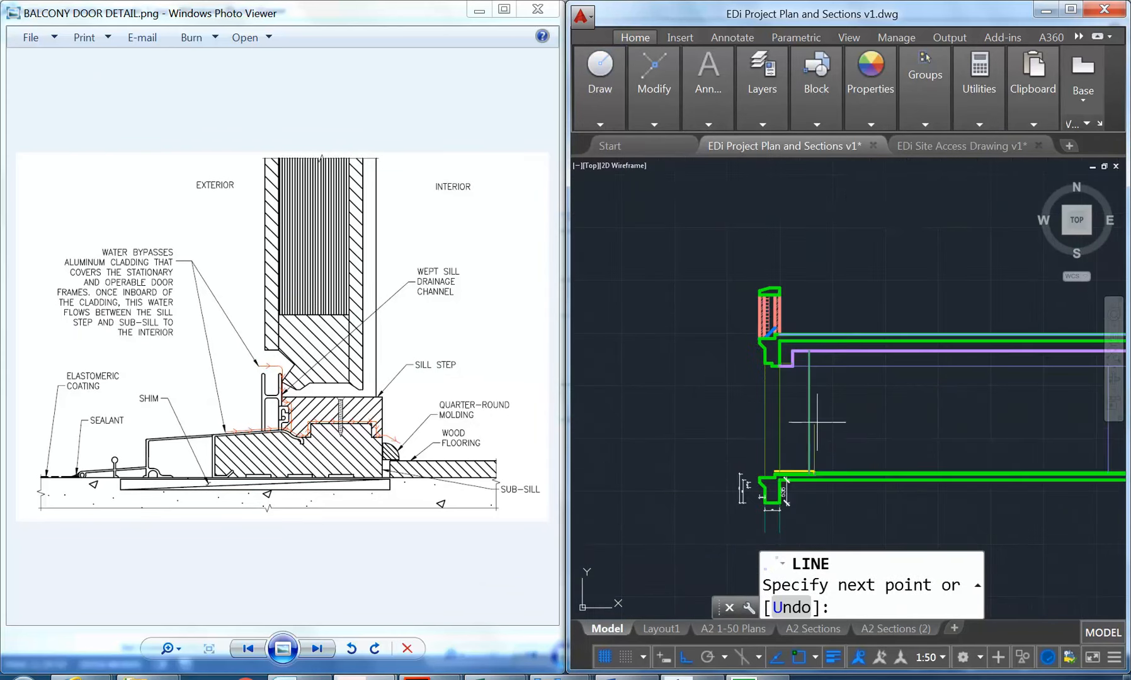
{"action": "scroll", "coordinate": [816, 391], "scroll_direction": "up", "scroll_amount": 5}
{"action": "left_click", "coordinate": [835, 370]}
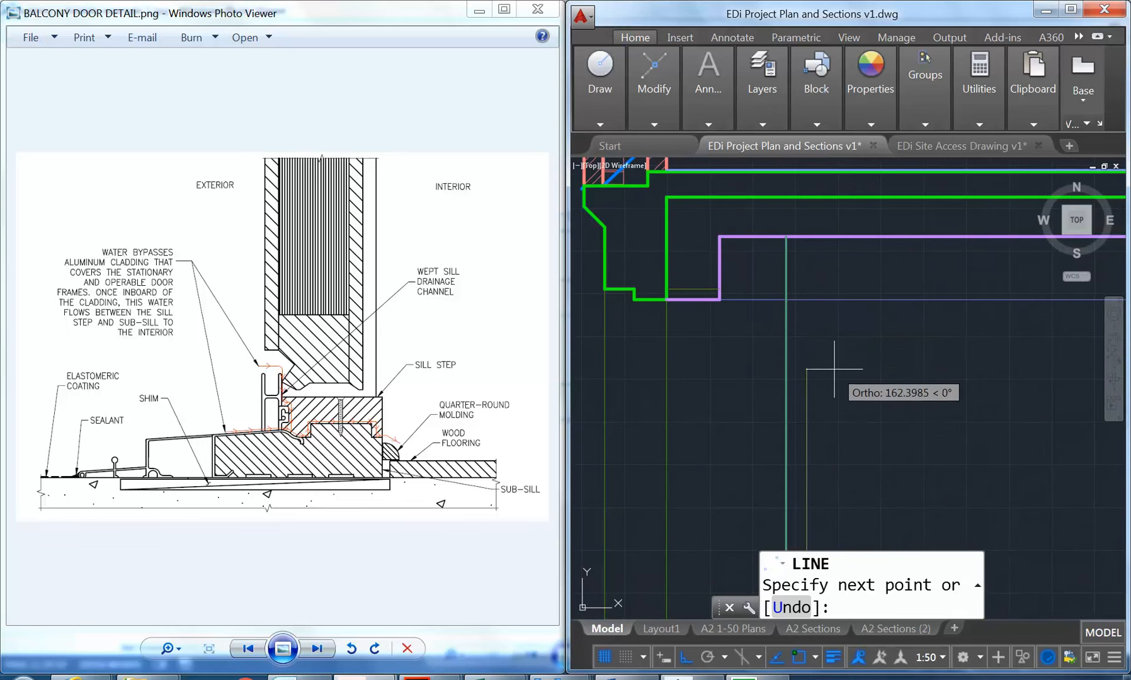
{"action": "key", "text": "Escape"}
{"action": "key", "text": "Escape"}
Shorten the vertical projection line by stretching its lower end up to a point above the sill.
{"action": "scroll", "coordinate": [814, 437], "scroll_direction": "down", "scroll_amount": 5}
{"action": "middle_click_drag", "start_coordinate": [814, 437], "coordinate": [795, 323]}
{"action": "scroll", "coordinate": [771, 435], "scroll_direction": "up", "scroll_amount": 5}
{"action": "scroll", "coordinate": [795, 463], "scroll_direction": "up", "scroll_amount": 6}
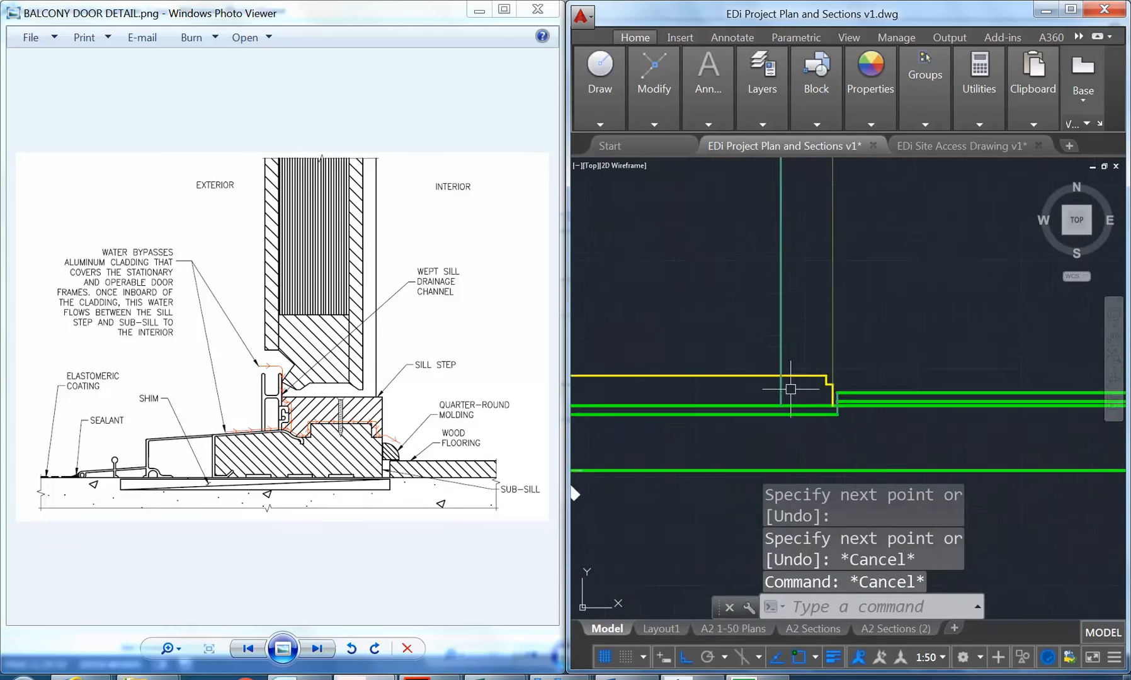
{"action": "mouse_move", "coordinate": [698, 369]}
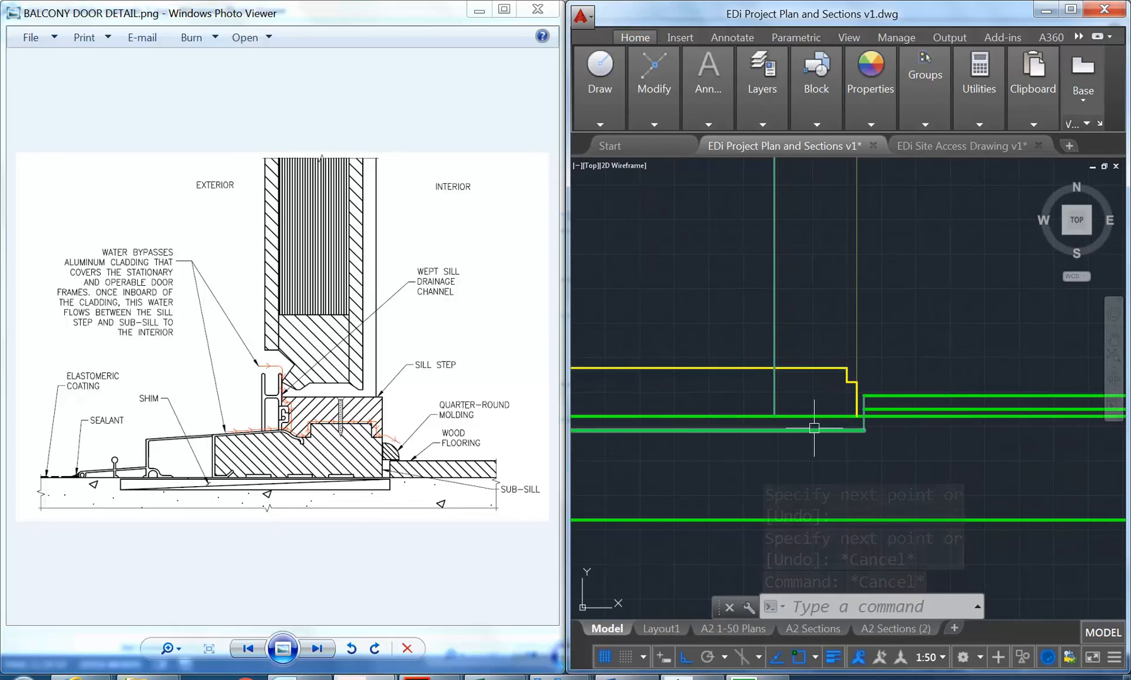
{"action": "scroll", "coordinate": [803, 352], "scroll_direction": "up", "scroll_amount": 2}
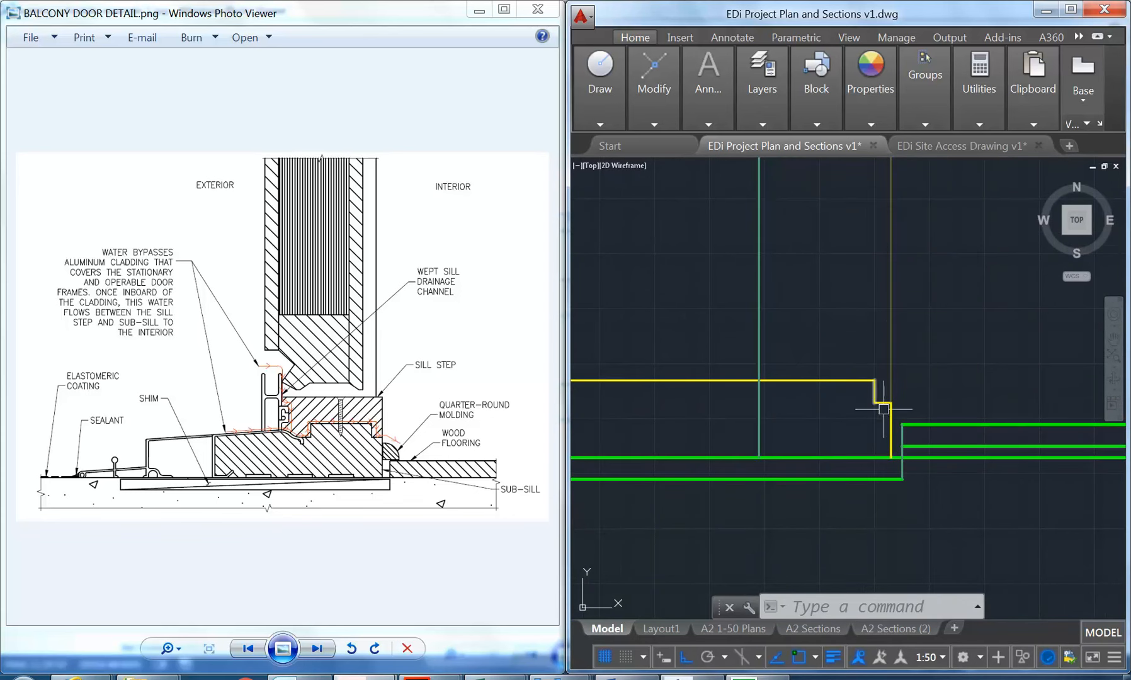
{"action": "left_click", "coordinate": [890, 353]}
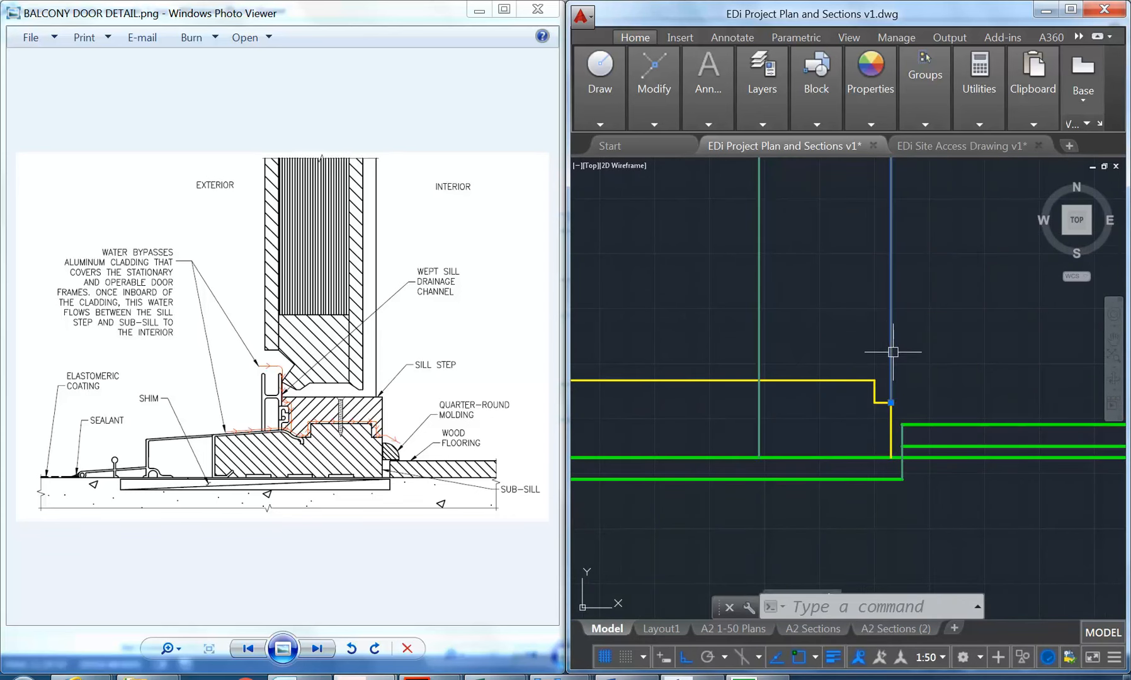
{"action": "left_click", "coordinate": [890, 403]}
{"action": "left_click", "coordinate": [878, 277]}
{"action": "key", "text": "Escape"}
{"action": "key", "text": "Escape"}
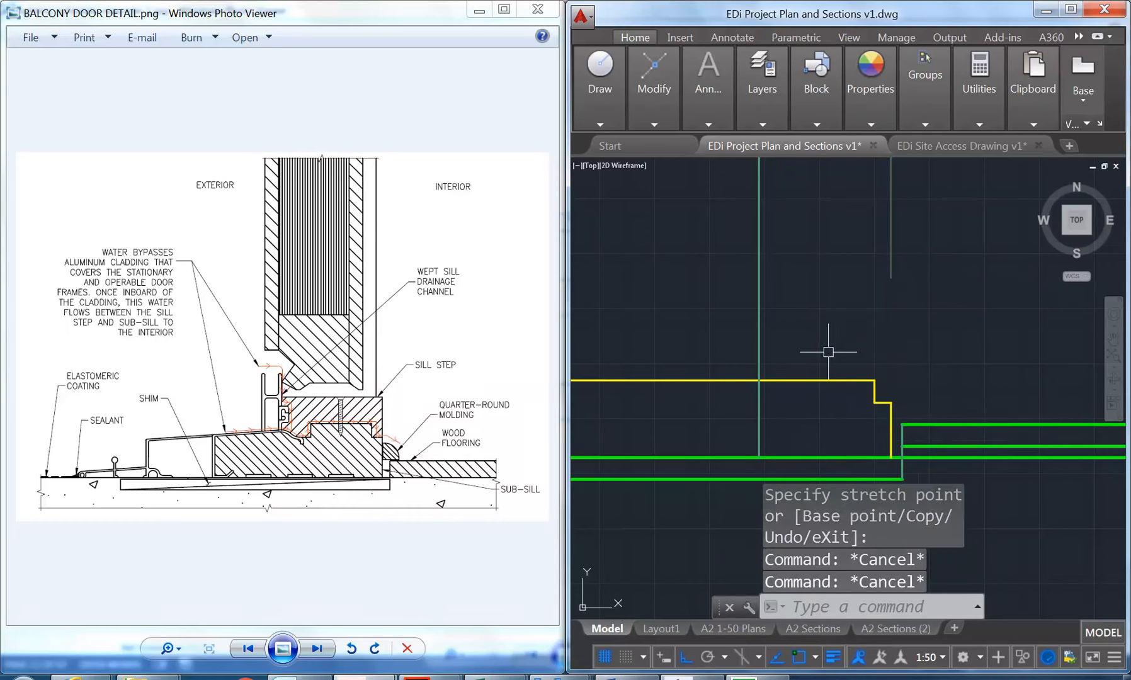
Make A-DOOR-FRAM-TIMBER the current layer.
{"action": "left_click", "coordinate": [762, 105]}
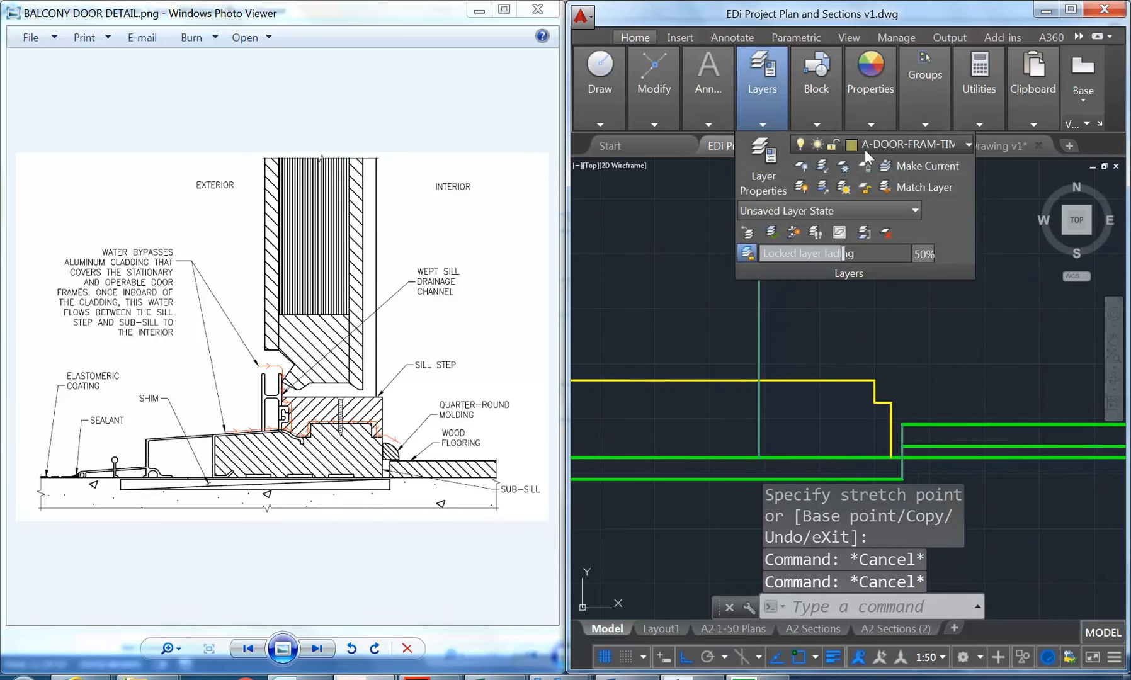
{"action": "left_click", "coordinate": [866, 149]}
{"action": "scroll", "coordinate": [905, 255], "scroll_direction": "up", "scroll_amount": 1}
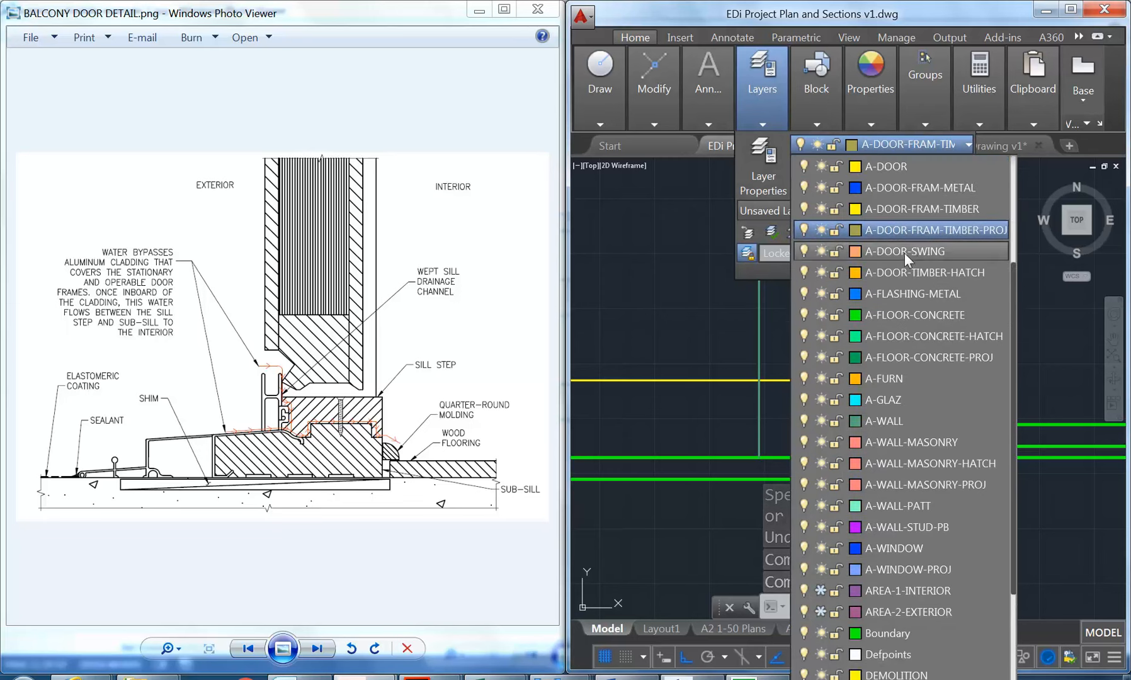
{"action": "left_click", "coordinate": [905, 210]}
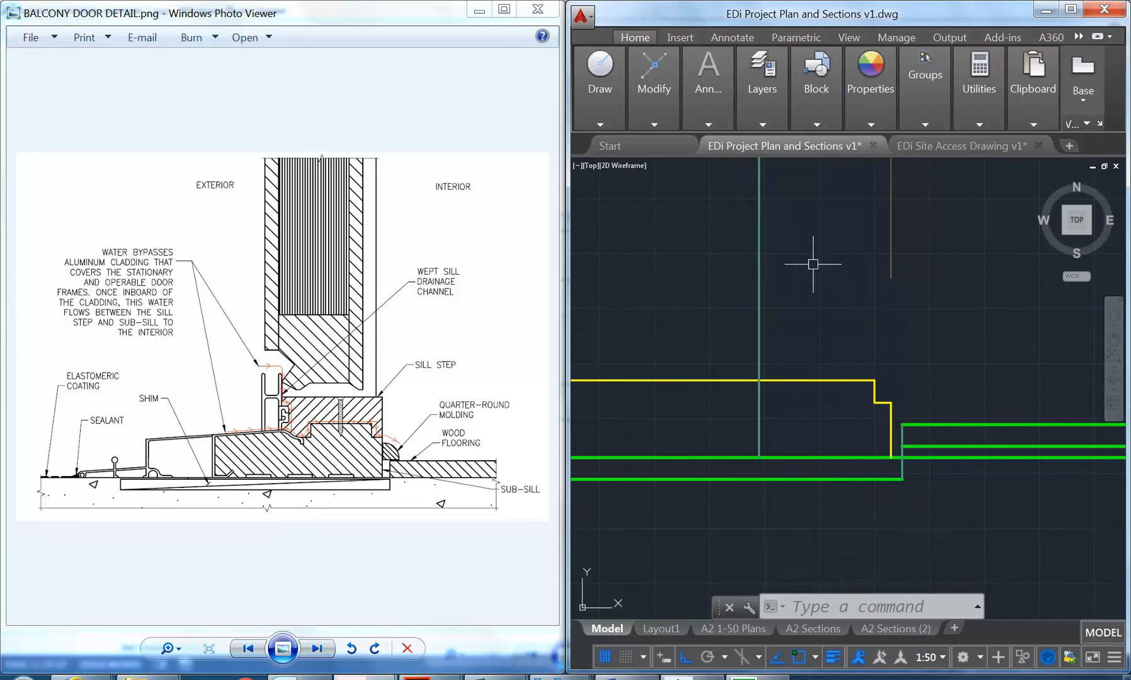
Draw a stepped line from the sill step's outer corner: 60 up, 100 towards the exterior, and straight down to the sill's top line.
{"action": "left_click", "coordinate": [598, 107]}
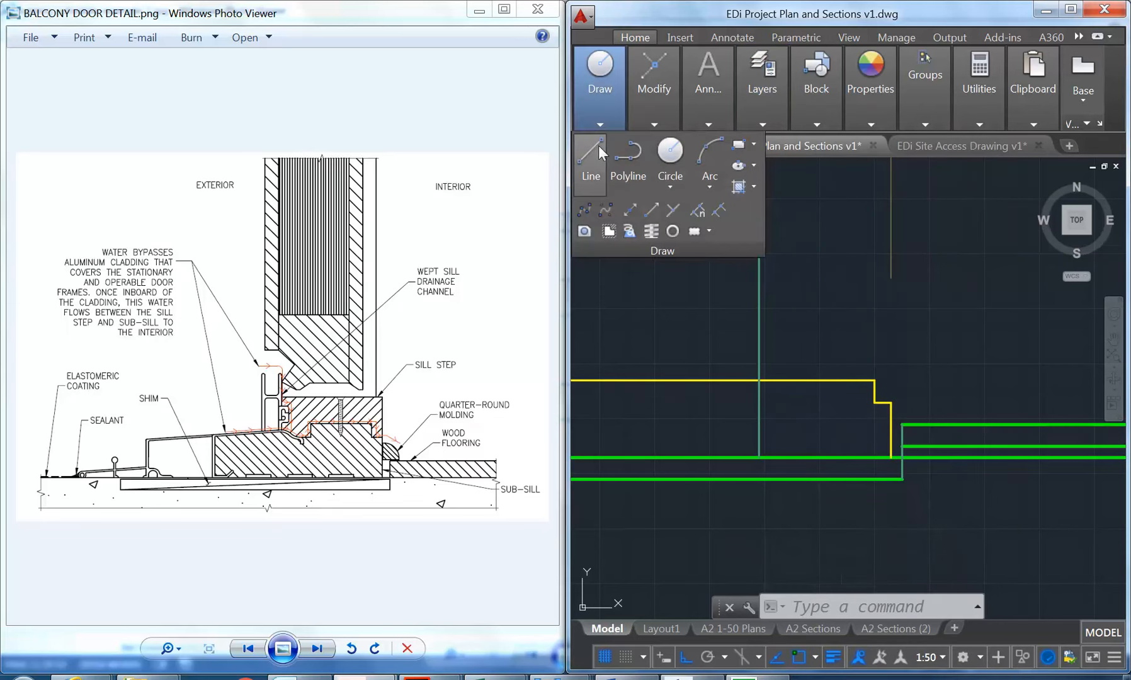
{"action": "left_click", "coordinate": [598, 146]}
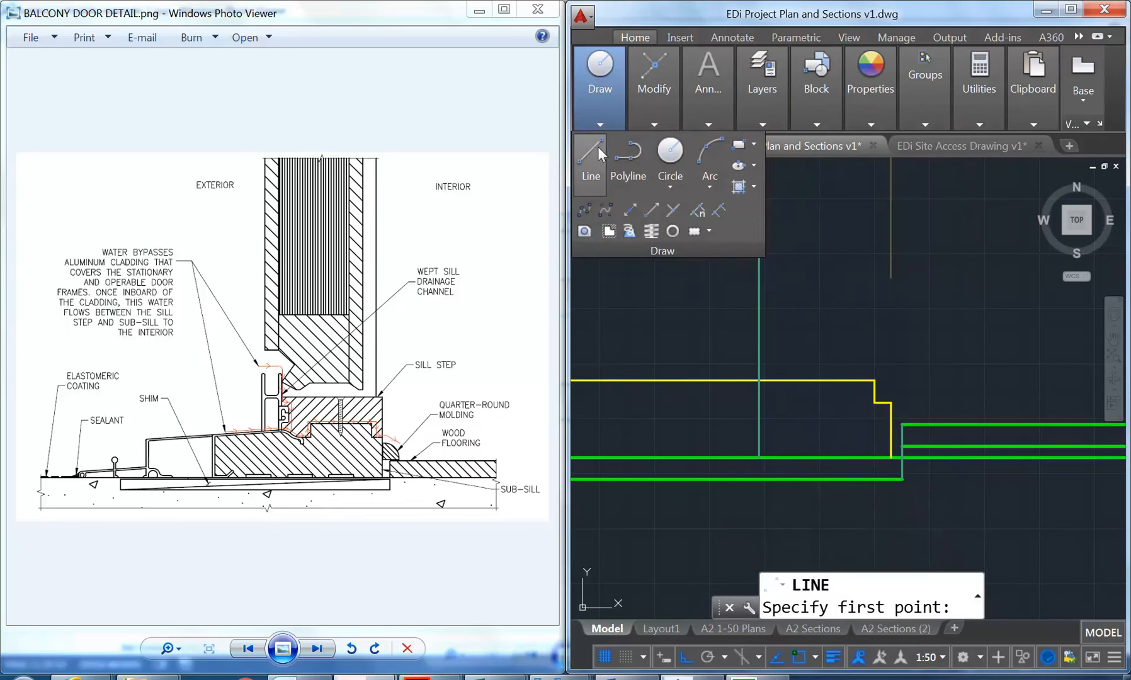
{"action": "left_click", "coordinate": [891, 402]}
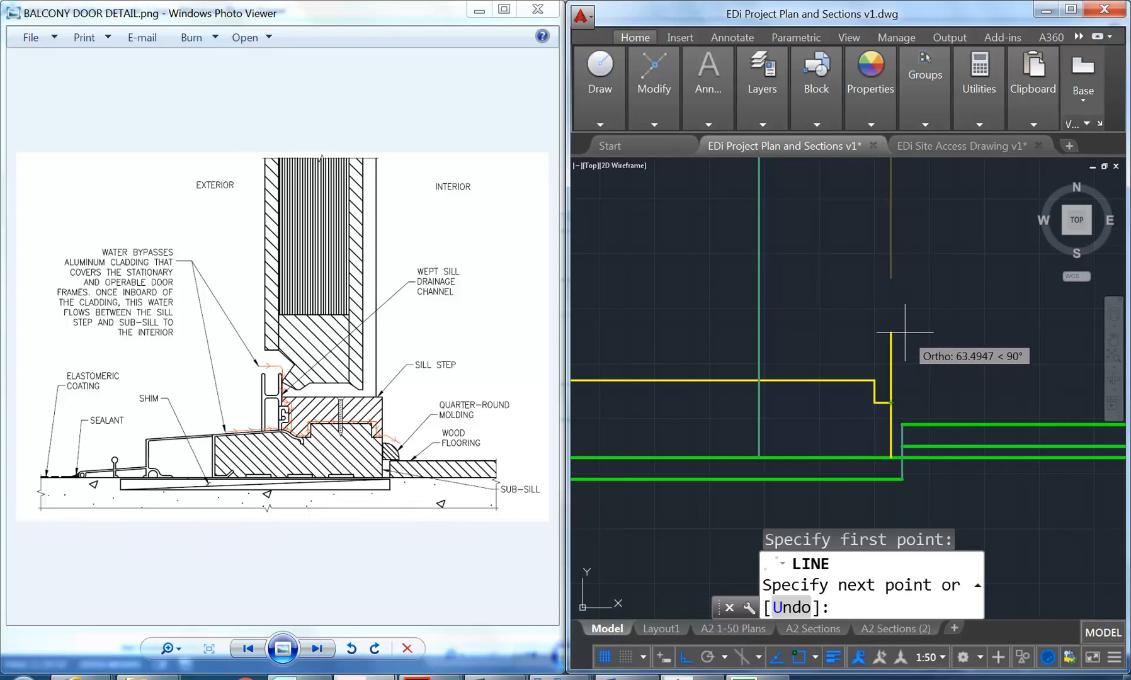
{"action": "type", "text": "60"}
{"action": "key", "text": "Return"}
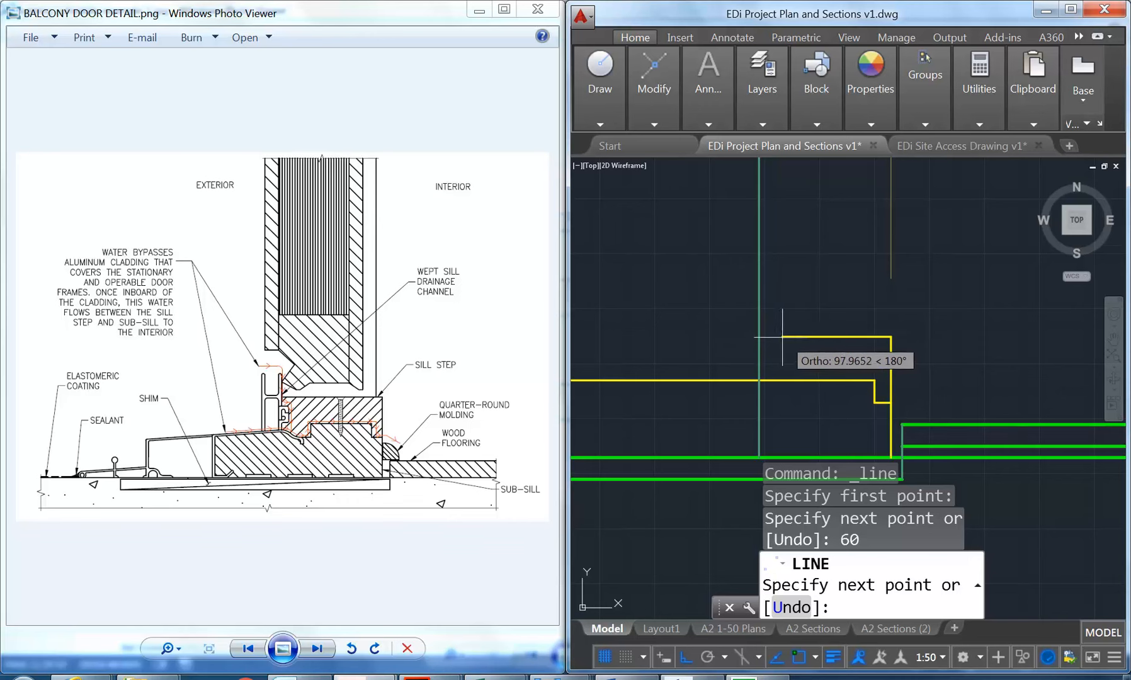
{"action": "type", "text": "100"}
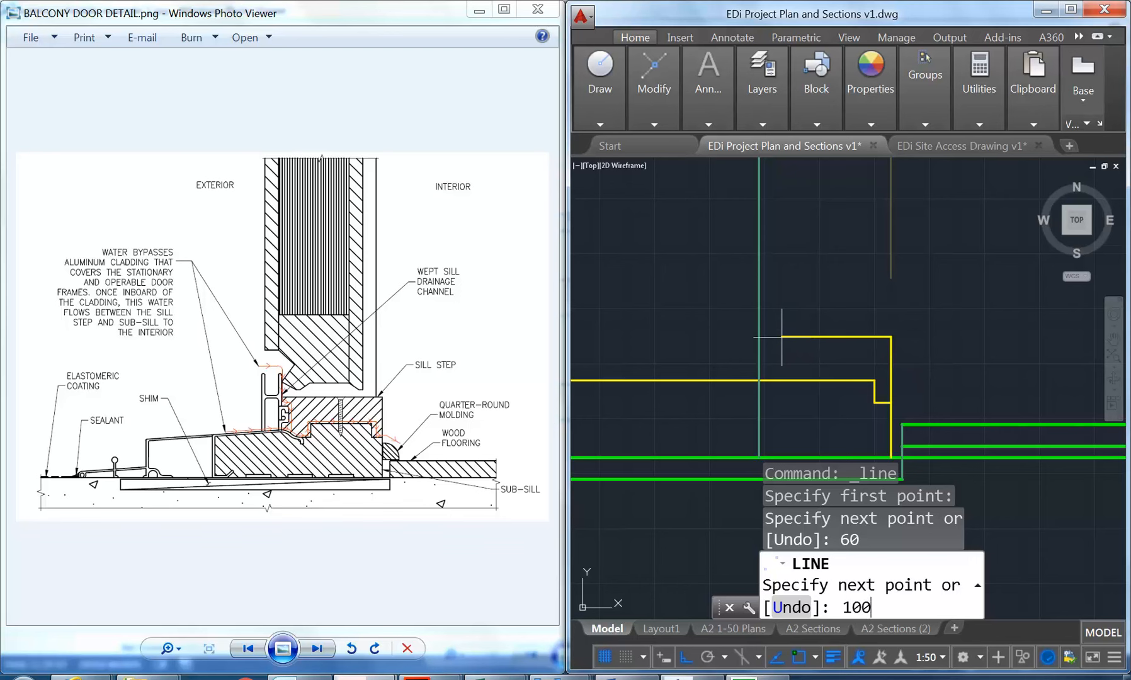
{"action": "key", "text": "Return"}
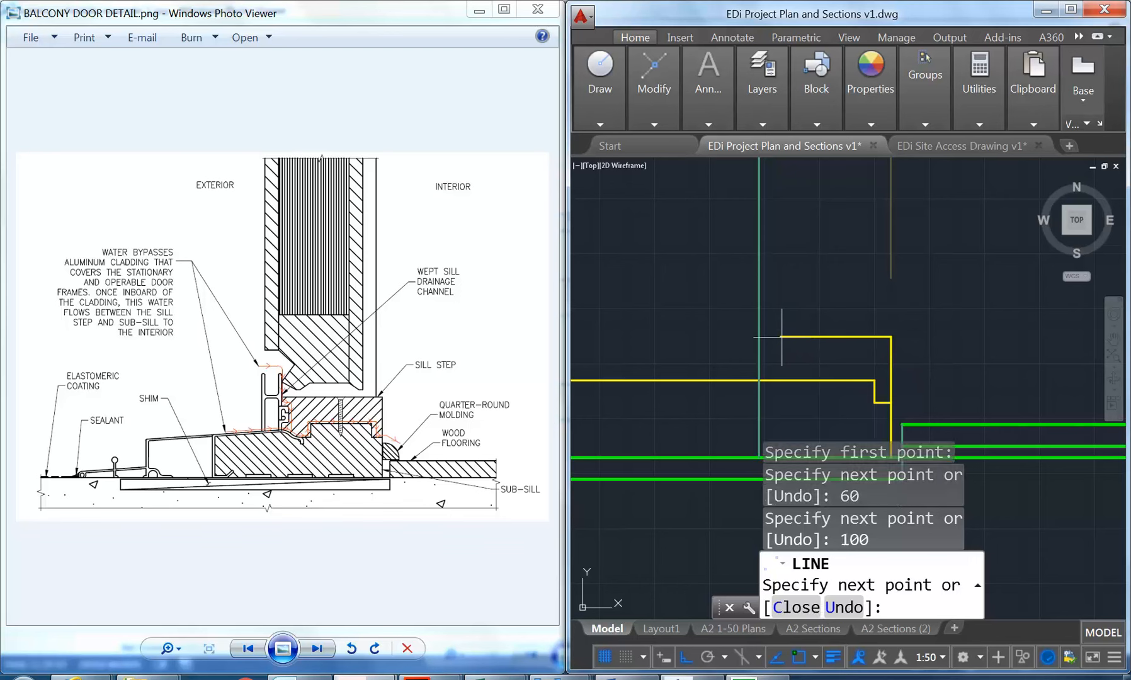
{"action": "left_click", "coordinate": [780, 381]}
{"action": "key", "text": "Return"}
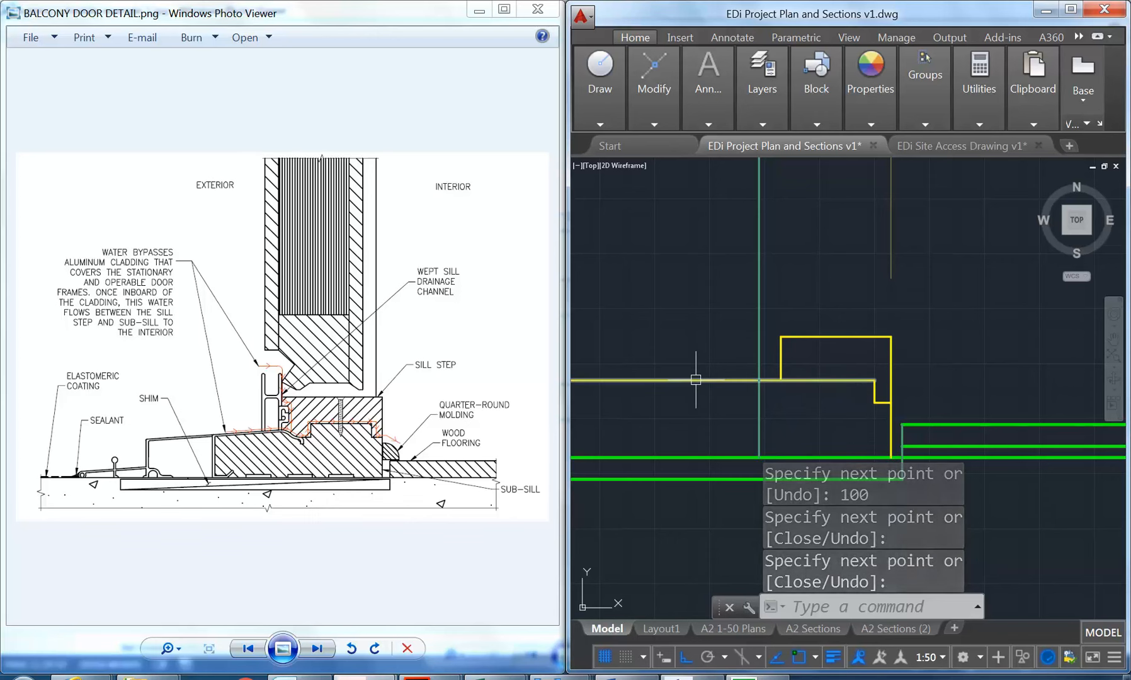
{"action": "key", "text": "Escape"}
{"action": "key", "text": "Escape"}
{"action": "key", "text": "Escape"}
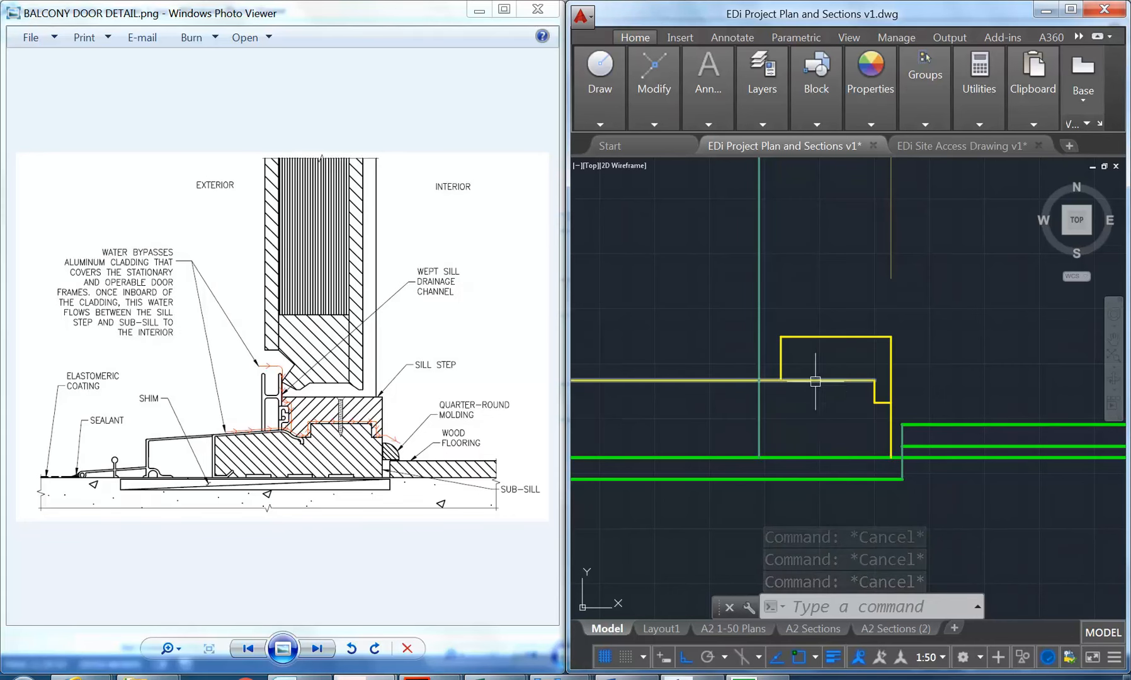
{"action": "scroll", "coordinate": [818, 387], "scroll_direction": "up", "scroll_amount": 2}
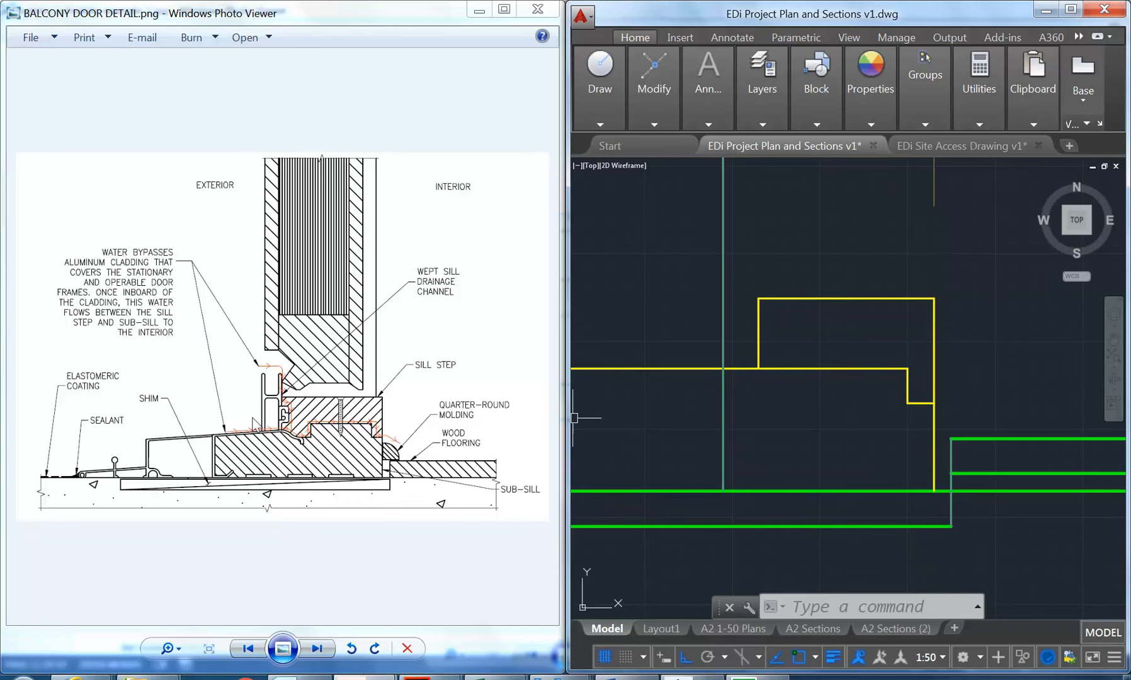
{"action": "type", "text": "o"}
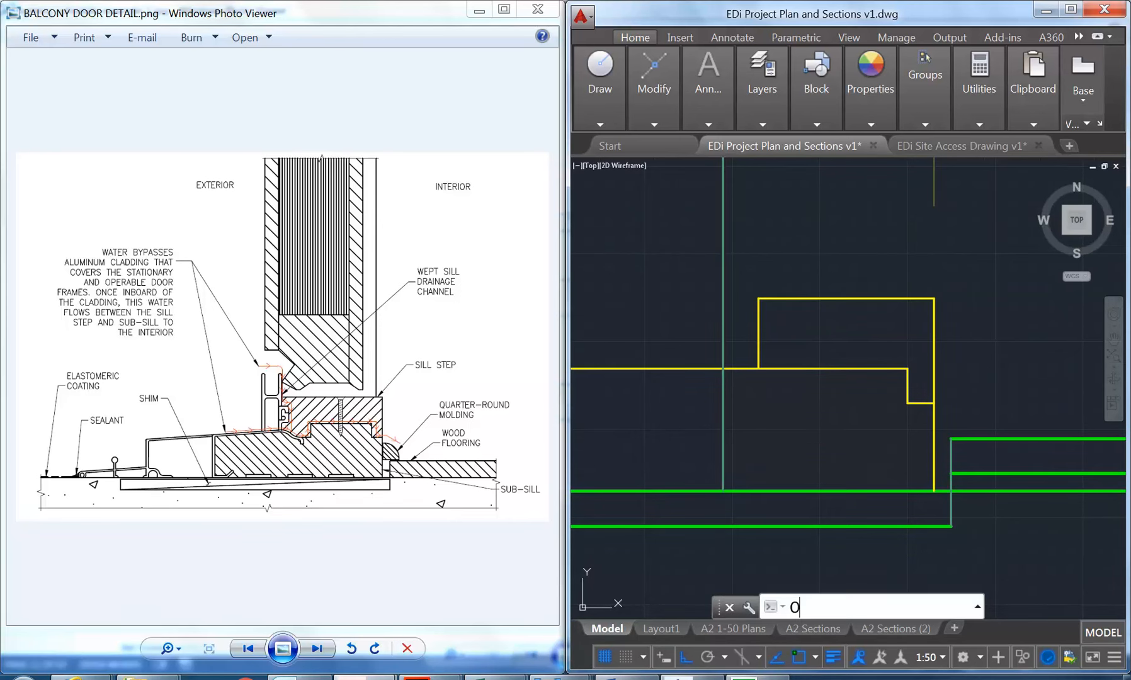
{"action": "key", "text": "Return"}
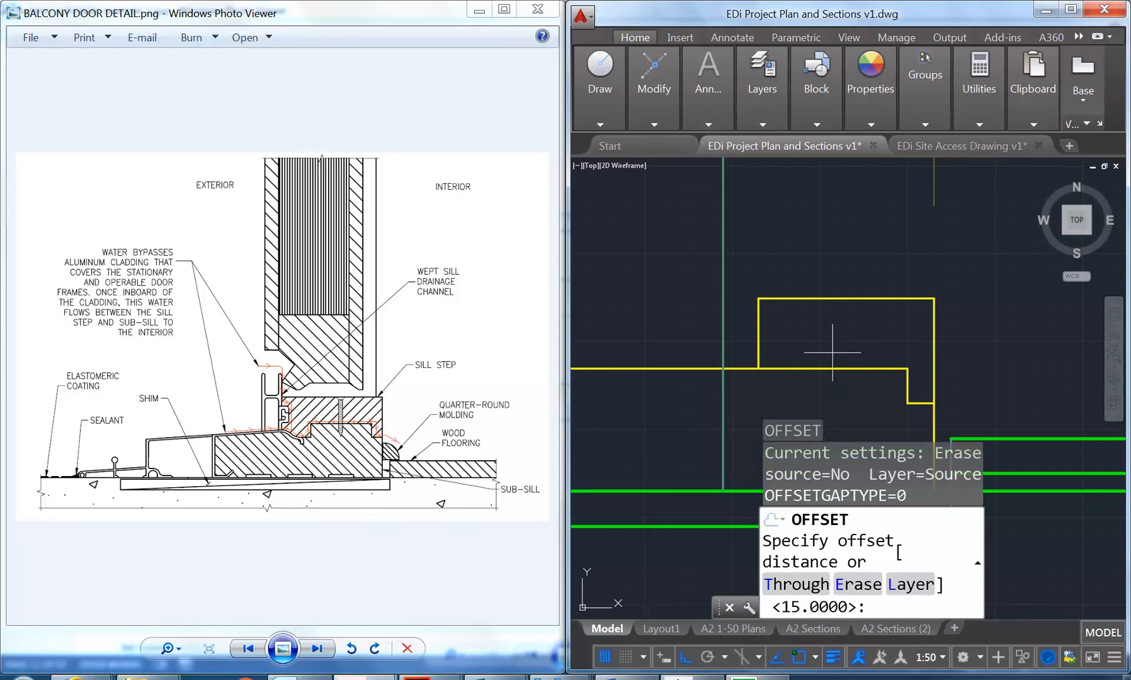
{"action": "key", "text": "Return"}
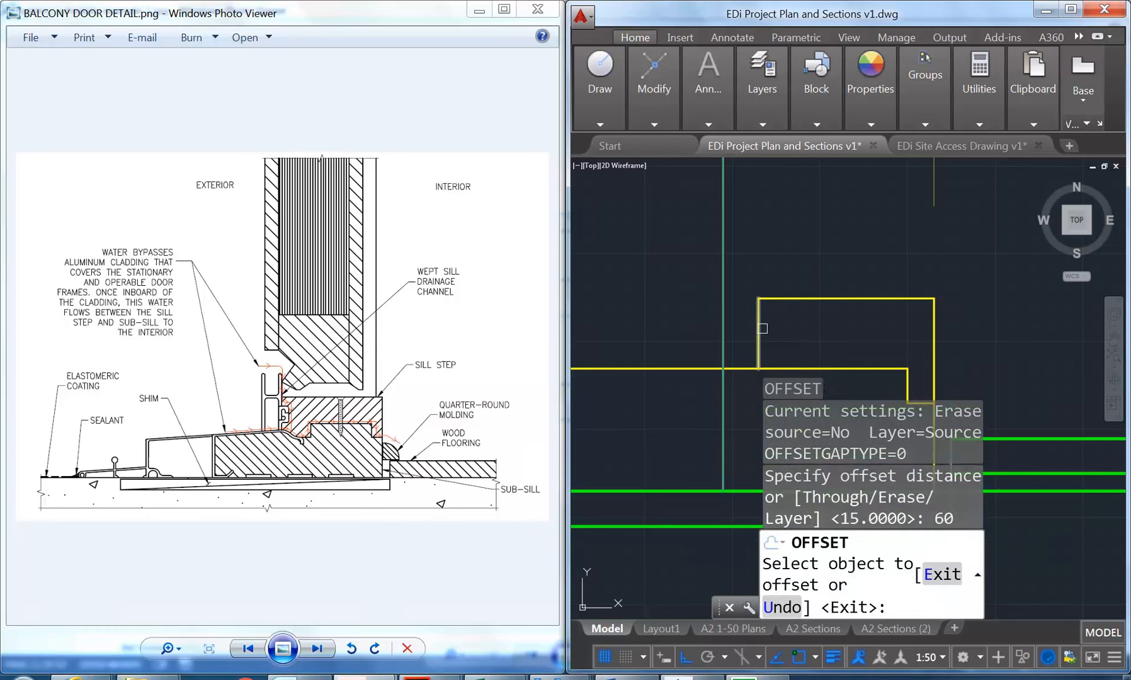
{"action": "left_click", "coordinate": [758, 334]}
{"action": "middle_click_drag", "start_coordinate": [784, 318], "coordinate": [769, 283]}
{"action": "key", "text": "Escape"}
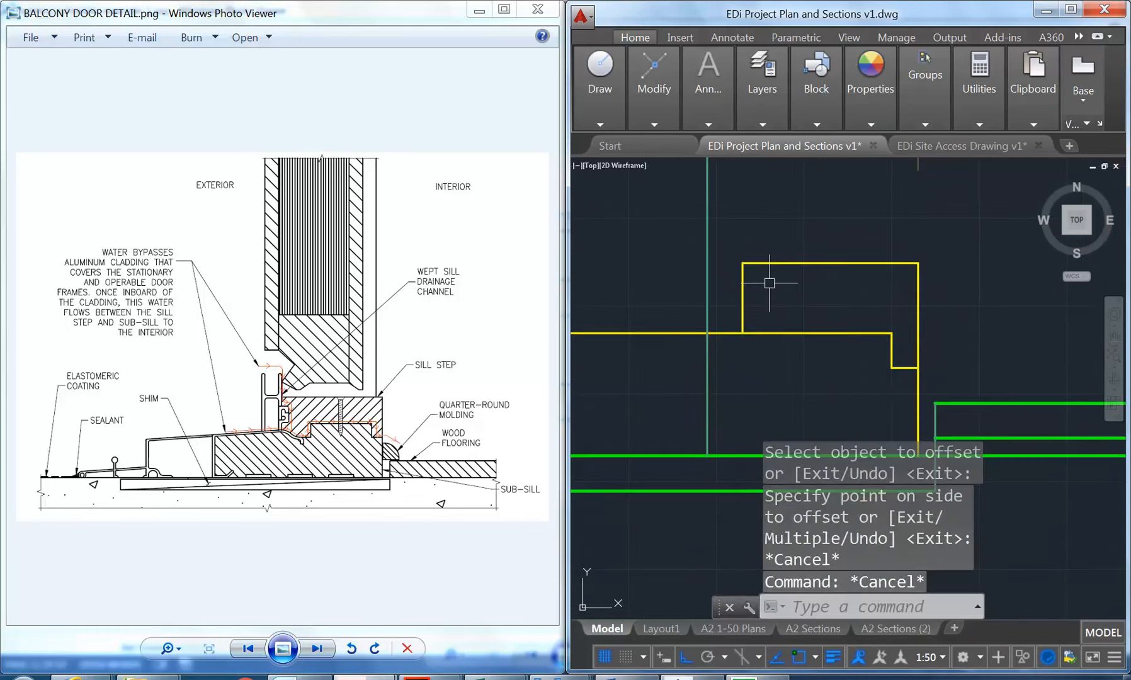
Offset the short vertical exterior edge of the new sill step 30 inwards.
{"action": "key", "text": "Return"}
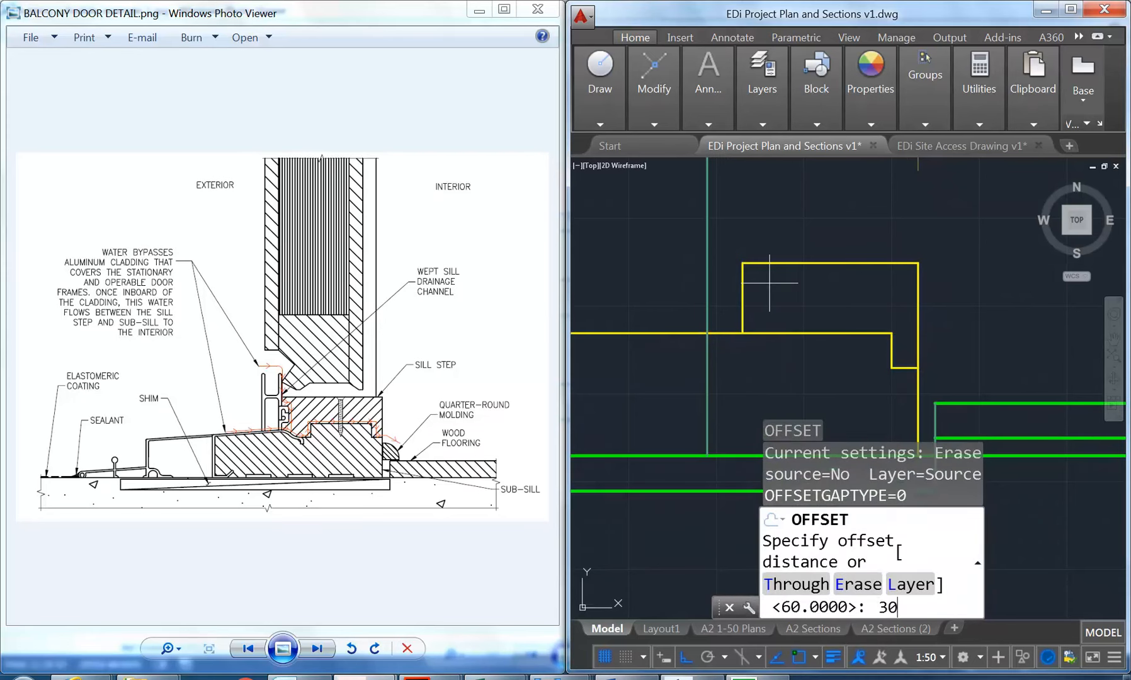
{"action": "type", "text": "30"}
{"action": "key", "text": "Return"}
{"action": "left_click", "coordinate": [743, 293]}
{"action": "left_click", "coordinate": [769, 293]}
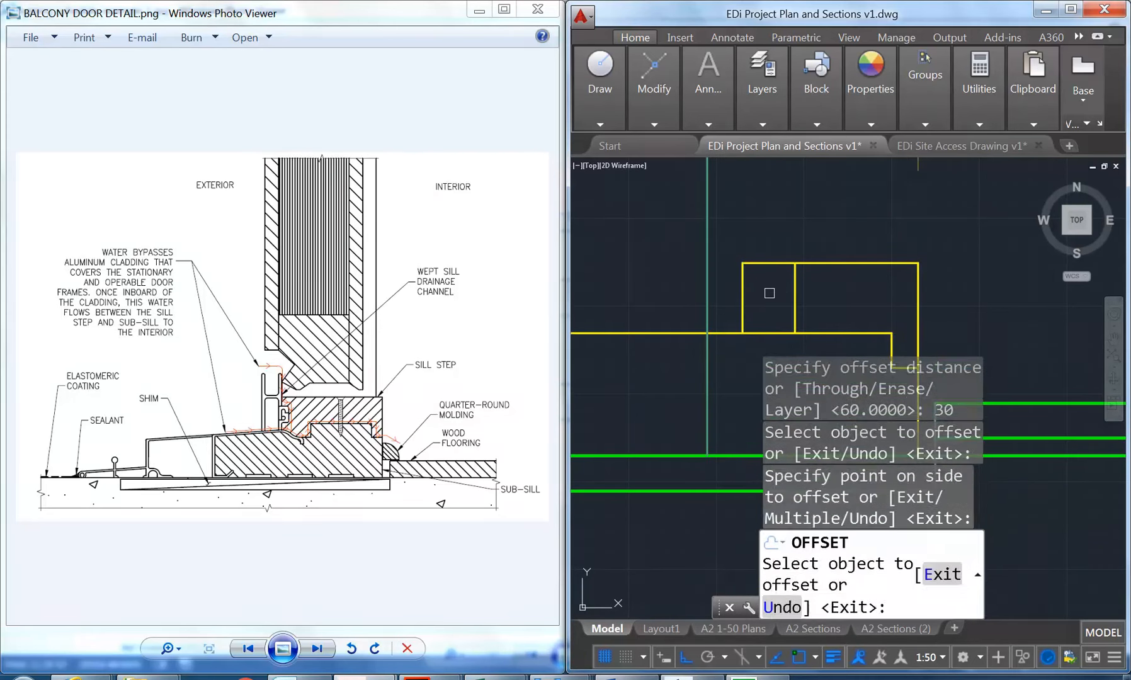
{"action": "key", "text": "Return"}
Stretch the upper end of the offset line about 60 downwards so the line hangs below the sill's top line.
{"action": "left_click", "coordinate": [796, 296]}
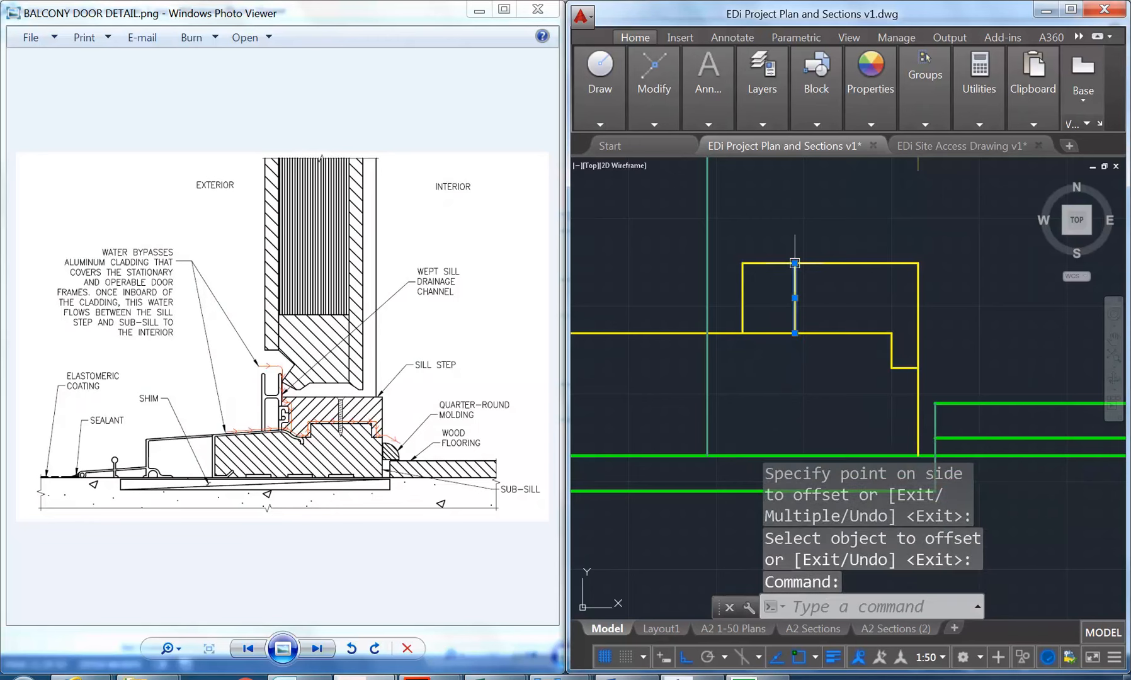
{"action": "left_click", "coordinate": [795, 263]}
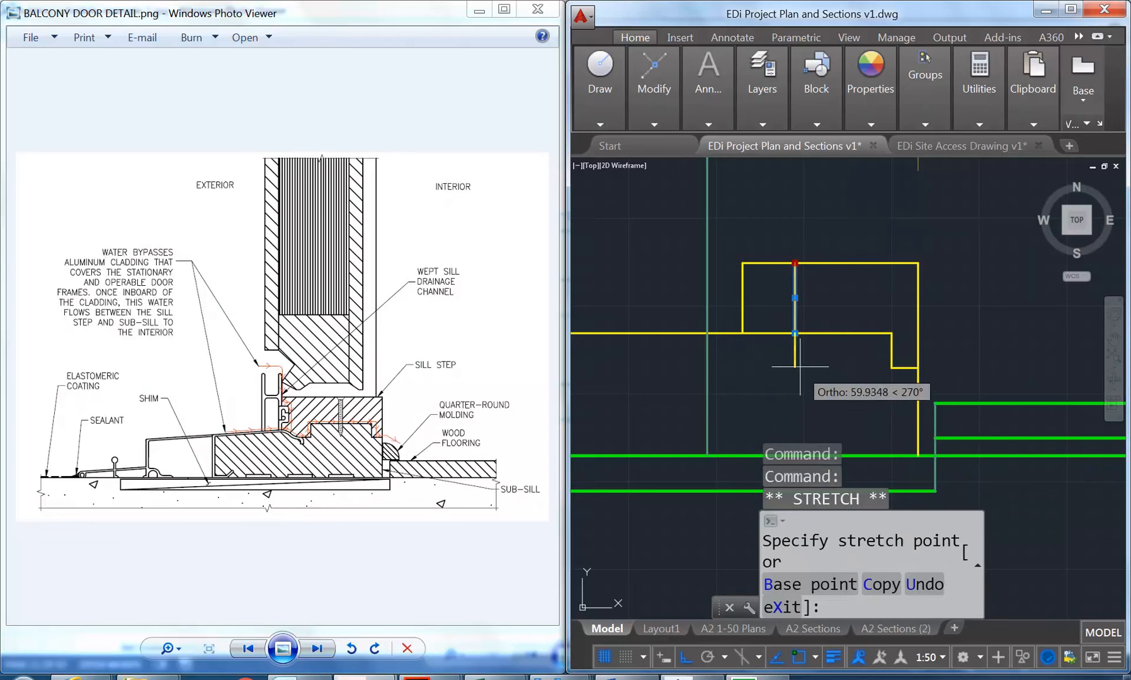
{"action": "left_click", "coordinate": [800, 366]}
{"action": "key", "text": "Escape"}
{"action": "key", "text": "Escape"}
{"action": "scroll", "coordinate": [756, 372], "scroll_direction": "down", "scroll_amount": 3}
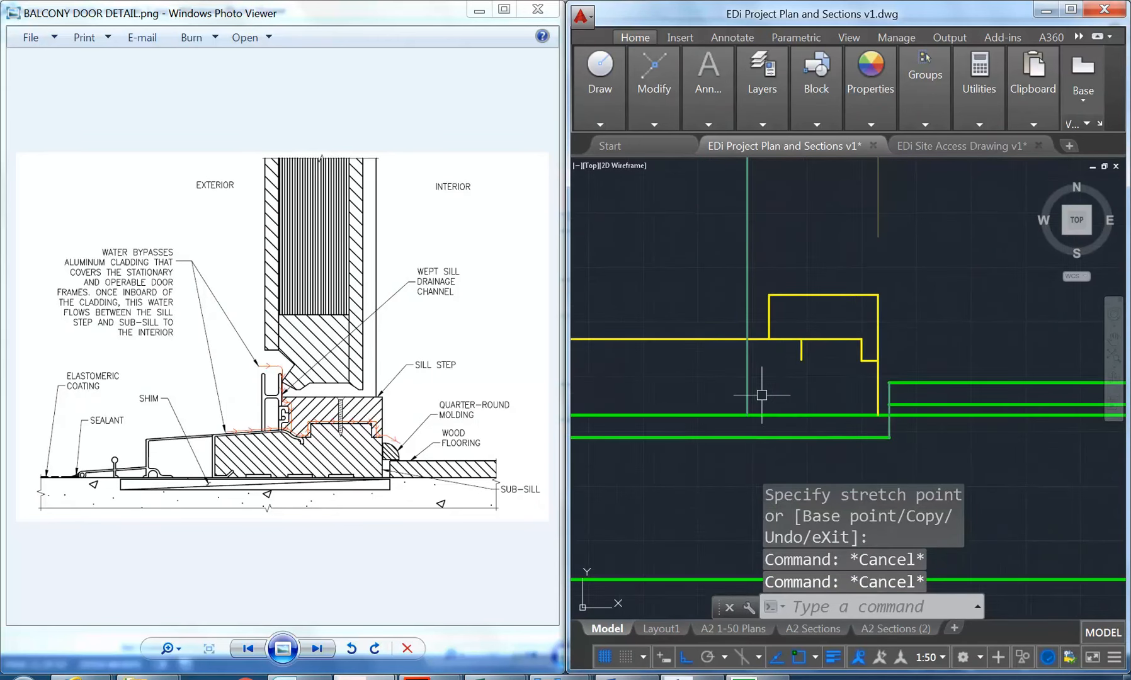
{"action": "middle_click_drag", "start_coordinate": [867, 401], "coordinate": [838, 379]}
{"action": "scroll", "coordinate": [887, 365], "scroll_direction": "up", "scroll_amount": 2}
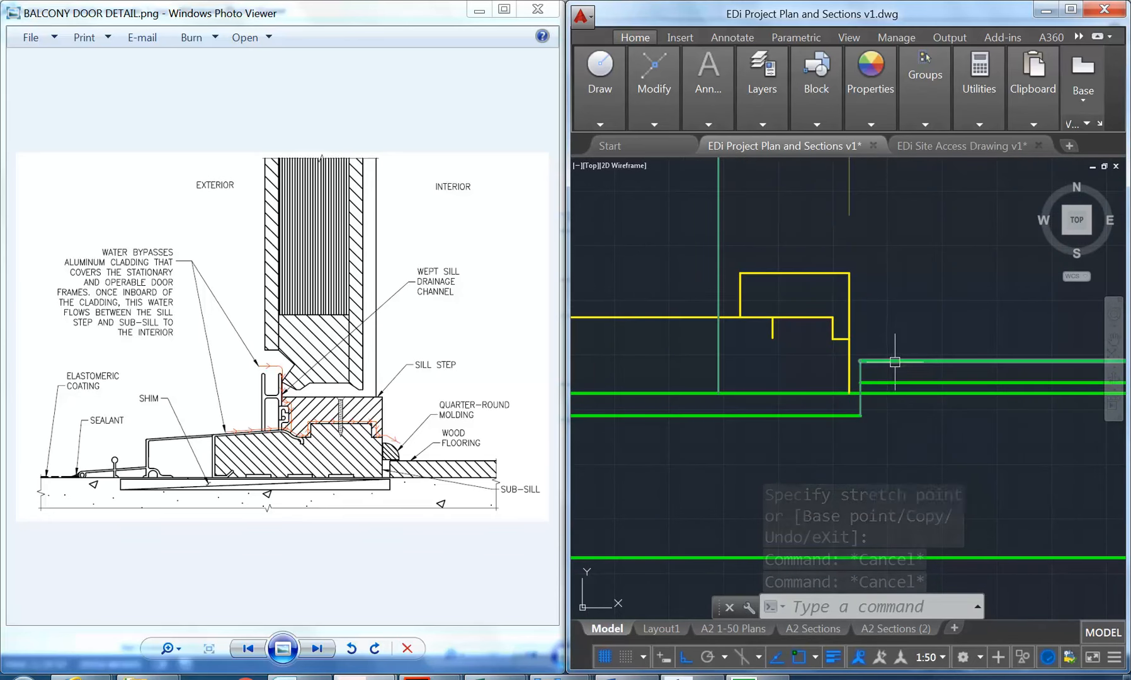
{"action": "scroll", "coordinate": [888, 377], "scroll_direction": "up", "scroll_amount": 2}
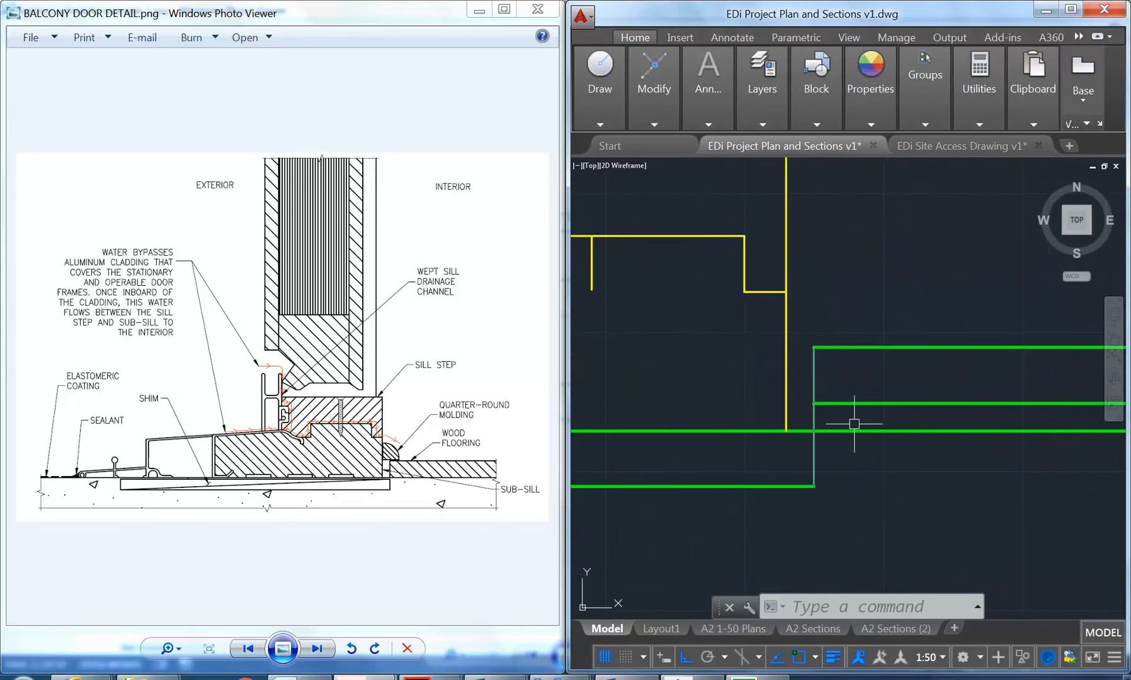
{"action": "left_click", "coordinate": [854, 424]}
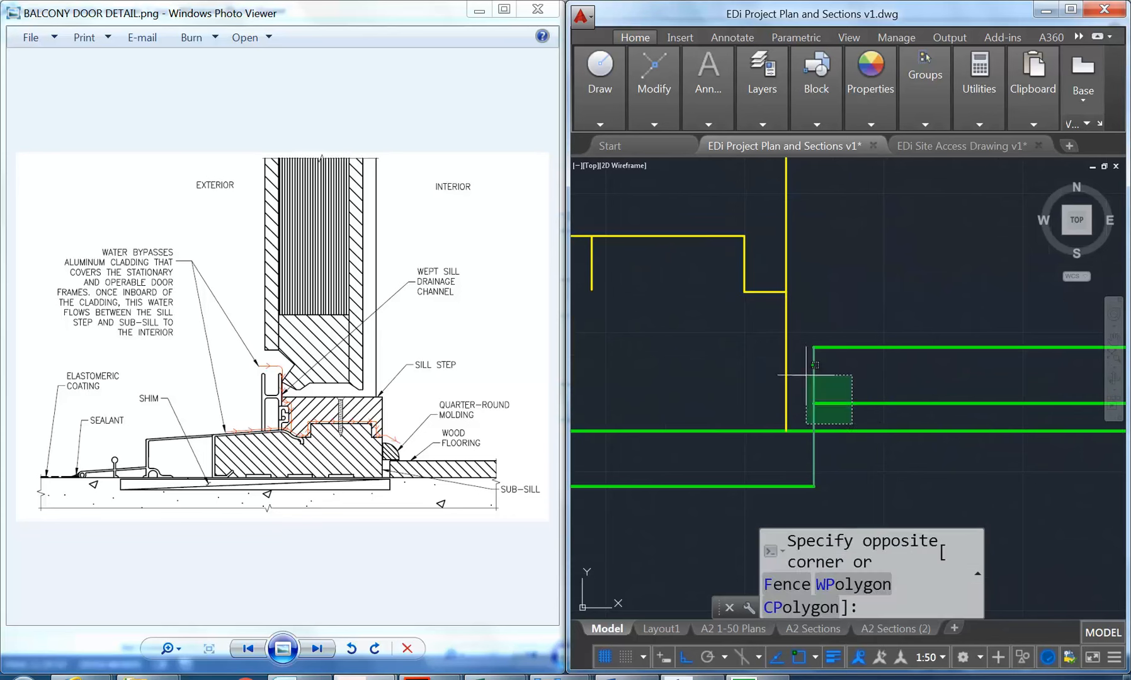
{"action": "left_click", "coordinate": [806, 328]}
{"action": "mouse_move", "coordinate": [771, 85]}
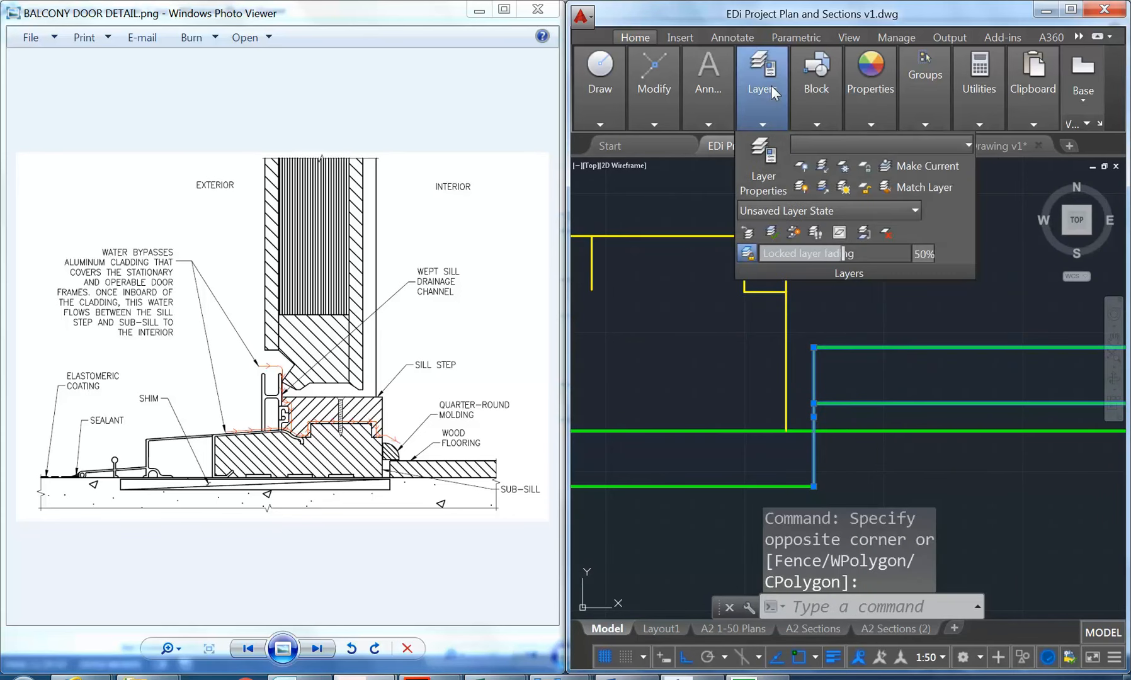
{"action": "left_click", "coordinate": [861, 148]}
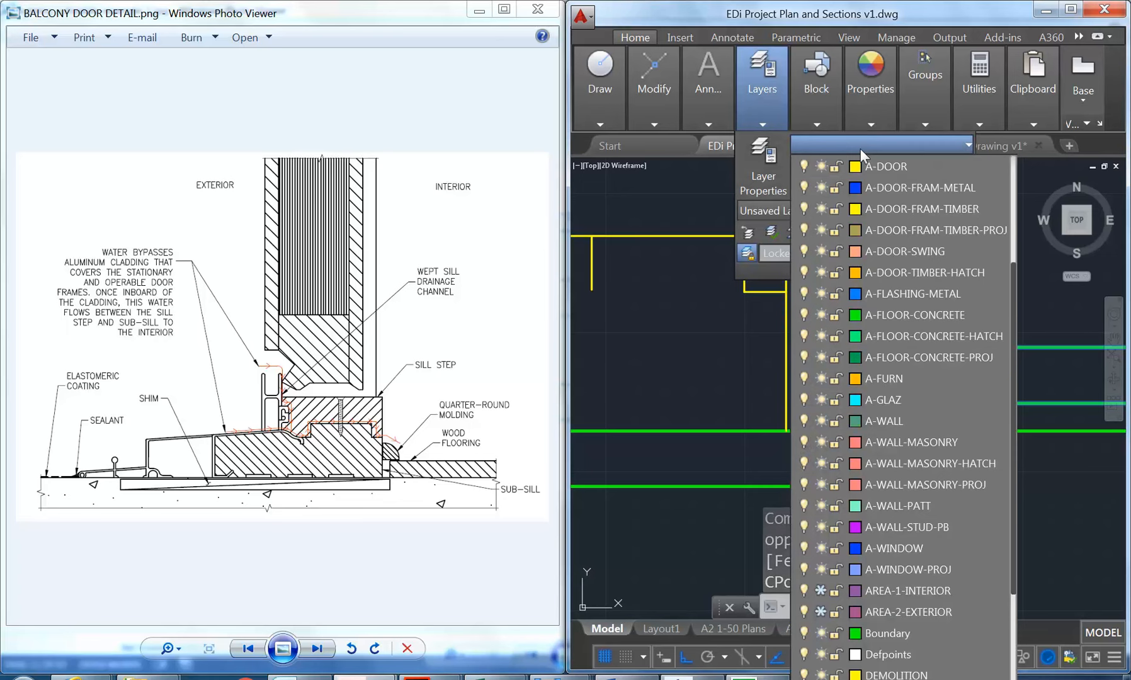
{"action": "key", "text": "Escape"}
{"action": "key", "text": "Escape"}
Break the vertical floor edge beside the sill at the point where the second floor line meets it.
{"action": "scroll", "coordinate": [741, 358], "scroll_direction": "down", "scroll_amount": 2}
{"action": "middle_click_drag", "start_coordinate": [740, 358], "coordinate": [771, 305]}
{"action": "scroll", "coordinate": [763, 341], "scroll_direction": "up", "scroll_amount": 2}
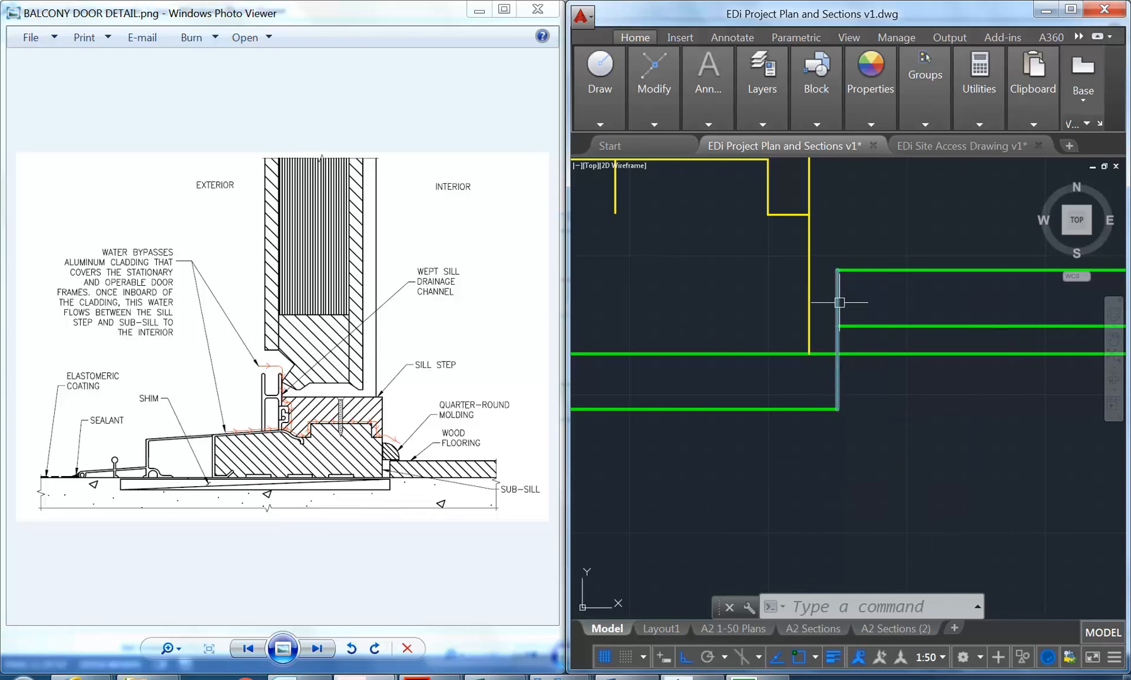
{"action": "left_click", "coordinate": [659, 97]}
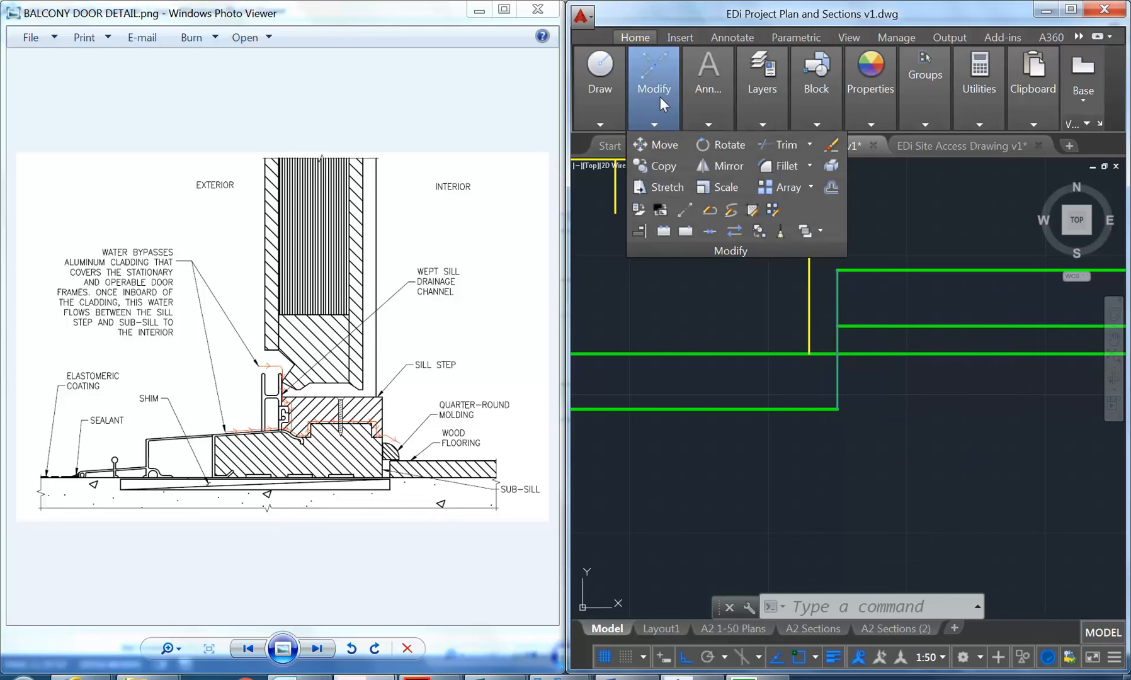
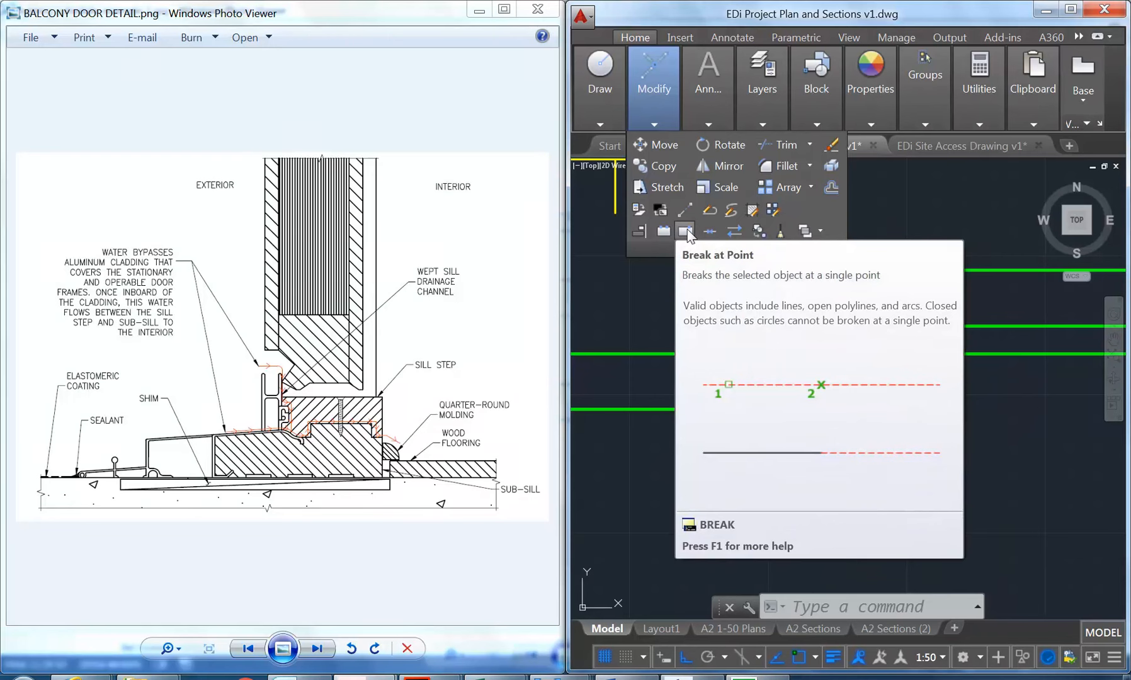
{"action": "left_click", "coordinate": [687, 231]}
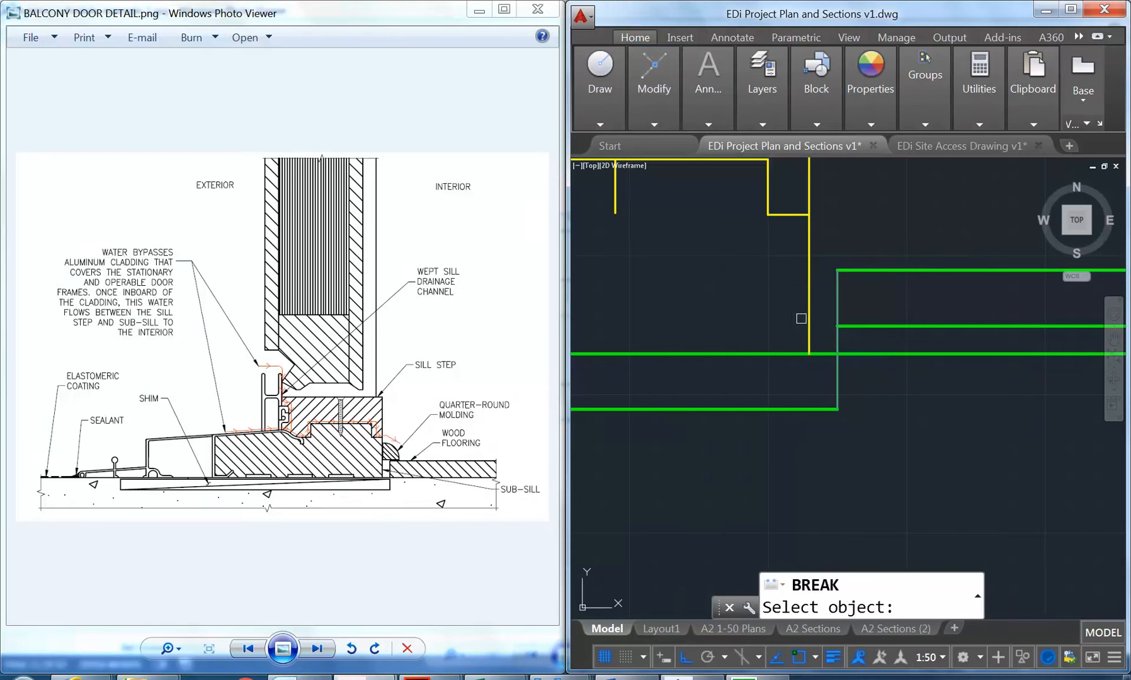
{"action": "mouse_move", "coordinate": [654, 81]}
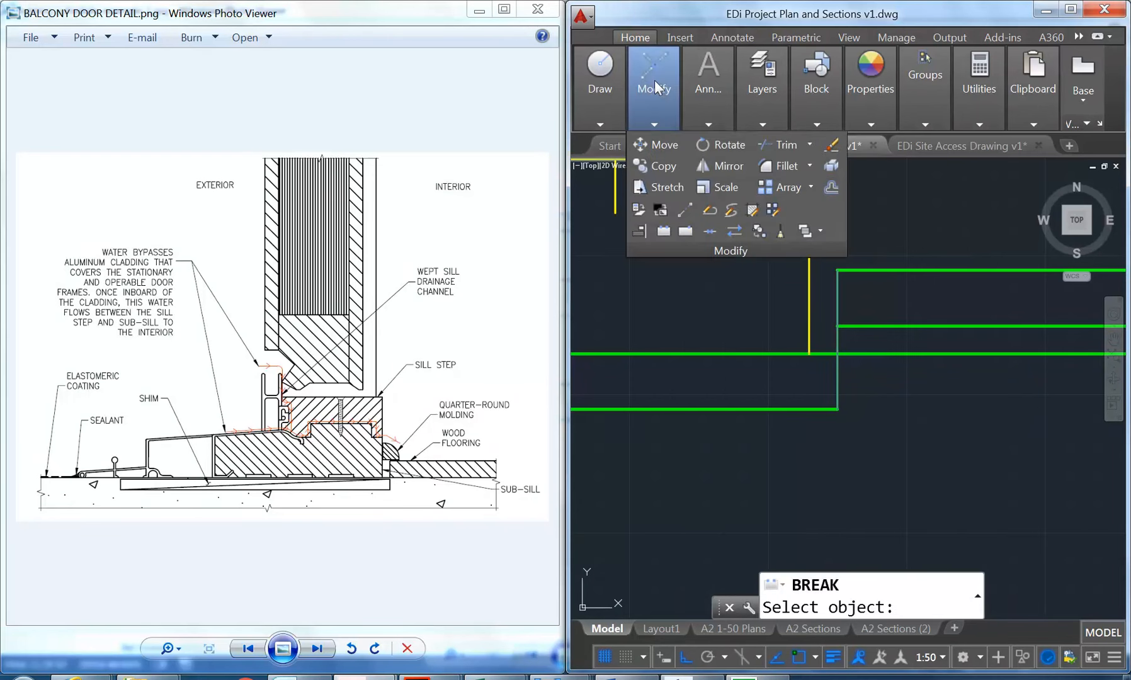
{"action": "left_click", "coordinate": [686, 228]}
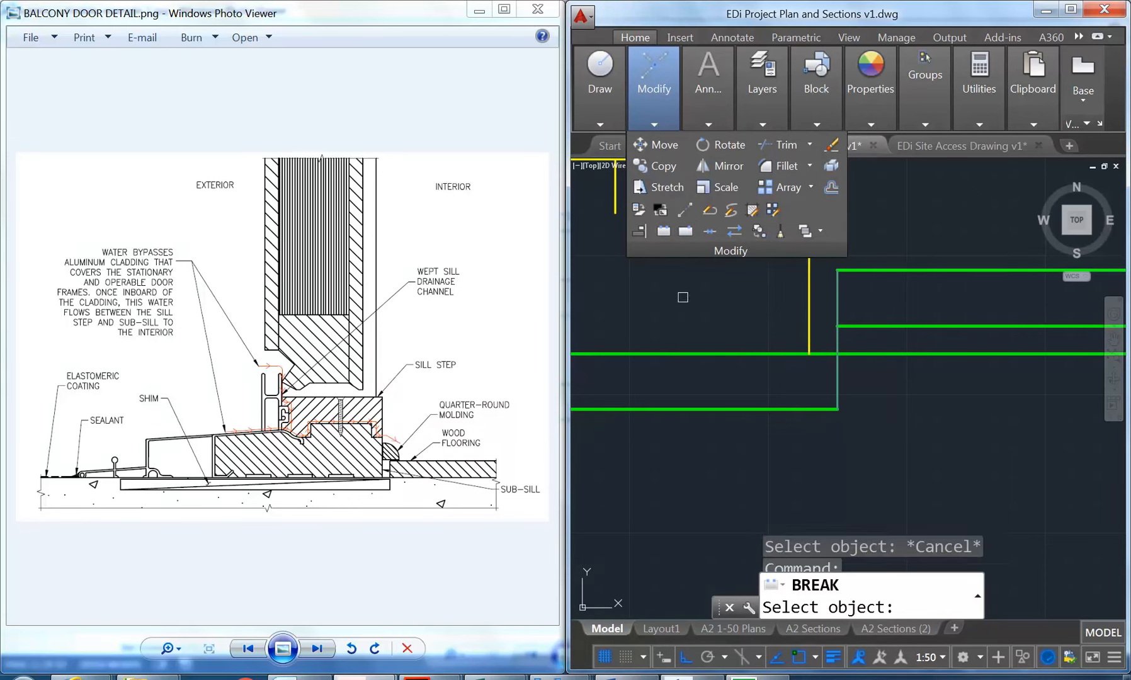
{"action": "left_click", "coordinate": [839, 295]}
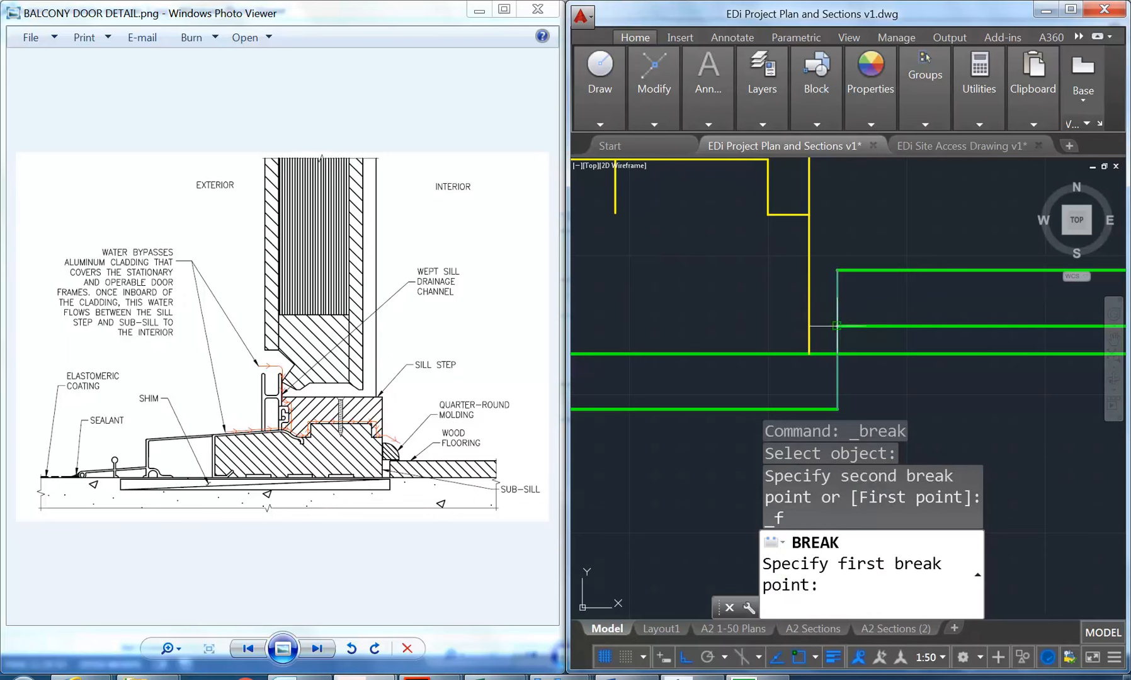
{"action": "left_click", "coordinate": [836, 326]}
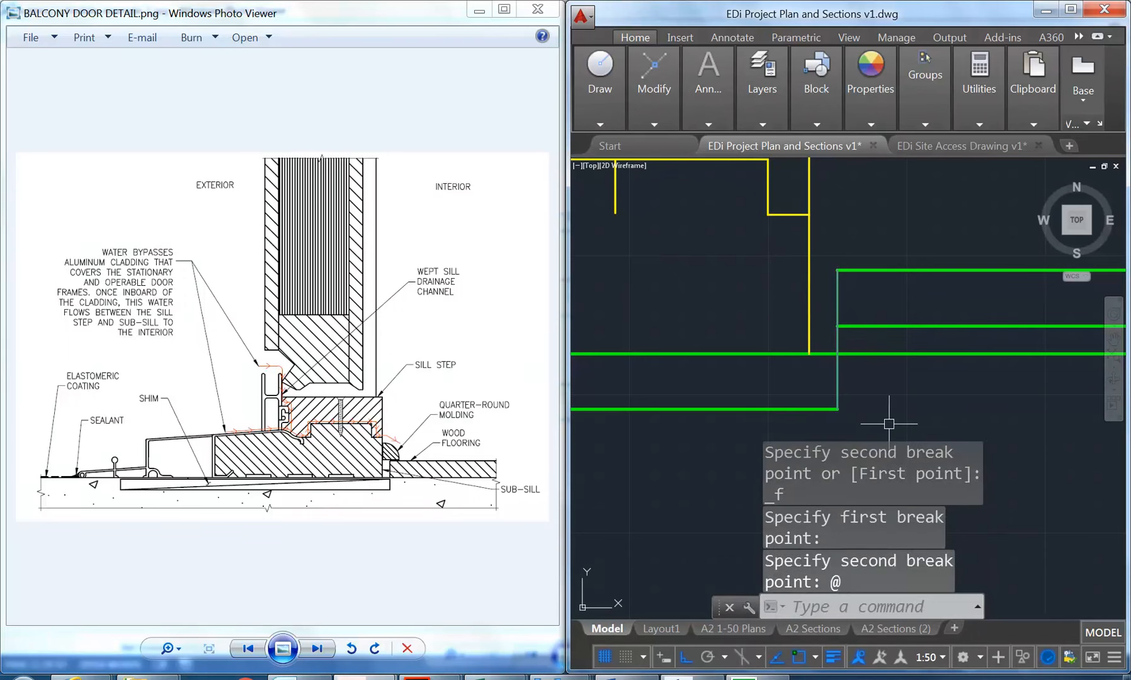
Assign the upper vertical floor-edge segment and the two horizontal floor finish lines to layer A-DOOR-FRAM-TIMBER.
{"action": "left_click", "coordinate": [838, 296]}
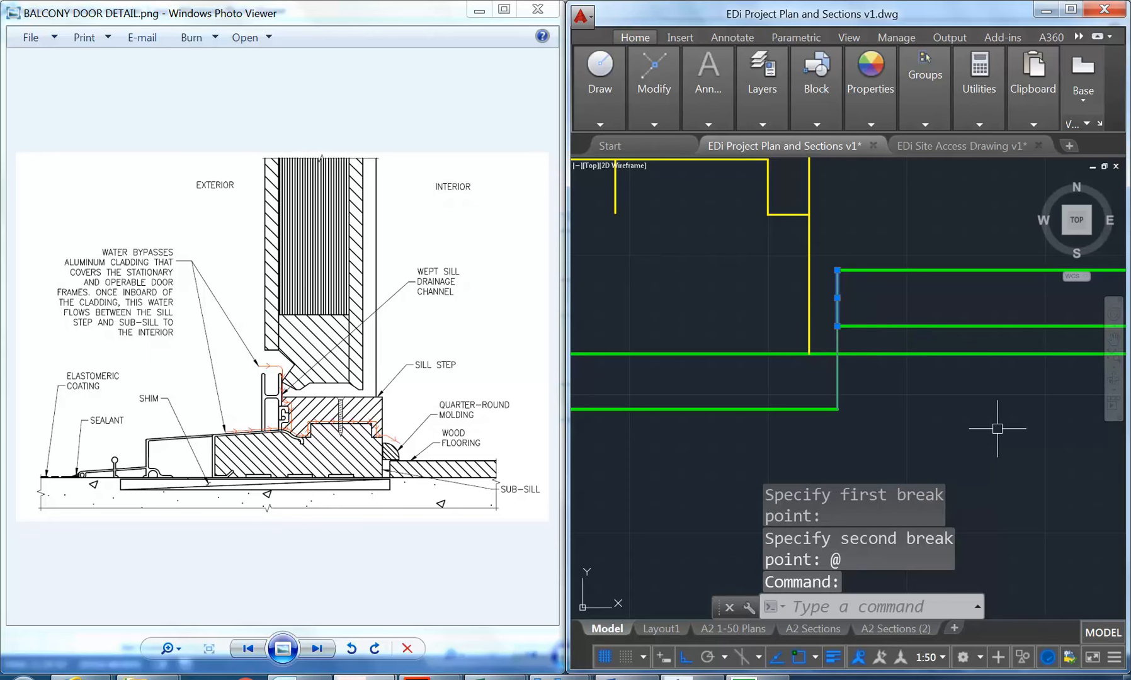
{"action": "left_click", "coordinate": [985, 264]}
{"action": "left_click", "coordinate": [935, 317]}
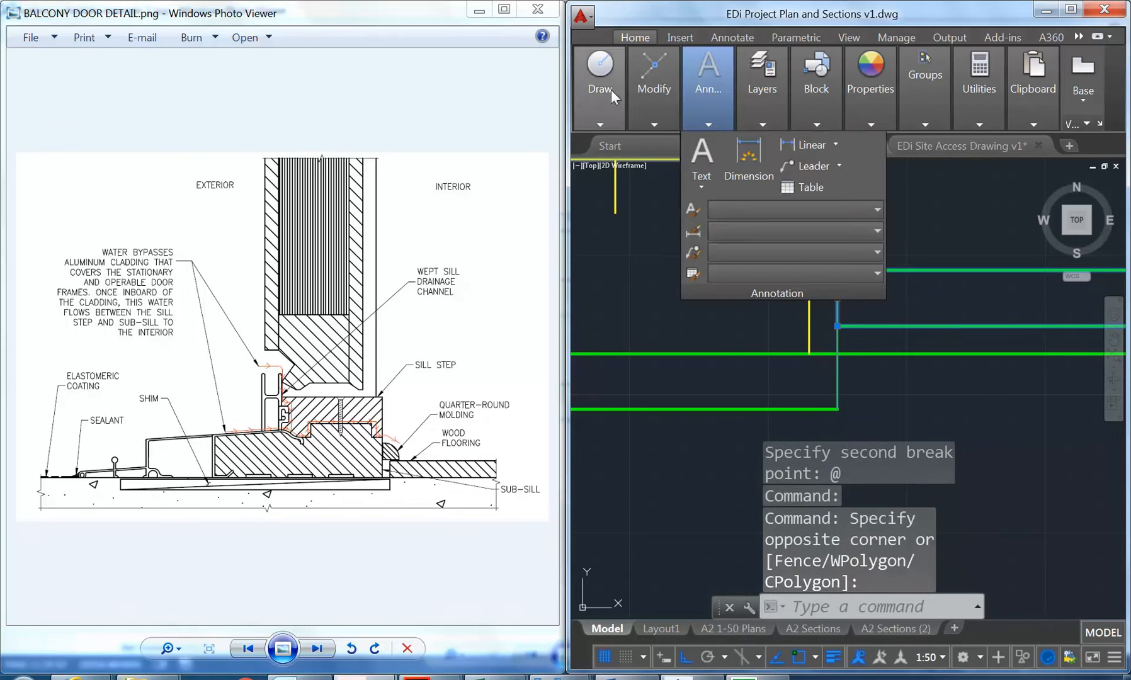
{"action": "mouse_move", "coordinate": [746, 90]}
{"action": "left_click", "coordinate": [889, 143]}
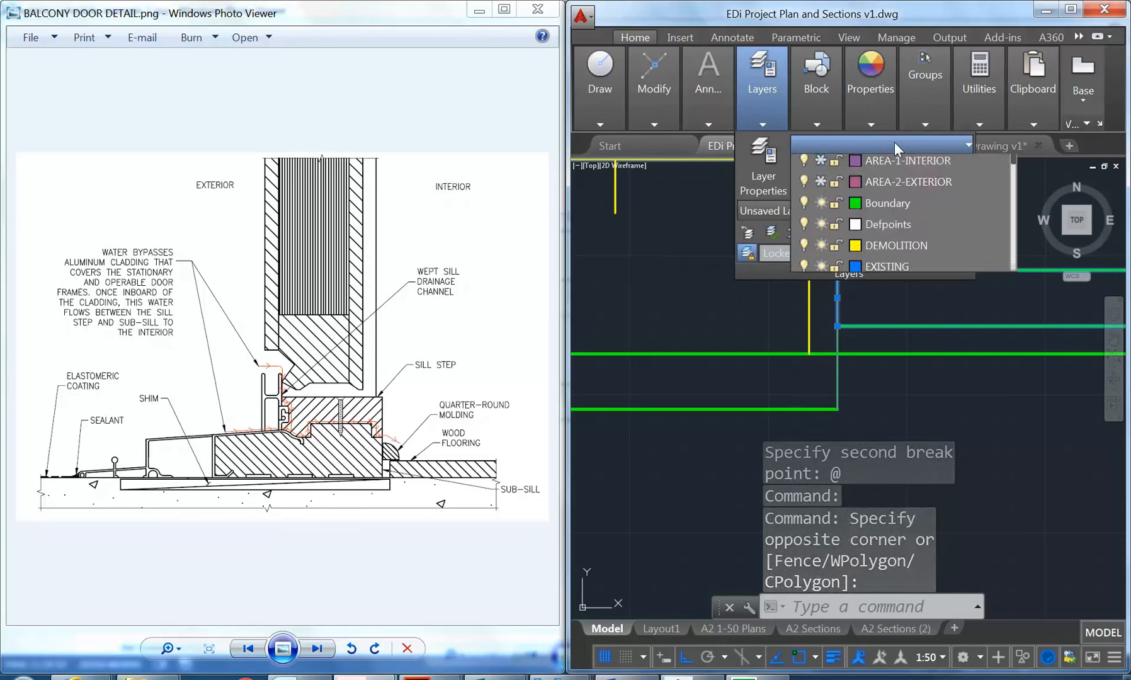
{"action": "left_click", "coordinate": [888, 211]}
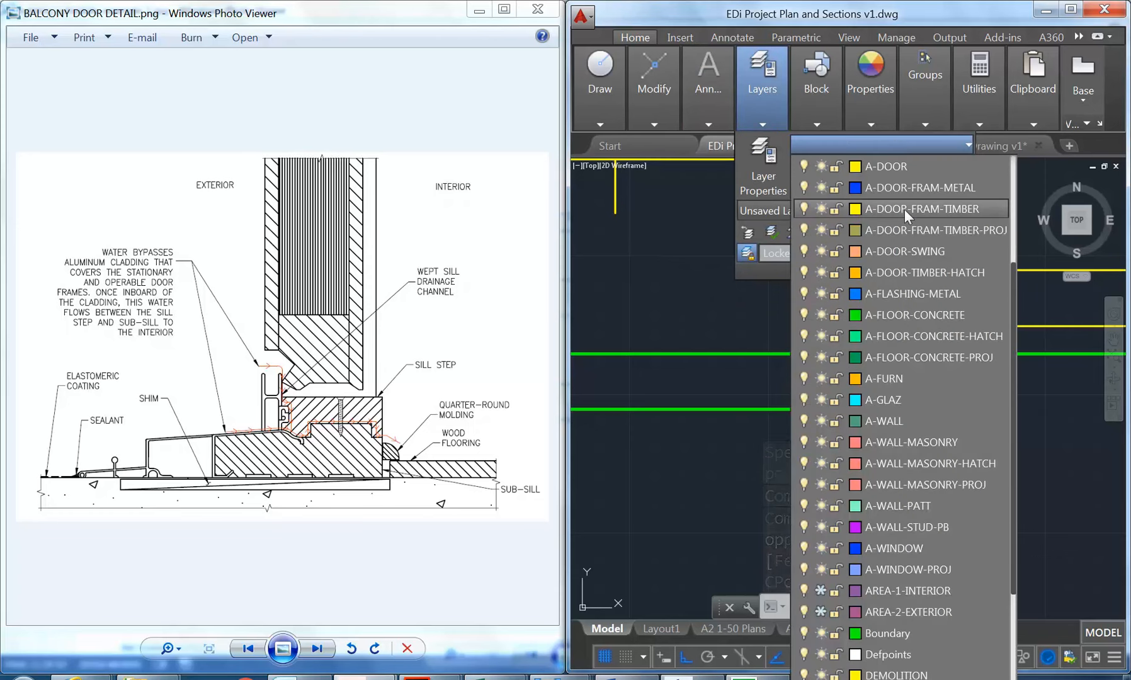
Break the vertical floor edge beside the sill at the point where it meets the top concrete slab line.
{"action": "key", "text": "Escape"}
{"action": "key", "text": "Escape"}
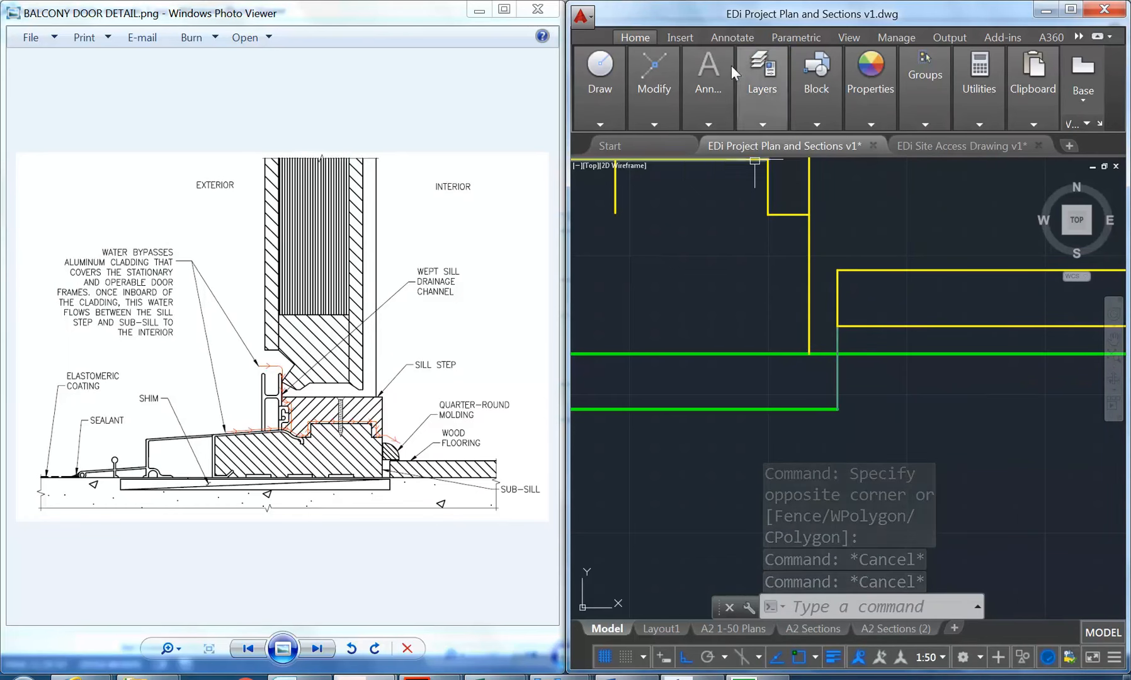
{"action": "mouse_move", "coordinate": [660, 87]}
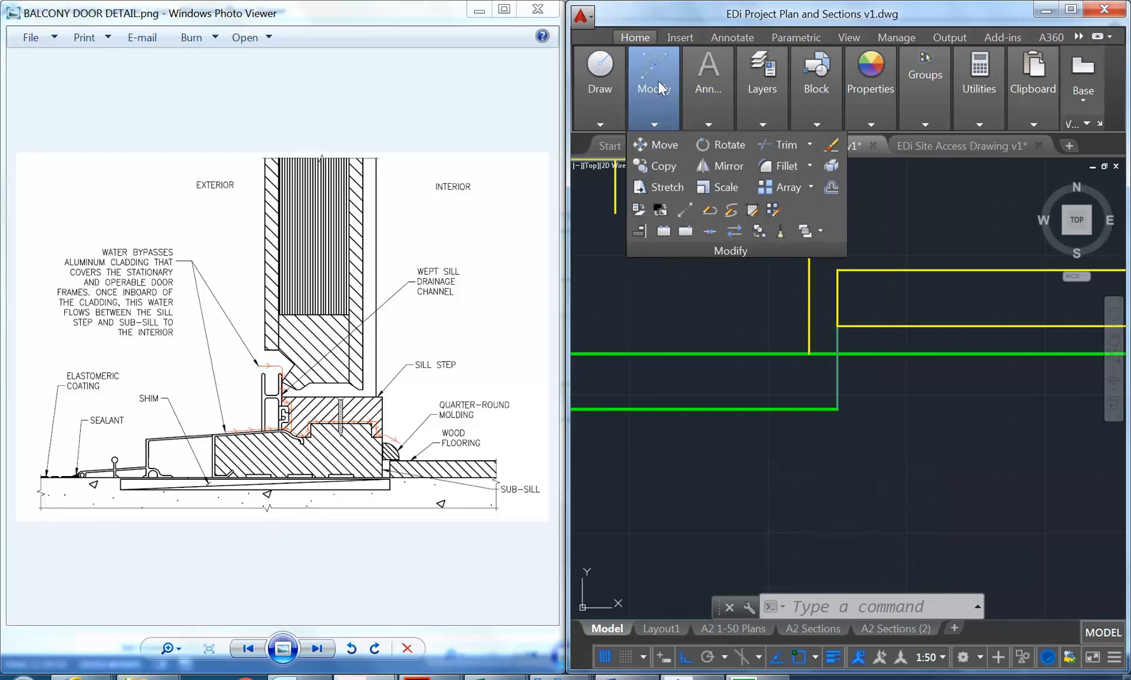
{"action": "left_click", "coordinate": [687, 232]}
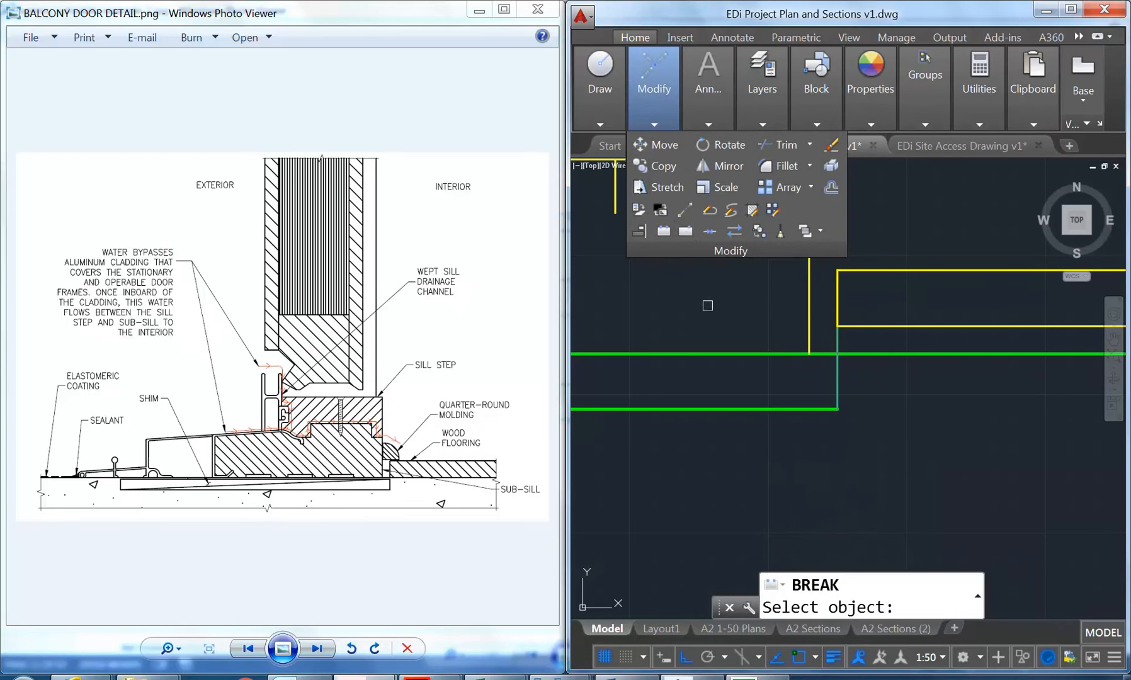
{"action": "left_click", "coordinate": [838, 365]}
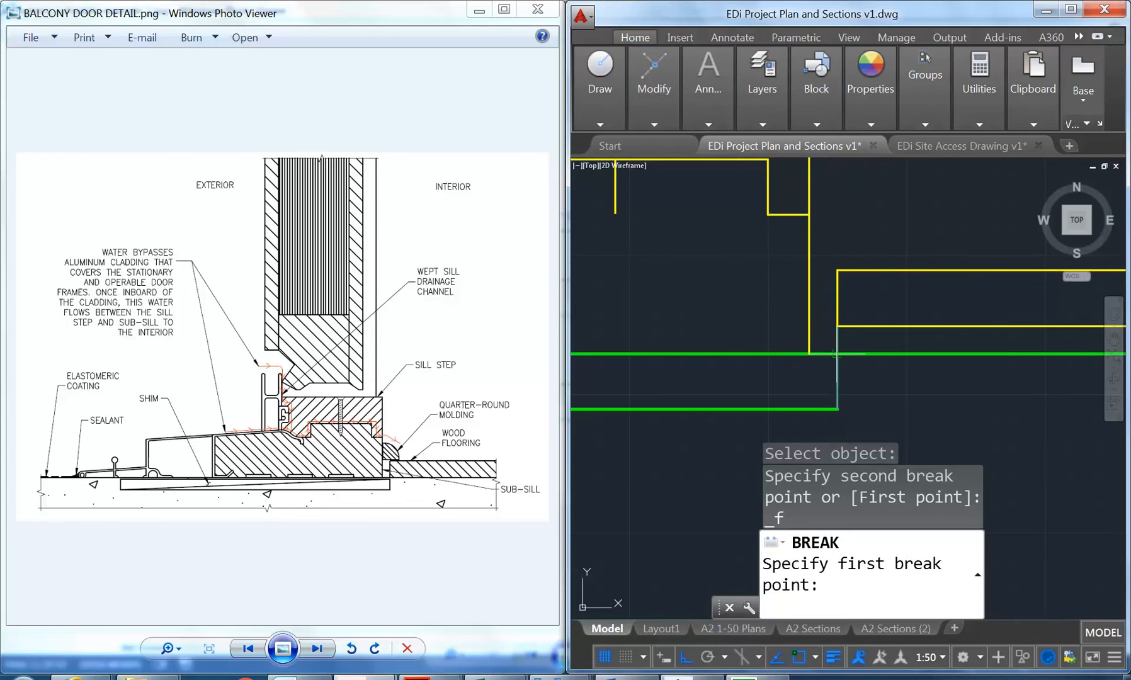
{"action": "left_click", "coordinate": [838, 354]}
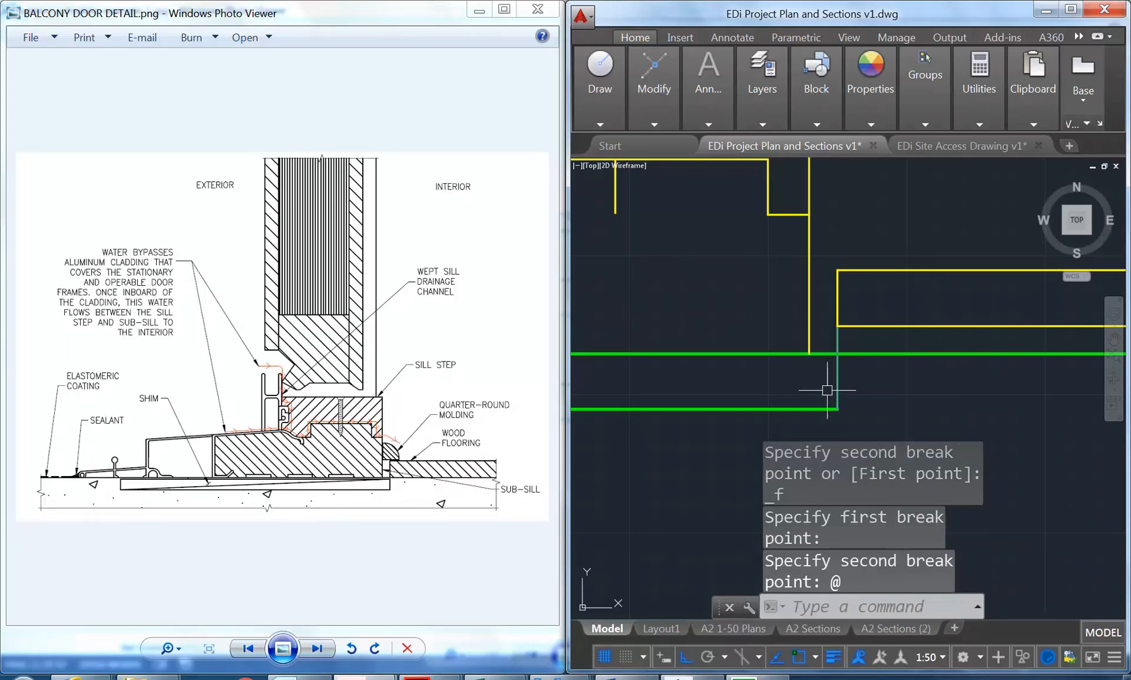
Assign the lowest vertical edge segment and the horizontal line running under the sill to layer A-DOOR-FRAM-METAL.
{"action": "mouse_move", "coordinate": [712, 397]}
{"action": "middle_mouse_down"}
{"action": "mouse_move", "coordinate": [712, 279]}
{"action": "mouse_move", "coordinate": [796, 341]}
{"action": "middle_mouse_up"}
{"action": "left_click", "coordinate": [713, 307]}
{"action": "scroll", "coordinate": [694, 280], "scroll_direction": "down", "scroll_amount": 2}
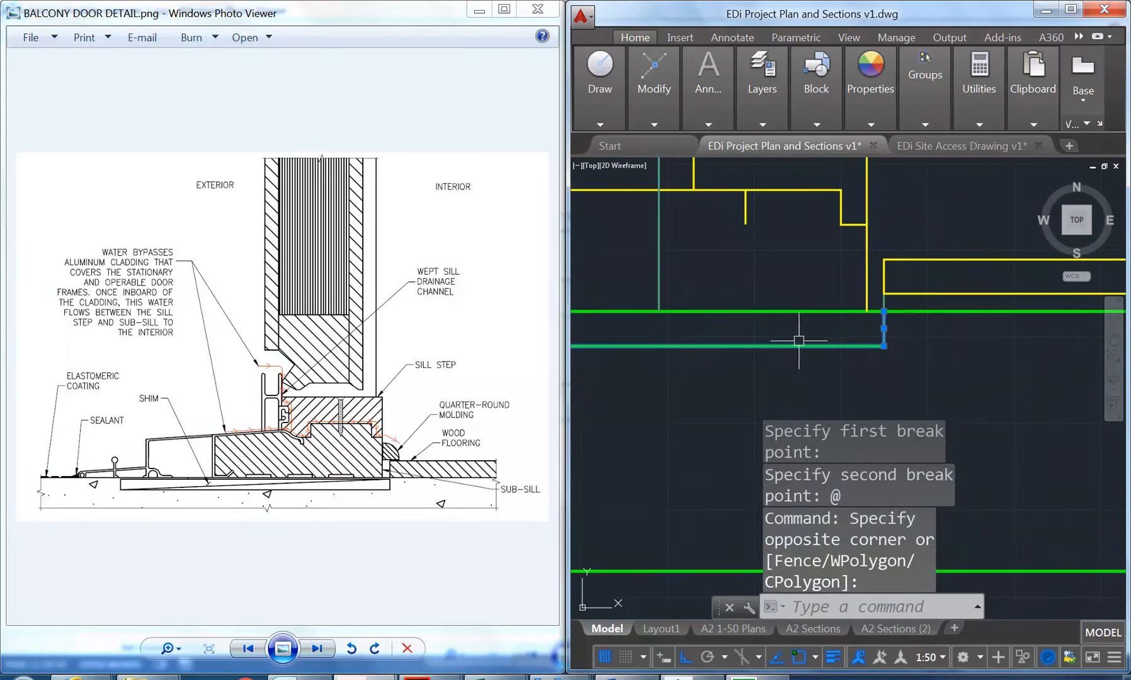
{"action": "scroll", "coordinate": [832, 350], "scroll_direction": "up", "scroll_amount": 2}
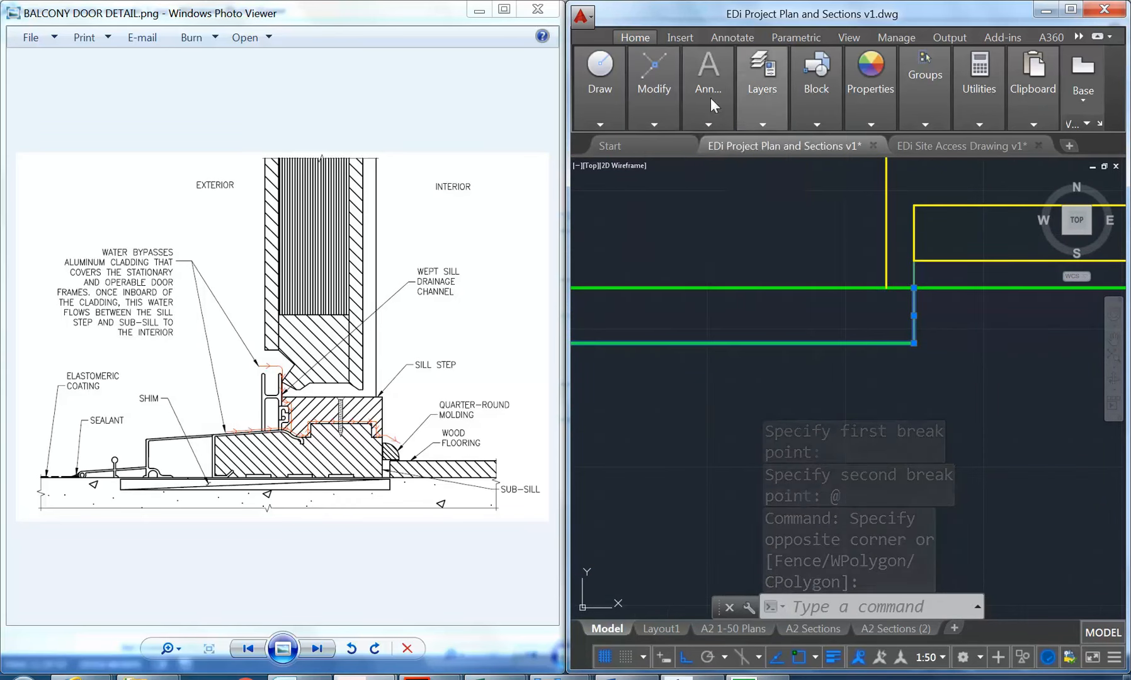
{"action": "mouse_move", "coordinate": [760, 93]}
{"action": "left_click", "coordinate": [910, 144]}
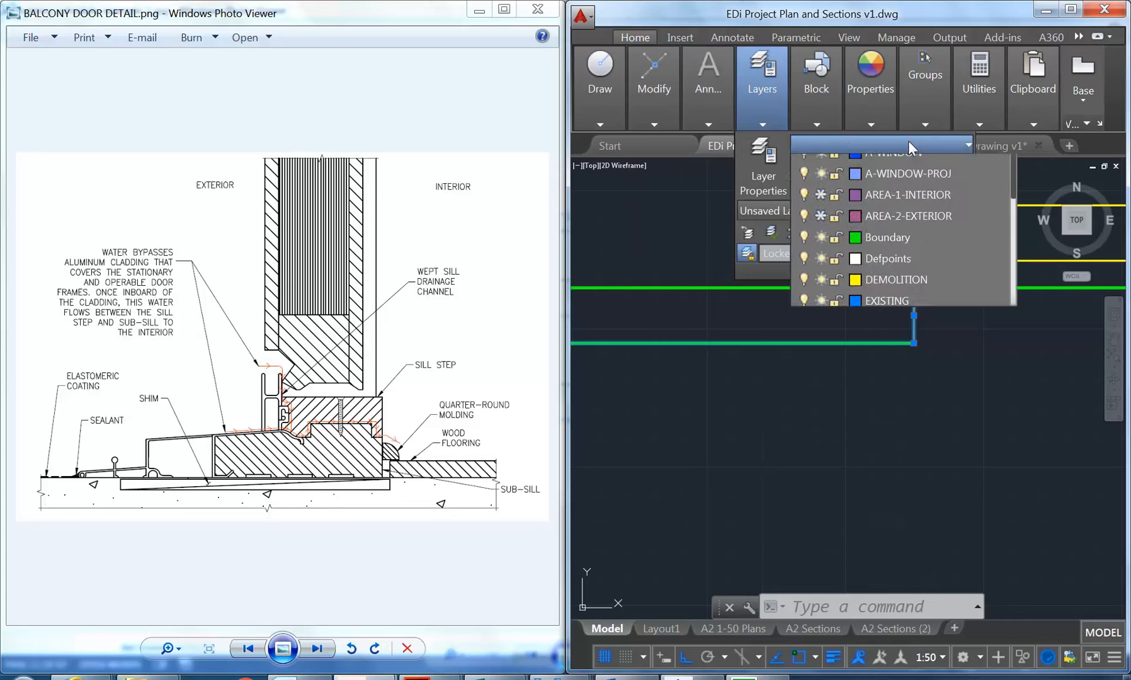
{"action": "left_click", "coordinate": [910, 187]}
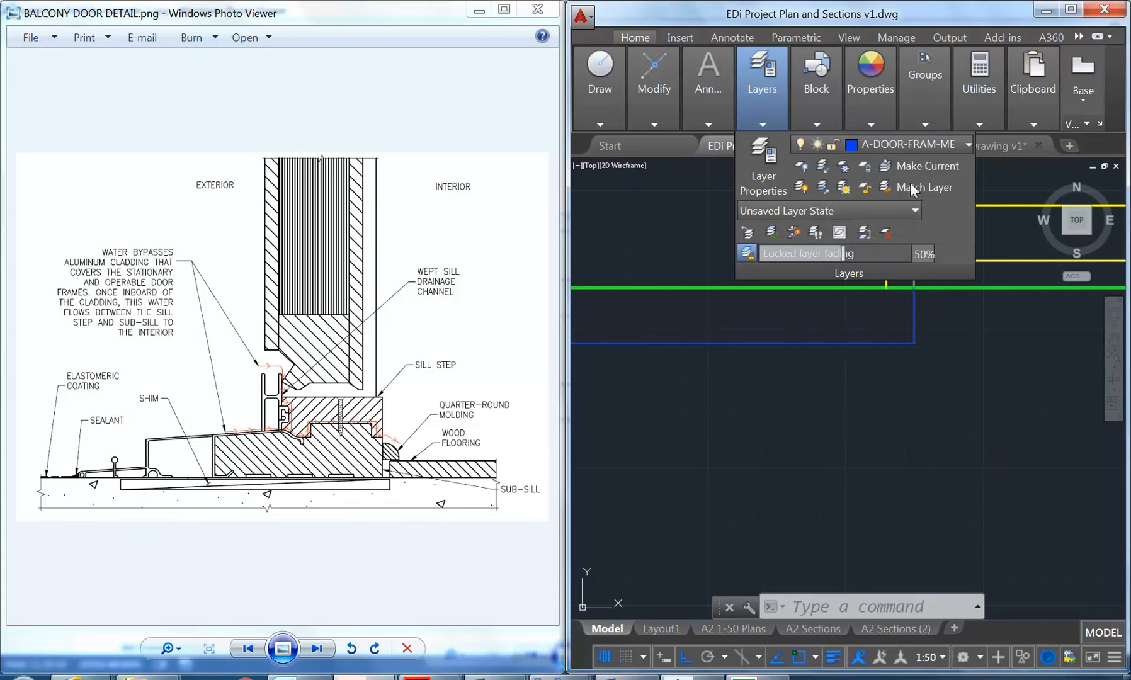
{"action": "key", "text": "Escape"}
{"action": "key", "text": "Escape"}
On layout A2 Sections (2), copy the lower slab-section viewport and its title into the empty area above the sheet number block.
{"action": "scroll", "coordinate": [707, 388], "scroll_direction": "down", "scroll_amount": 2}
{"action": "mouse_move", "coordinate": [707, 389]}
{"action": "middle_mouse_down"}
{"action": "mouse_move", "coordinate": [879, 372]}
{"action": "mouse_move", "coordinate": [863, 374]}
{"action": "mouse_move", "coordinate": [898, 382]}
{"action": "mouse_move", "coordinate": [892, 375]}
{"action": "middle_mouse_up"}
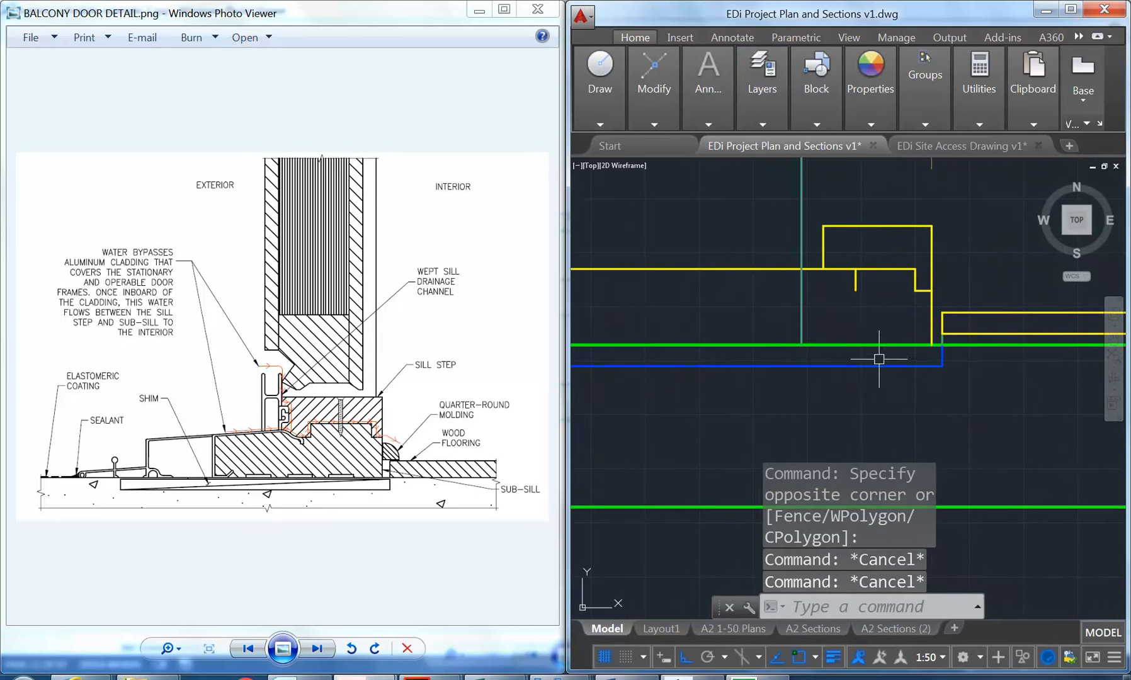
{"action": "scroll", "coordinate": [857, 315], "scroll_direction": "down", "scroll_amount": 6}
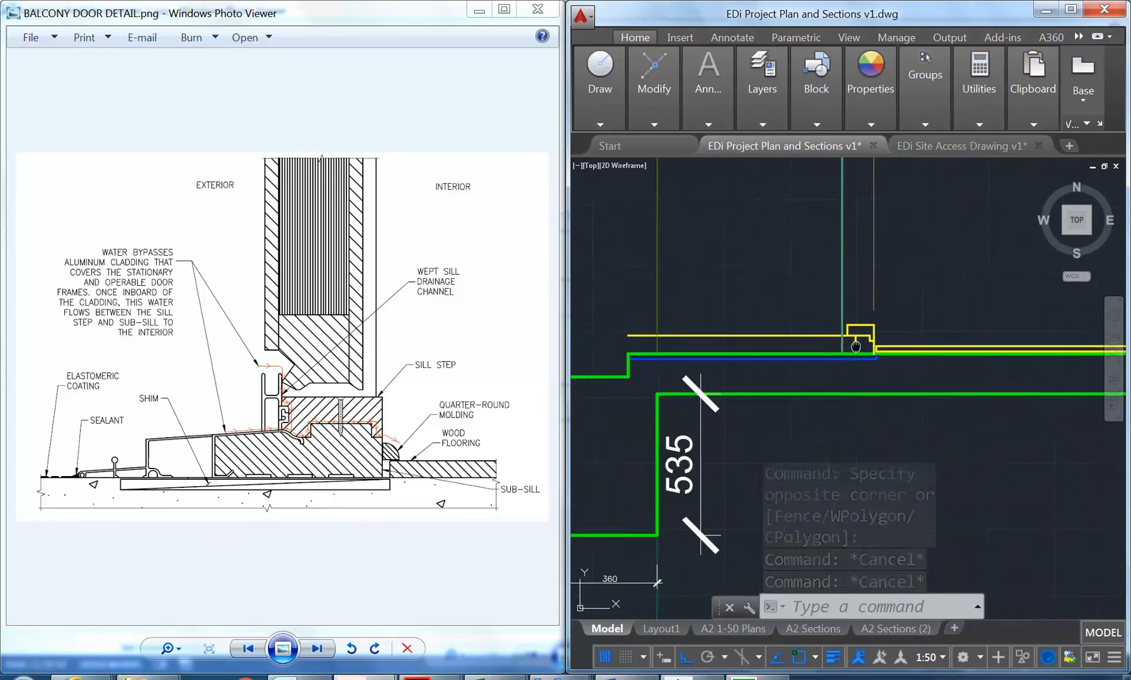
{"action": "middle_click_drag", "start_coordinate": [833, 353], "coordinate": [819, 367]}
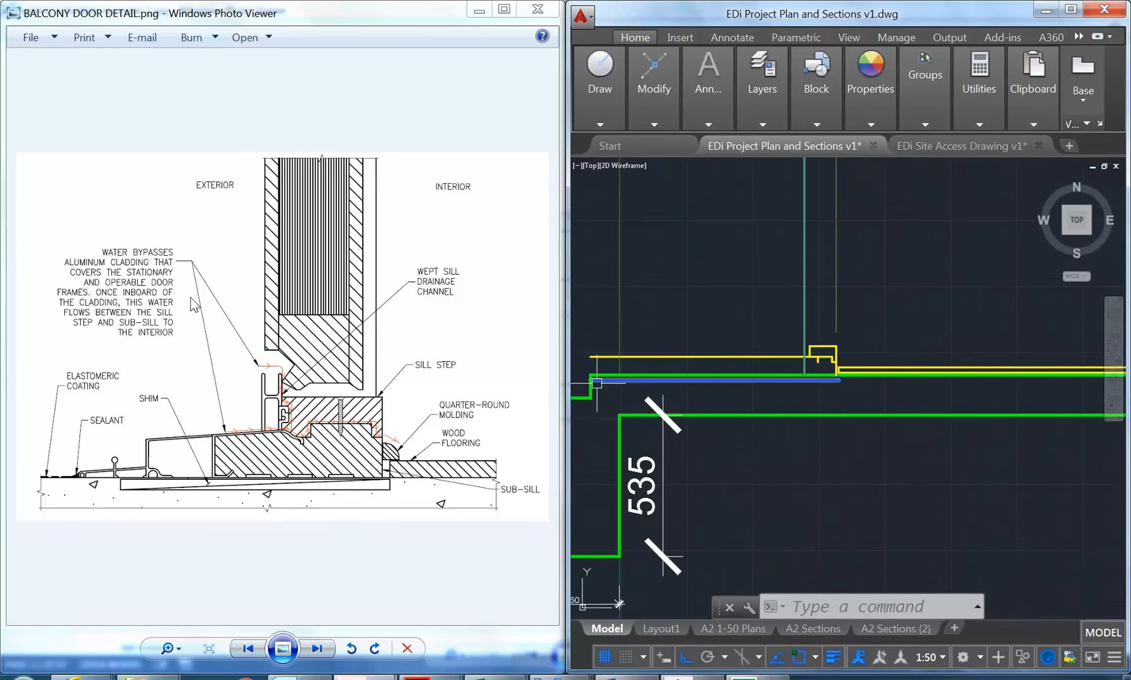
{"action": "scroll", "coordinate": [812, 360], "scroll_direction": "up", "scroll_amount": 2}
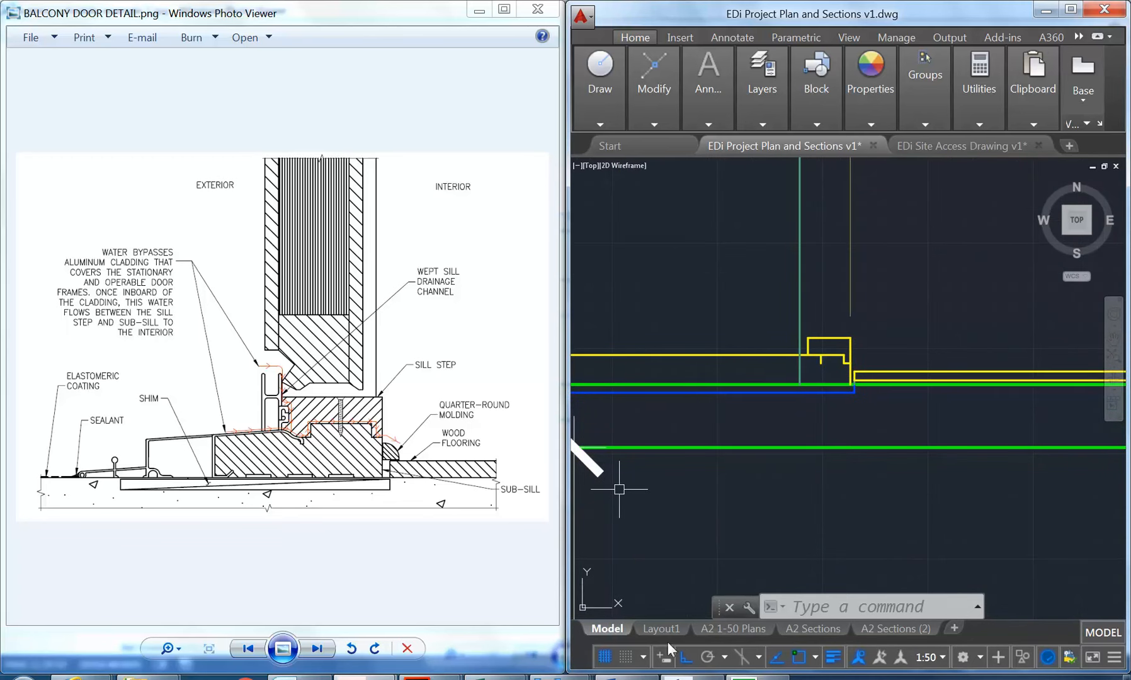
{"action": "left_click", "coordinate": [891, 632]}
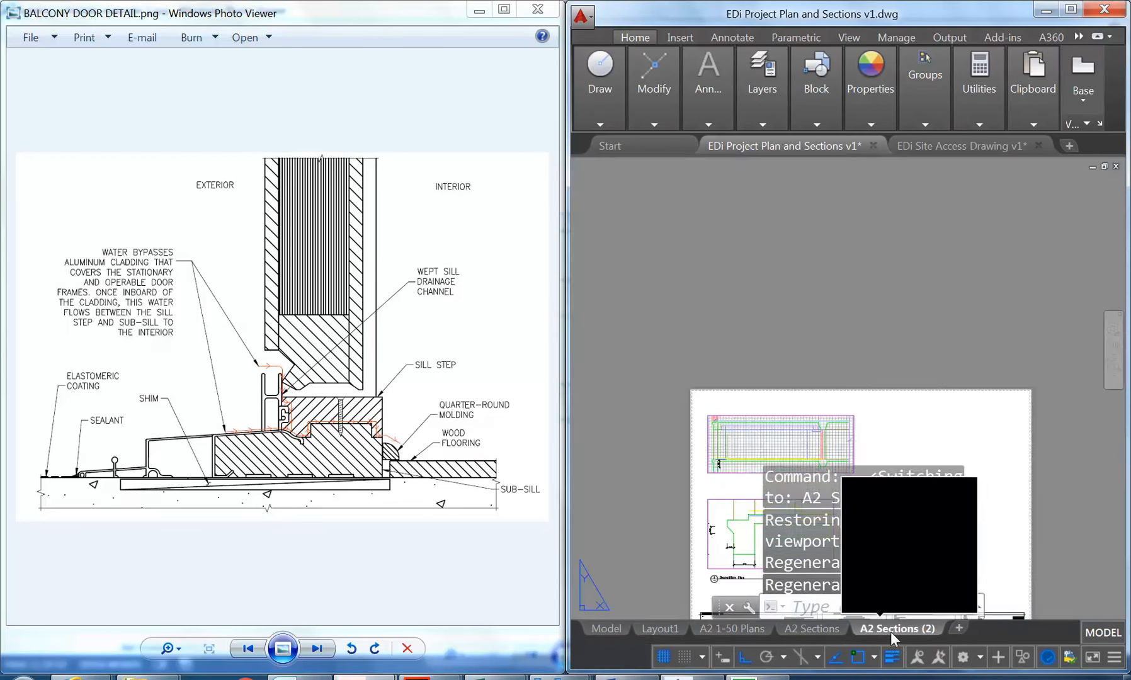
{"action": "middle_click_drag", "start_coordinate": [717, 471], "coordinate": [692, 353]}
{"action": "scroll", "coordinate": [732, 402], "scroll_direction": "up", "scroll_amount": 2}
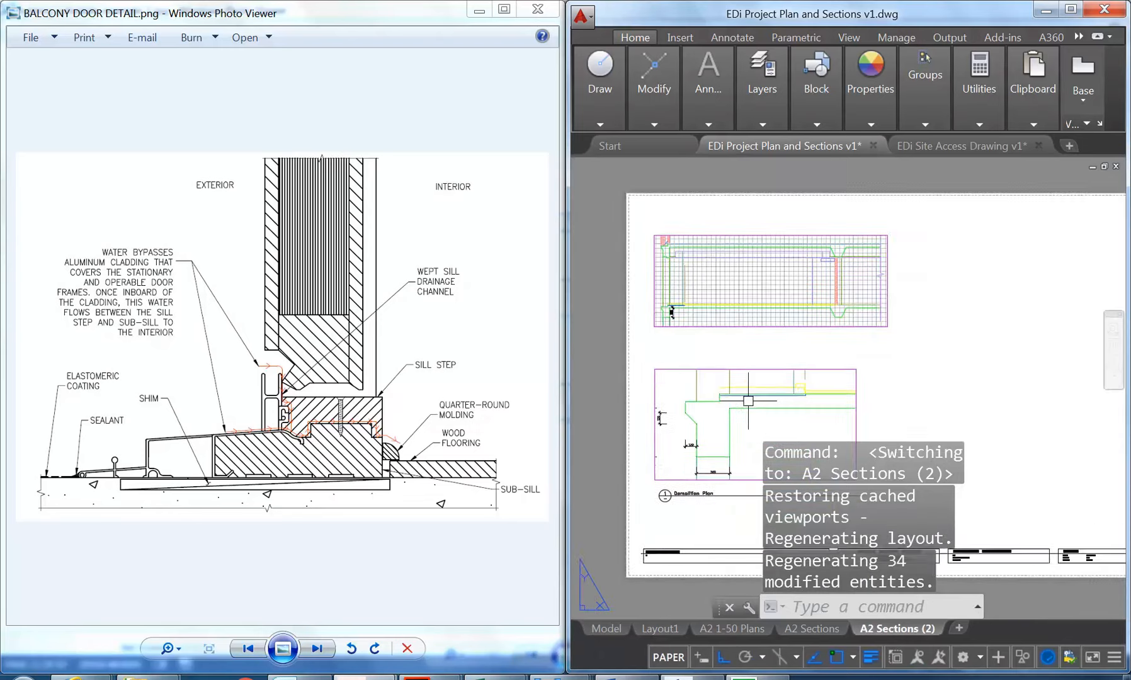
{"action": "middle_click_drag", "start_coordinate": [745, 390], "coordinate": [737, 337]}
{"action": "left_click", "coordinate": [739, 284]}
{"action": "left_click", "coordinate": [640, 460]}
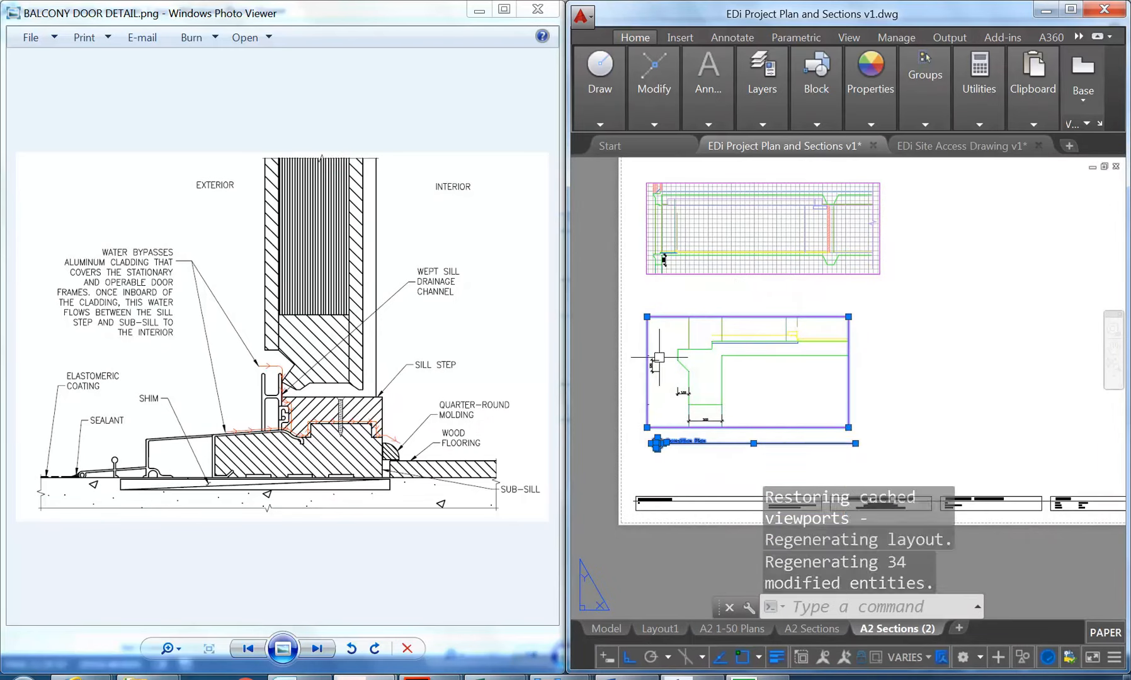
{"action": "mouse_move", "coordinate": [637, 81]}
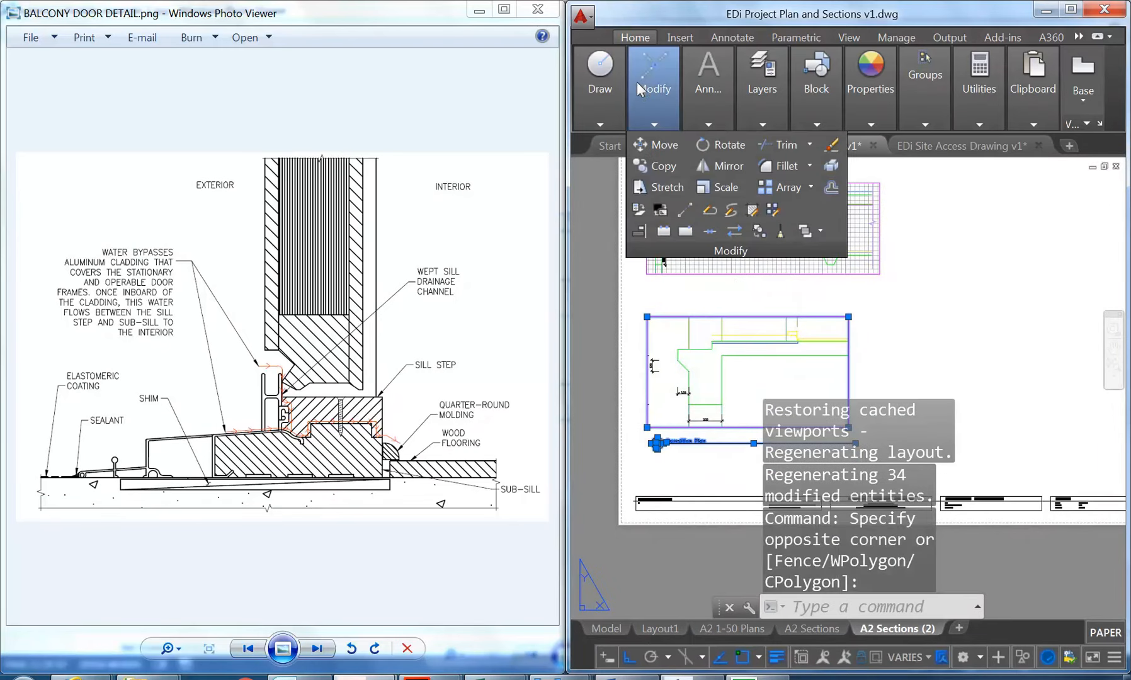
{"action": "left_click", "coordinate": [652, 167]}
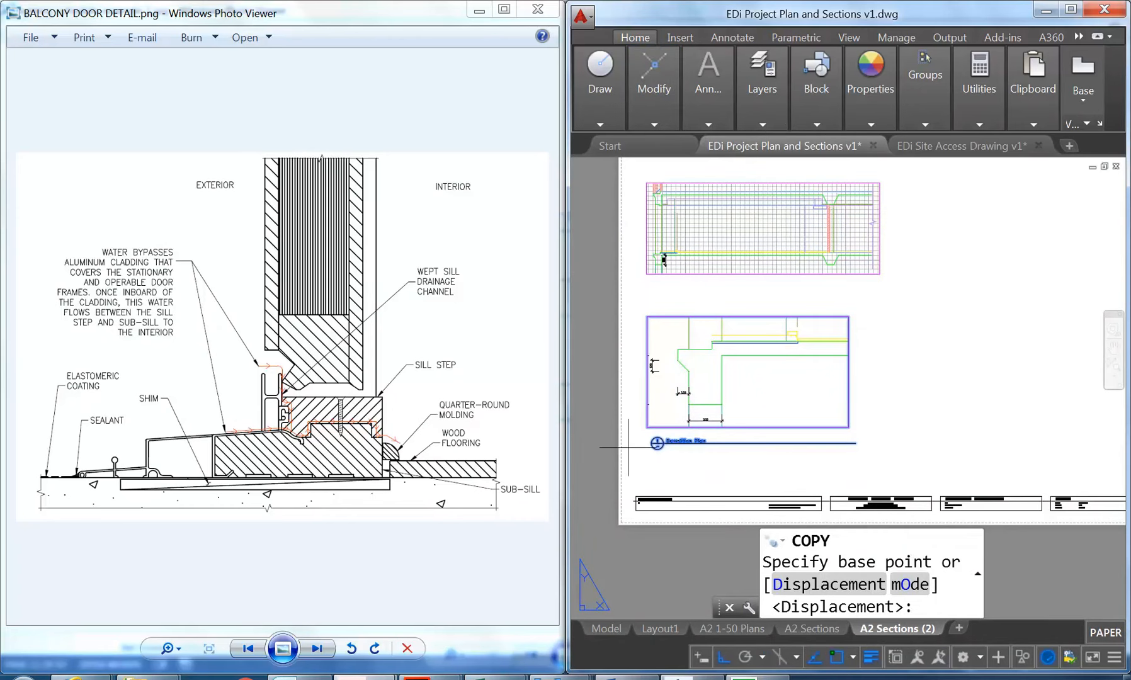
{"action": "left_click", "coordinate": [654, 466]}
{"action": "middle_click_drag", "start_coordinate": [985, 423], "coordinate": [659, 310]}
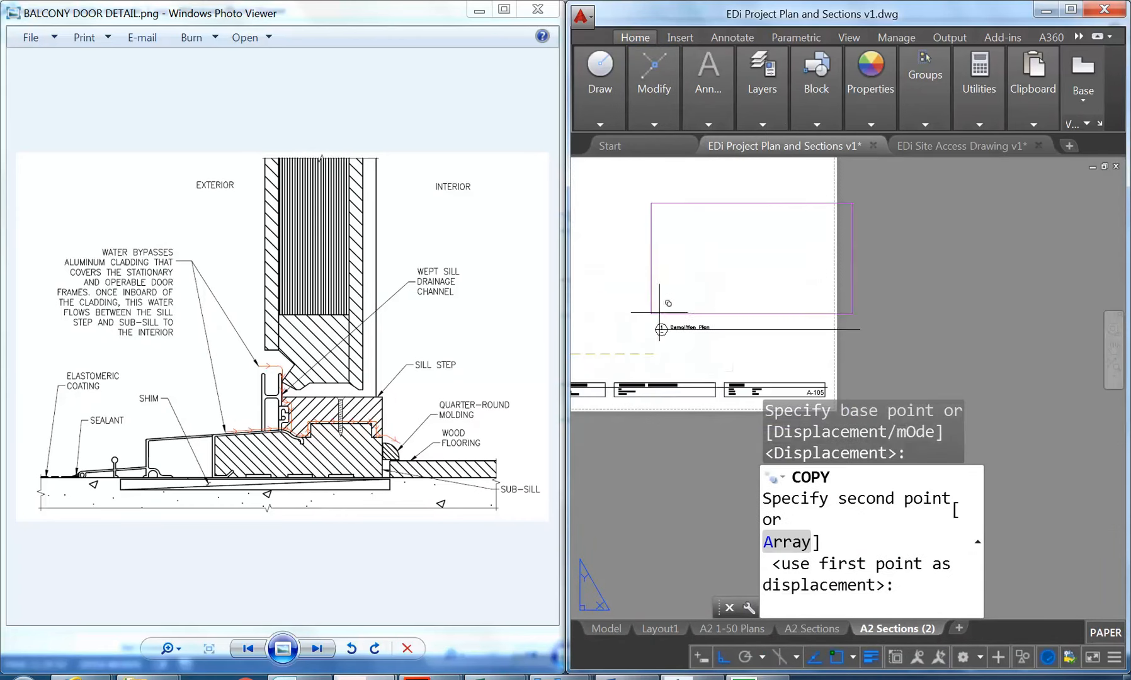
{"action": "left_click", "coordinate": [608, 310]}
{"action": "middle_click_drag", "start_coordinate": [663, 264], "coordinate": [681, 270]}
{"action": "key", "text": "Escape"}
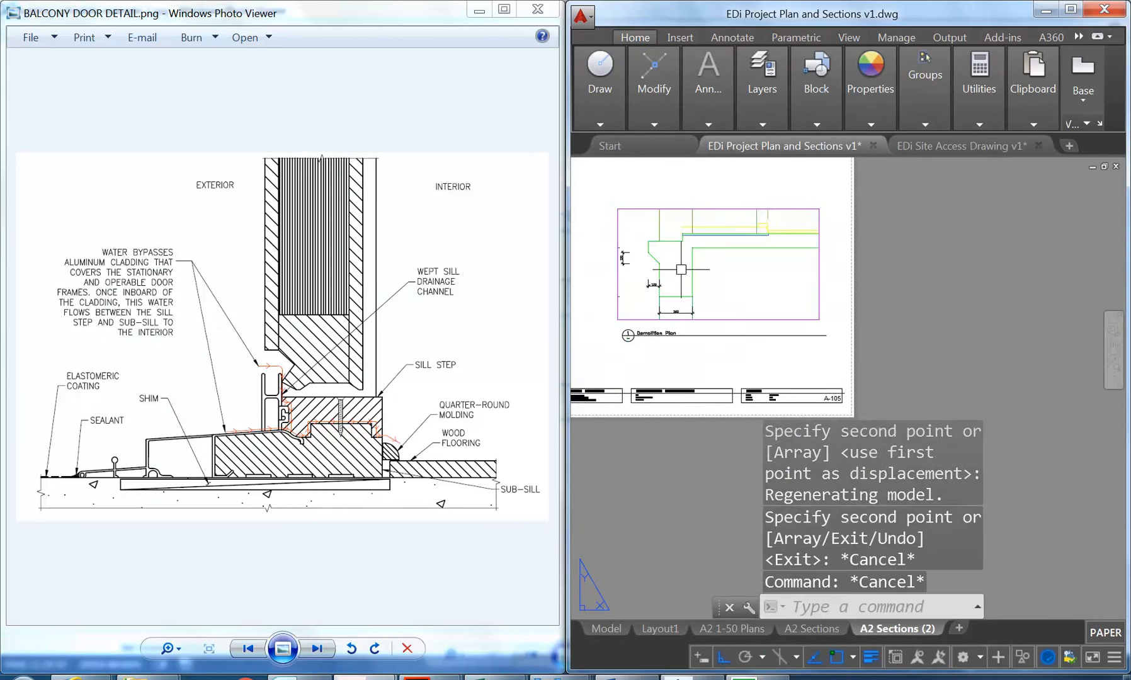
Centre the door sill in the copied viewport and set the viewport scale to 1:5.
{"action": "scroll", "coordinate": [737, 278], "scroll_direction": "up", "scroll_amount": 2}
{"action": "double_click", "coordinate": [750, 281]}
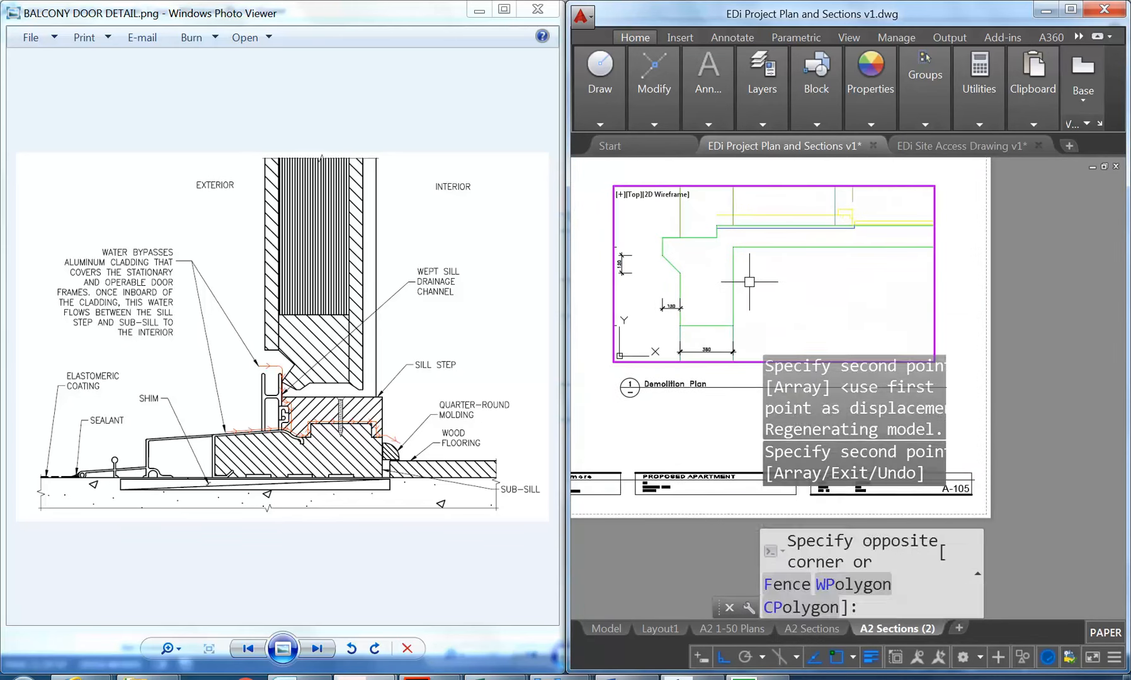
{"action": "middle_click_drag", "start_coordinate": [838, 315], "coordinate": [708, 329]}
{"action": "middle_click_drag", "start_coordinate": [733, 245], "coordinate": [716, 254]}
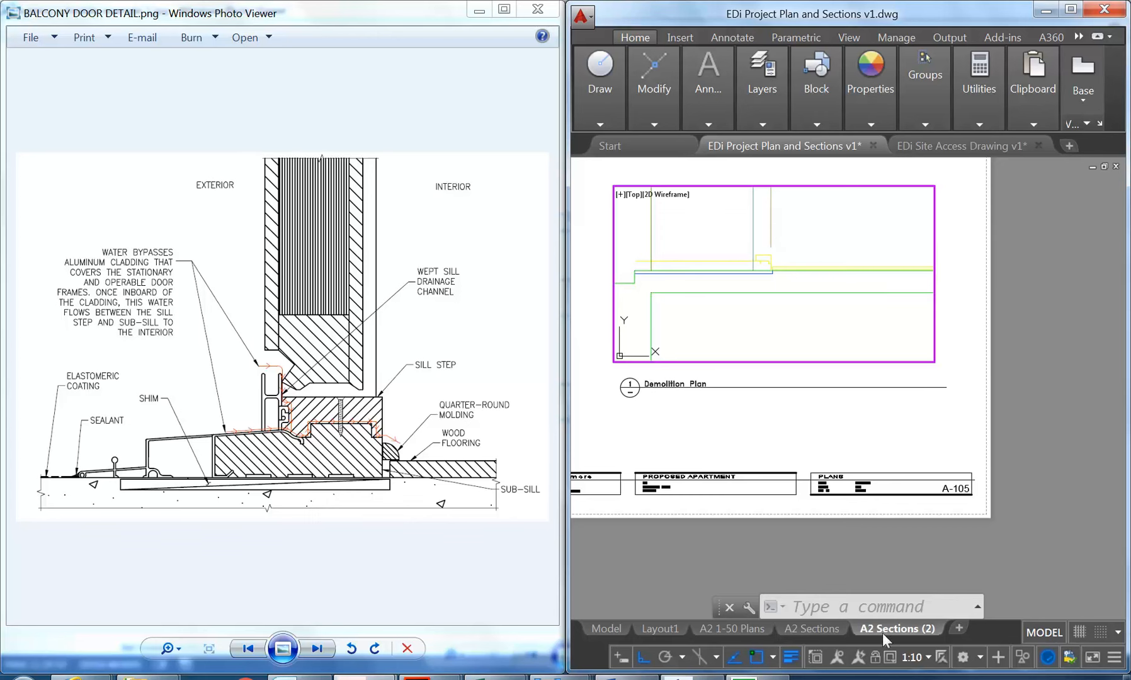
{"action": "left_click", "coordinate": [927, 657]}
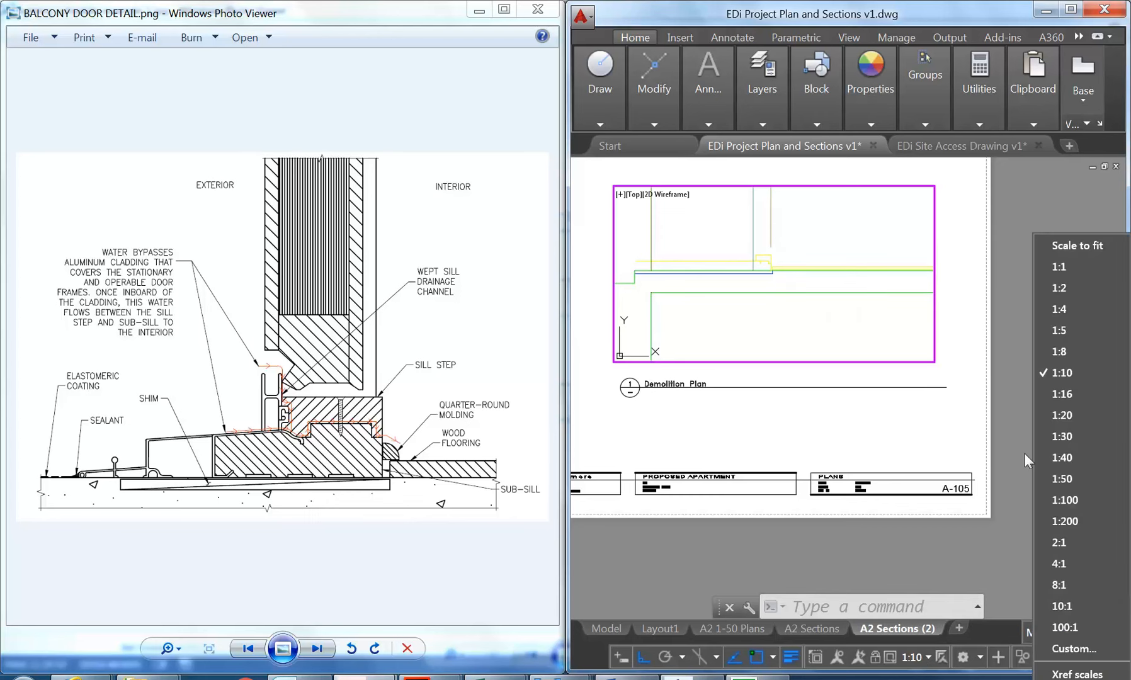
{"action": "left_click", "coordinate": [1063, 327]}
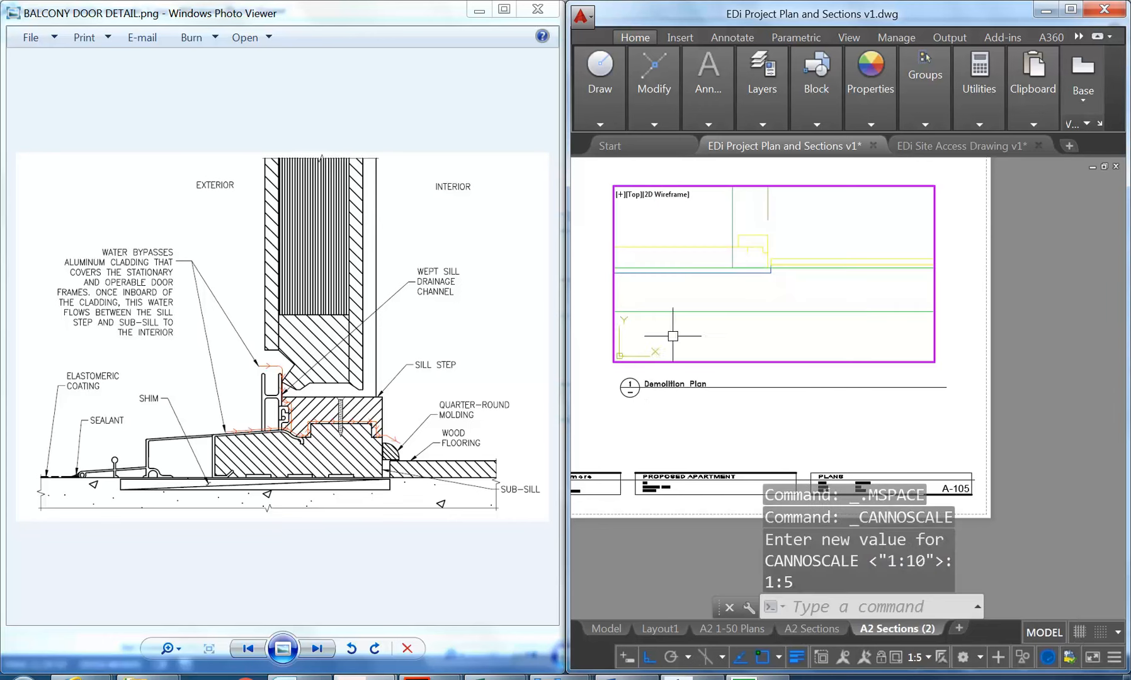
{"action": "double_click", "coordinate": [729, 413]}
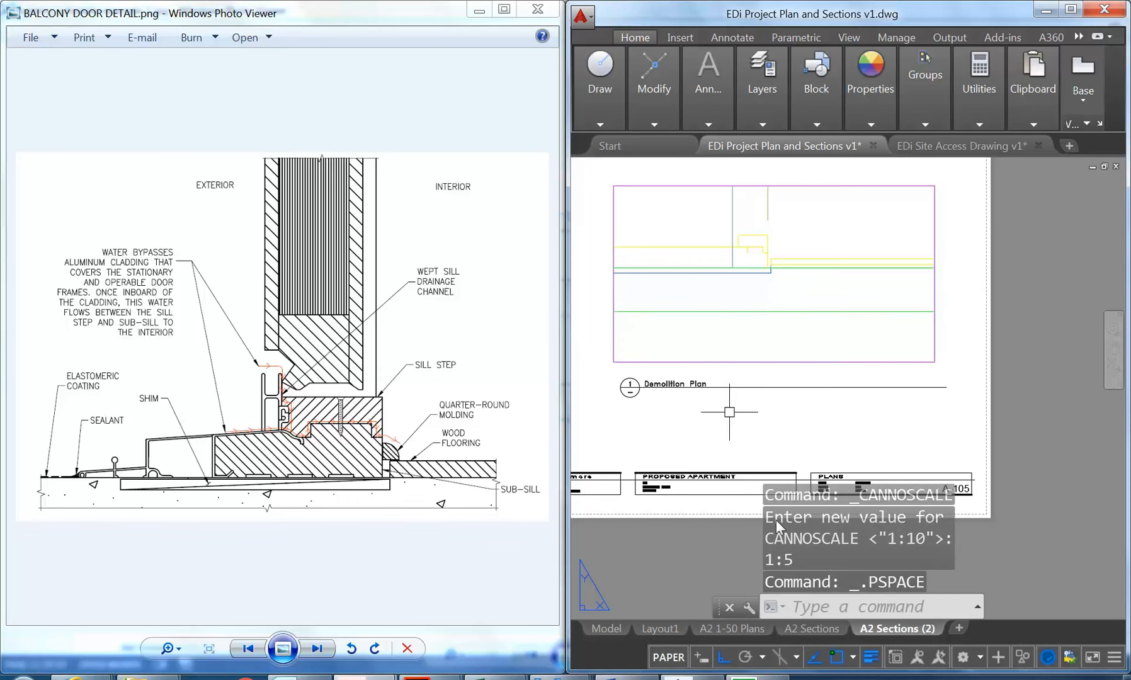
Reactivate the copied viewport, shift the sill slightly lower in it, and make T-TITLE the current layer.
{"action": "double_click", "coordinate": [719, 340]}
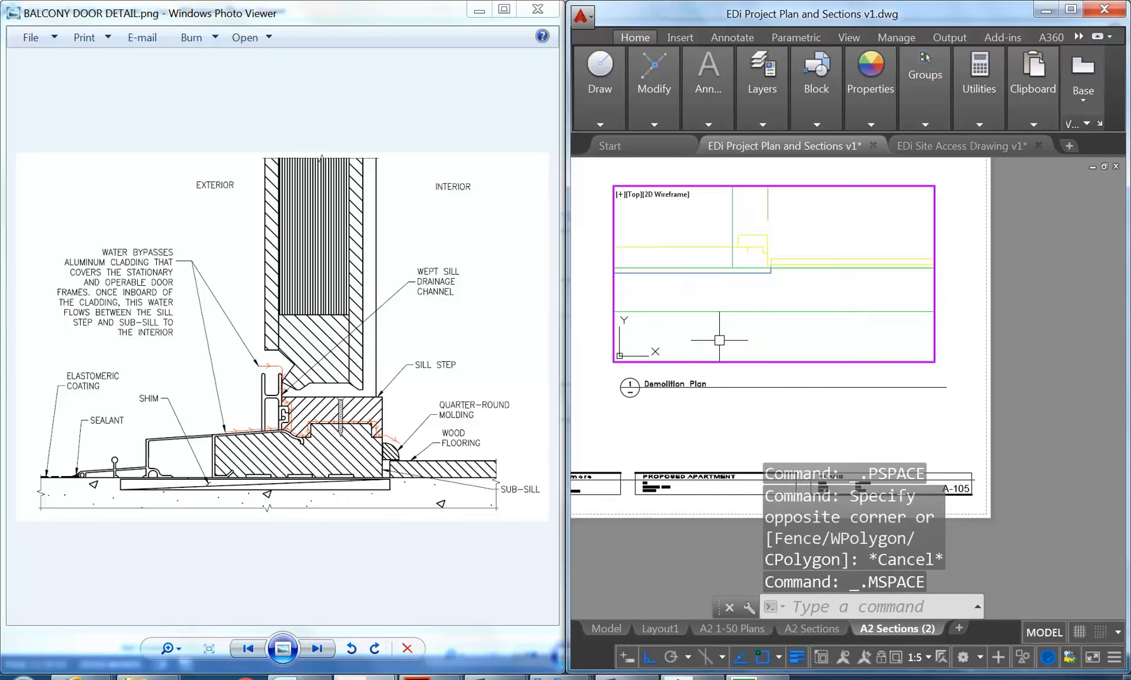
{"action": "middle_click_drag", "start_coordinate": [652, 222], "coordinate": [670, 245]}
{"action": "left_click", "coordinate": [663, 93]}
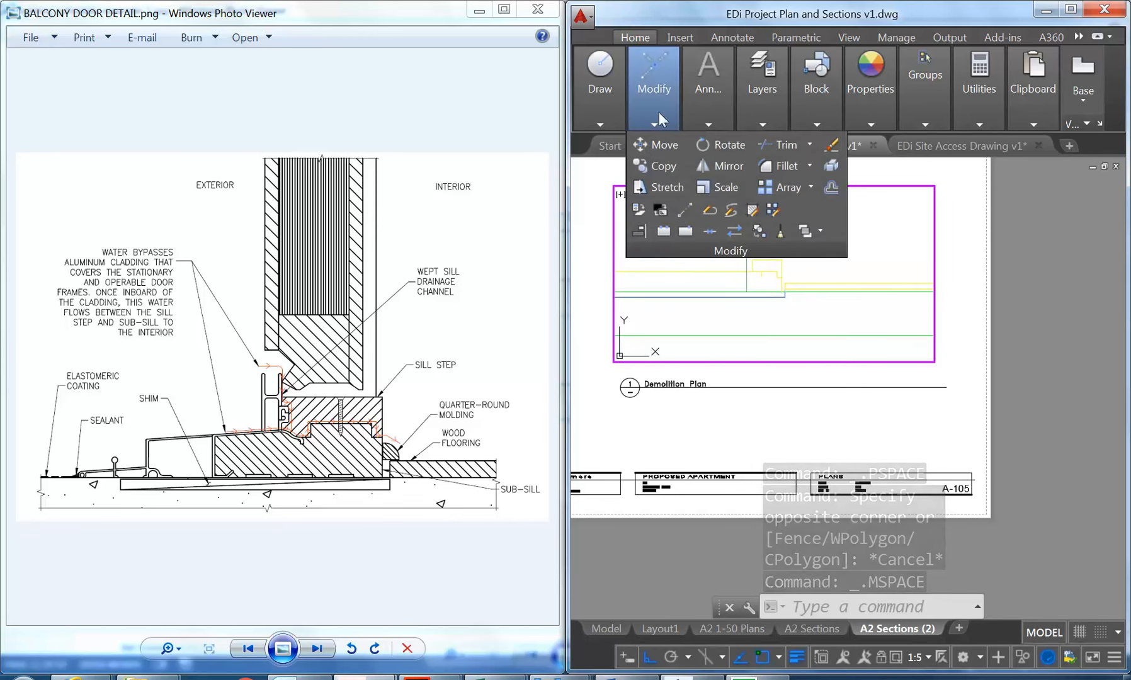
{"action": "mouse_move", "coordinate": [724, 102]}
{"action": "left_click", "coordinate": [701, 188]}
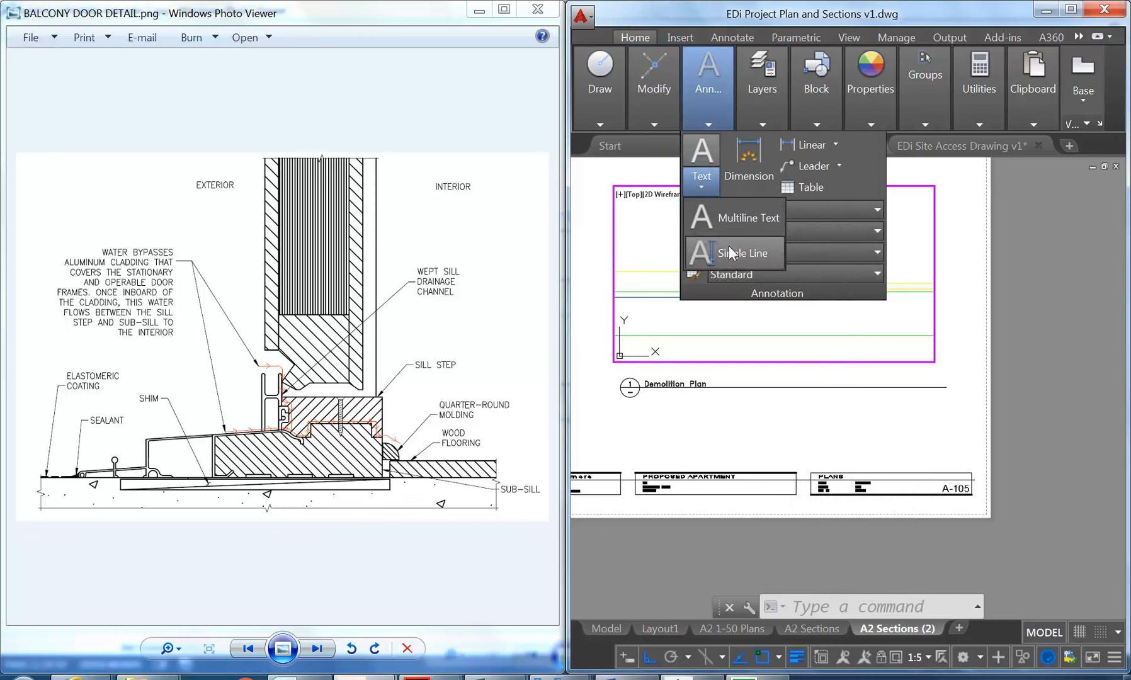
{"action": "mouse_move", "coordinate": [764, 90]}
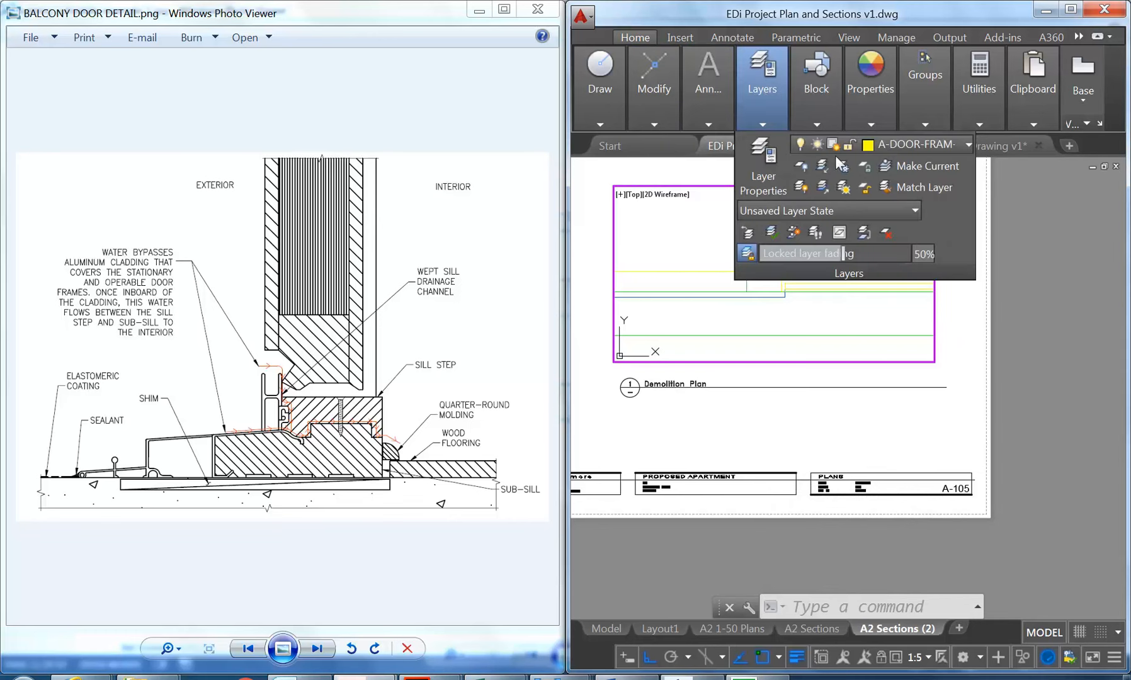
{"action": "left_click", "coordinate": [886, 147]}
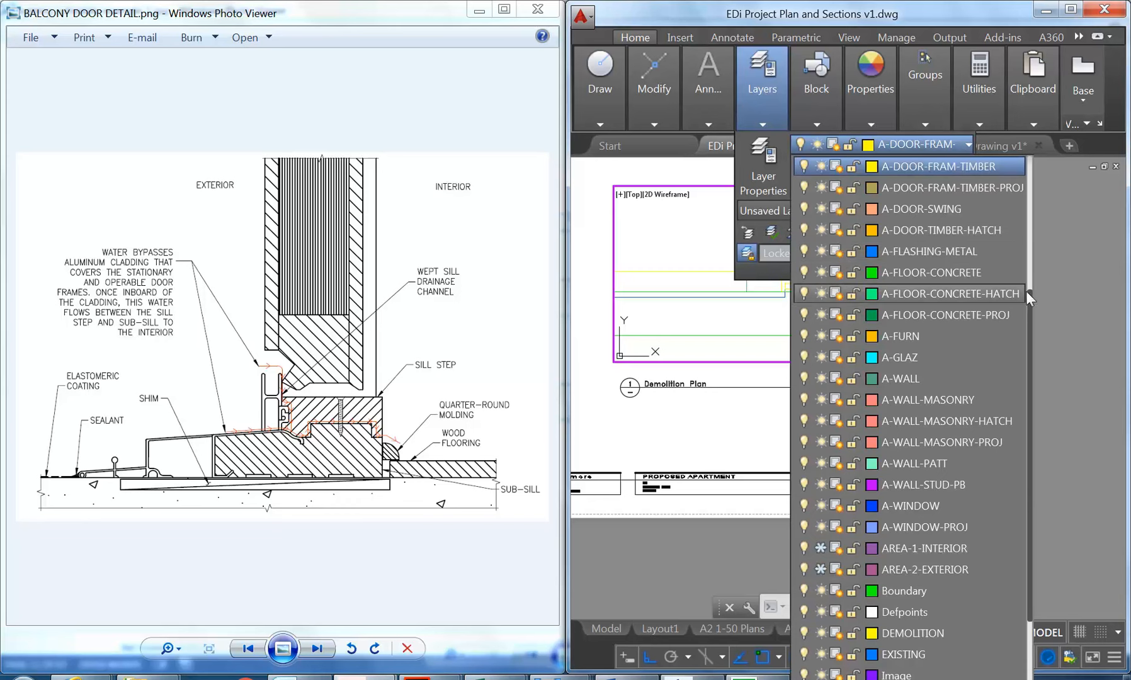
{"action": "left_click_drag", "start_coordinate": [1030, 317], "coordinate": [1033, 389]}
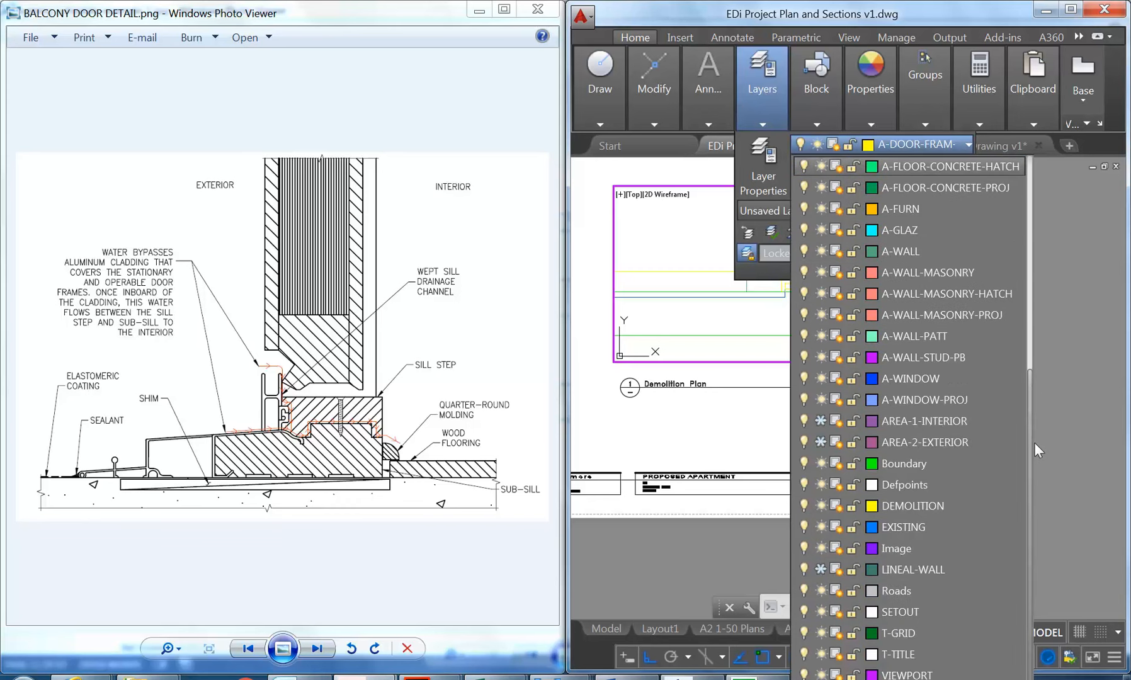
{"action": "left_click", "coordinate": [901, 654]}
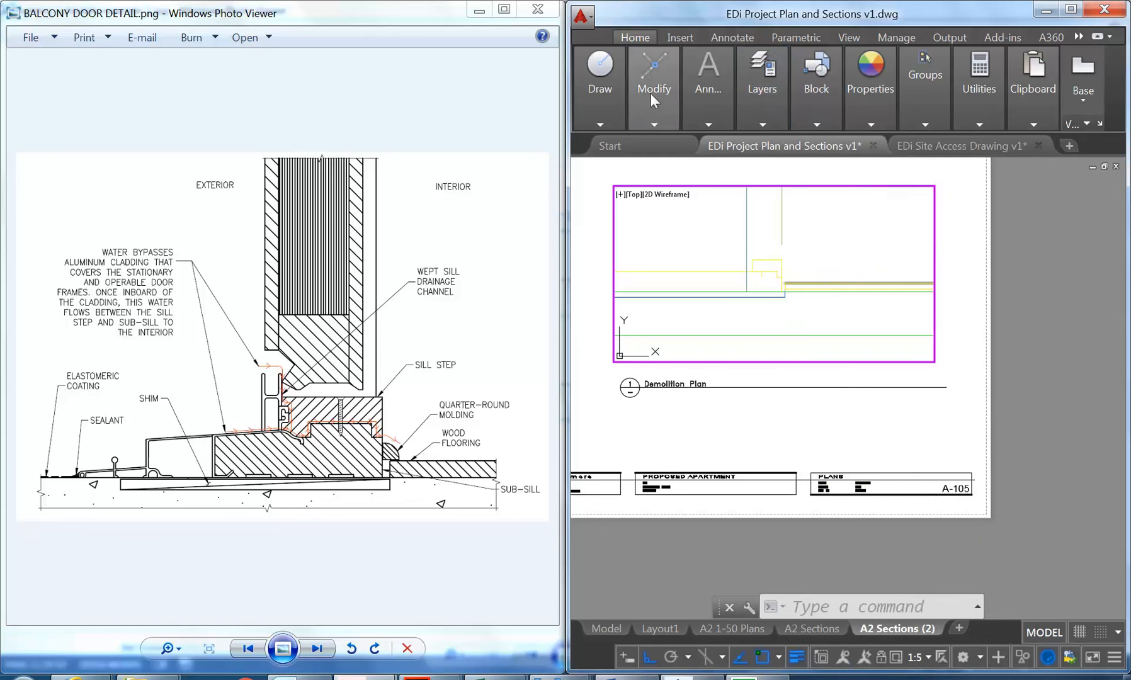
Try a multiline text label INTERIOR in the DIM1 style on the interior side of the door sill viewport.
{"action": "mouse_move", "coordinate": [697, 100]}
{"action": "left_click", "coordinate": [698, 182]}
{"action": "left_click", "coordinate": [720, 207]}
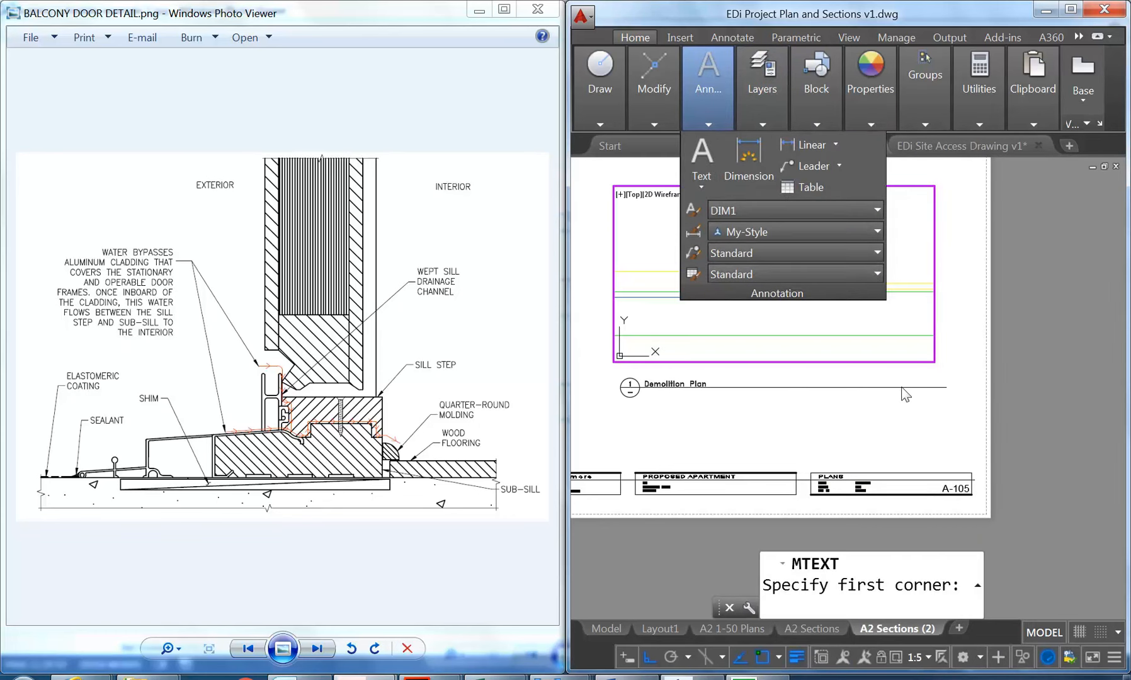
{"action": "left_click", "coordinate": [818, 206]}
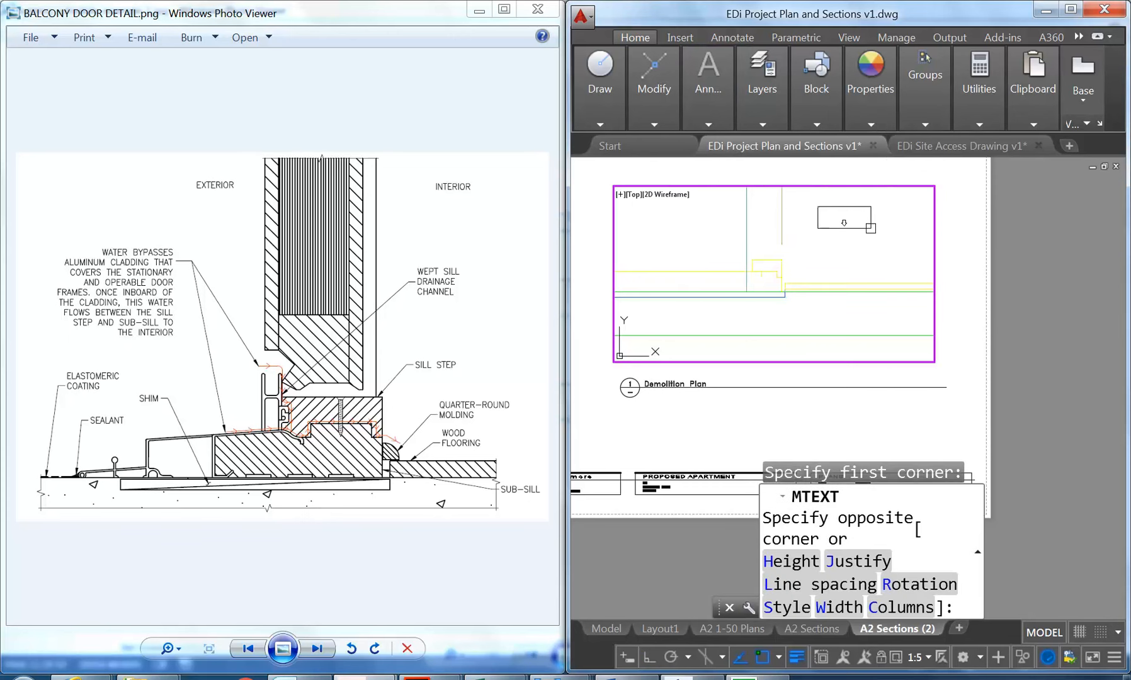
{"action": "left_click", "coordinate": [888, 230]}
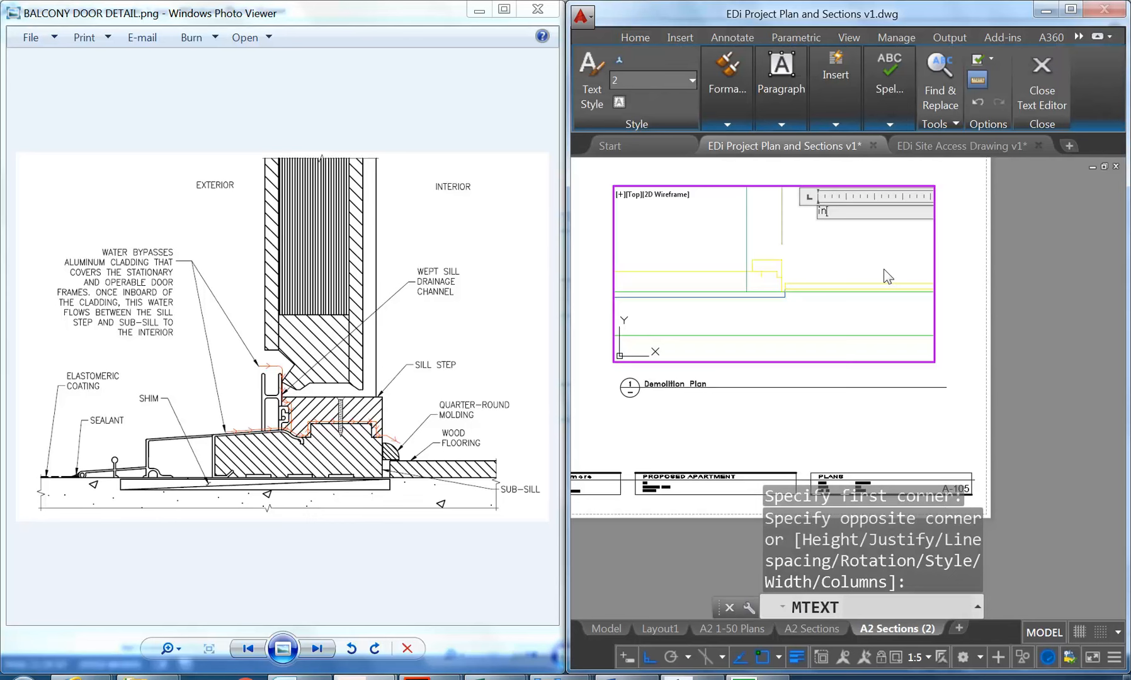
{"action": "type", "text": "INTERIOR"}
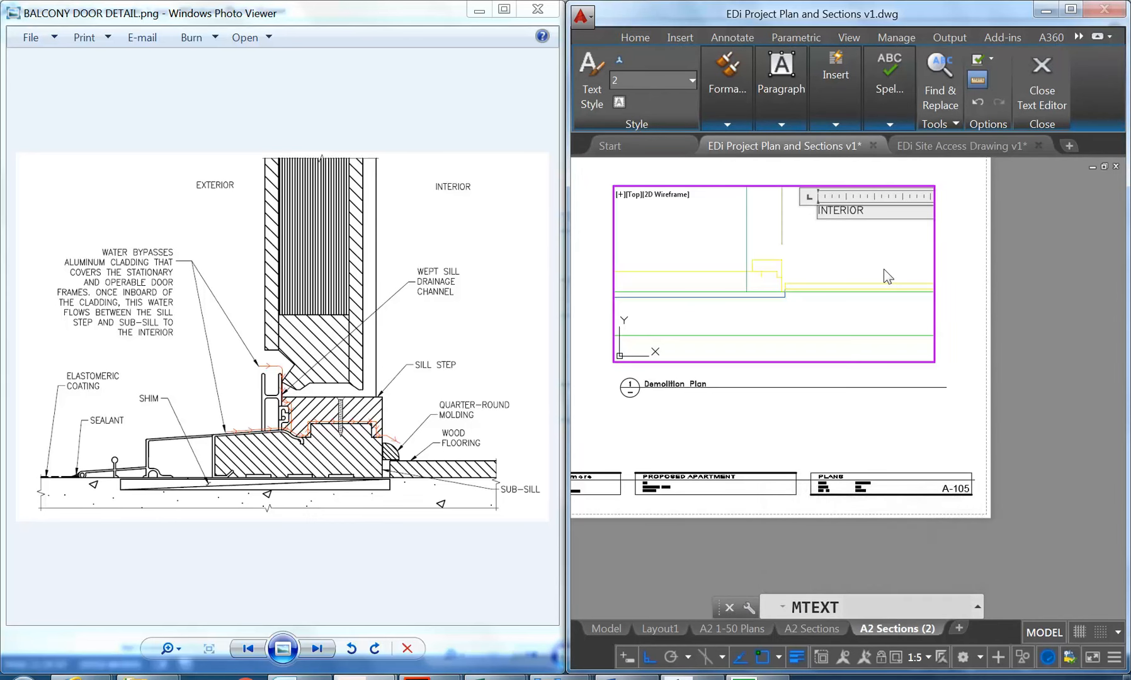
{"action": "left_click", "coordinate": [859, 244]}
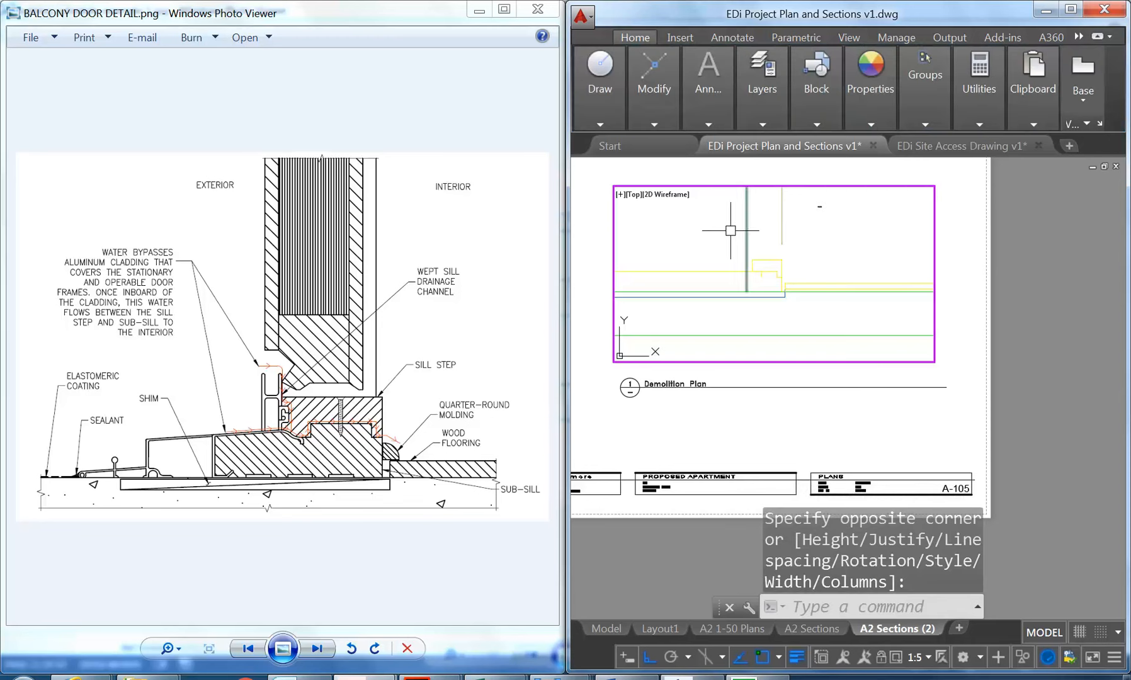
Inspect the properties of the small INTERIOR text and erase it from the viewport.
{"action": "left_click", "coordinate": [817, 209]}
{"action": "right_click", "coordinate": [818, 243]}
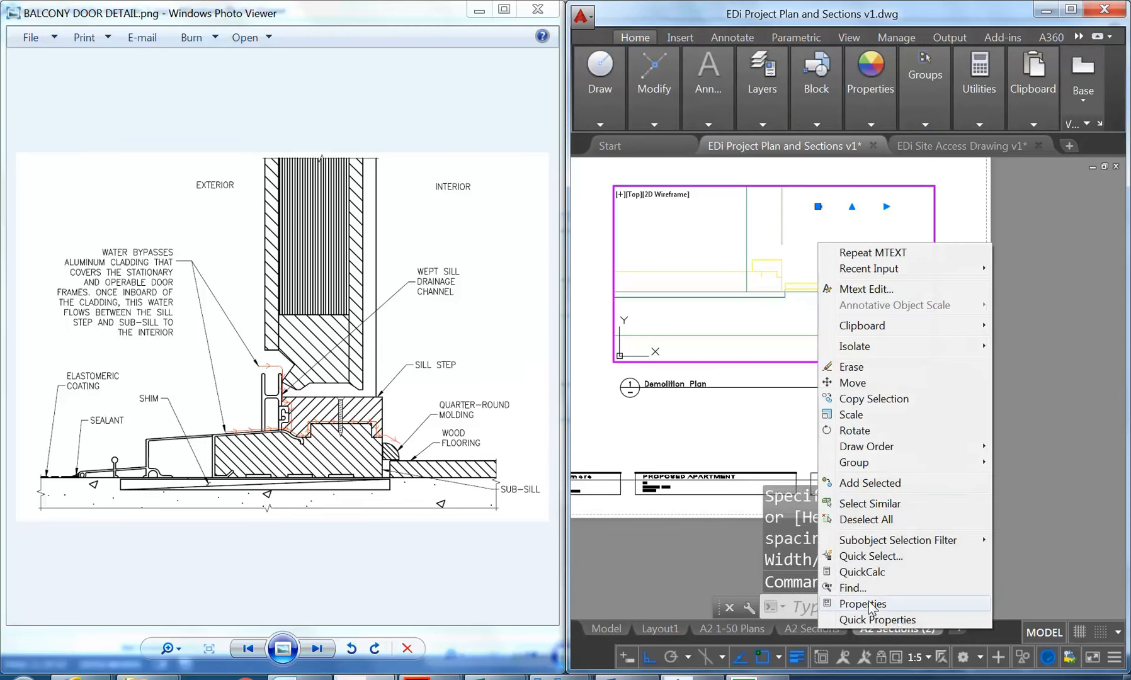
{"action": "left_click", "coordinate": [863, 604]}
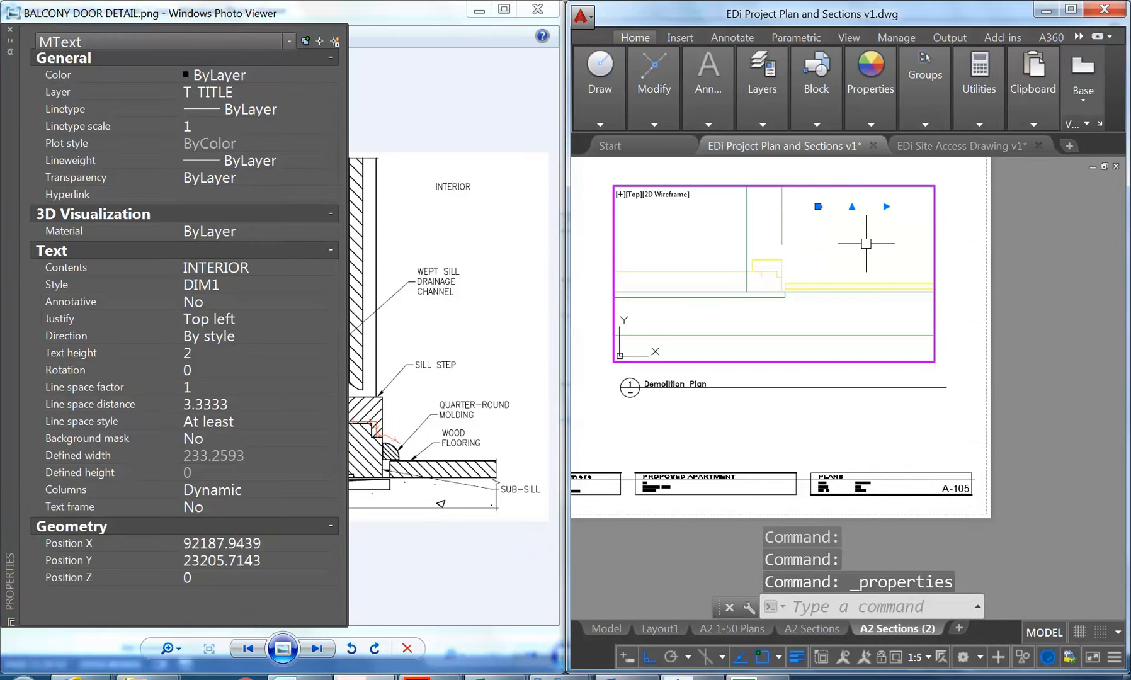
{"action": "key", "text": "Delete"}
Make the annotative Notes text style current and check its font and paper text height settings.
{"action": "left_click", "coordinate": [706, 109]}
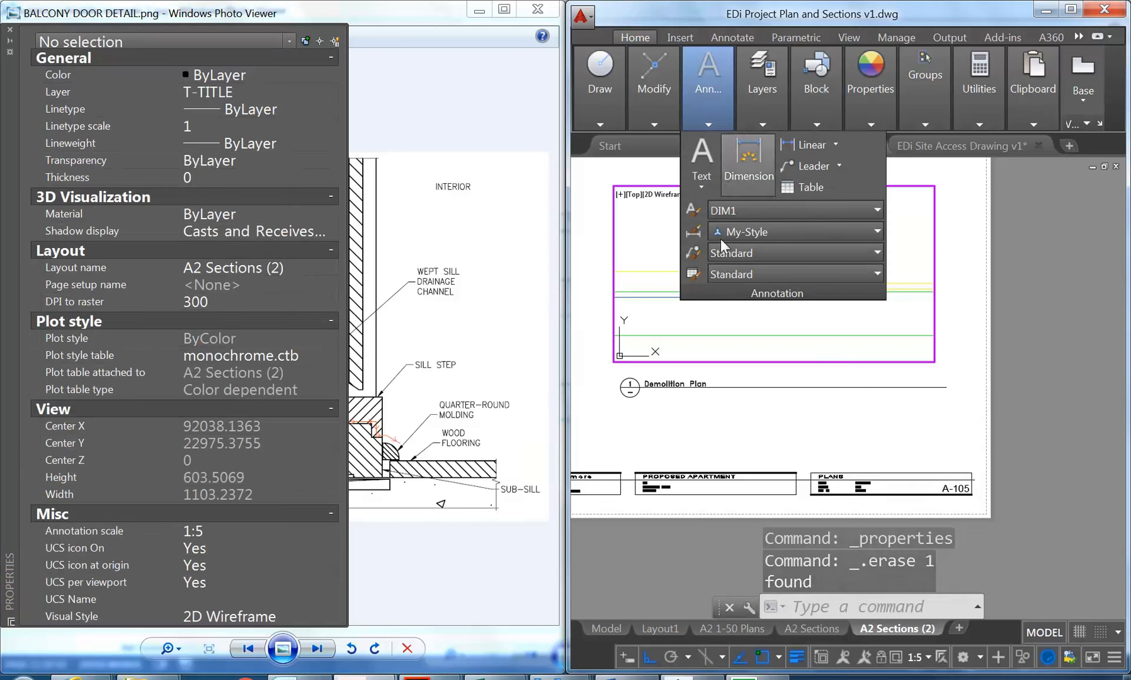
{"action": "left_click", "coordinate": [777, 209]}
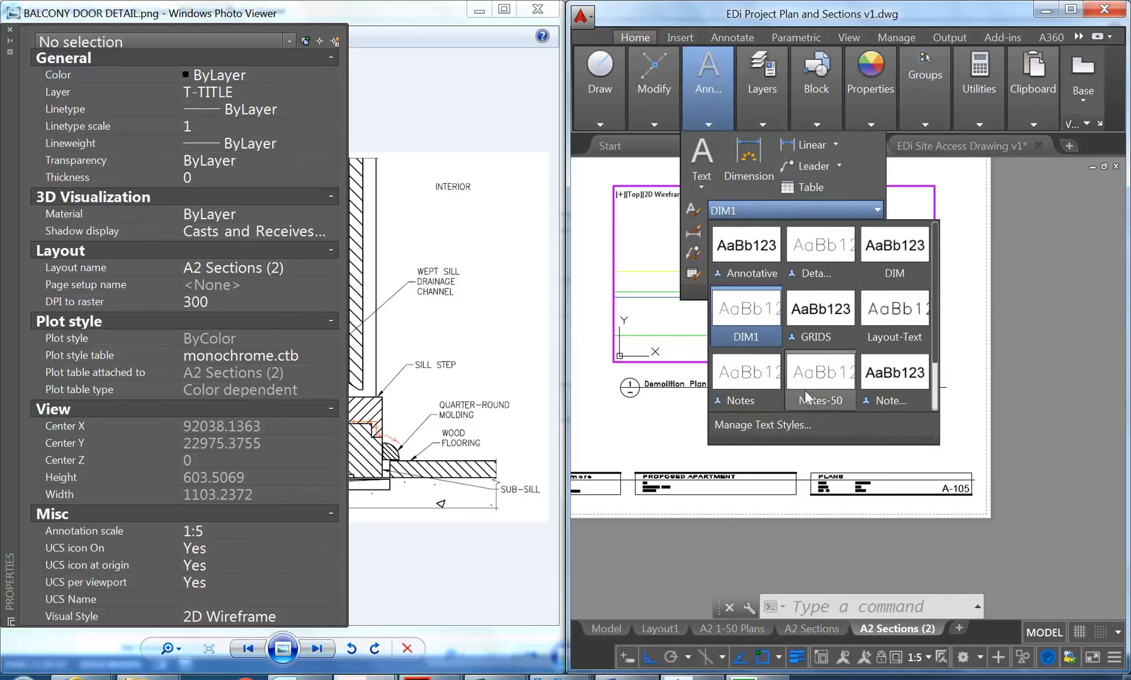
{"action": "scroll", "coordinate": [819, 381], "scroll_direction": "down", "scroll_amount": 1}
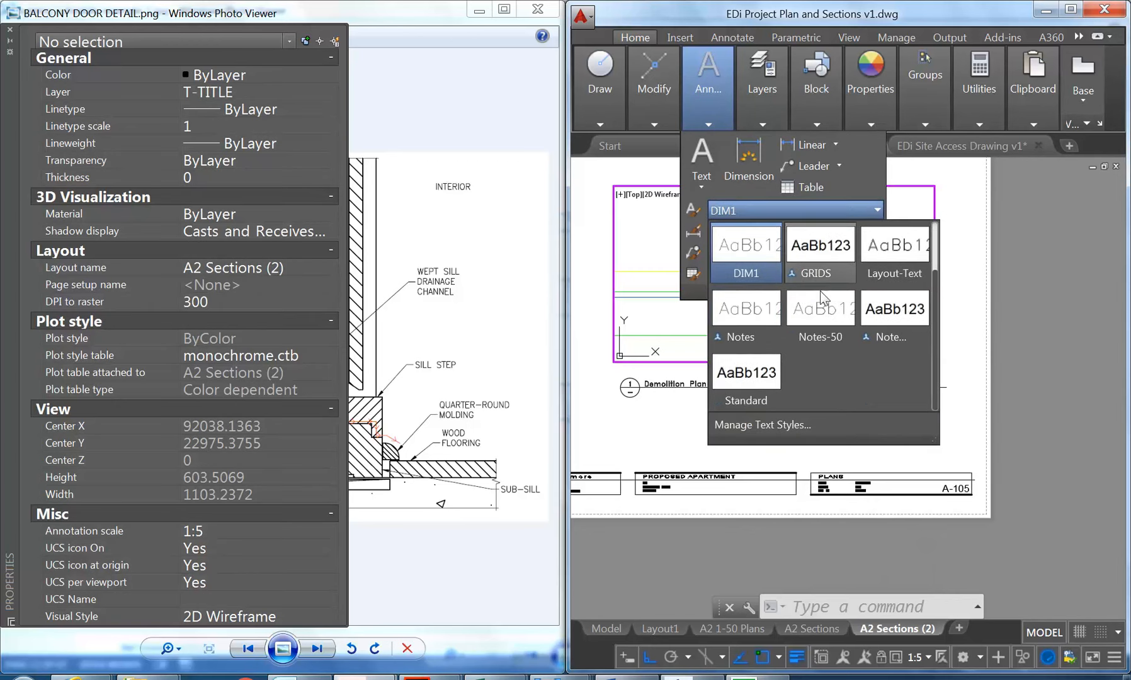
{"action": "scroll", "coordinate": [881, 291], "scroll_direction": "up", "scroll_amount": 1}
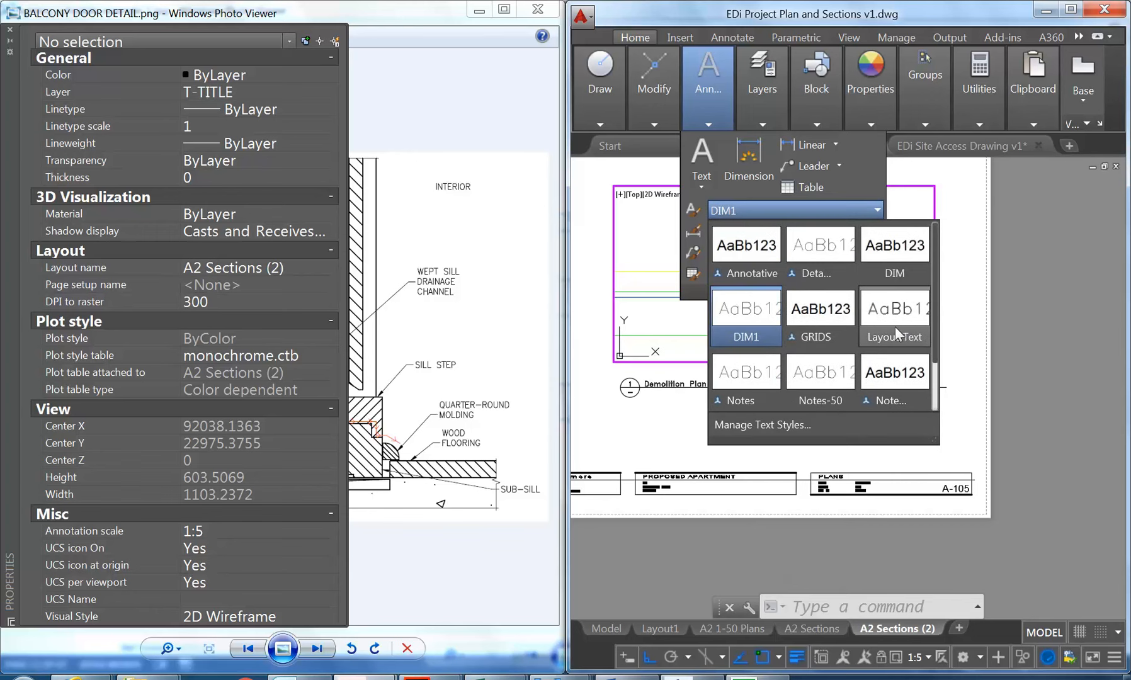
{"action": "scroll", "coordinate": [838, 322], "scroll_direction": "down", "scroll_amount": 1}
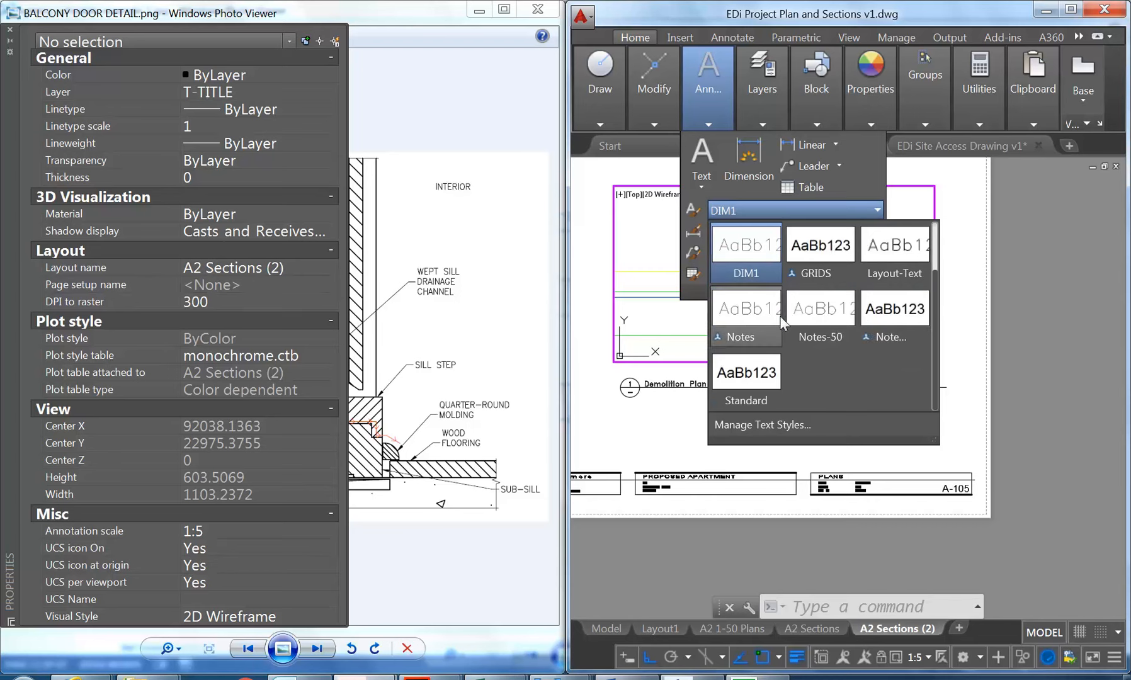
{"action": "left_click", "coordinate": [755, 313]}
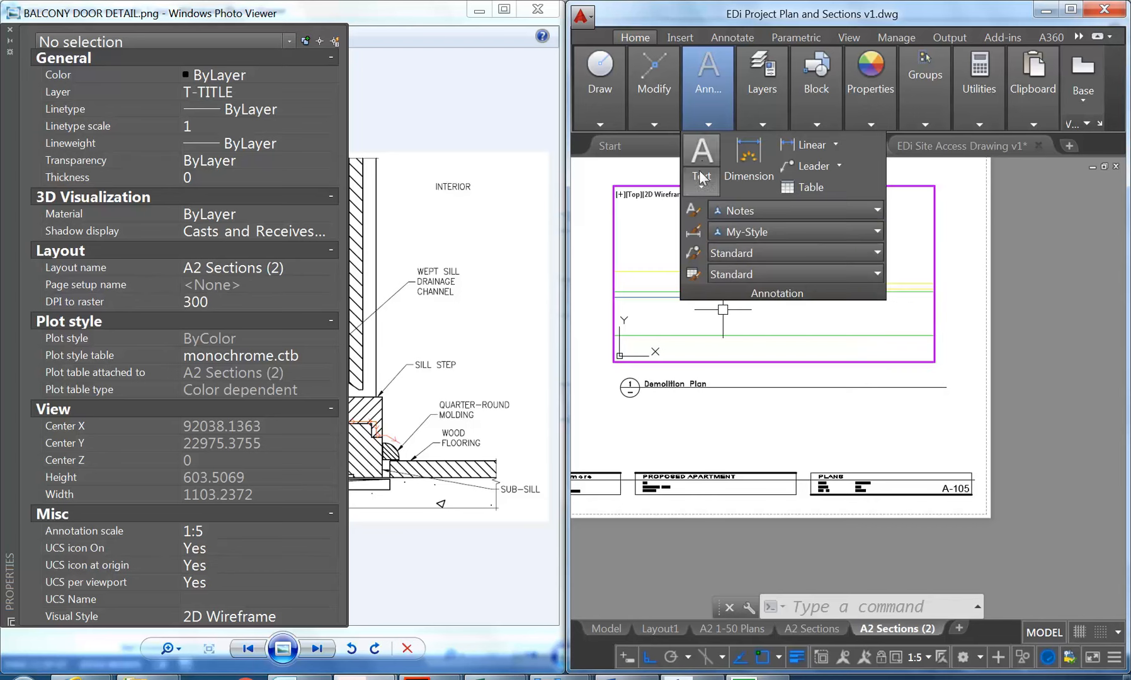
{"action": "left_click", "coordinate": [693, 210]}
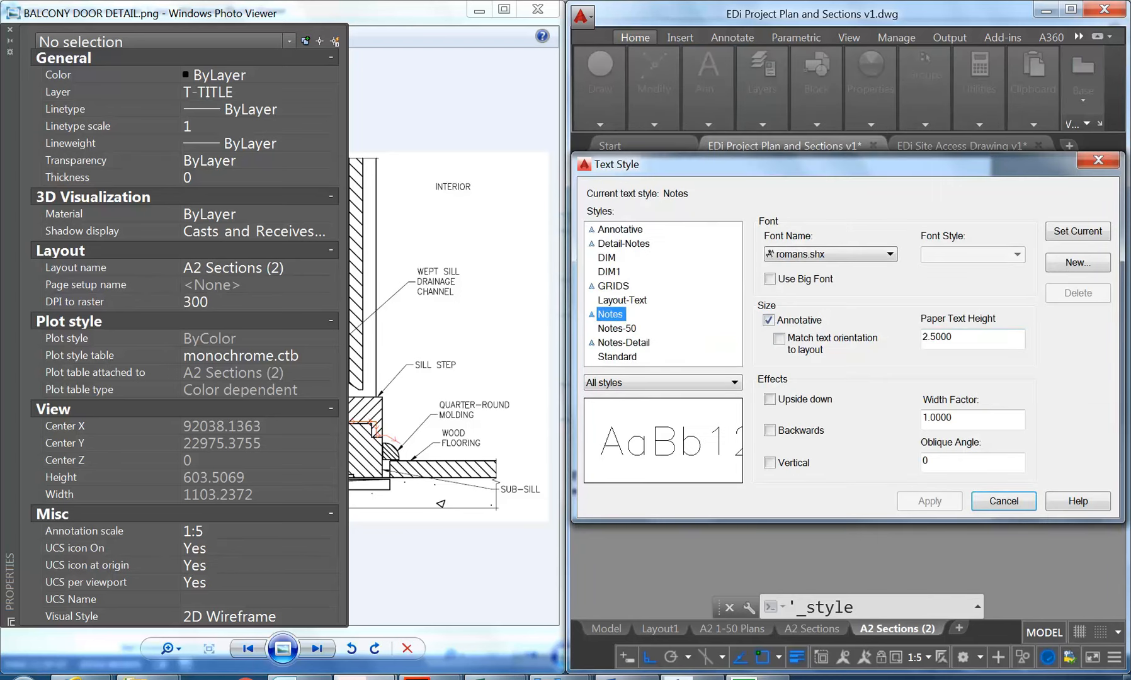
{"action": "left_click", "coordinate": [1003, 501]}
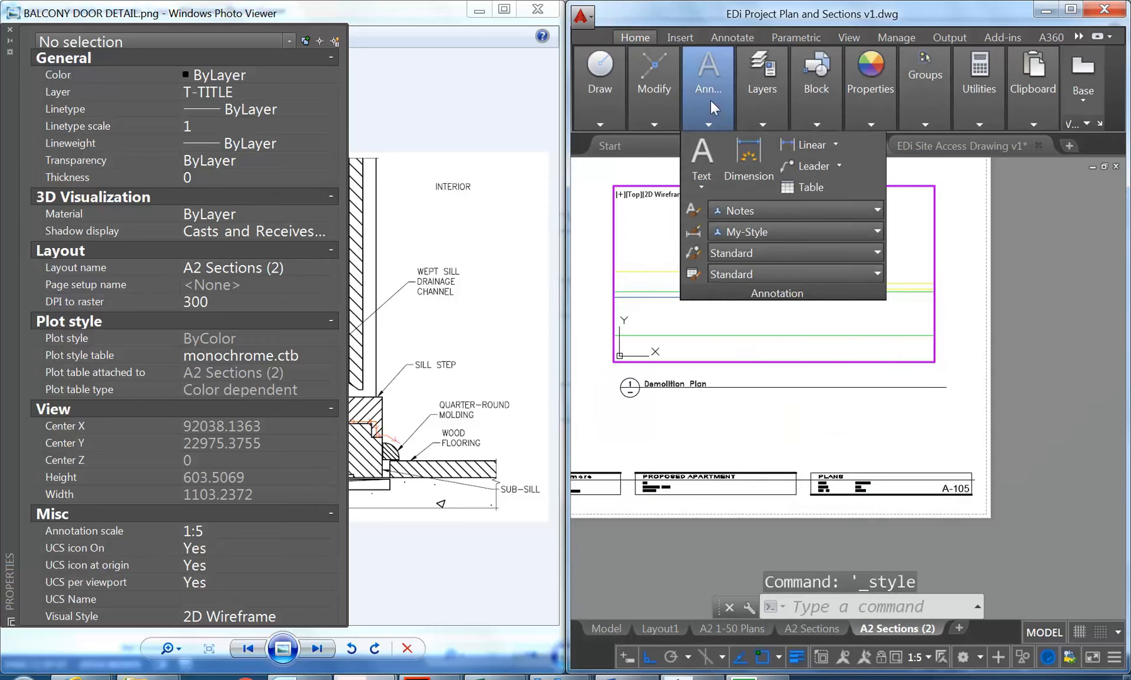
Place a multiline text label INTERIOR in the Notes style in the upper interior side of the sill viewport.
{"action": "left_click", "coordinate": [702, 187]}
{"action": "left_click", "coordinate": [724, 221]}
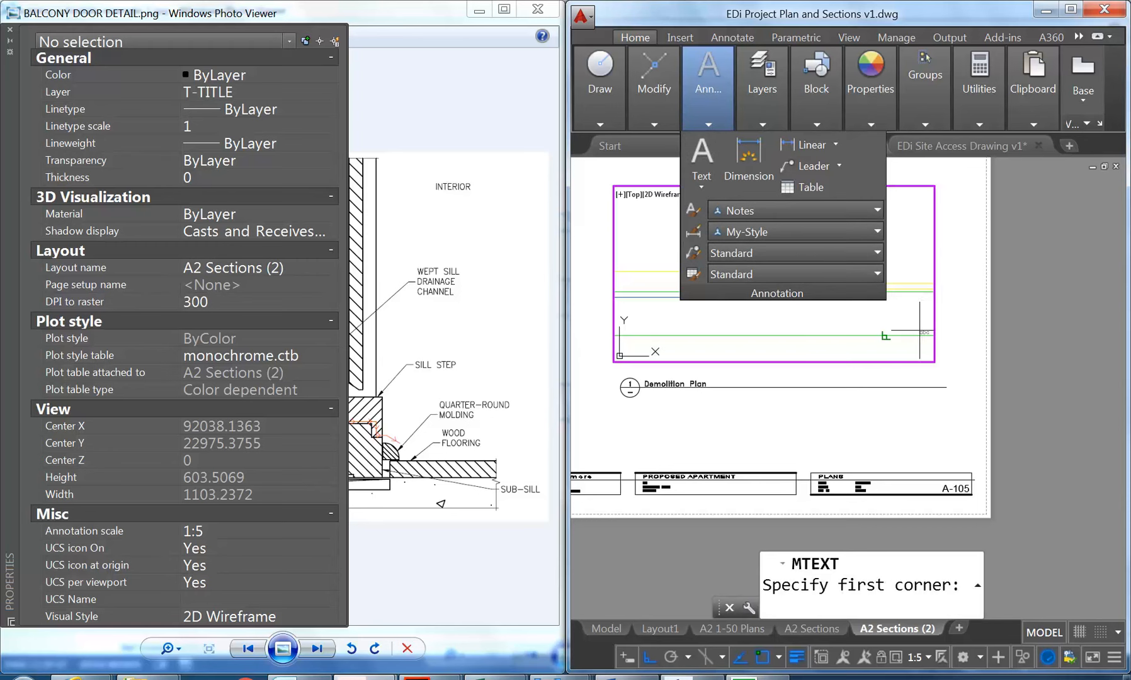
{"action": "left_click", "coordinate": [812, 206]}
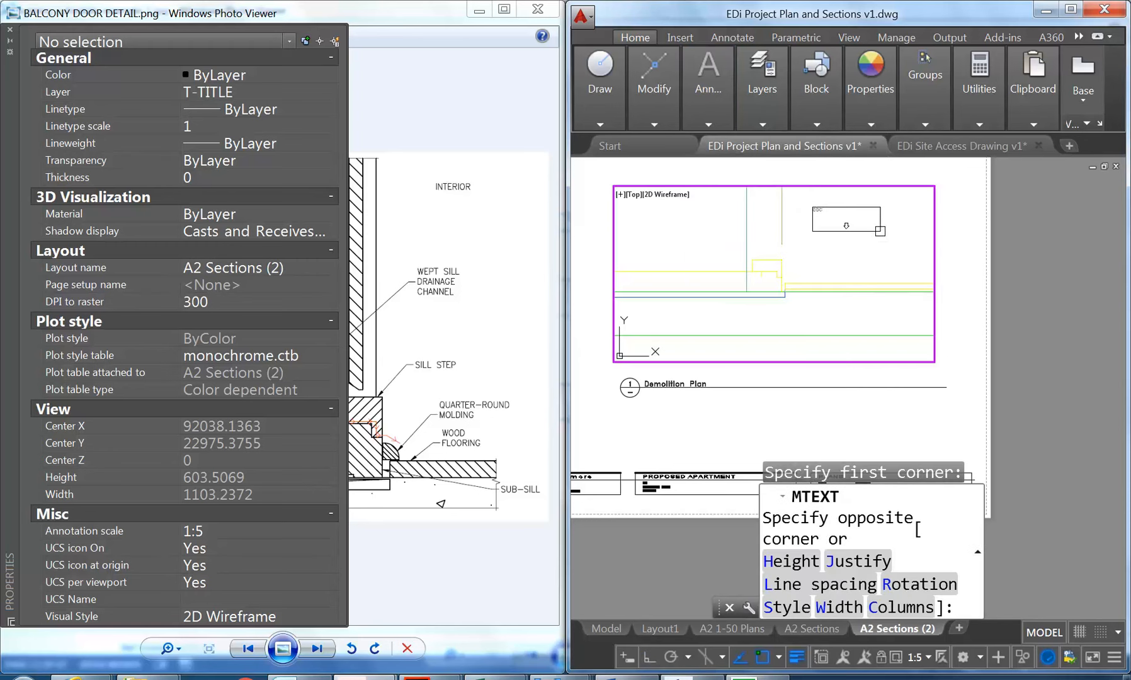
{"action": "left_click", "coordinate": [883, 239]}
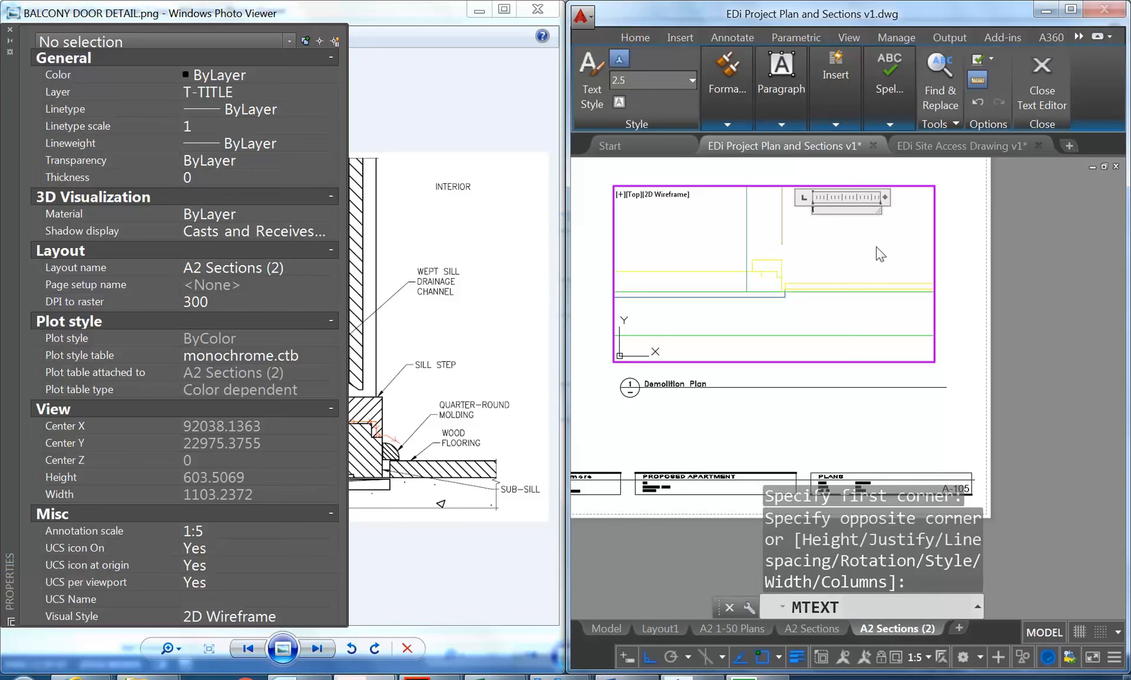
{"action": "type", "text": "INTERIOR"}
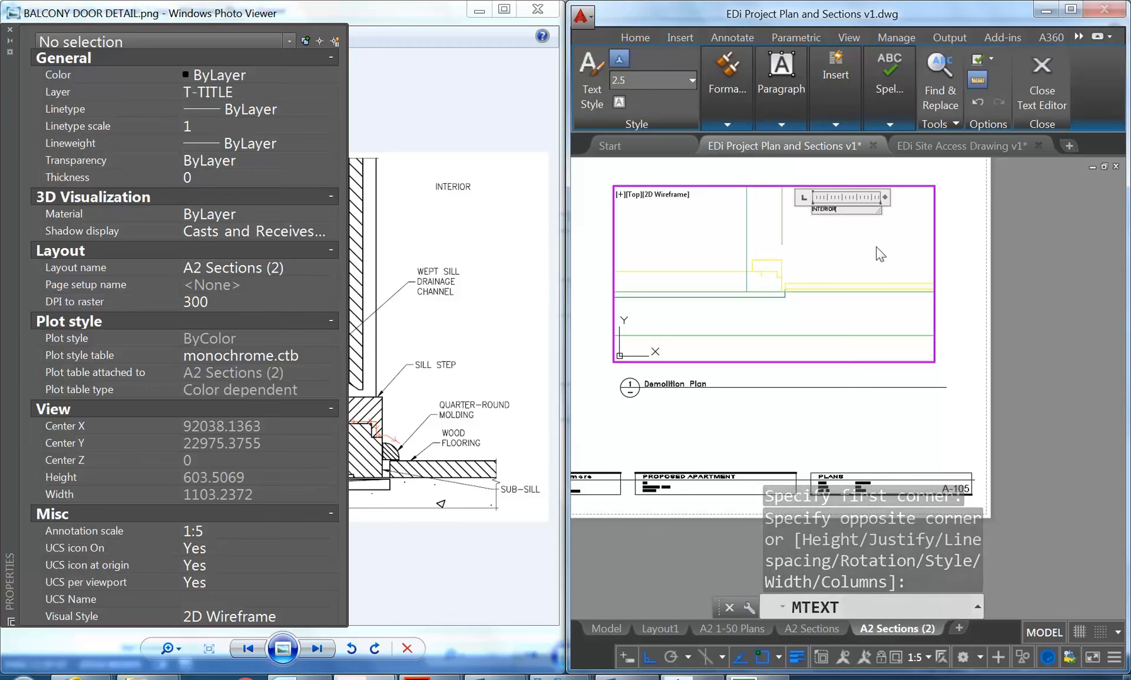
{"action": "left_click", "coordinate": [876, 246]}
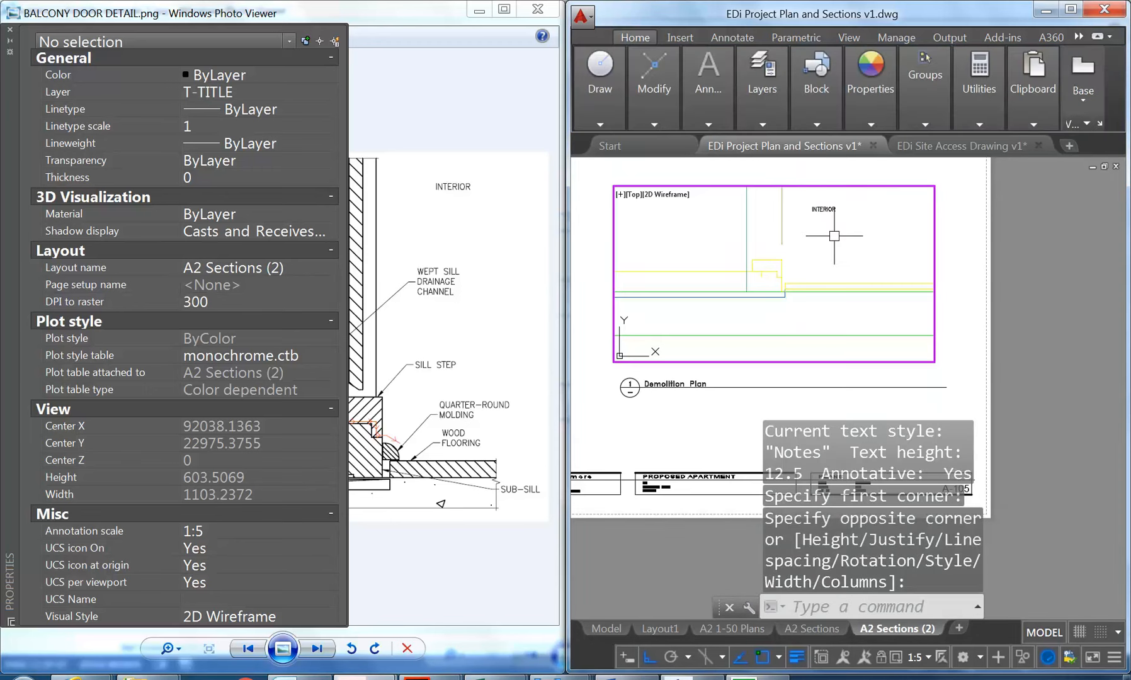
Copy the INTERIOR label horizontally to the exterior side of the viewport and change the copy's text to EXTRIOR.
{"action": "left_click", "coordinate": [822, 209]}
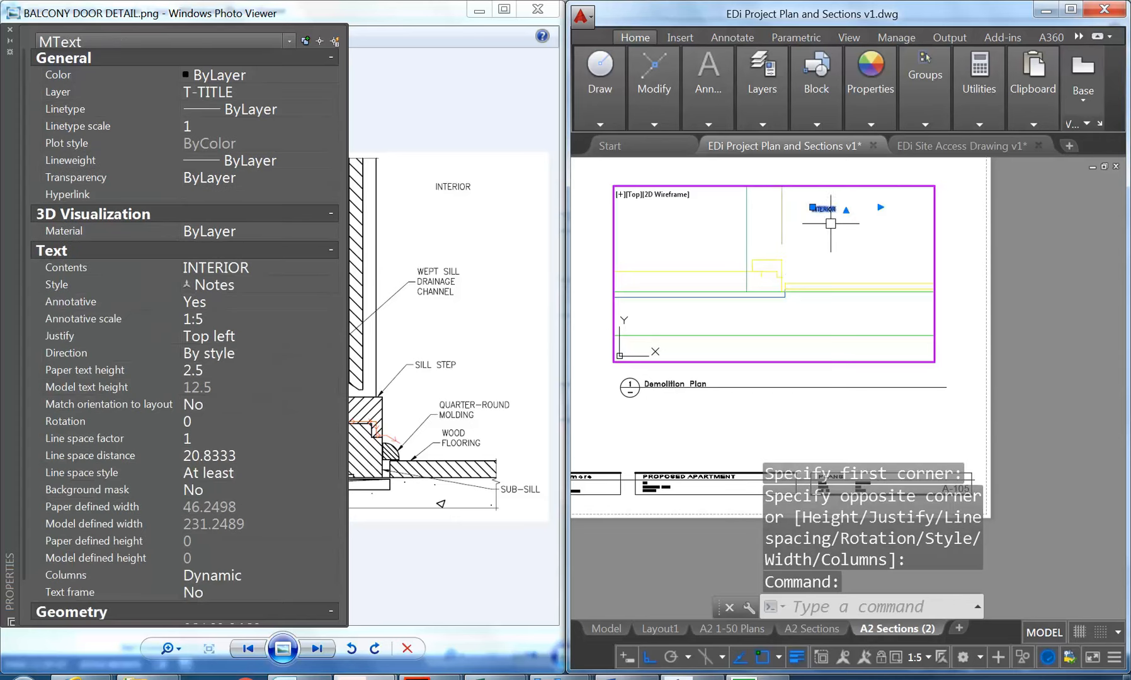
{"action": "left_click", "coordinate": [662, 93]}
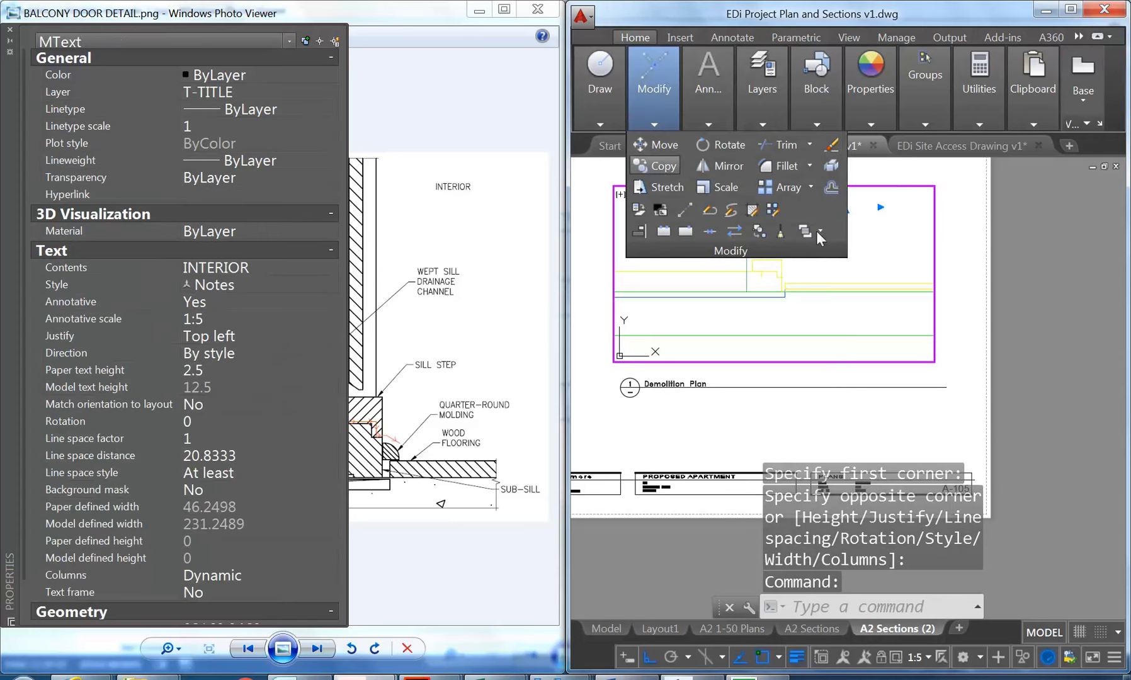
{"action": "left_click", "coordinate": [658, 166]}
{"action": "left_click", "coordinate": [862, 245]}
{"action": "left_click", "coordinate": [707, 246]}
{"action": "key", "text": "Escape"}
{"action": "key", "text": "Escape"}
{"action": "double_click", "coordinate": [667, 209]}
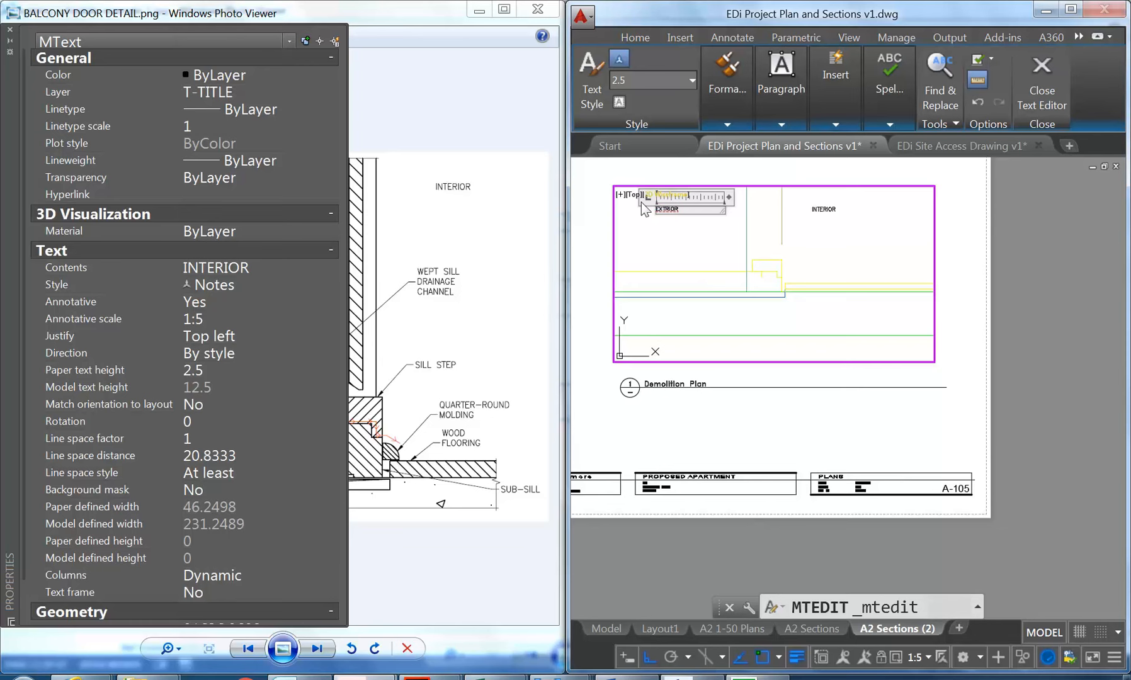
{"action": "left_click", "coordinate": [676, 232]}
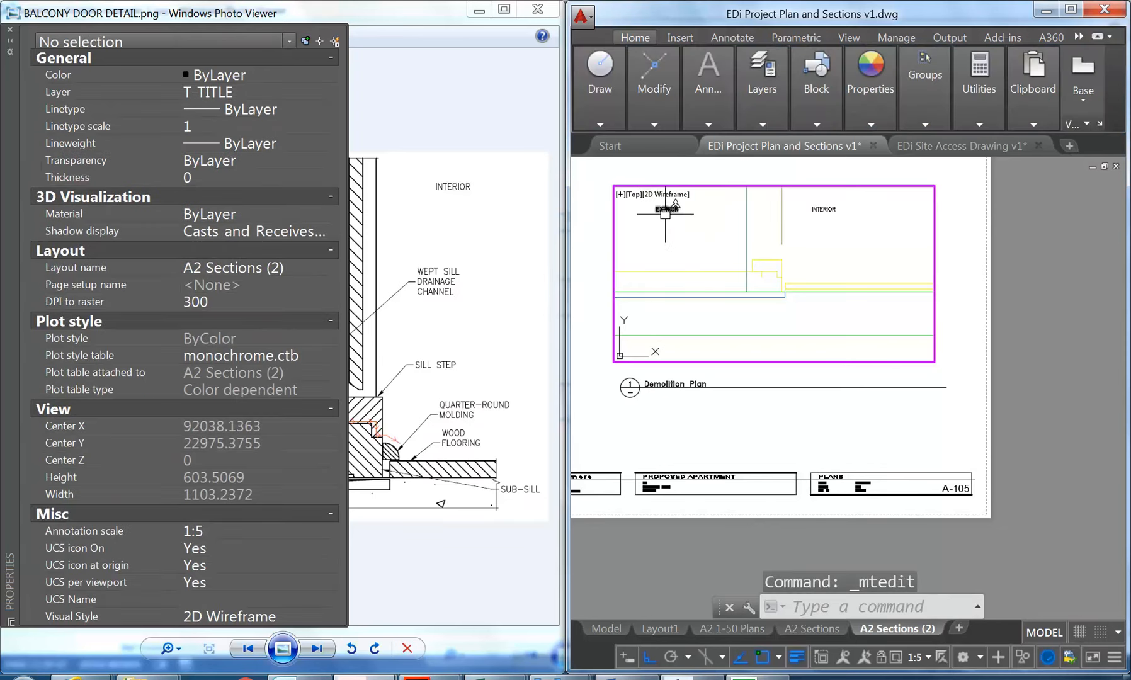
Close the exterior label's text editor and lock the door sill viewport's view.
{"action": "double_click", "coordinate": [669, 210]}
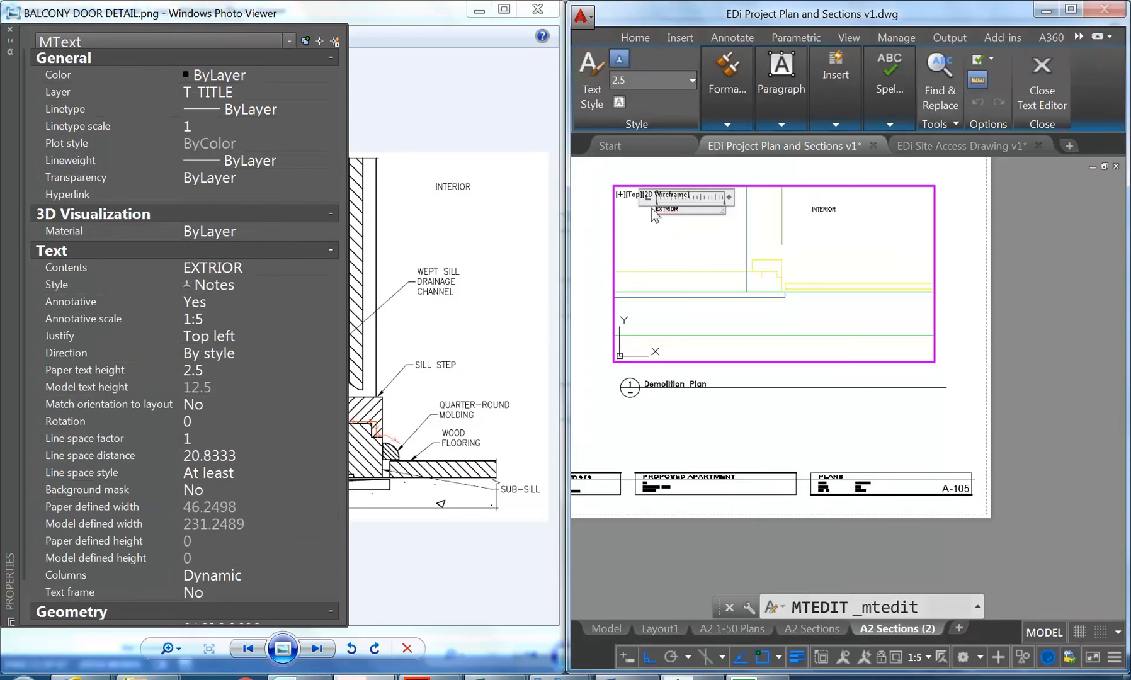
{"action": "left_click", "coordinate": [891, 656]}
{"action": "left_click", "coordinate": [880, 659]}
{"action": "left_click", "coordinate": [693, 271]}
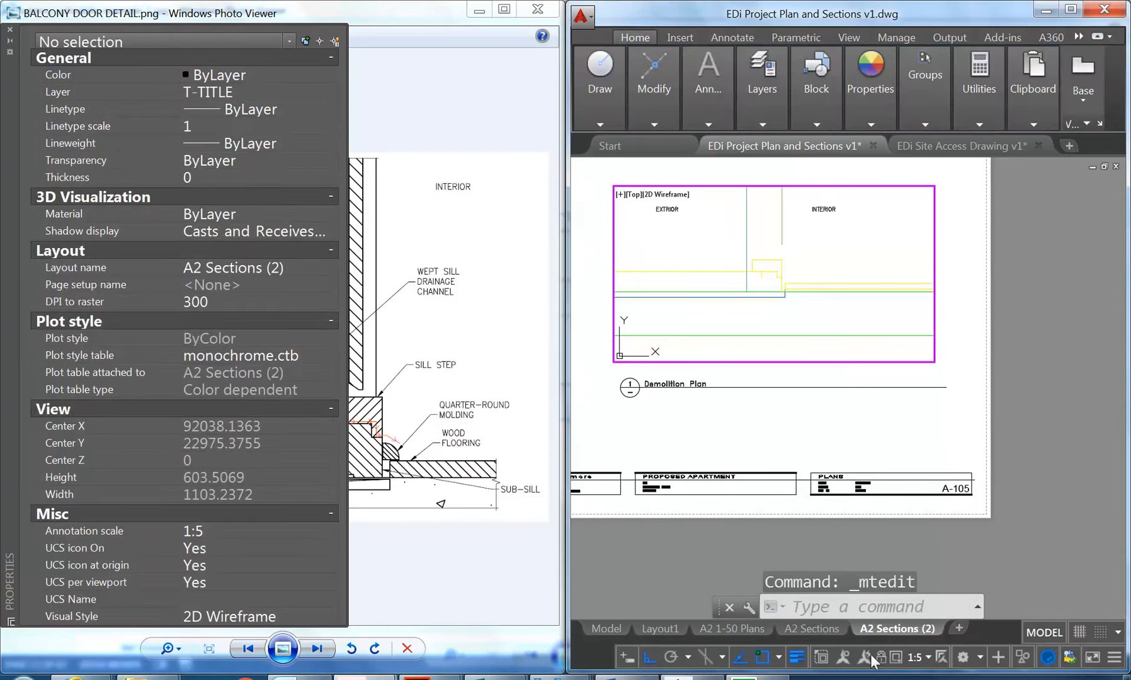
Correct the exterior label's spelling to EXTERIOR in the locked viewport.
{"action": "scroll", "coordinate": [649, 224], "scroll_direction": "up", "scroll_amount": 4}
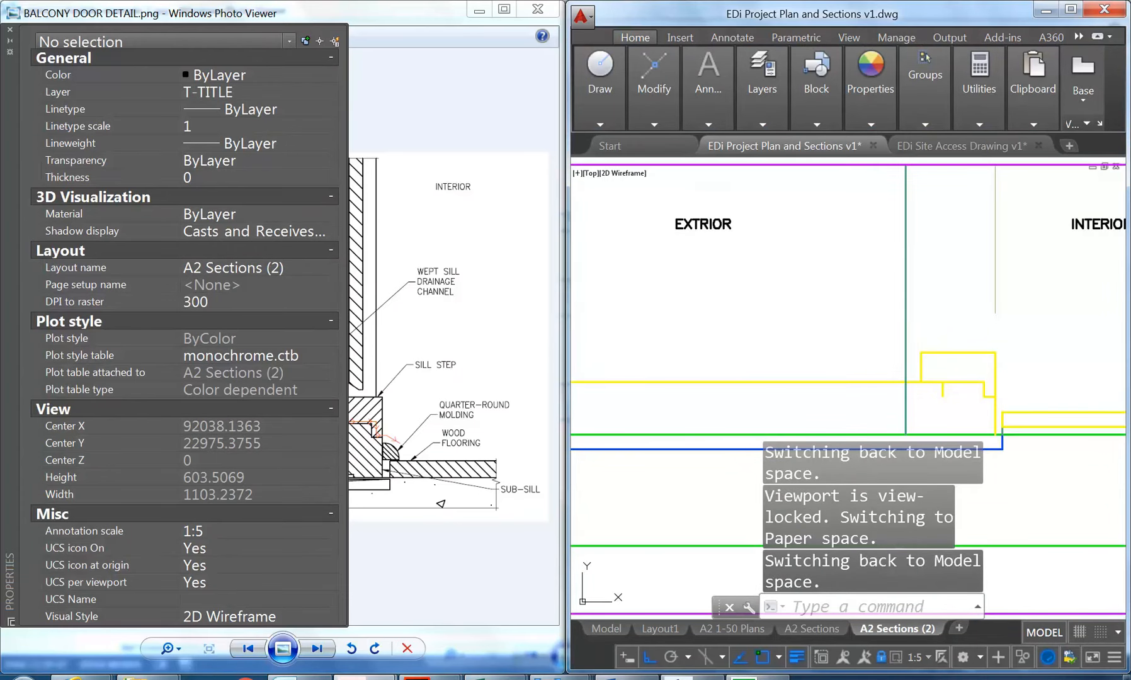
{"action": "scroll", "coordinate": [692, 270], "scroll_direction": "down", "scroll_amount": 3}
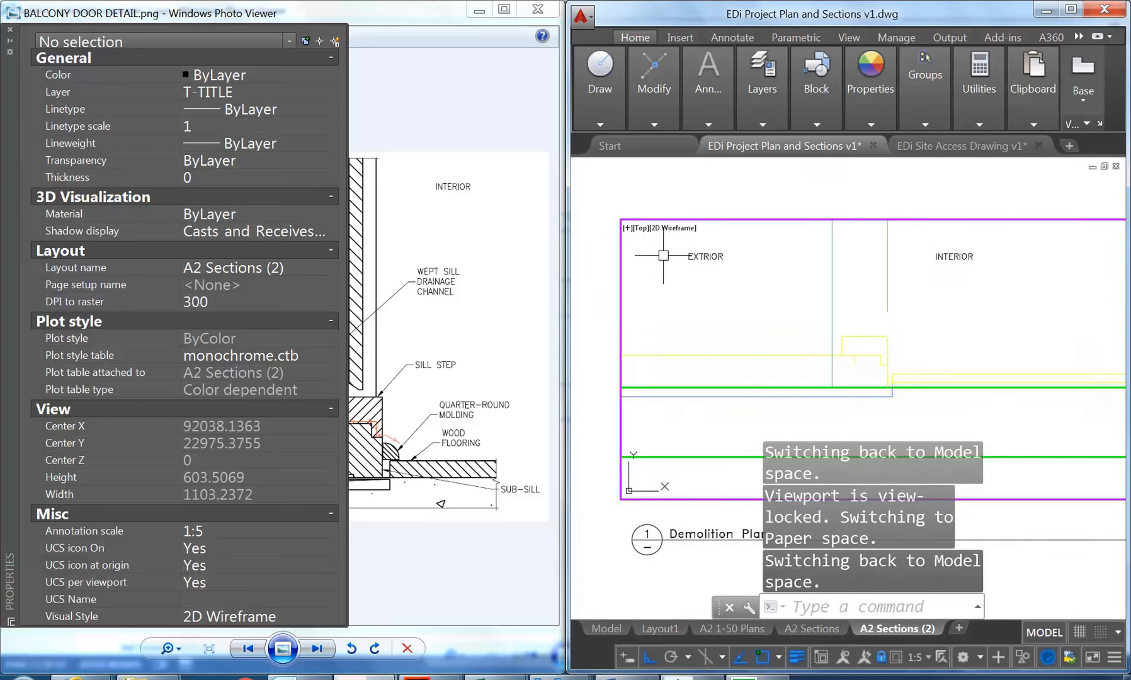
{"action": "scroll", "coordinate": [663, 255], "scroll_direction": "up", "scroll_amount": 2}
{"action": "double_click", "coordinate": [727, 258]}
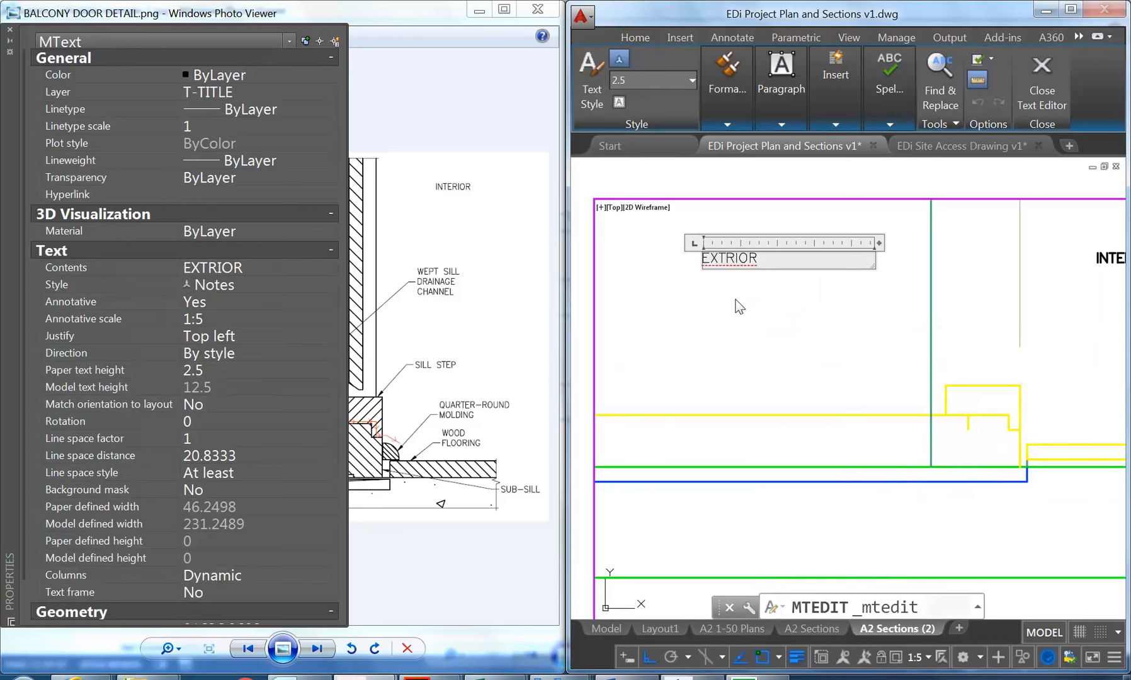
{"action": "left_click", "coordinate": [740, 307]}
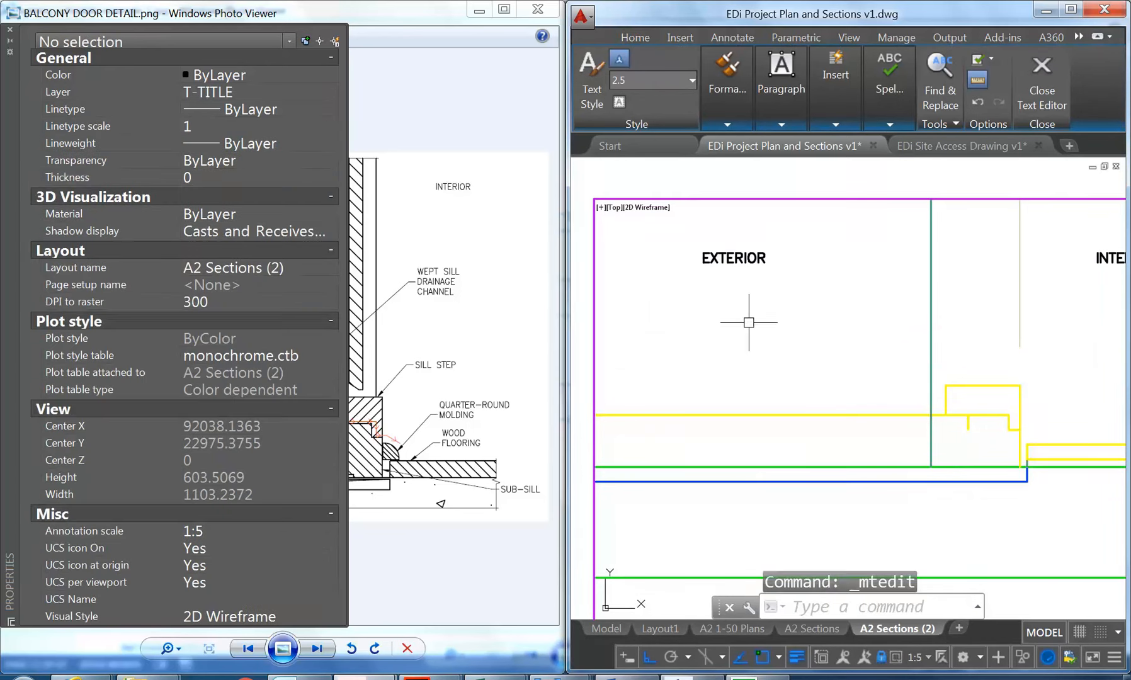
{"action": "scroll", "coordinate": [739, 252], "scroll_direction": "down", "scroll_amount": 3}
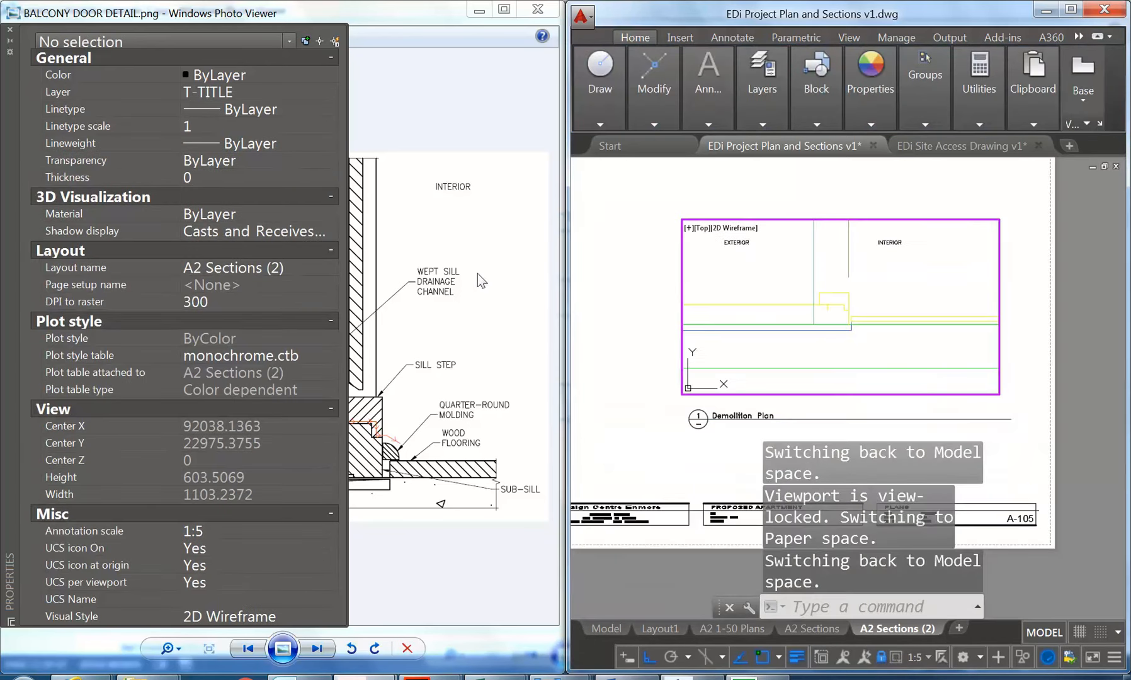
Leave the sill viewport for paper space, consult the balcony door reference image, and save the drawing.
{"action": "left_click", "coordinate": [423, 322]}
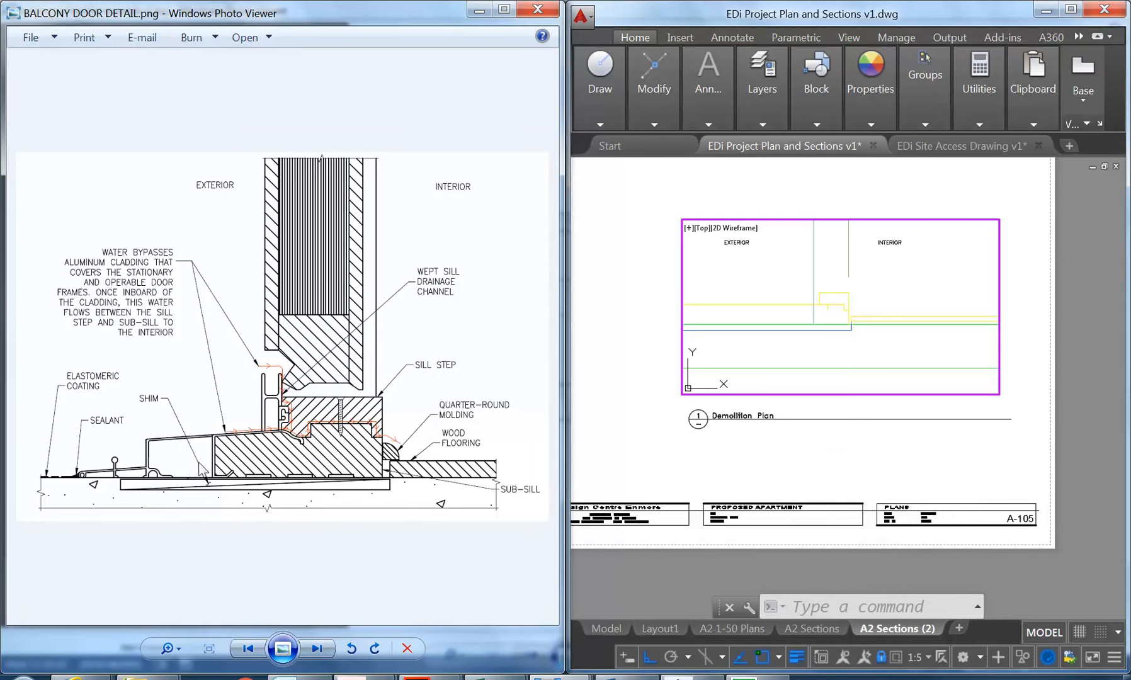
{"action": "left_click", "coordinate": [701, 79]}
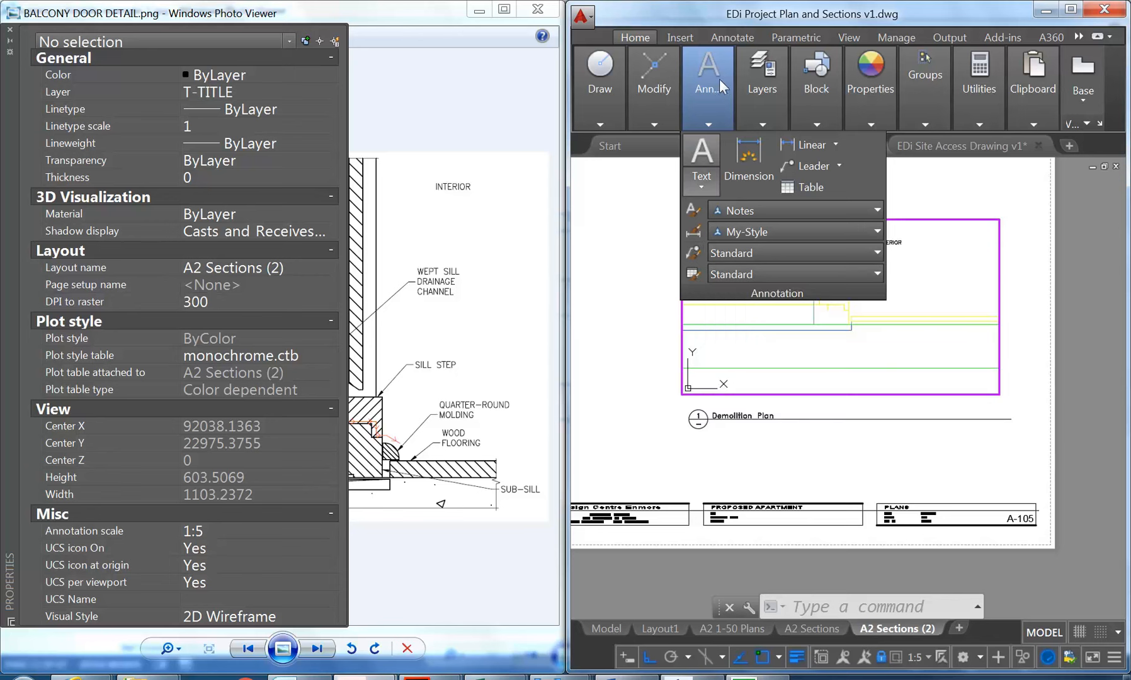
{"action": "double_click", "coordinate": [646, 350]}
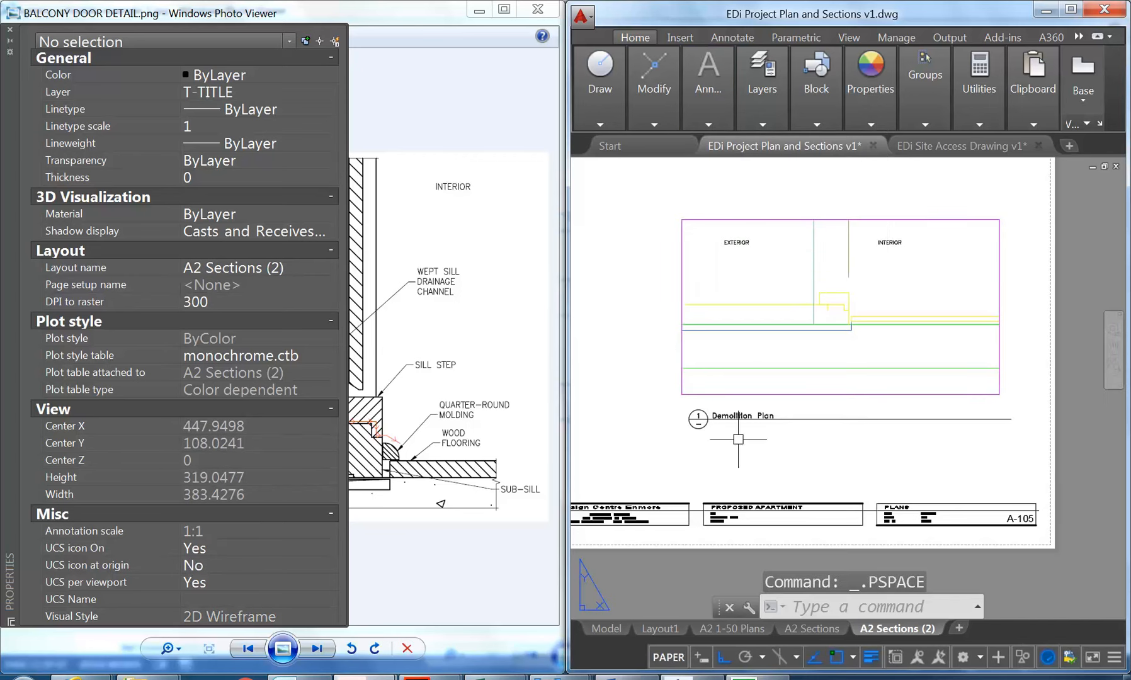
{"action": "left_click", "coordinate": [400, 404]}
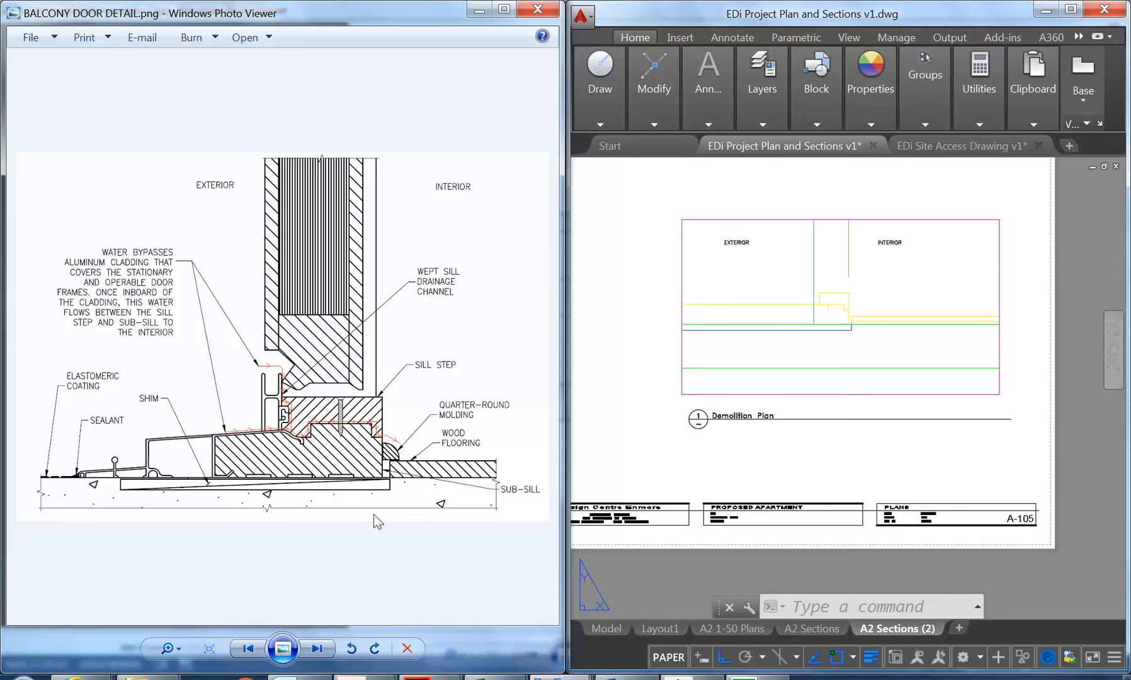
{"action": "key", "text": "ctrl+1"}
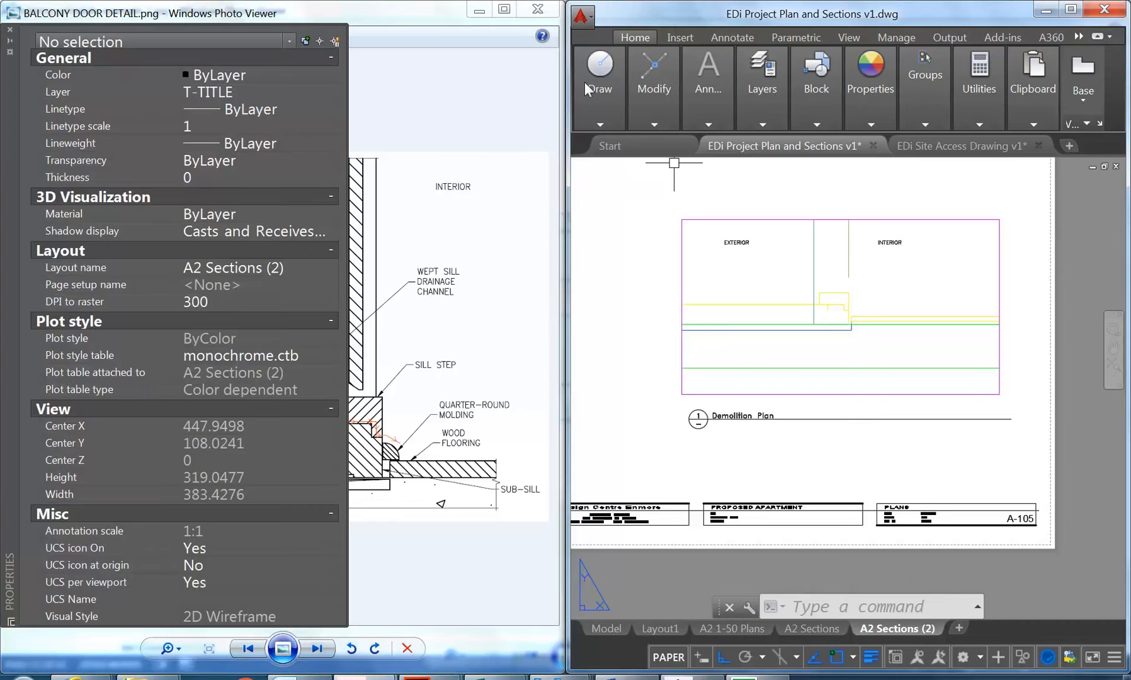
{"action": "left_click", "coordinate": [580, 16]}
{"action": "left_click", "coordinate": [607, 191]}
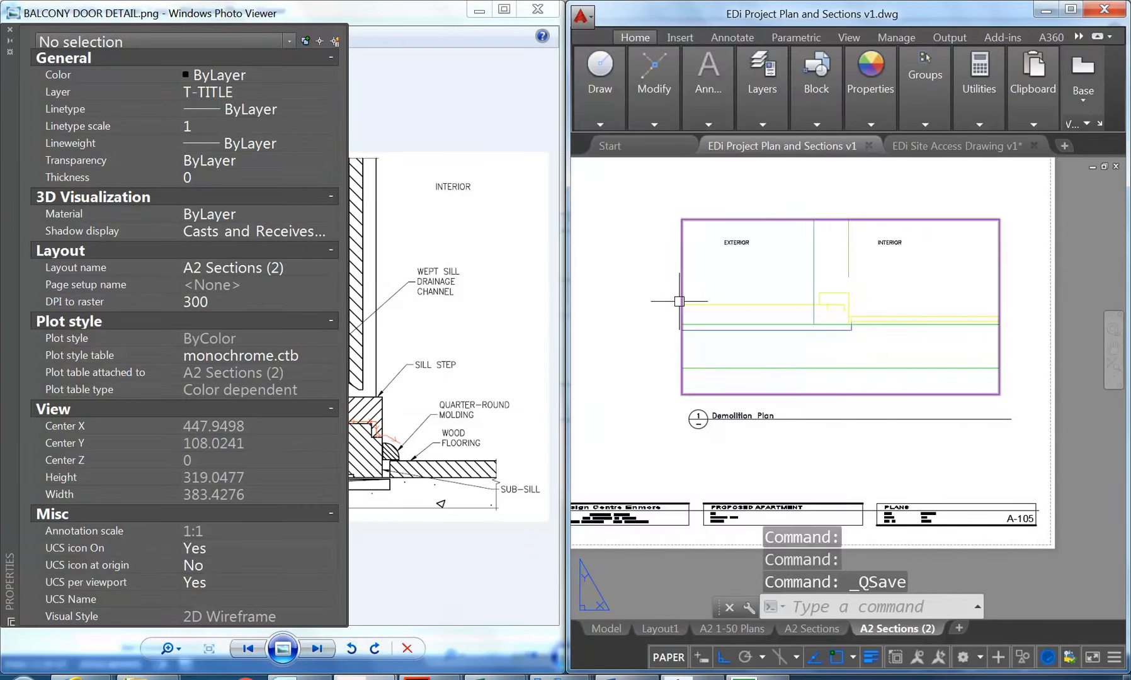